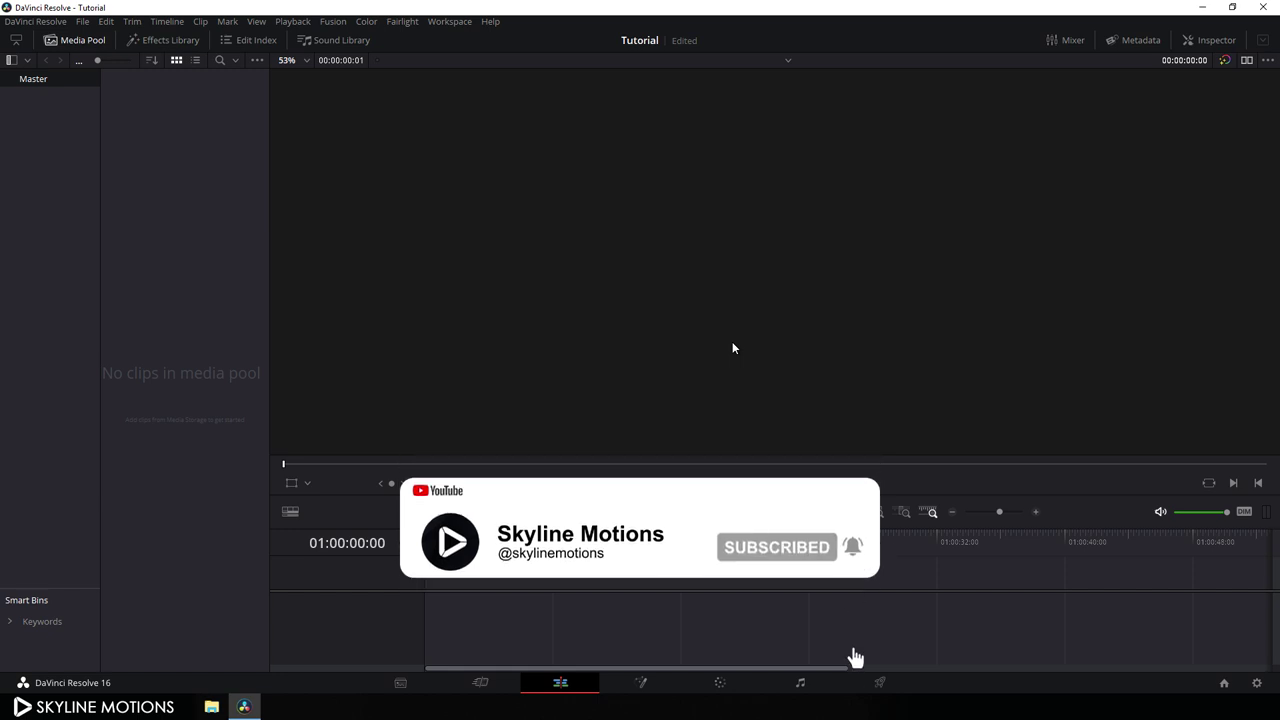
- Set both the timeline and playback frame rates to 60 fps in Project Settings and save
left_click(1257, 683)
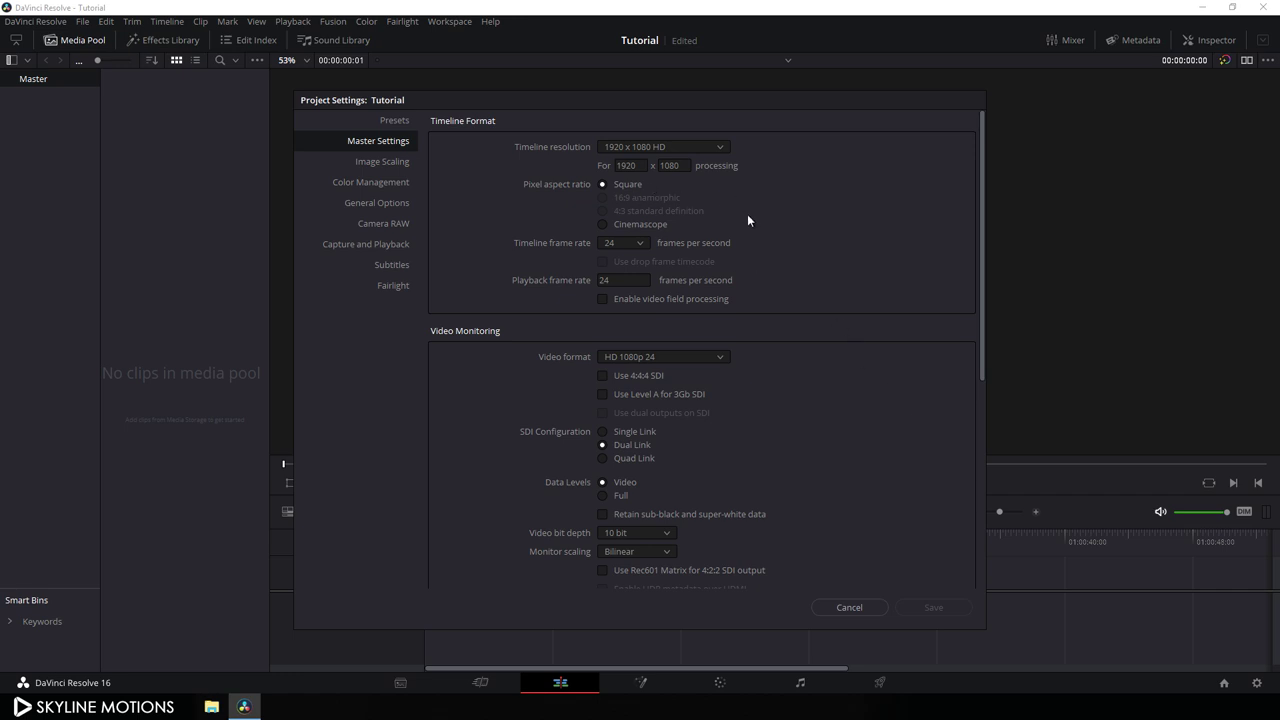
left_click(640, 243)
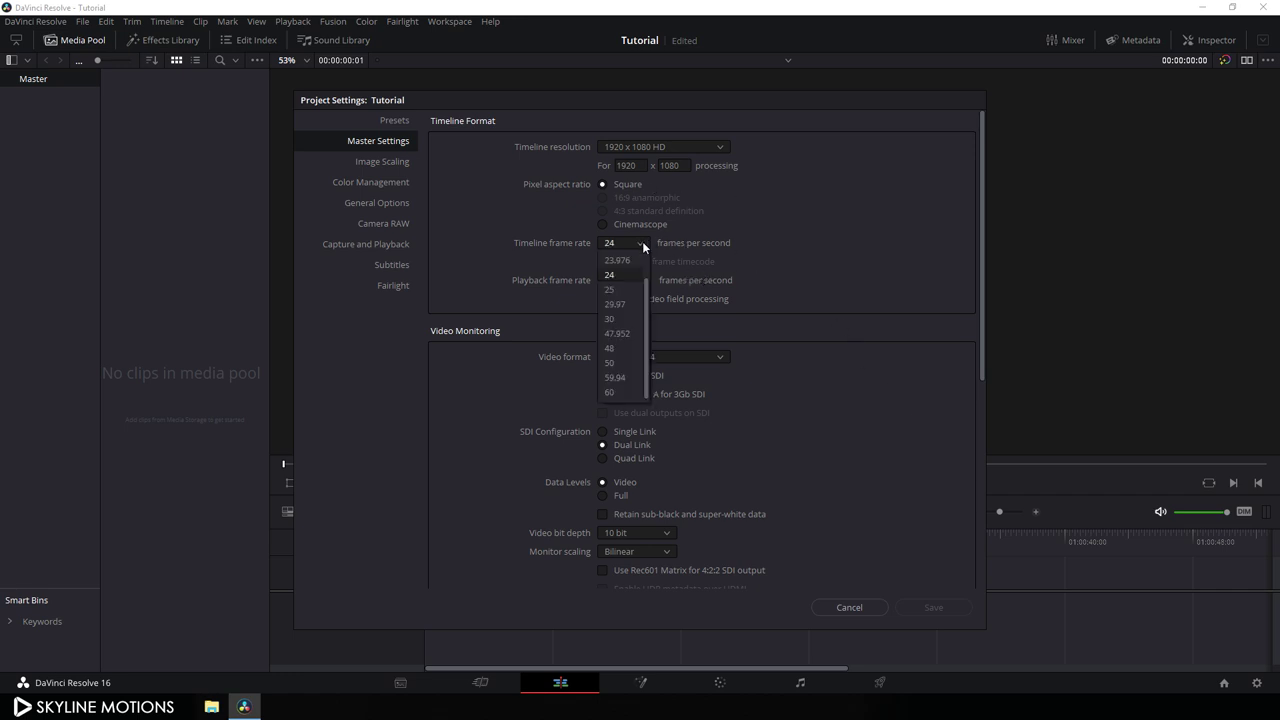
left_click(615, 392)
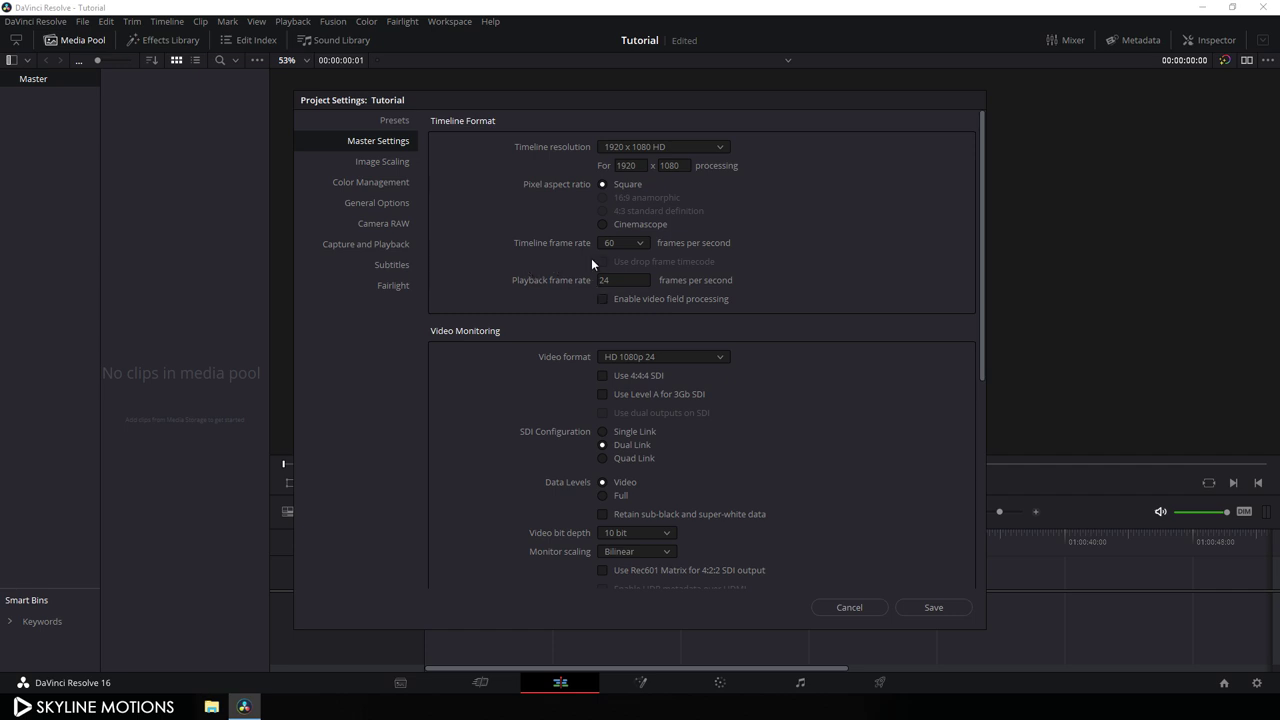
double_click(610, 280)
type("60")
left_click(918, 607)
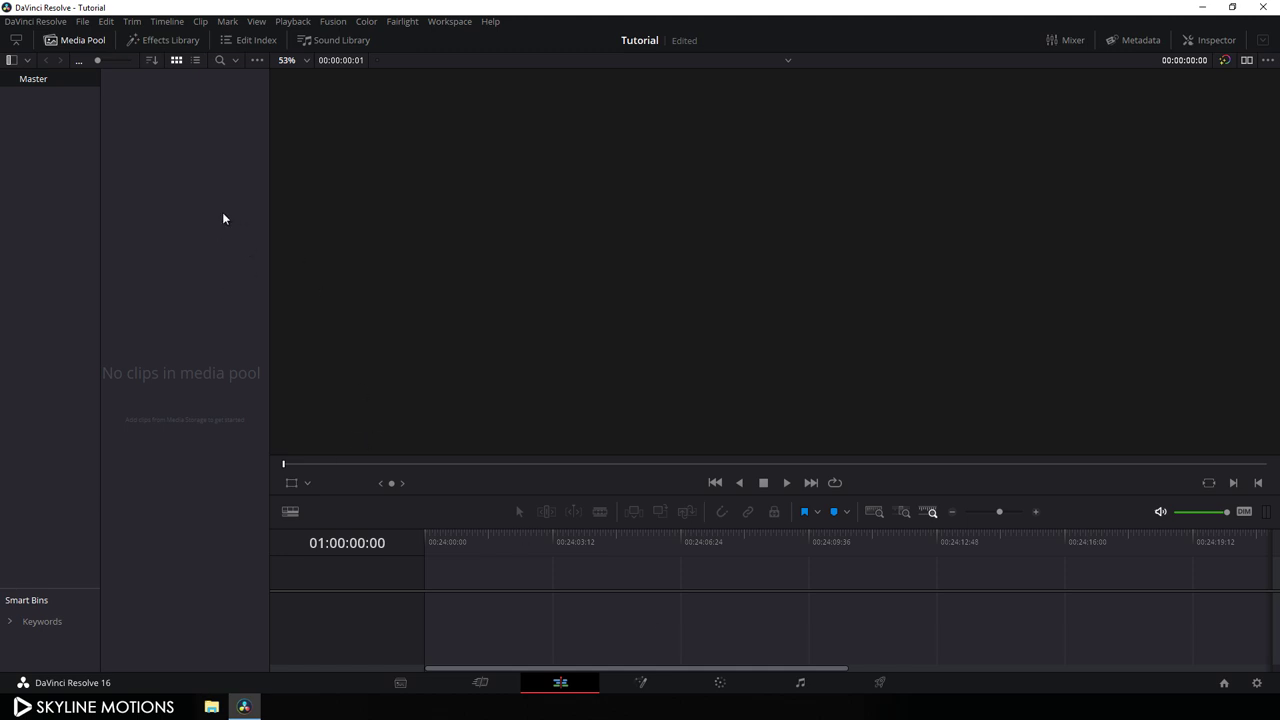
- Create a Fusion composition named 'Fusion', drop it onto a new timeline, and open it in Fusion
right_click(172, 188)
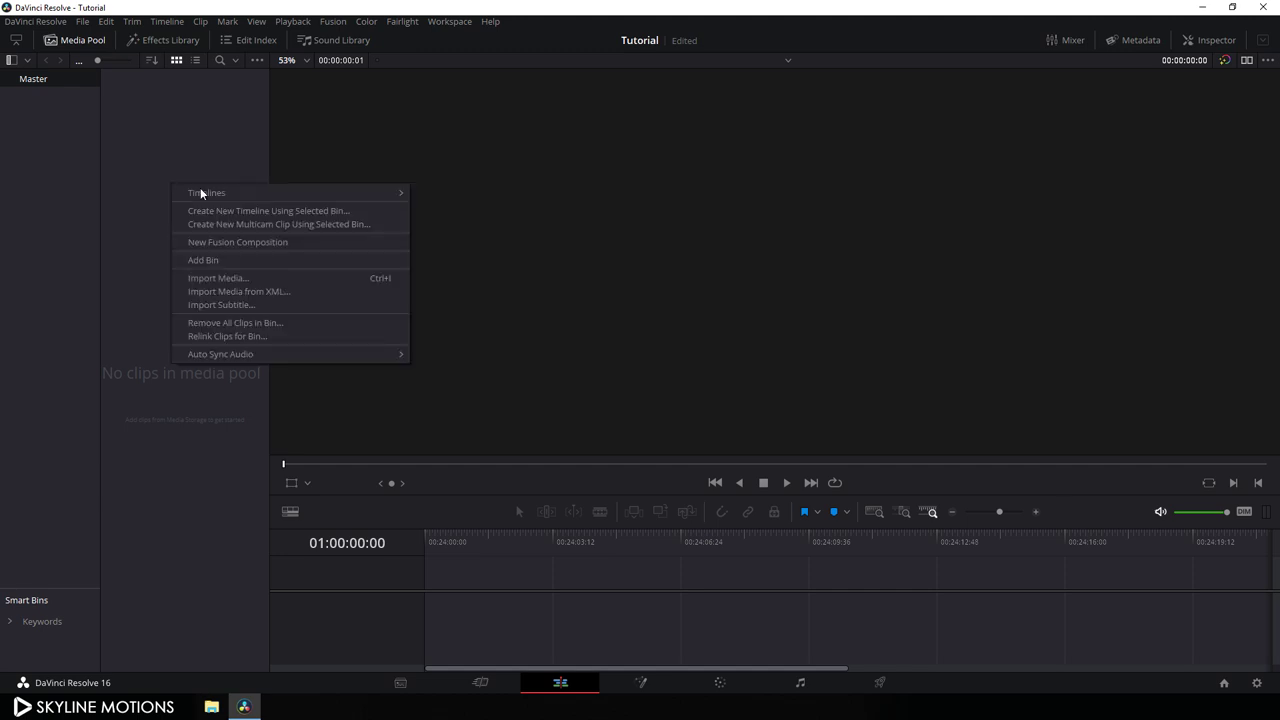
left_click(210, 248)
left_click_drag(698, 356, 629, 356)
key("BackSpace")
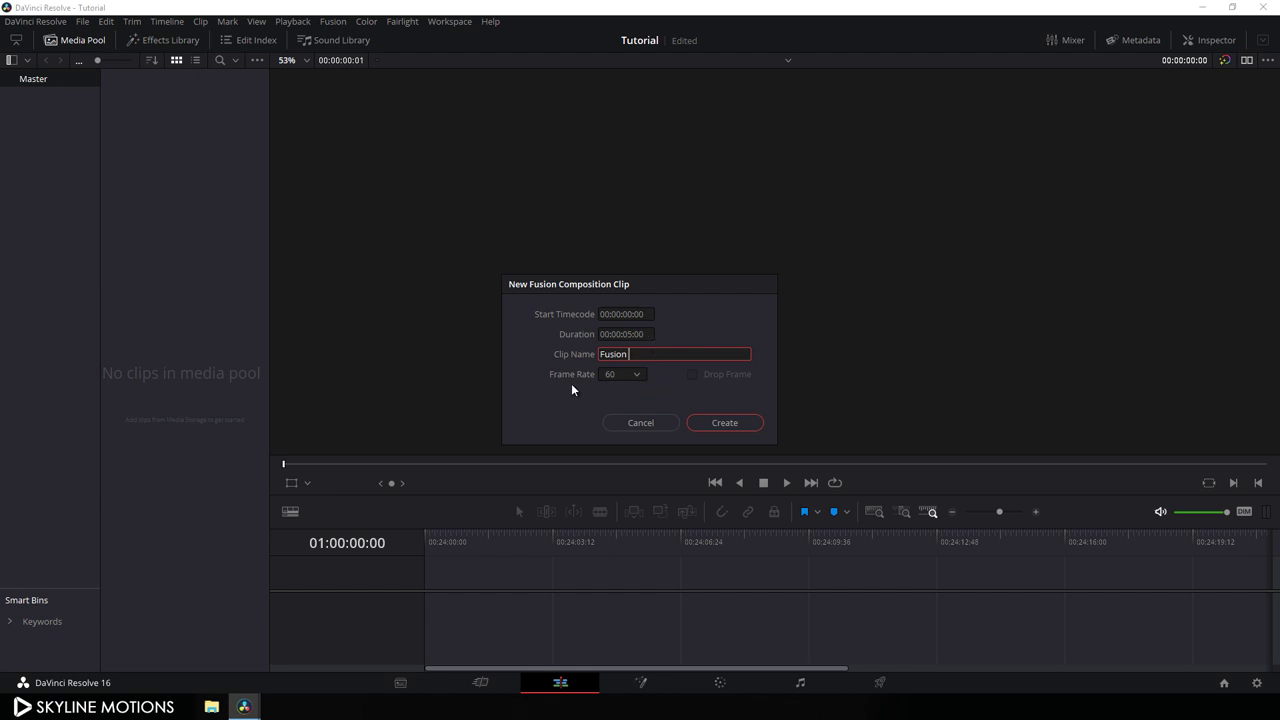
left_click(716, 423)
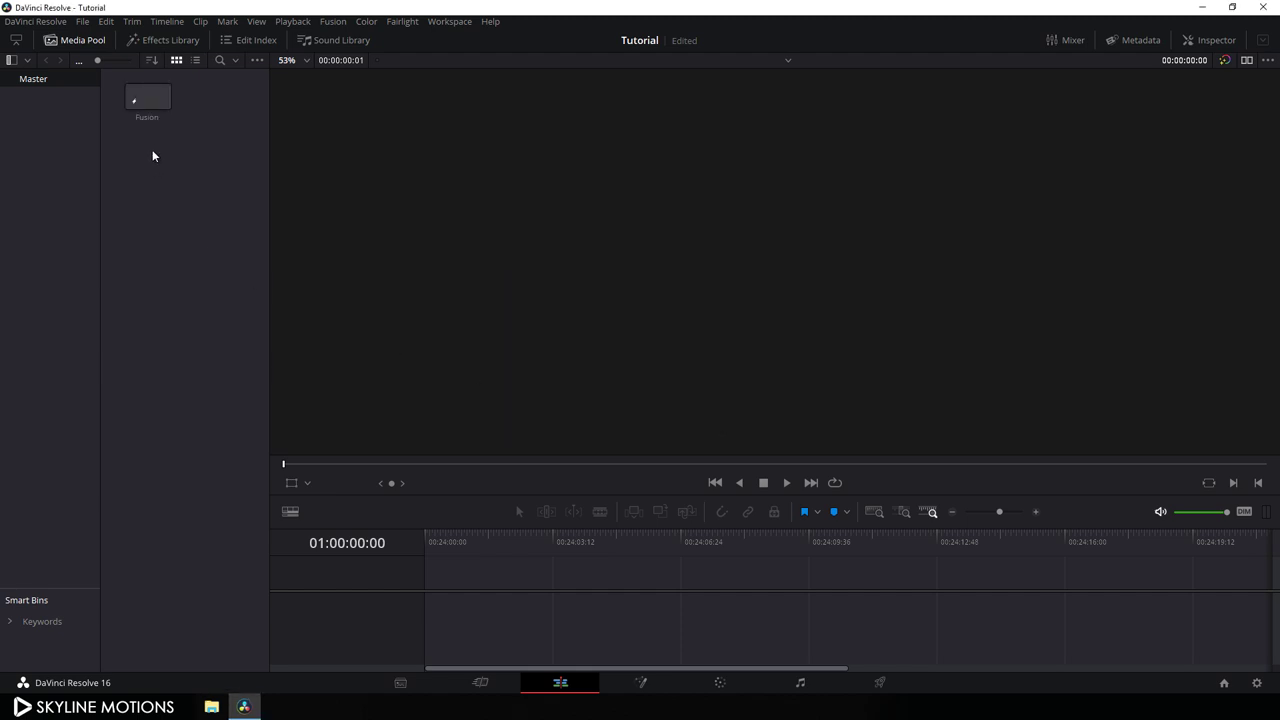
left_click_drag(151, 107, 433, 585)
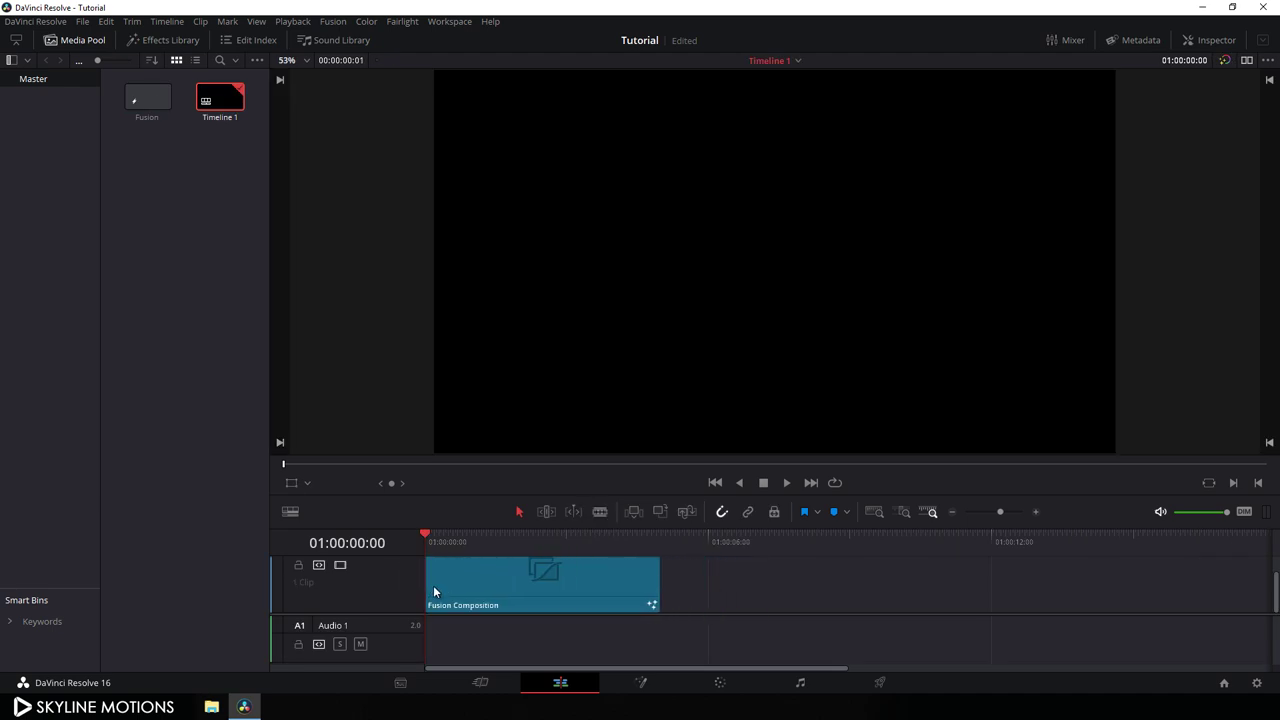
left_click(642, 682)
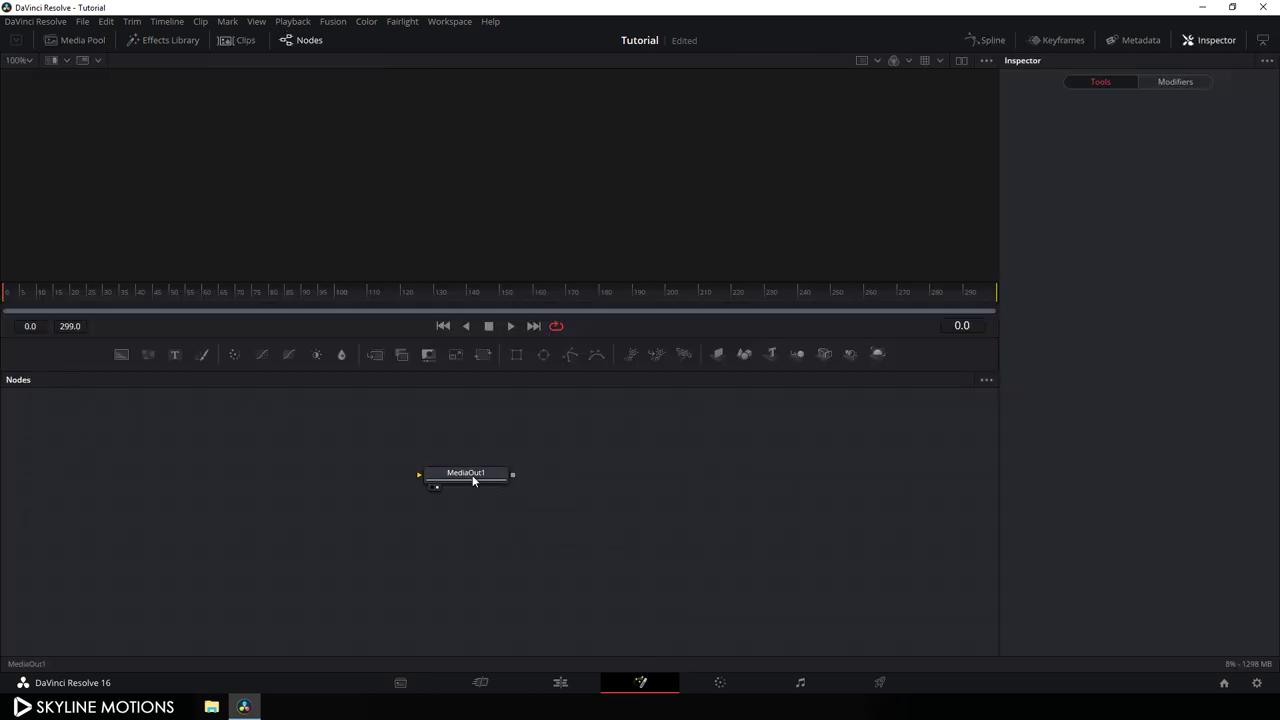
- Import the wooden-window portrait photo into the Media Pool and drop it into the node graph as MediaIn1
left_click_drag(474, 481, 898, 582)
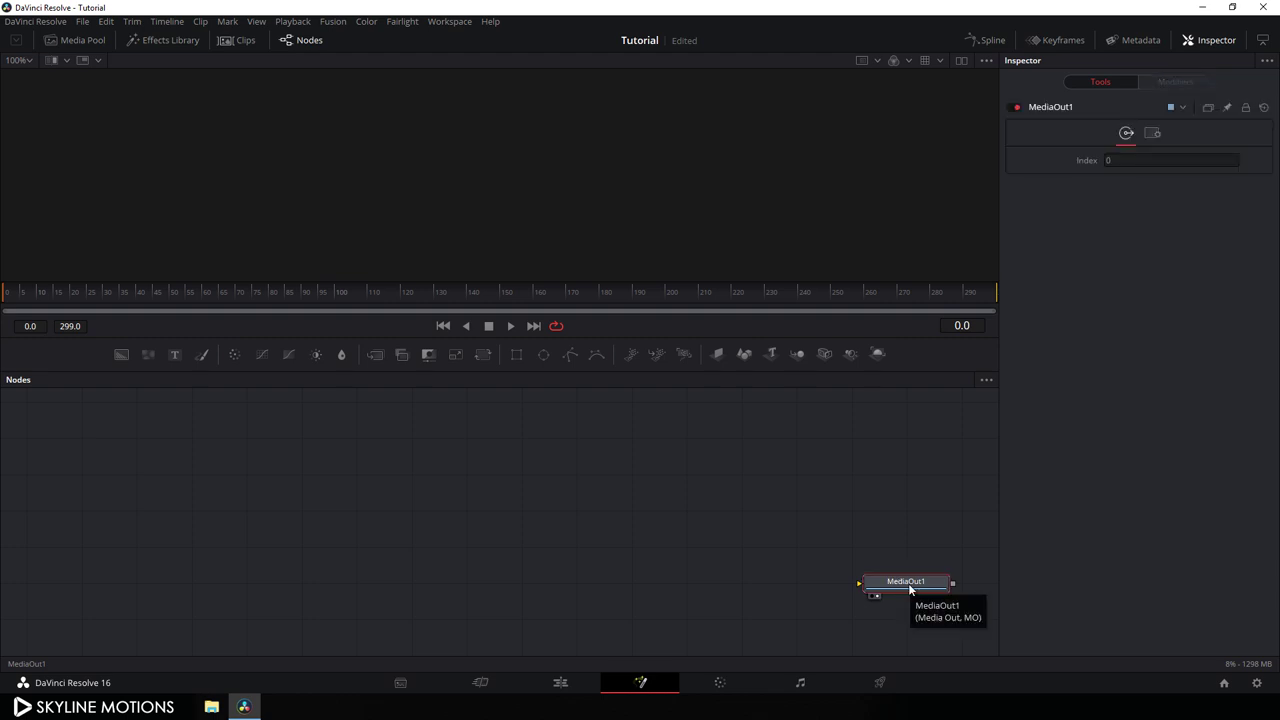
left_click(80, 40)
right_click(153, 166)
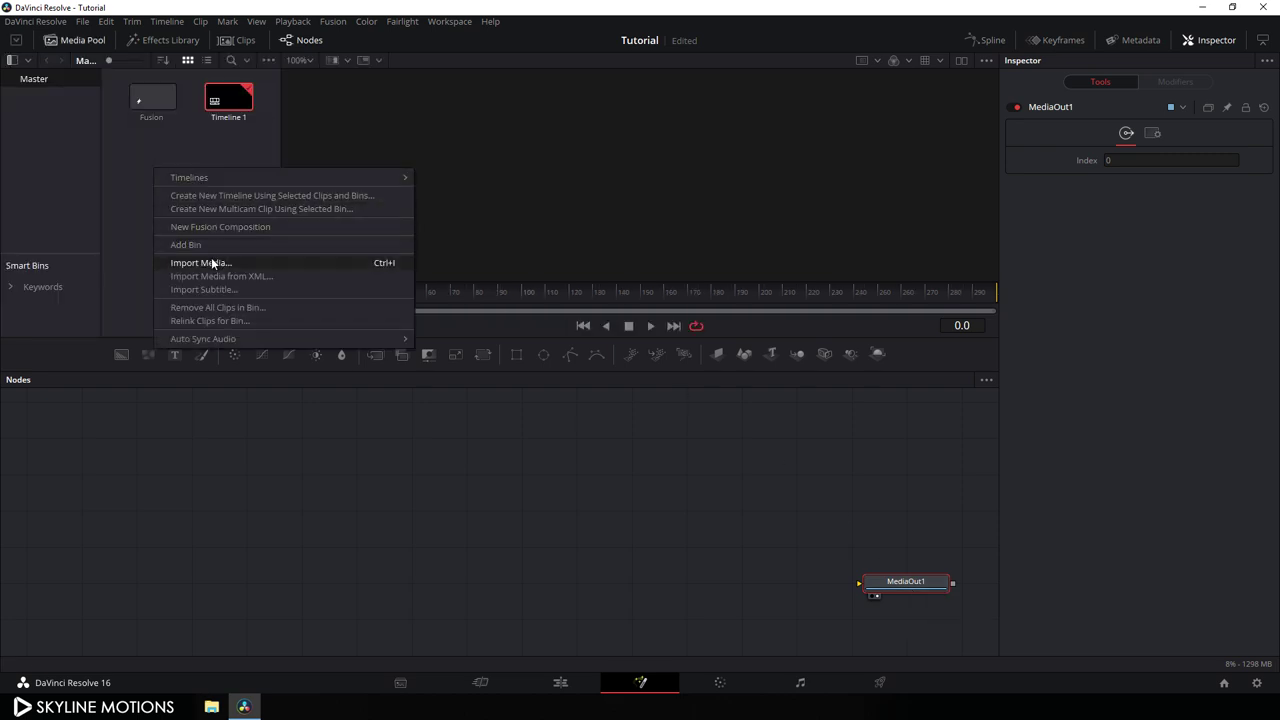
left_click(211, 262)
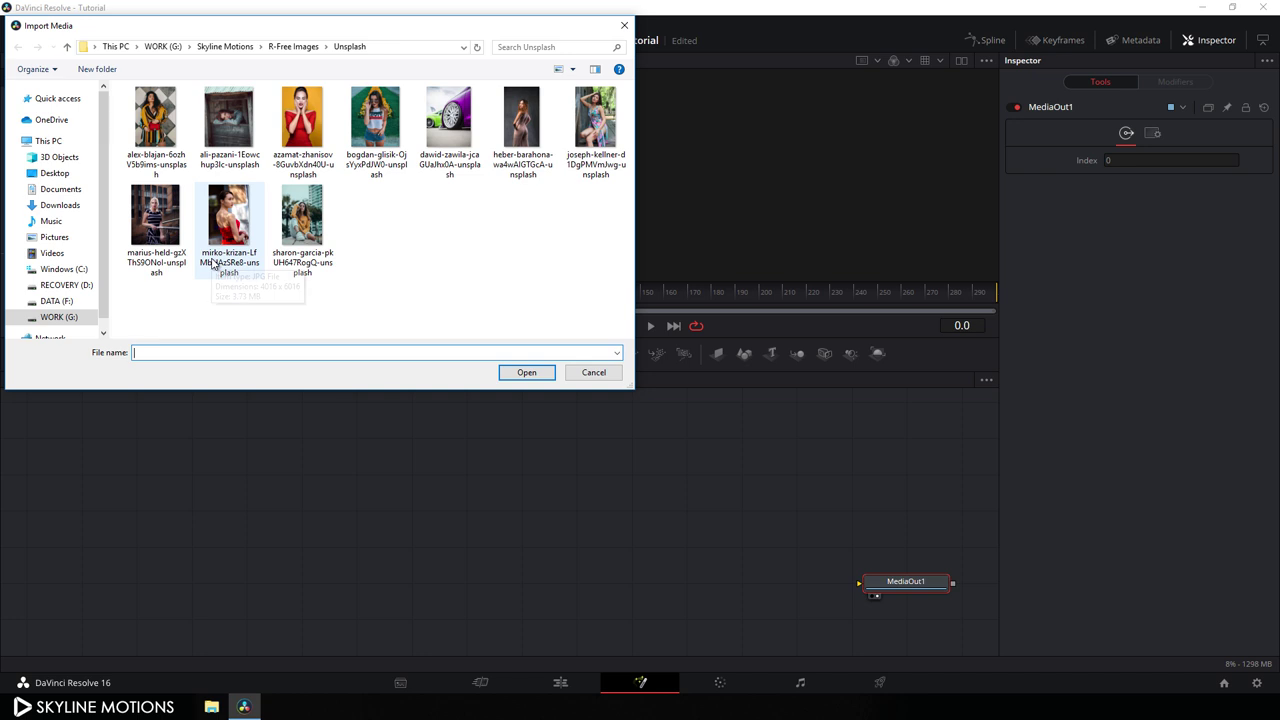
left_click(222, 108)
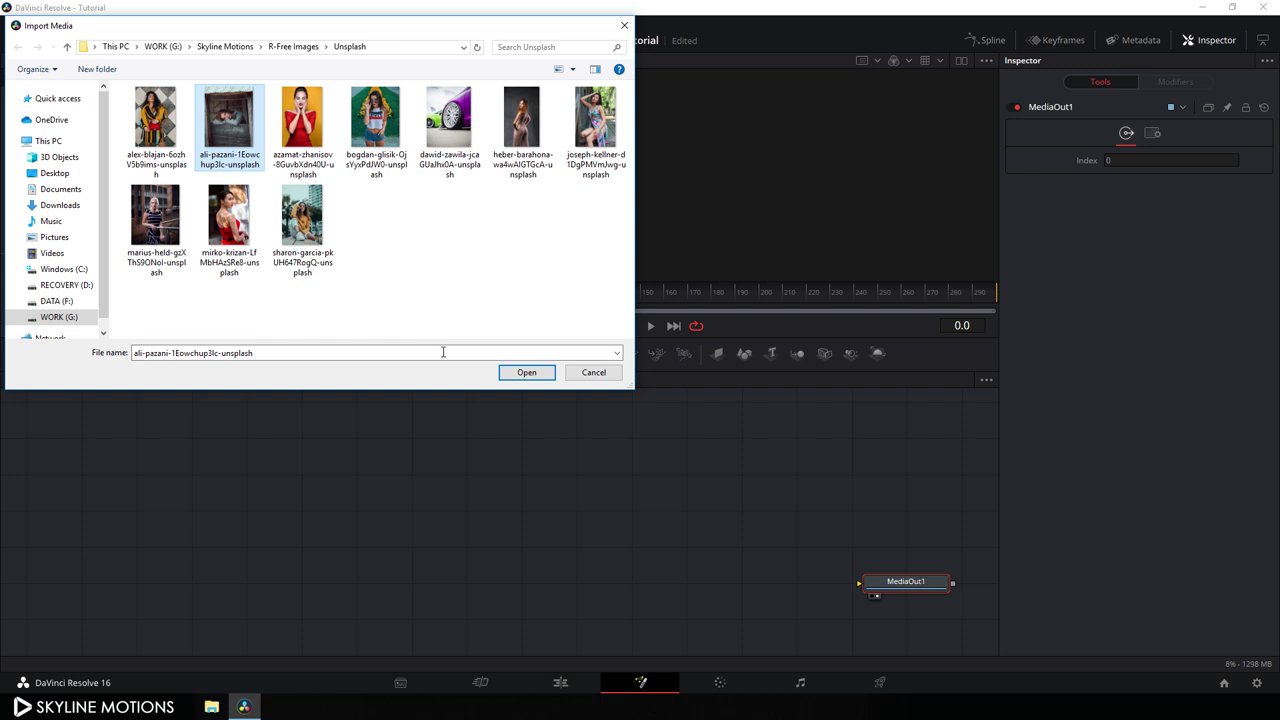
left_click(514, 374)
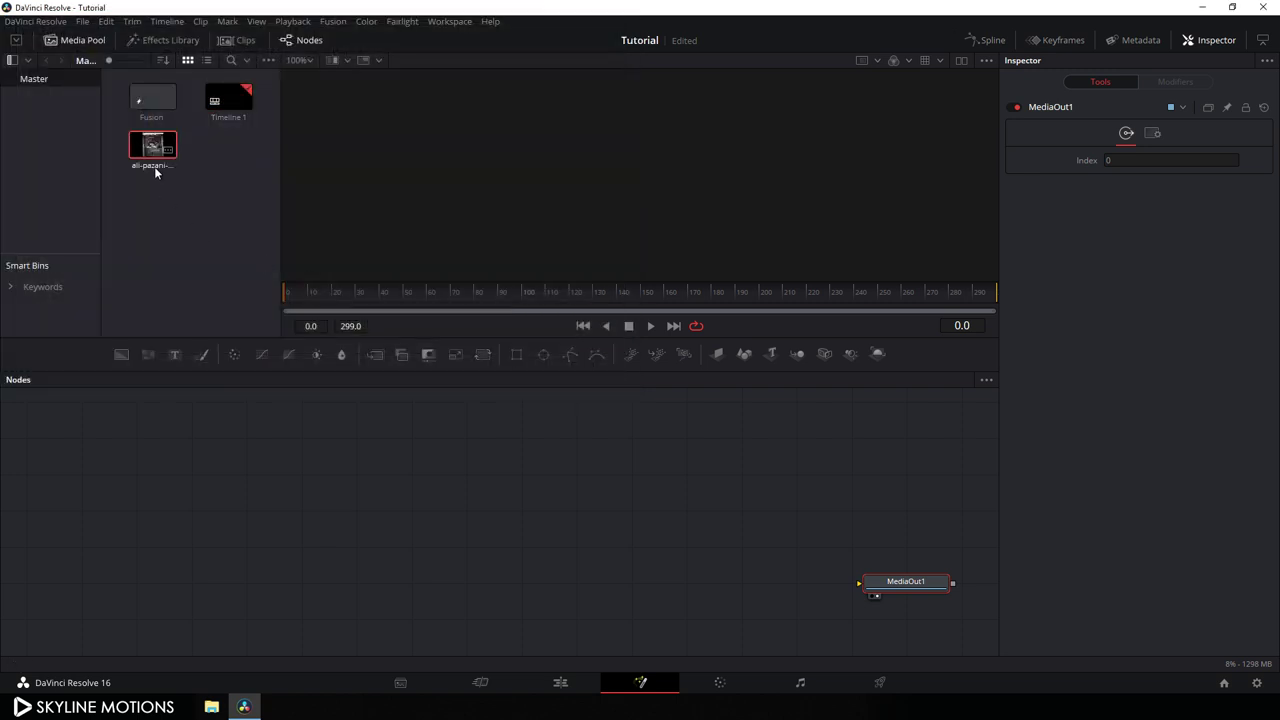
left_click_drag(154, 166, 389, 473)
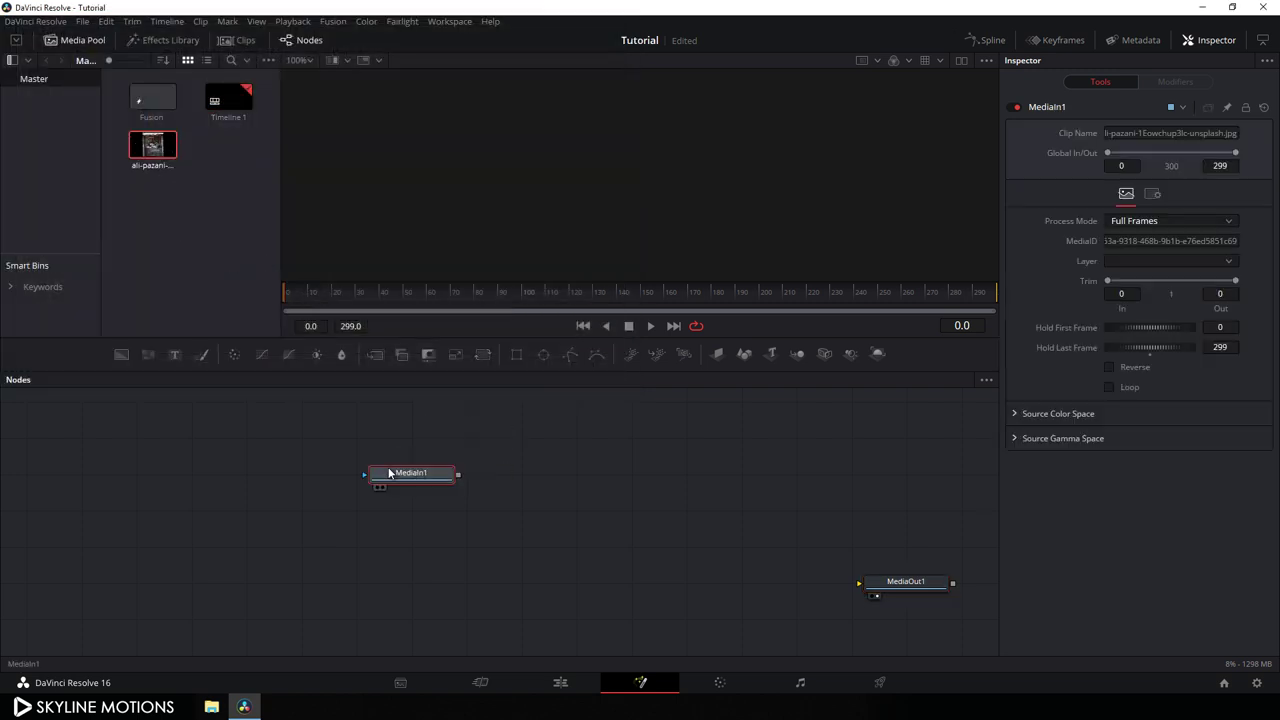
- View the photo and rename its MediaIn1 node to 'Image'
left_click(83, 42)
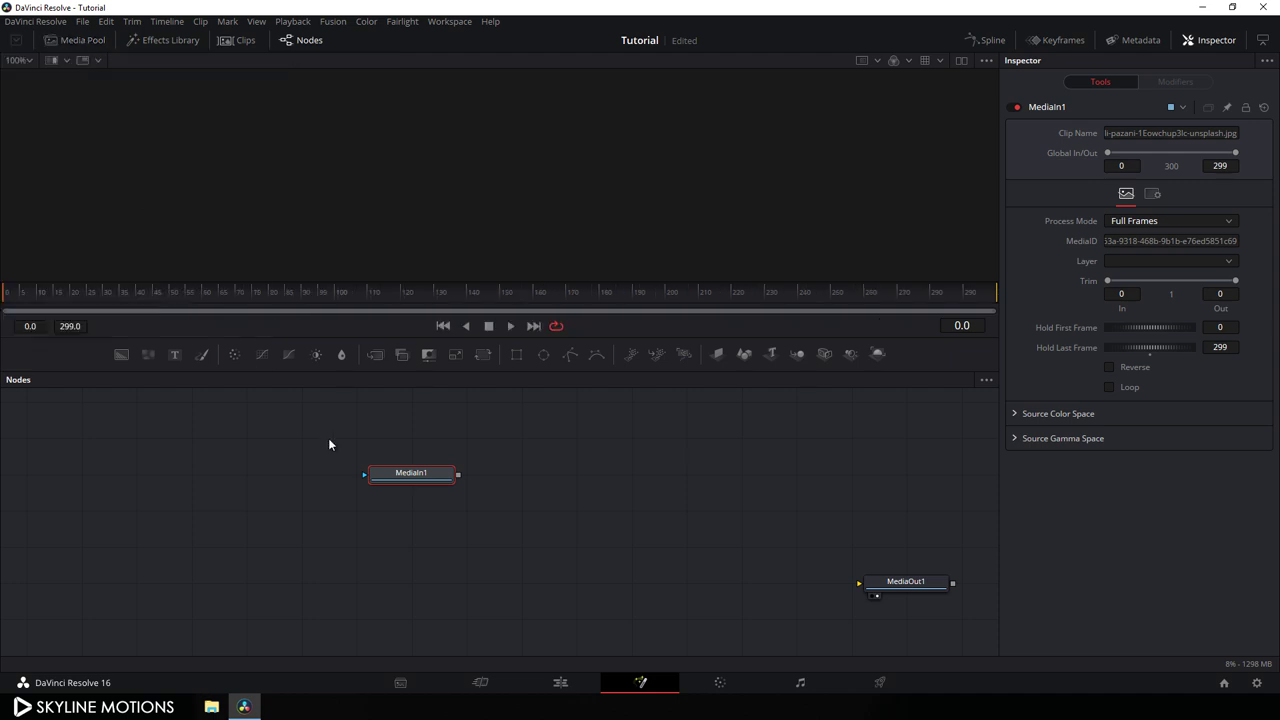
left_click_drag(400, 476, 405, 226)
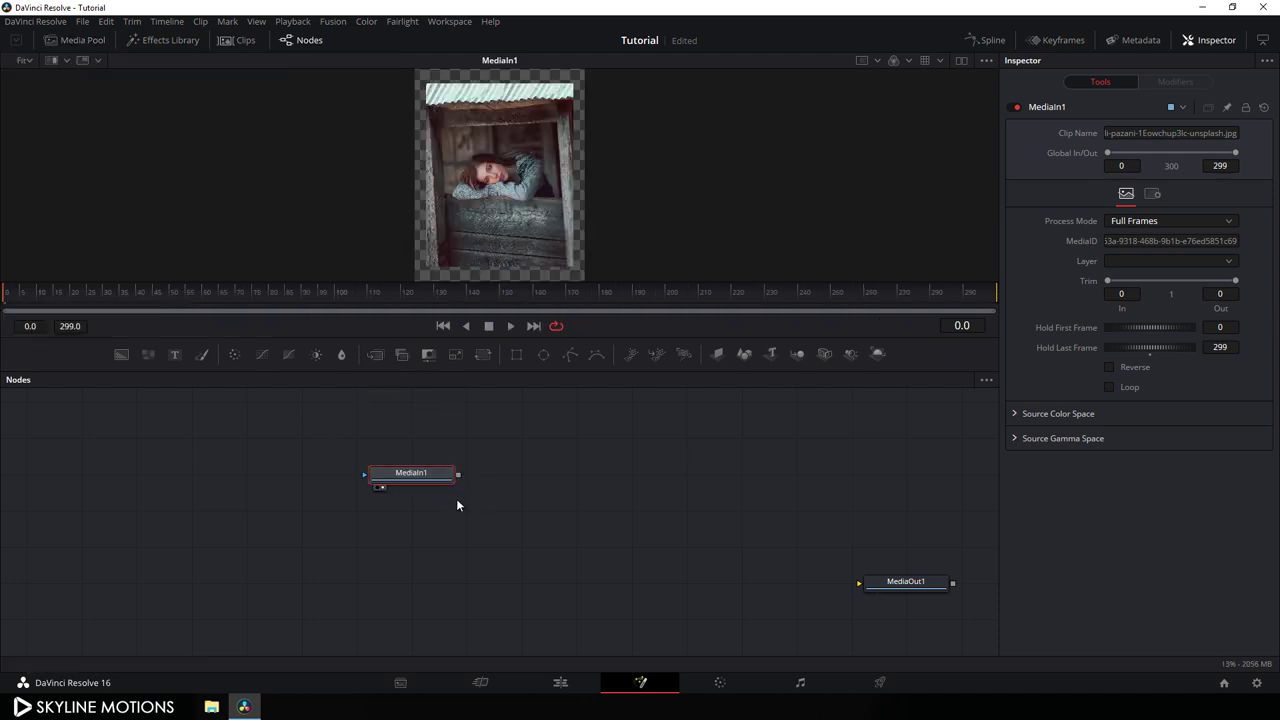
key("F2")
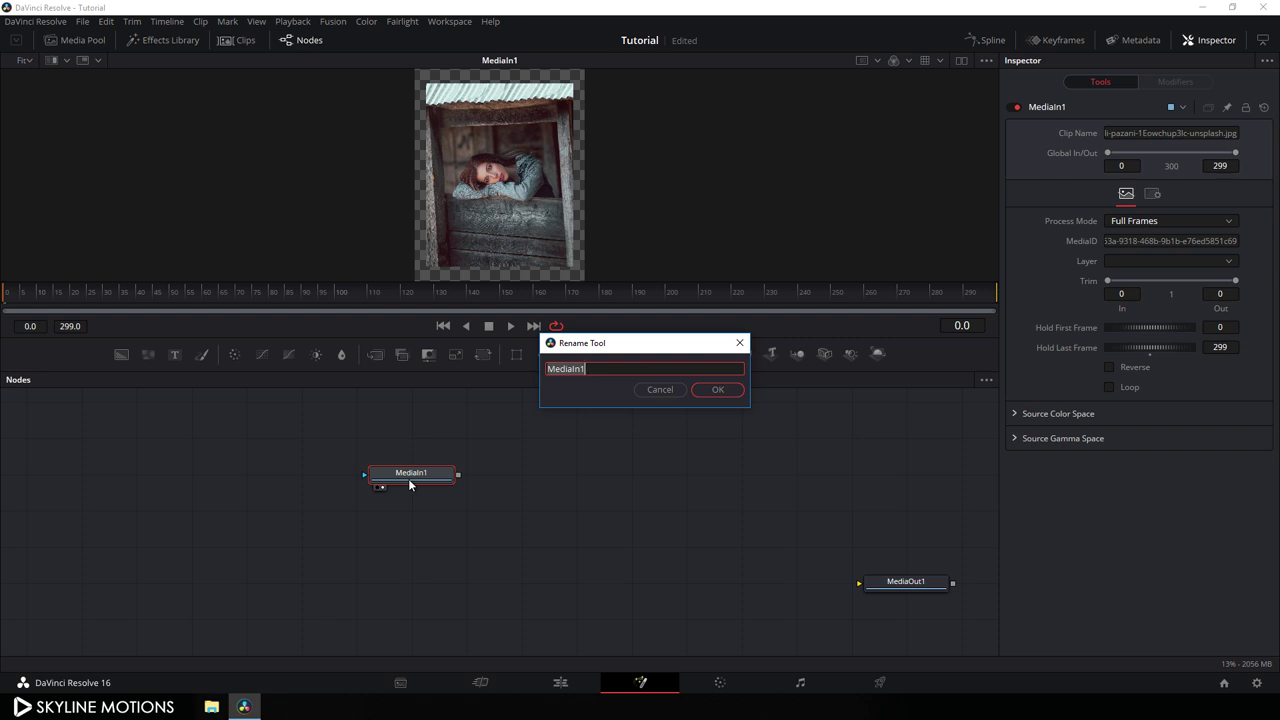
key("BackSpace")
type("Image")
left_click(713, 391)
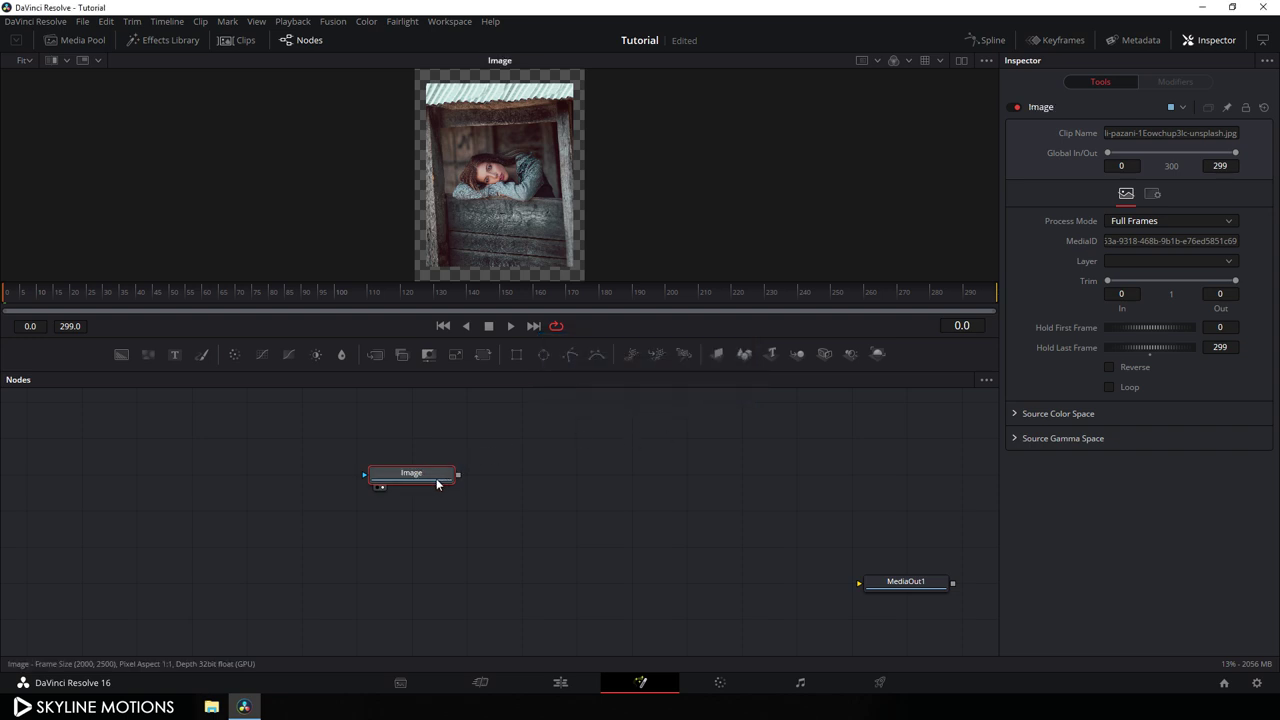
left_click_drag(437, 480, 397, 495)
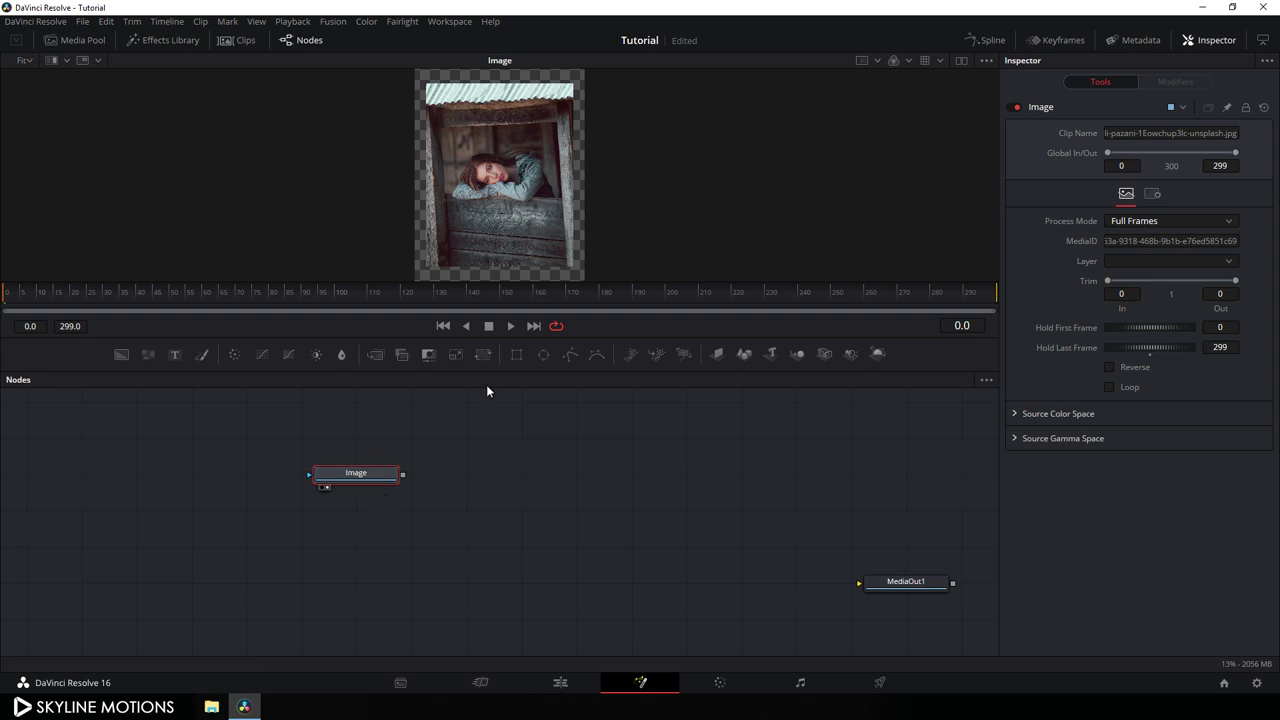
- Add a Transform node after Image and rename it 'Controller'
left_click(485, 356)
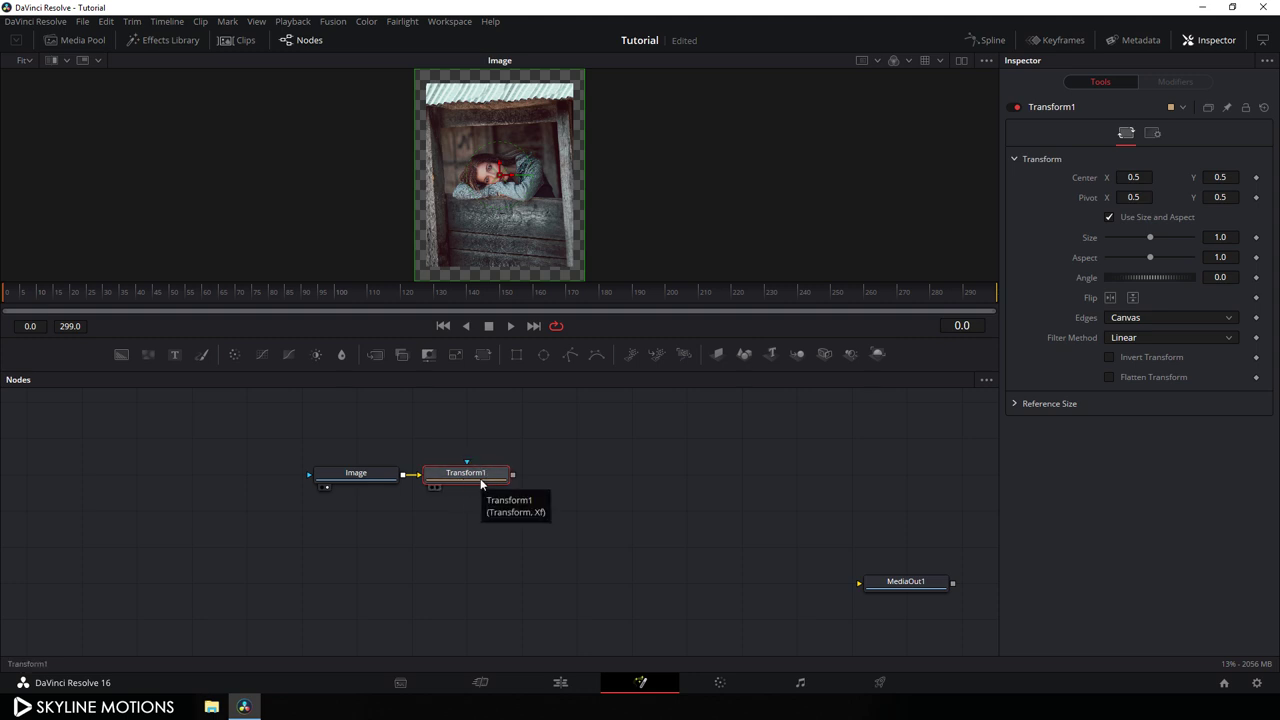
key("F2")
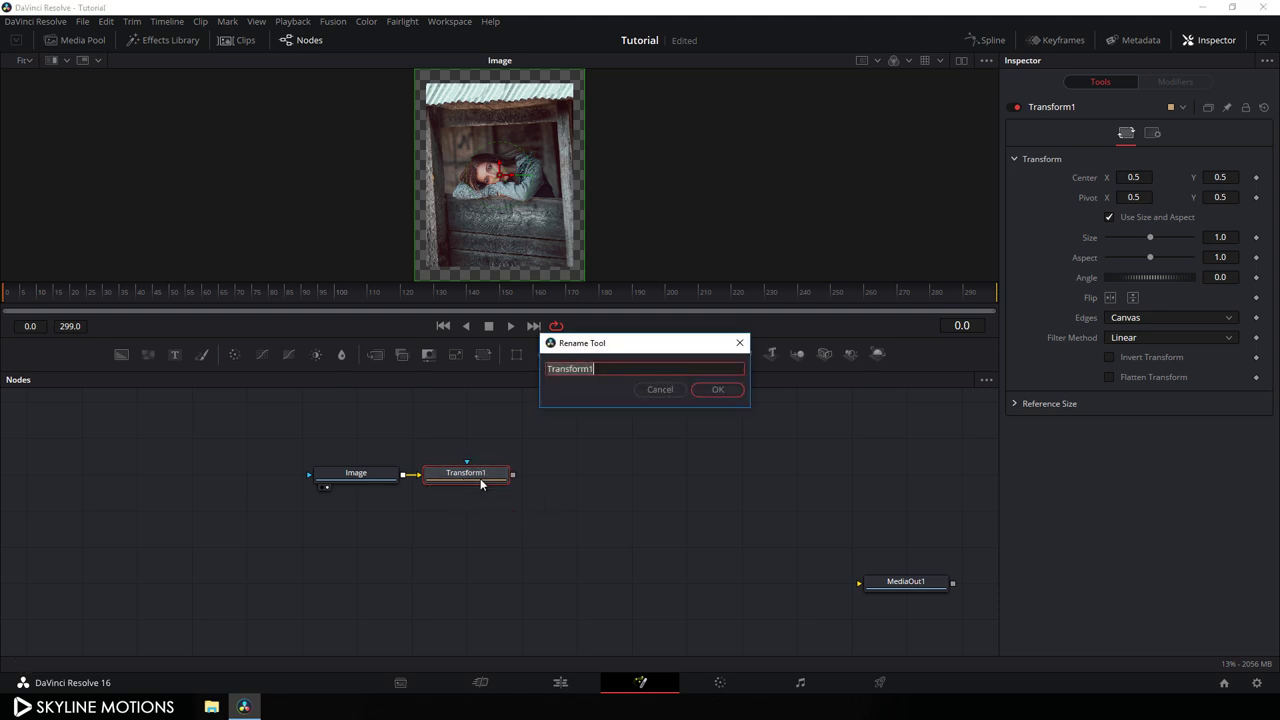
key("BackSpace")
type("Controller")
left_click(717, 390)
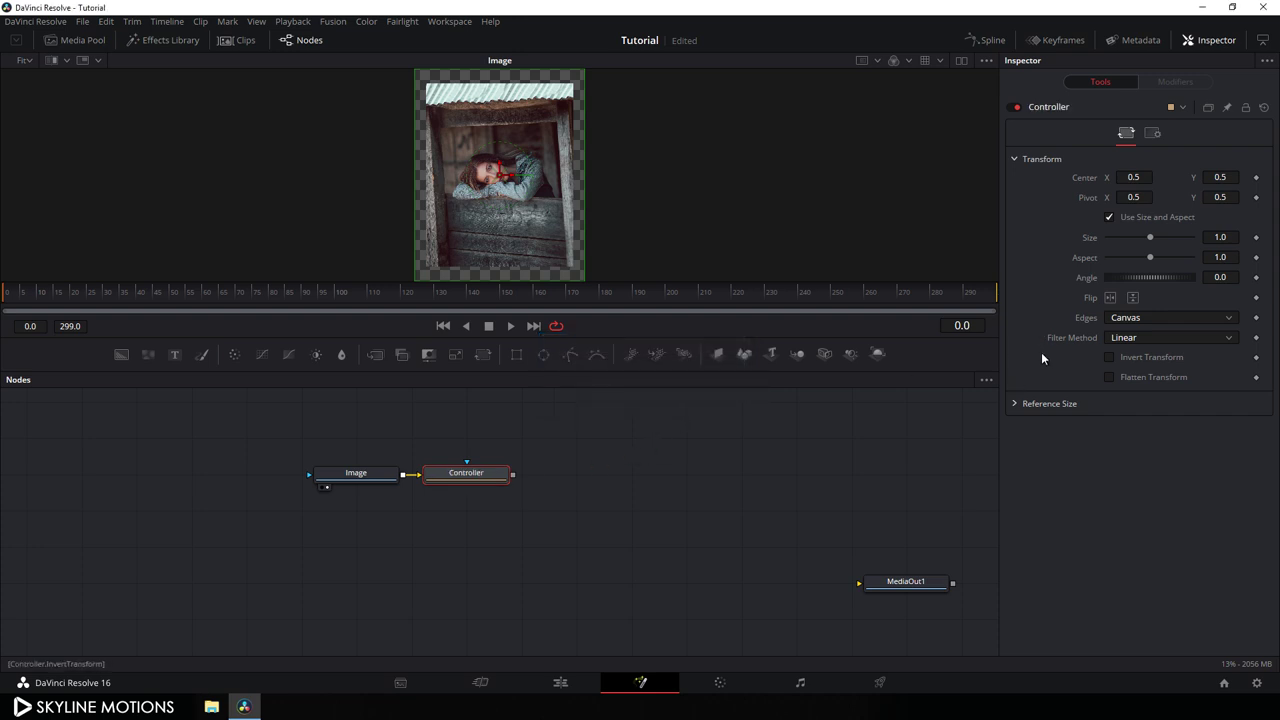
left_click_drag(1151, 236, 1150, 243)
- Keyframe Controller's Size at 1.0 on the last frame and 1.7 on frame 0, then preview
left_click_drag(807, 296, 1016, 292)
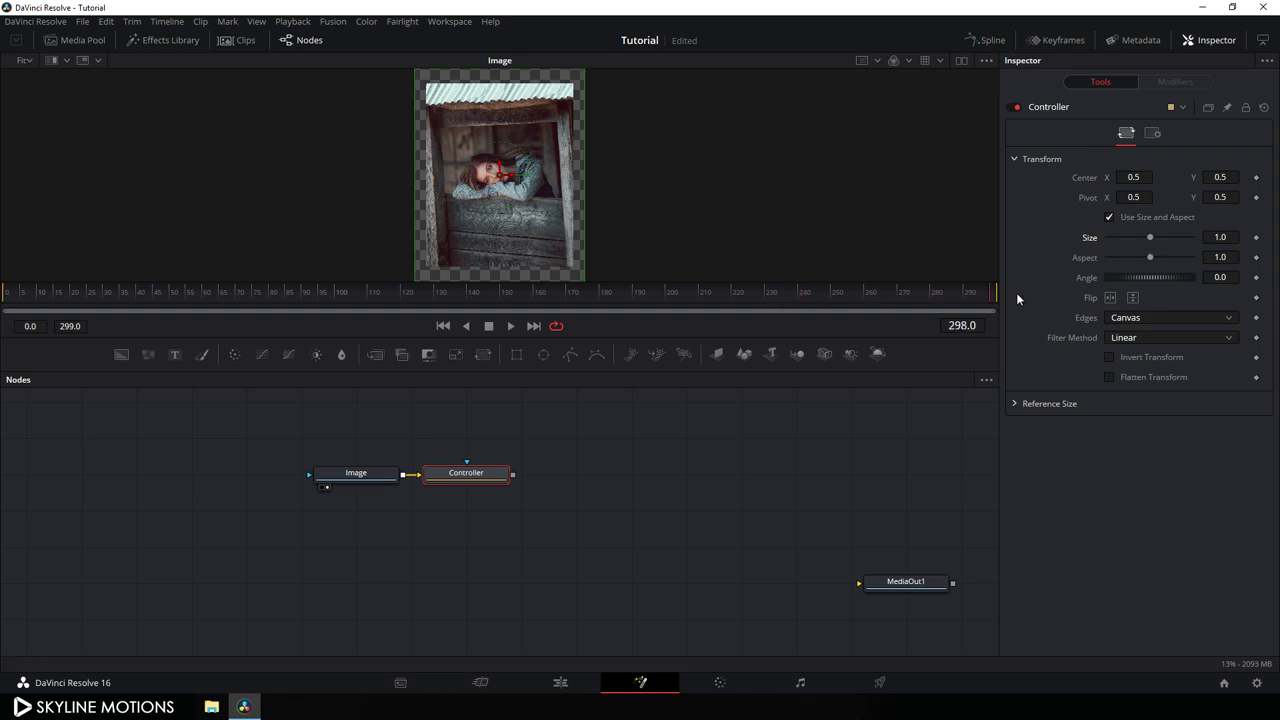
right_click(1090, 239)
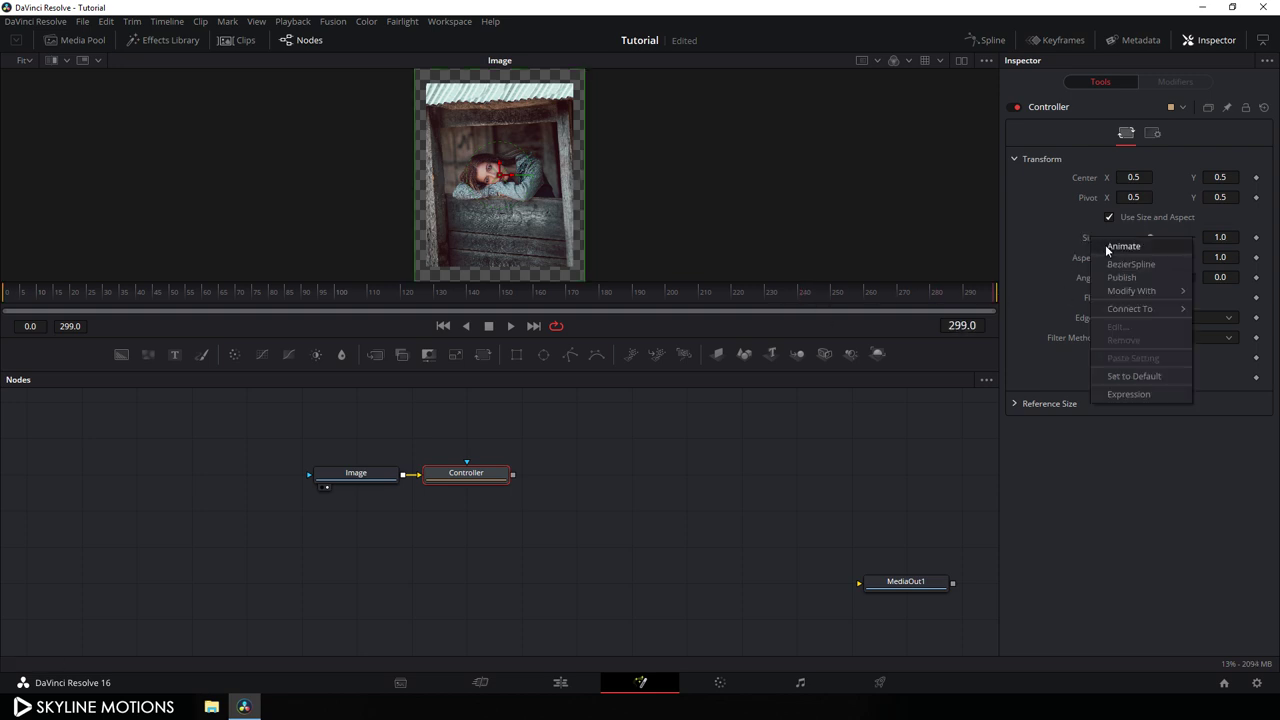
left_click(1107, 248)
left_click_drag(828, 309, 1, 336)
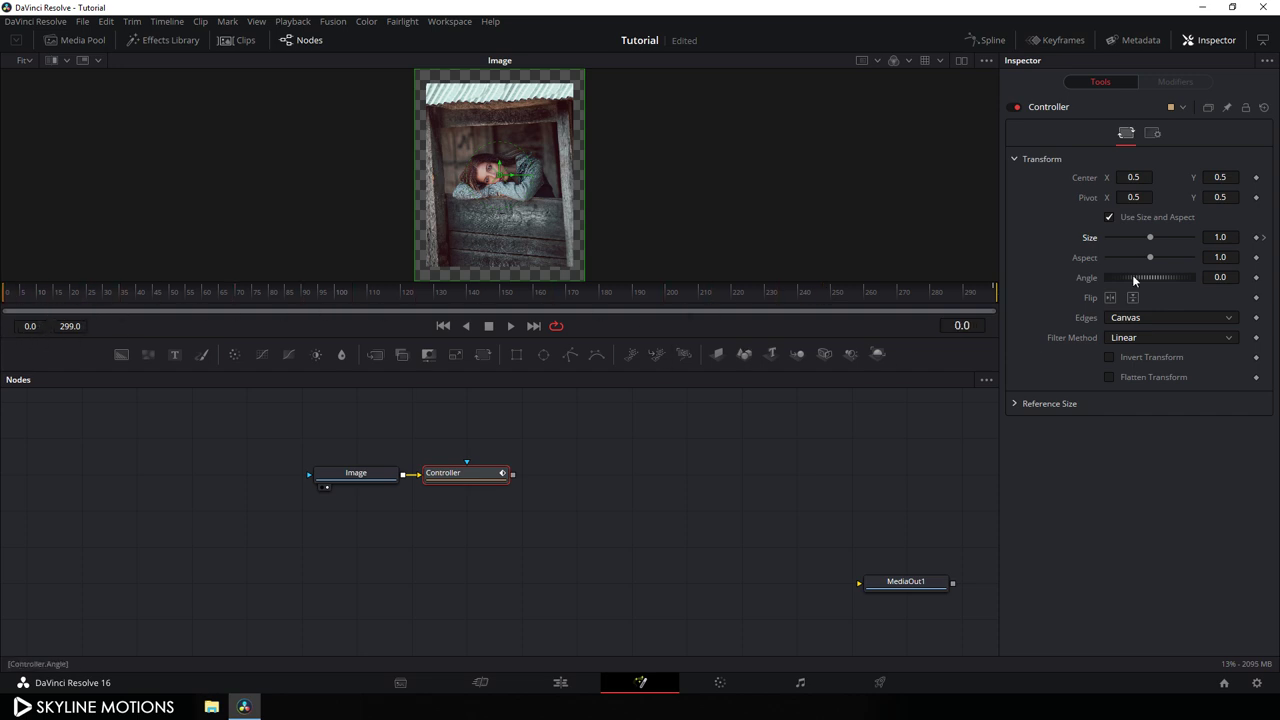
left_click_drag(1150, 237, 1162, 243)
left_click(1220, 237)
type("1.7")
key("Tab")
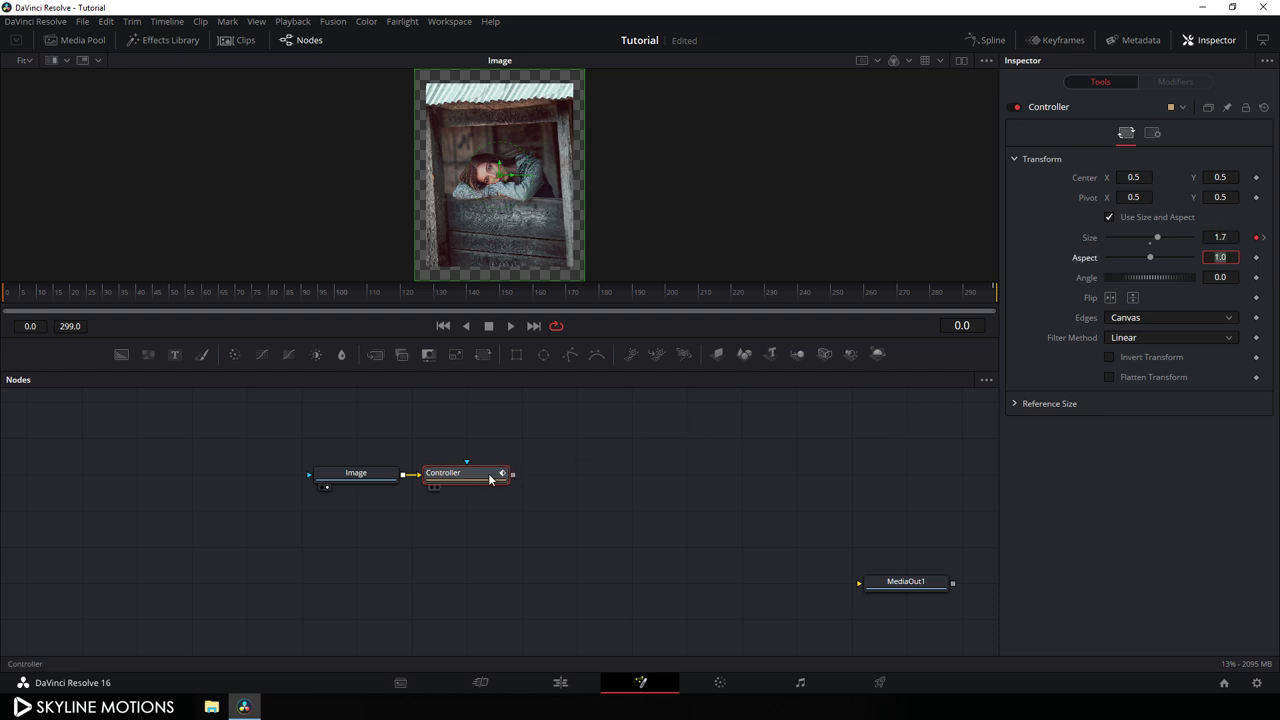
left_click_drag(490, 479, 495, 248)
left_click_drag(111, 297, 626, 272)
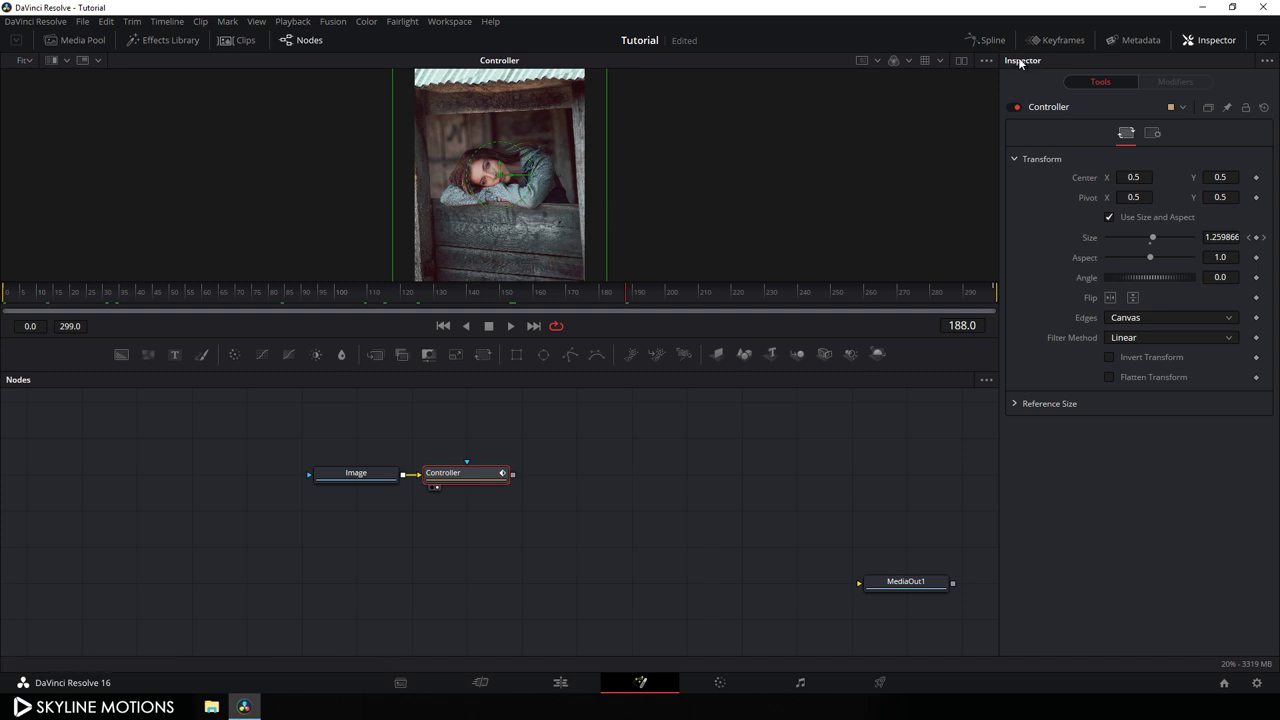
- In the Spline editor, flatten both Size keyframes and stretch the second tangent left
left_click(989, 41)
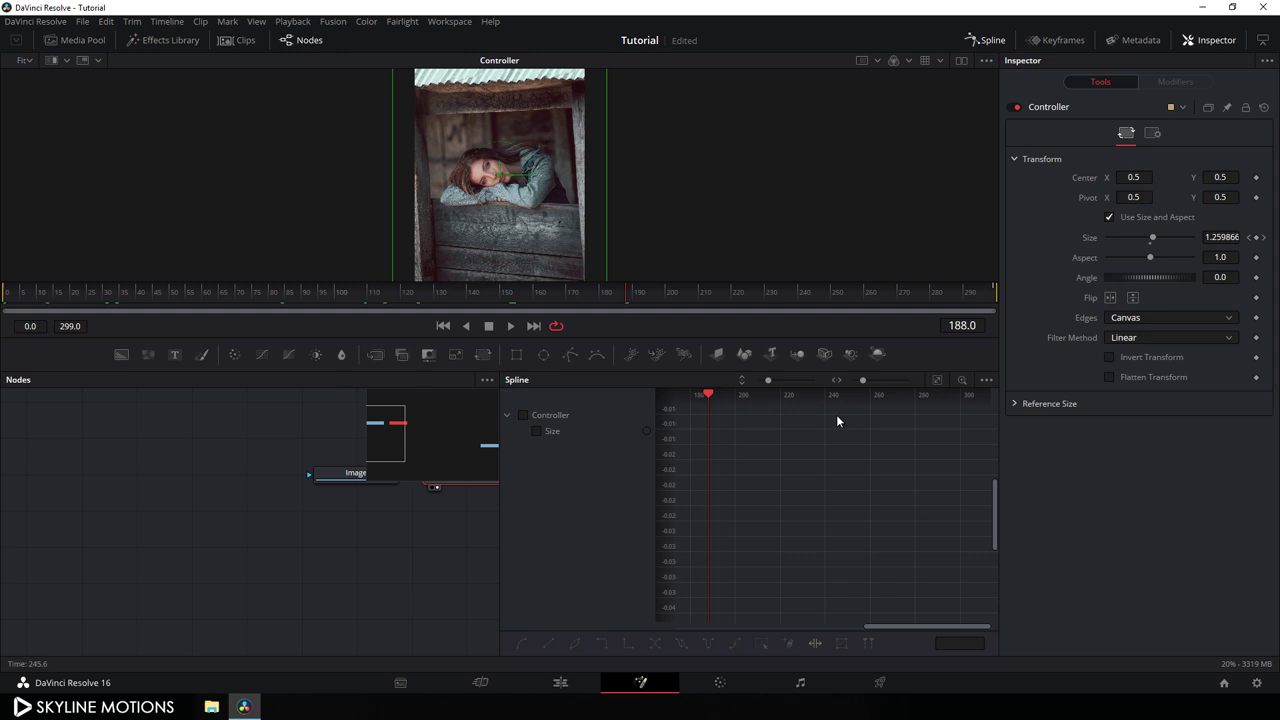
left_click(523, 415)
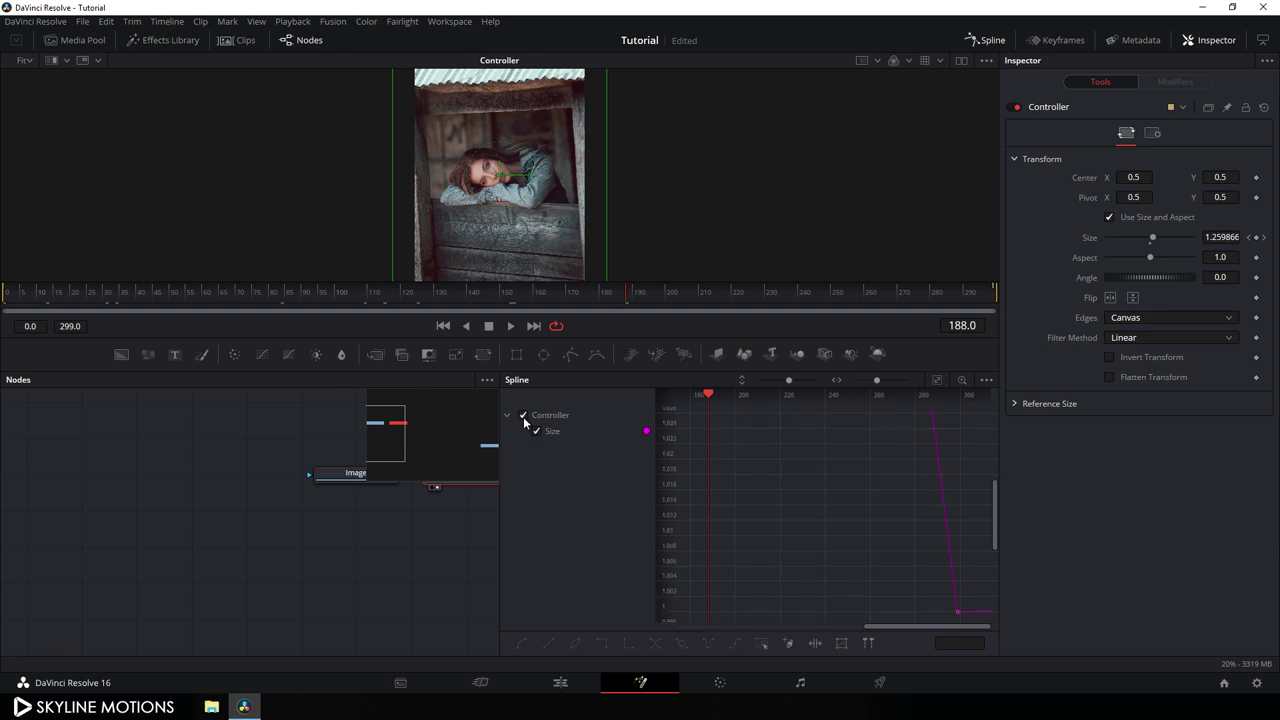
left_click(936, 386)
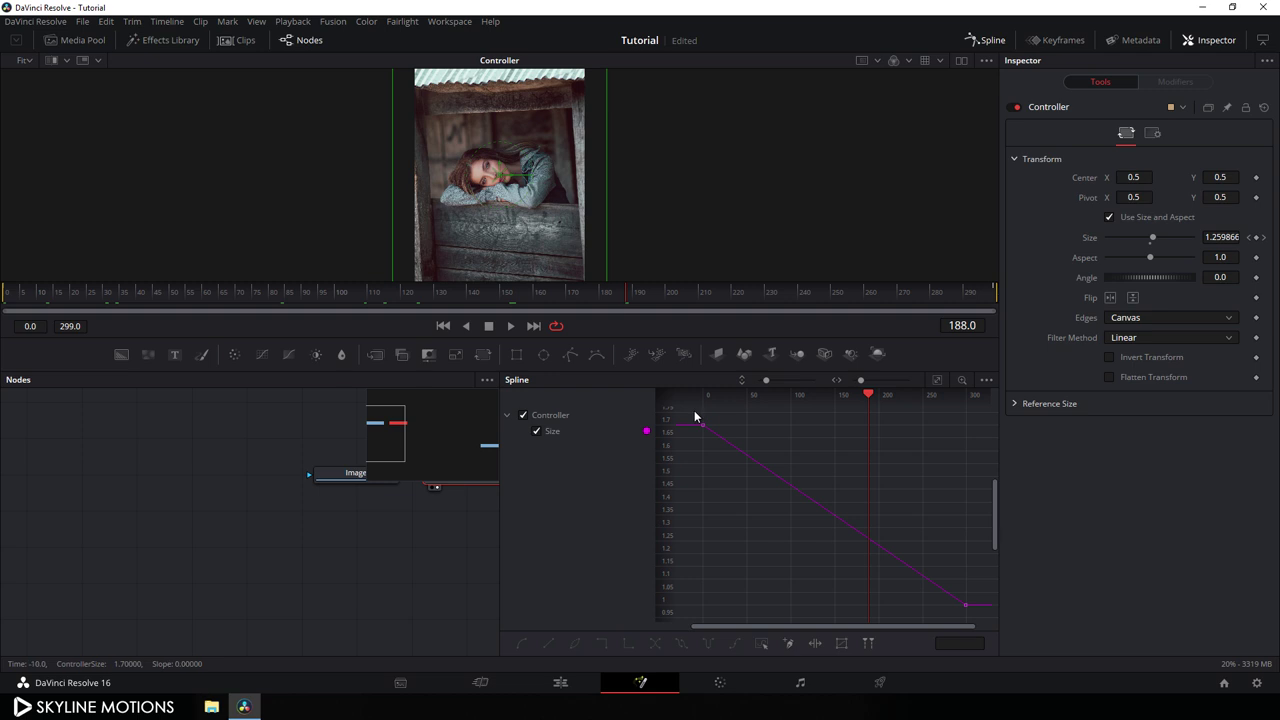
left_click_drag(694, 410, 972, 612)
key("f")
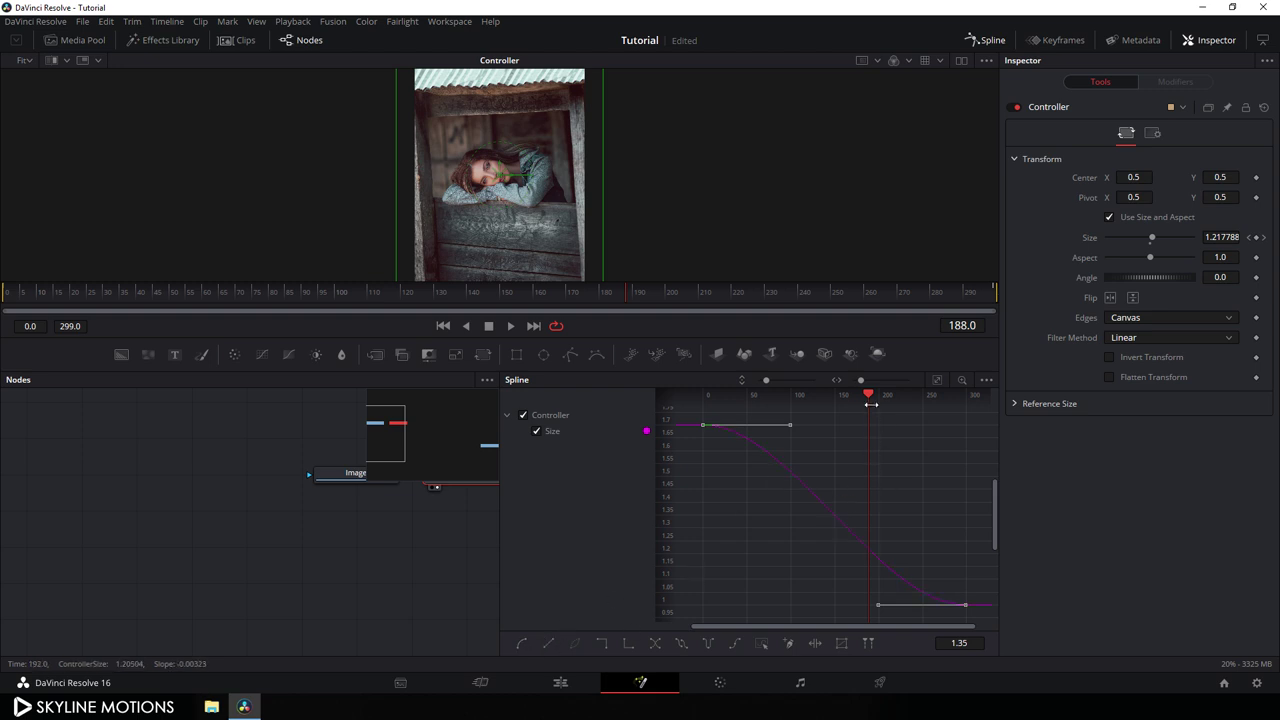
left_click_drag(868, 395, 703, 430)
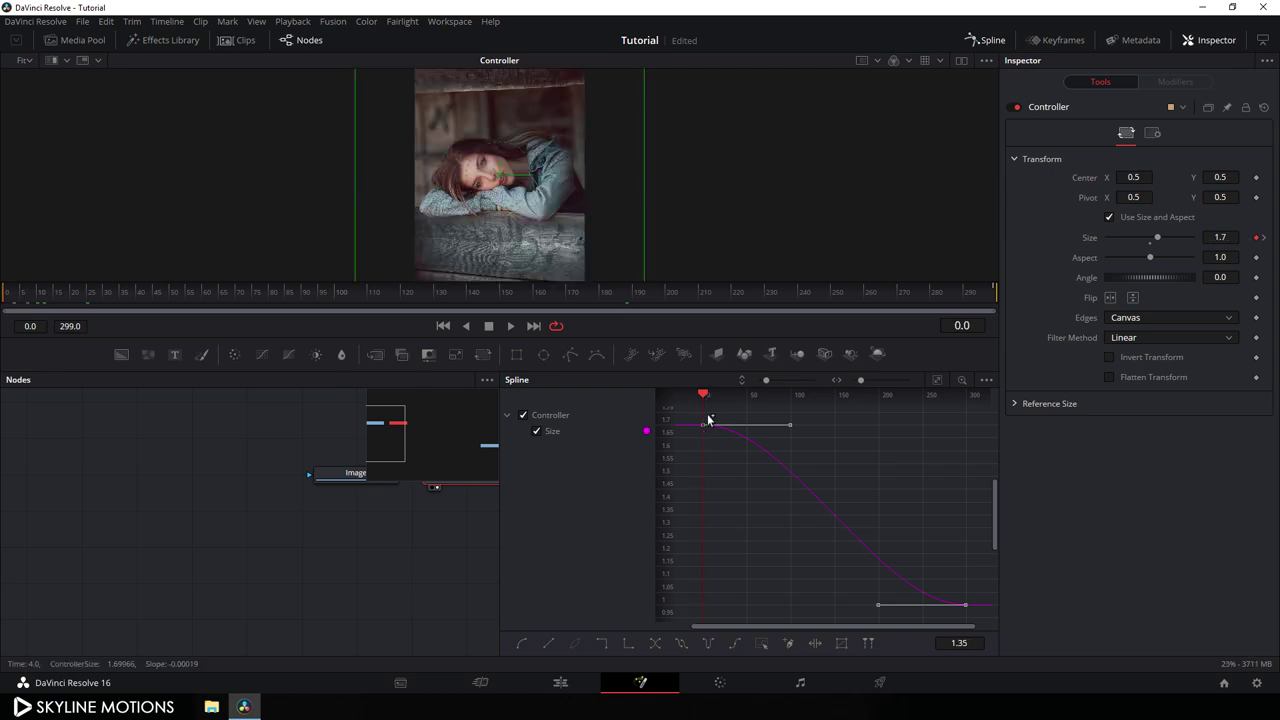
left_click_drag(874, 611, 700, 612)
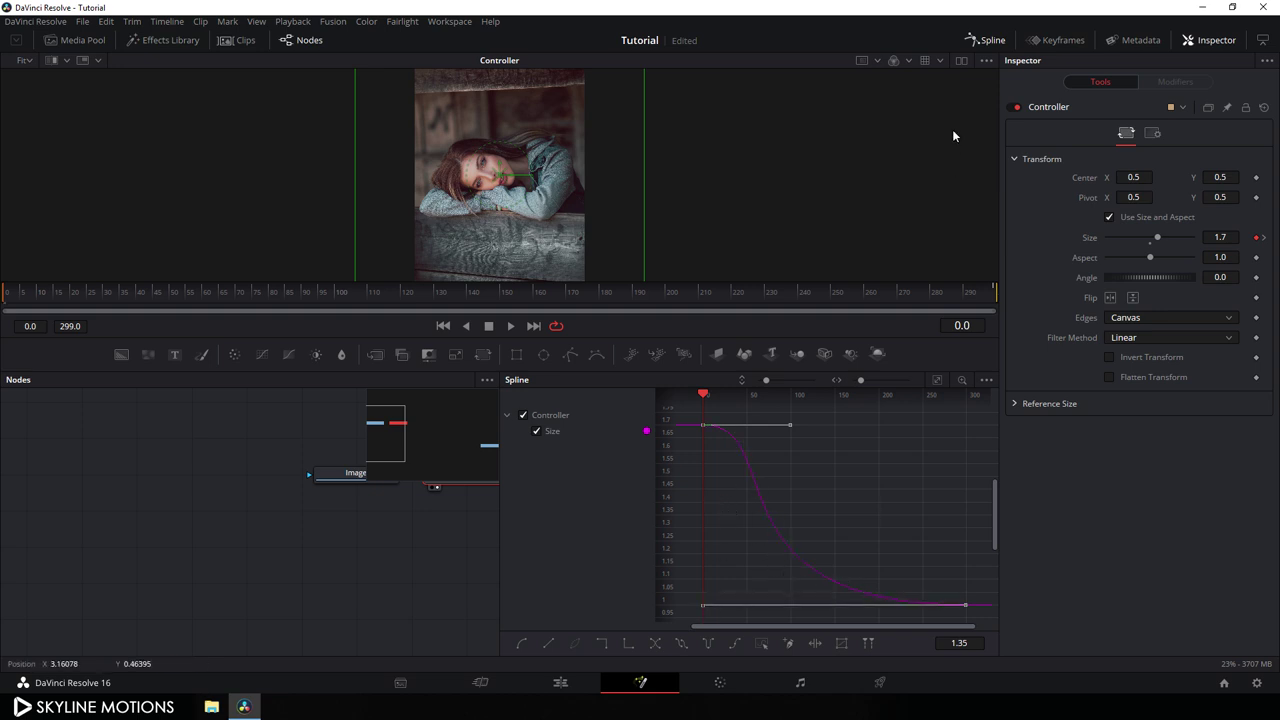
left_click(986, 41)
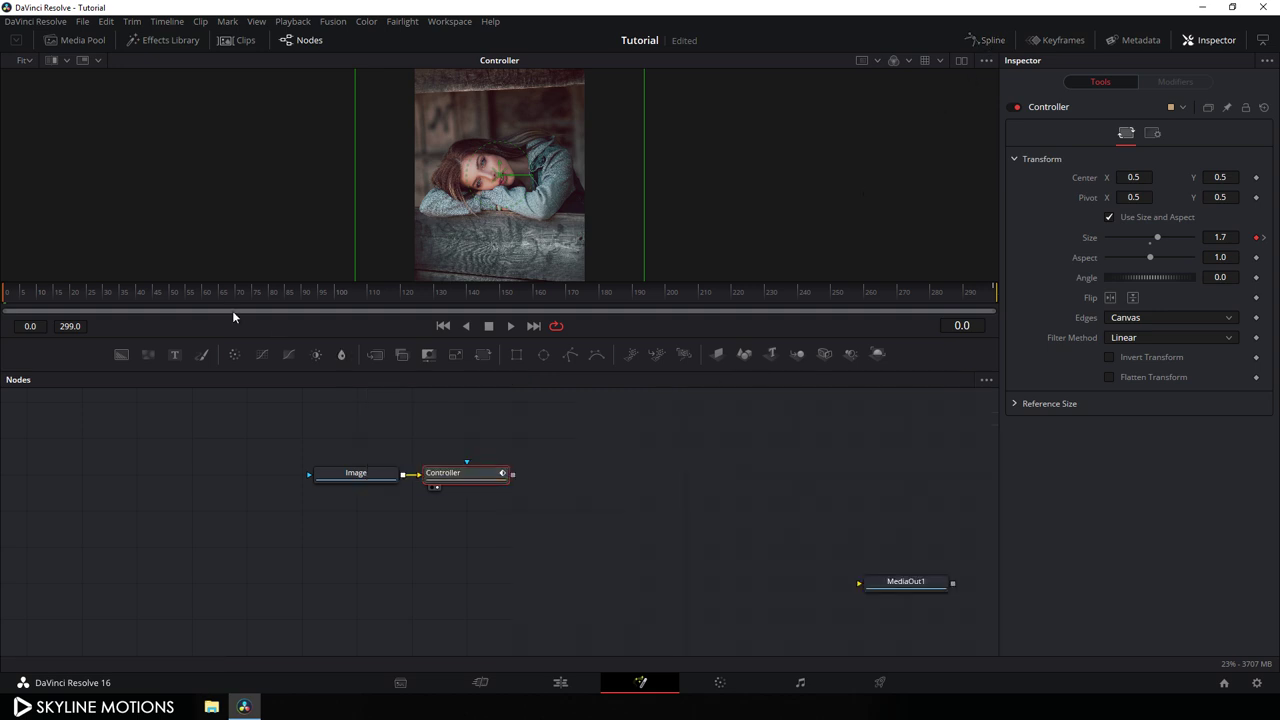
- Add a Crop node via tool search, feed Controller into Crop1, and view Crop1
left_click_drag(212, 302, 397, 298)
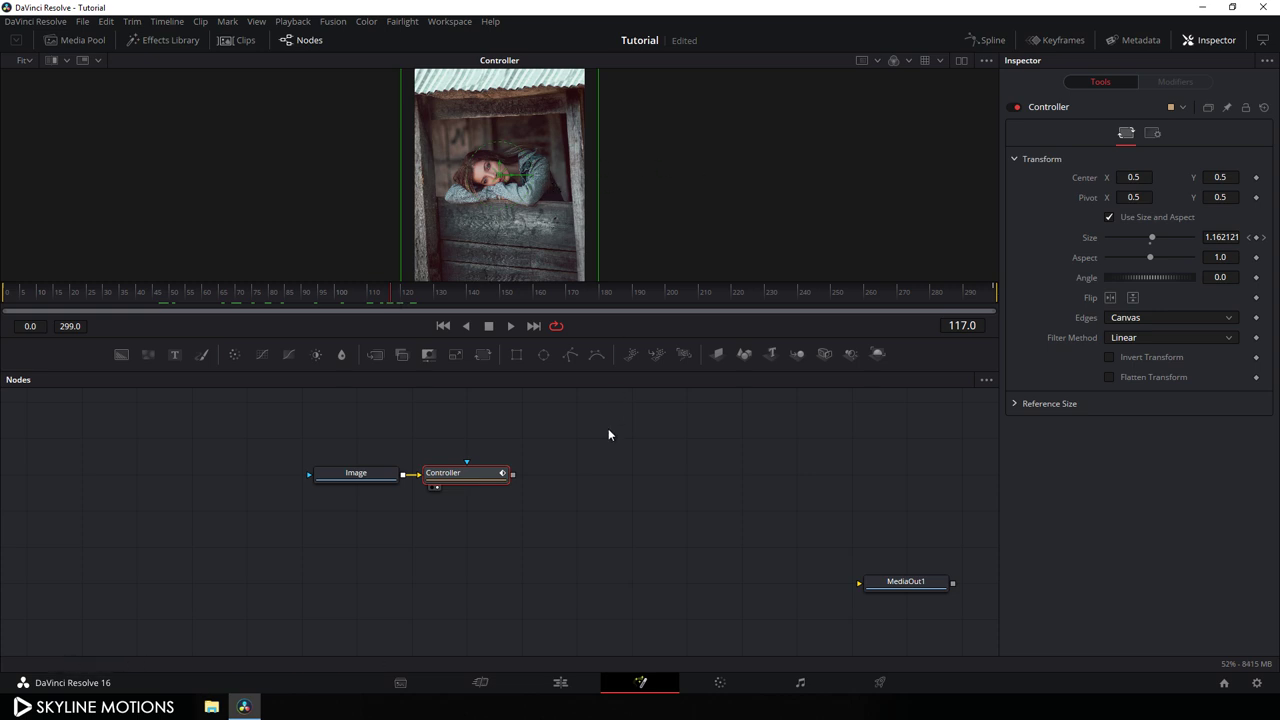
left_click(589, 466)
key("shift+space")
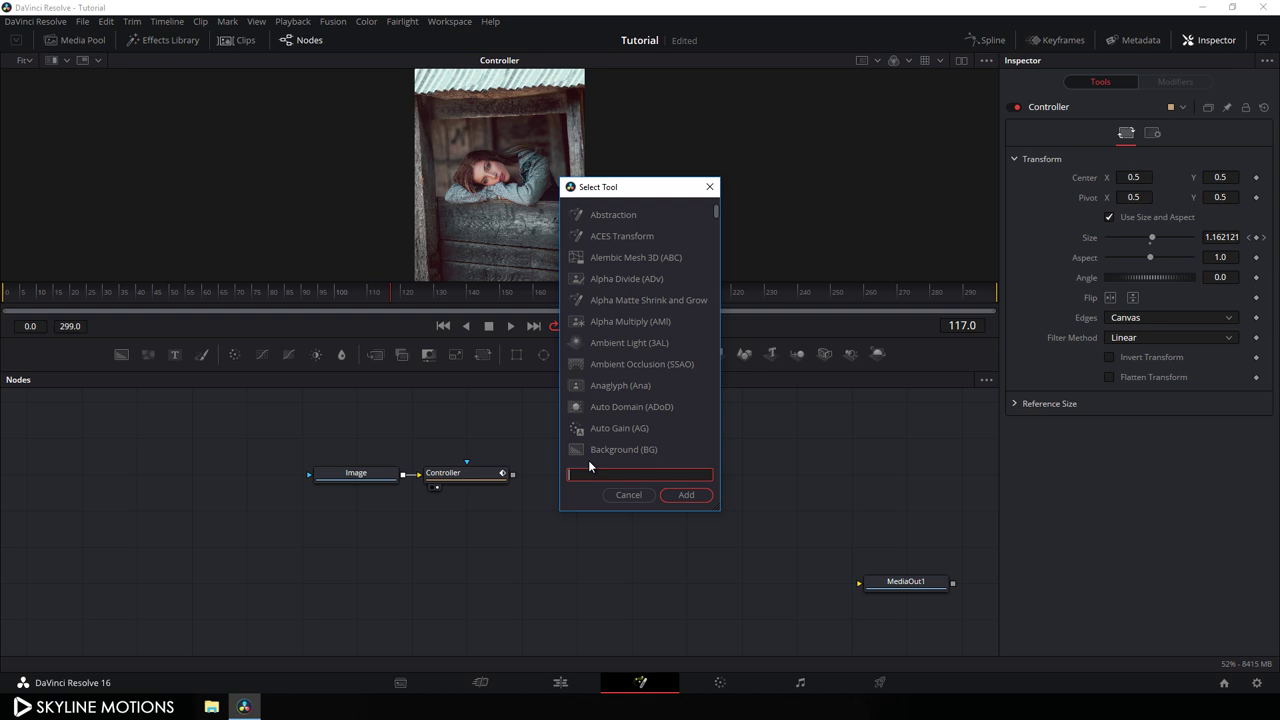
type("crop")
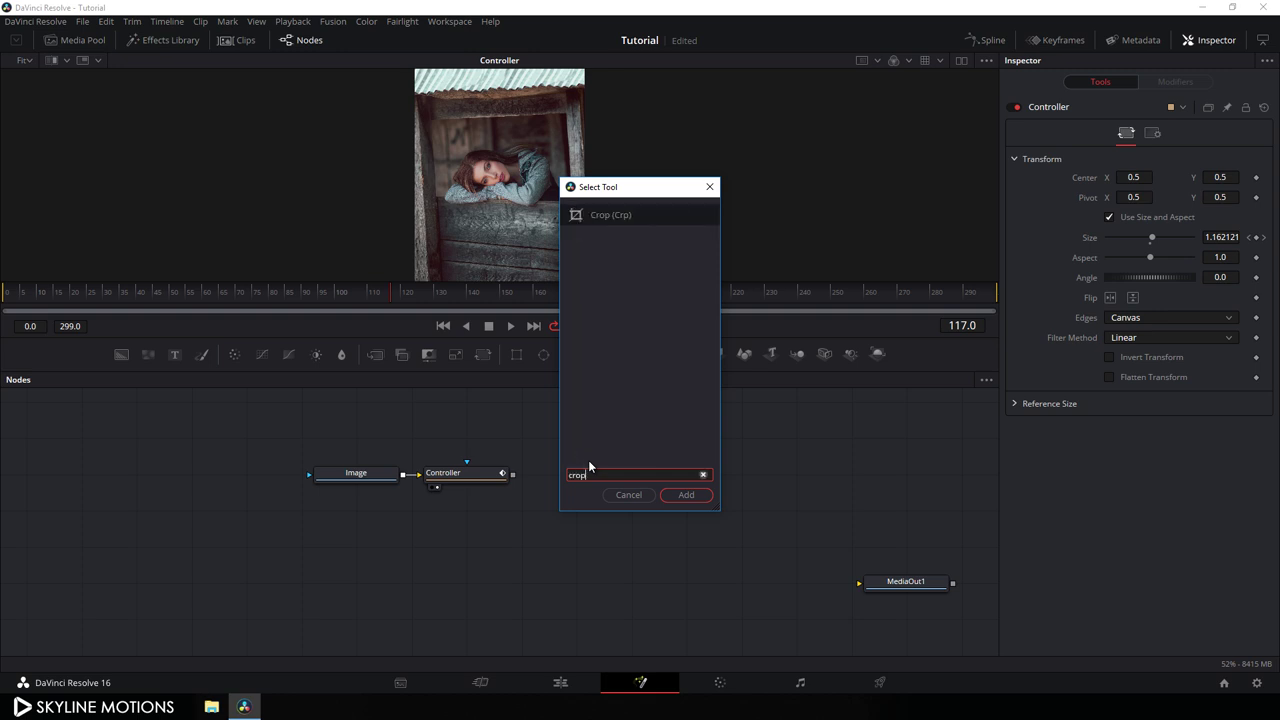
left_click(689, 496)
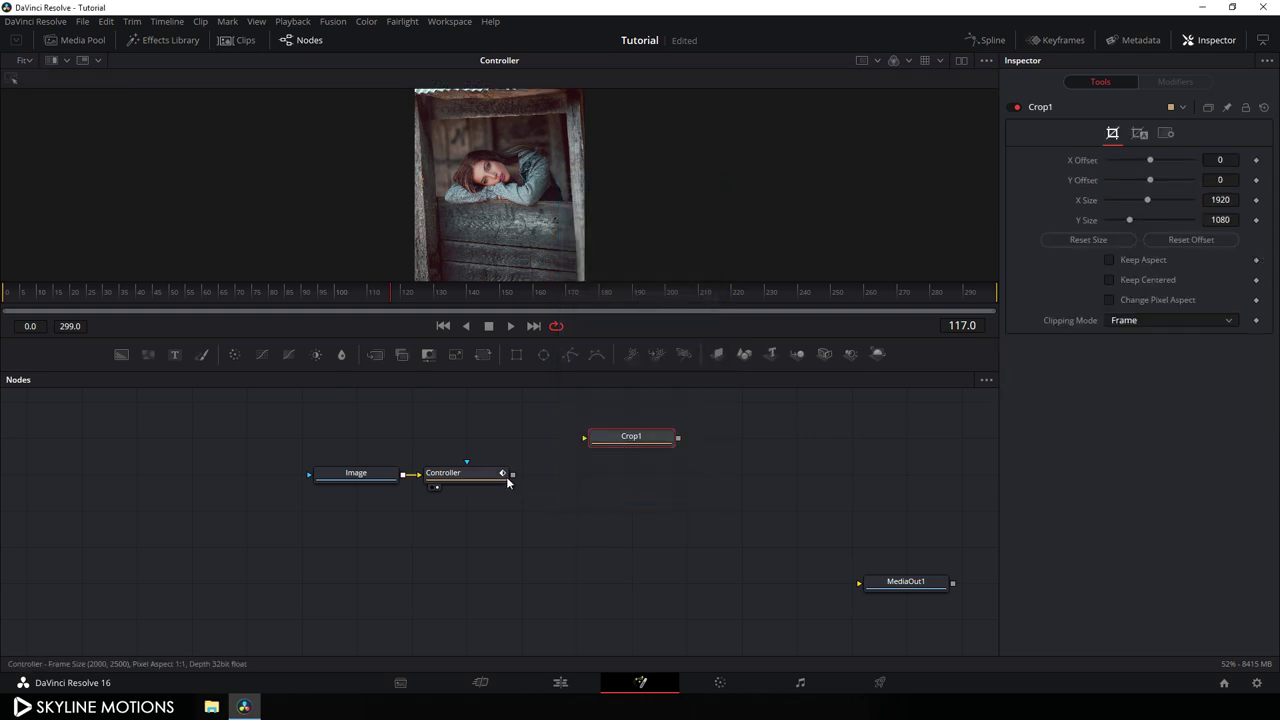
left_click_drag(512, 475, 584, 476)
key("1")
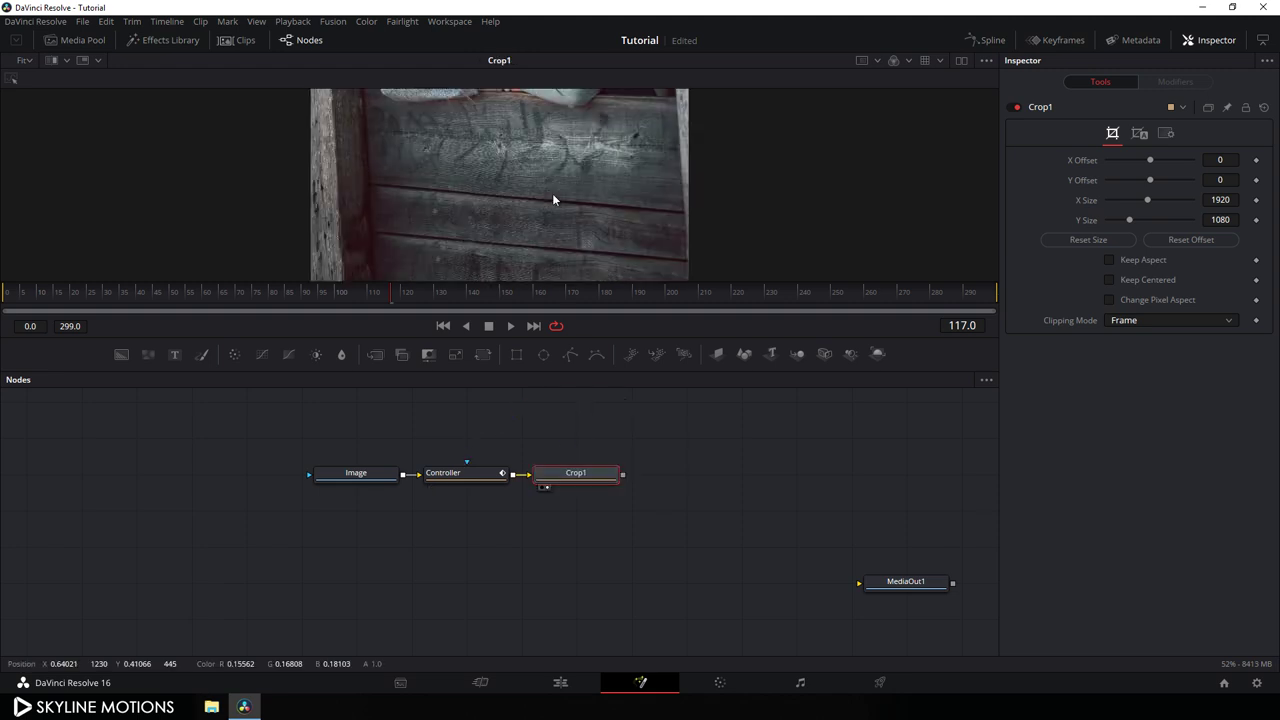
- Lower Controller's Center Y, turn on viewer Show Guides, and nudge the centre to frame her face
left_click(466, 476)
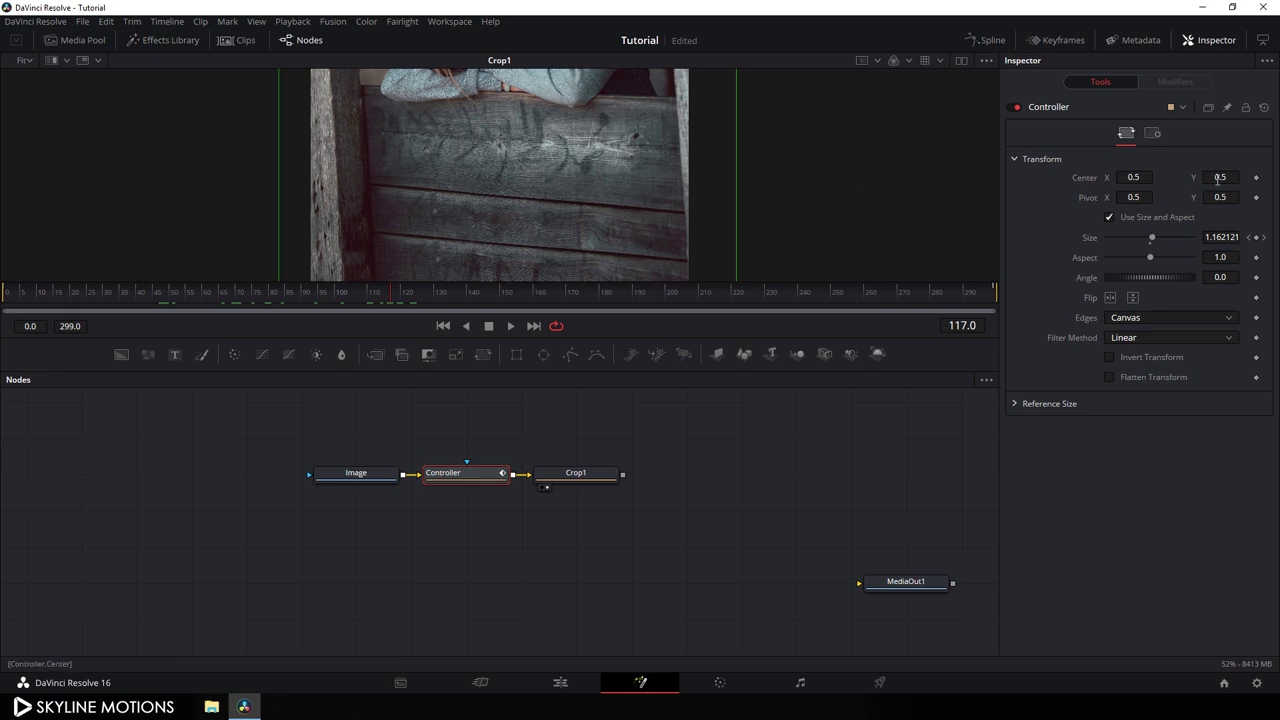
left_click_drag(1219, 179, 1149, 179)
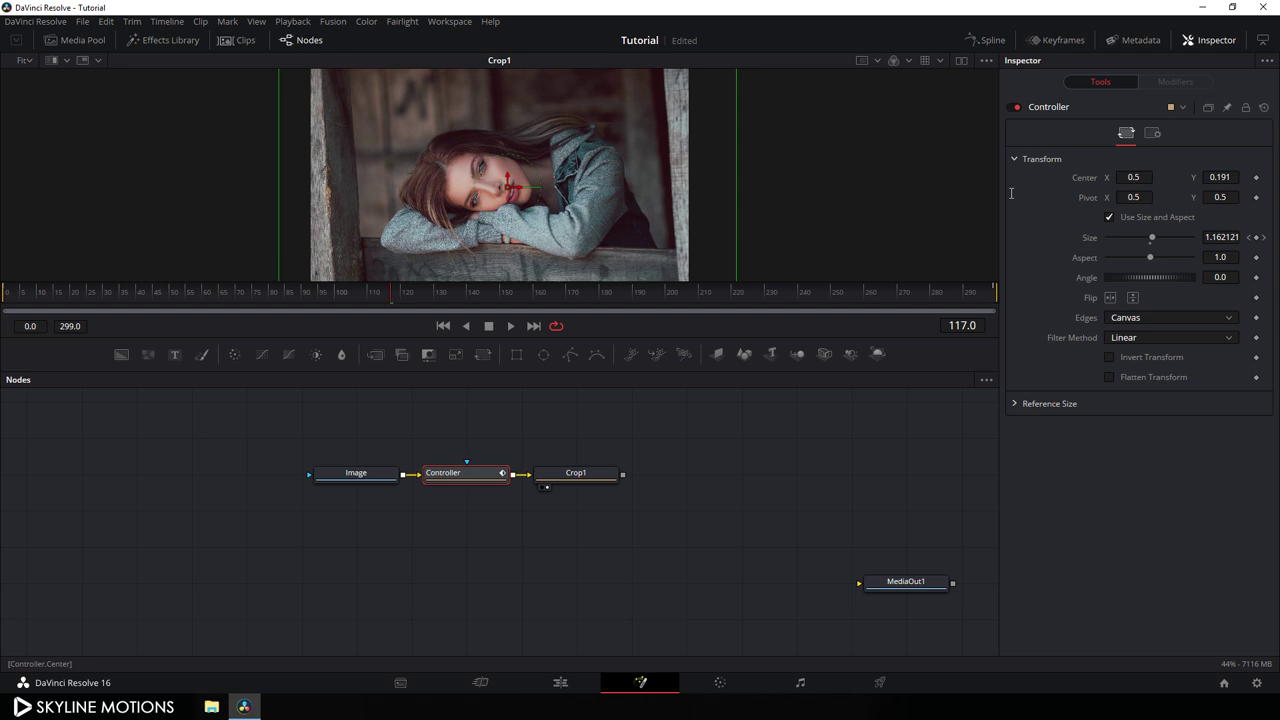
right_click(548, 140)
mouse_move(589, 170)
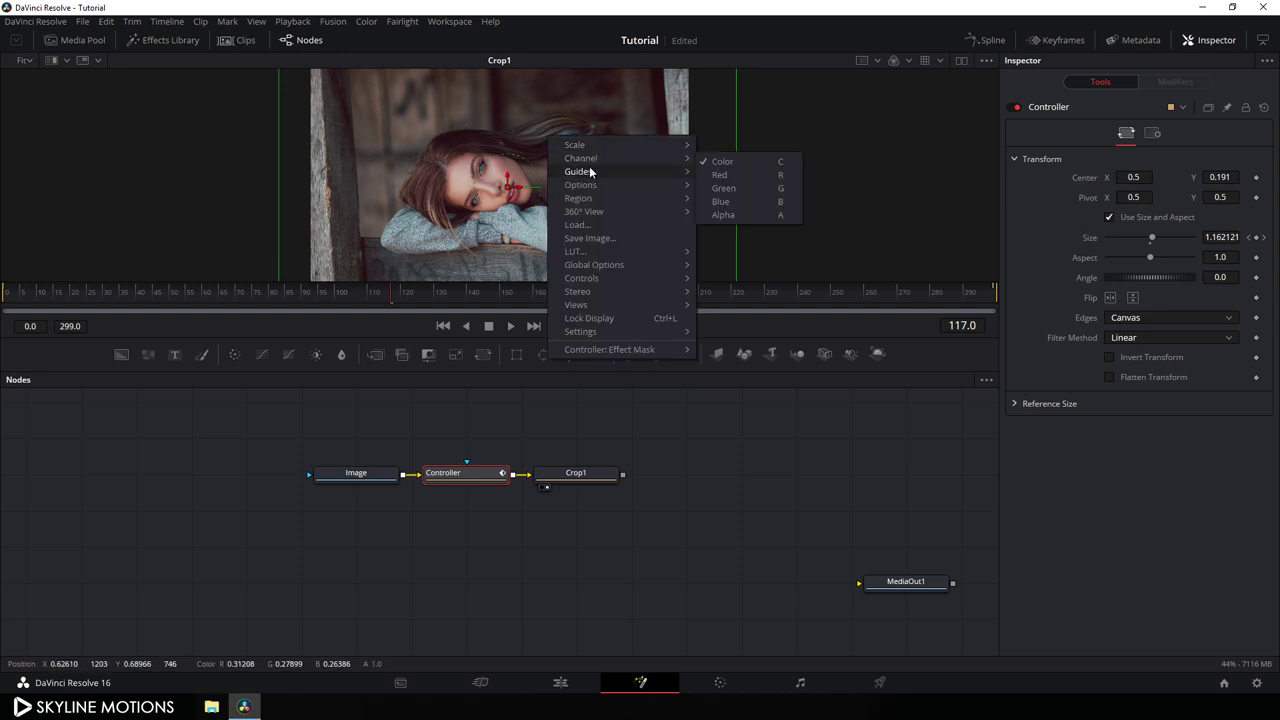
left_click(725, 176)
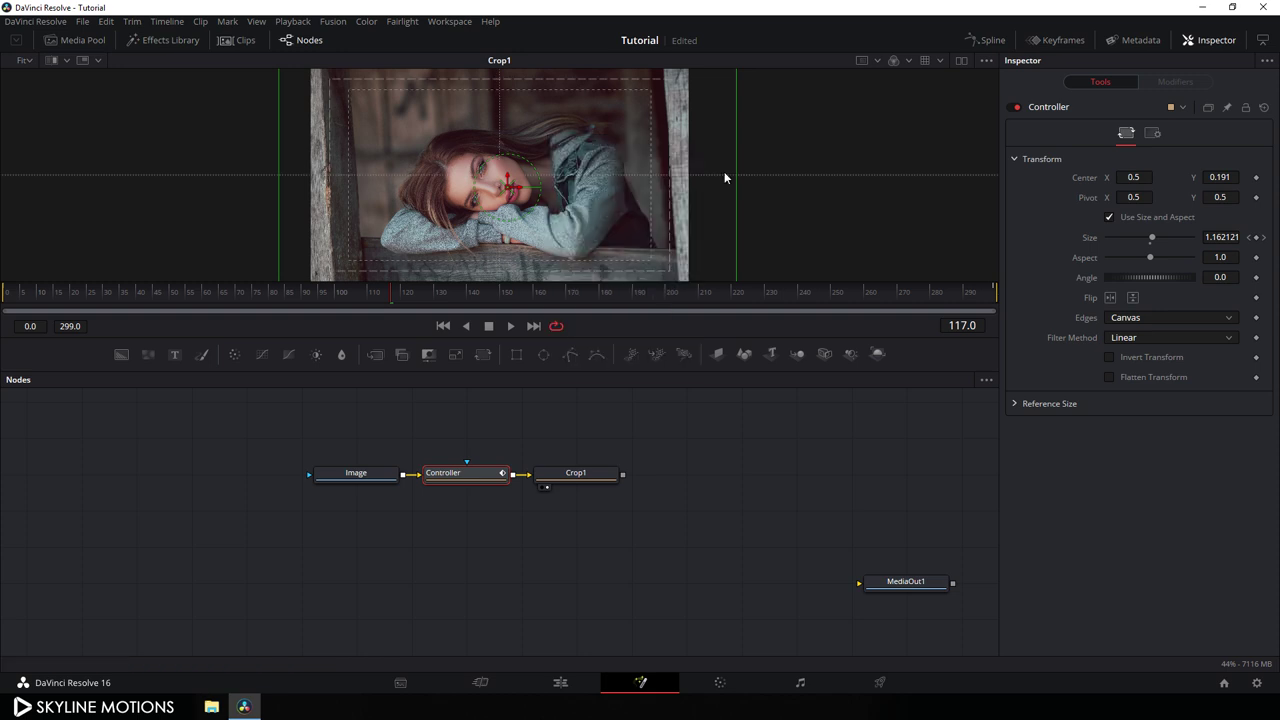
left_click_drag(516, 184, 508, 190)
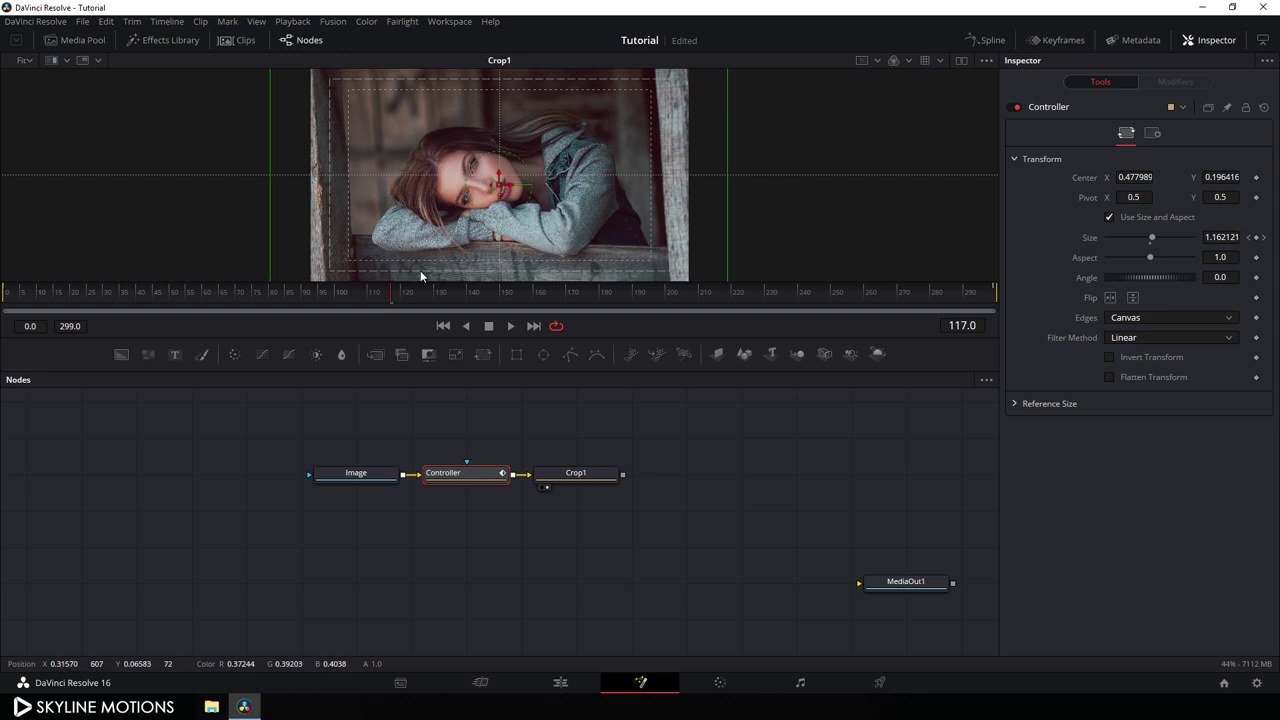
left_click(334, 291)
left_click_drag(258, 296, 454, 285)
left_click_drag(772, 442, 671, 457)
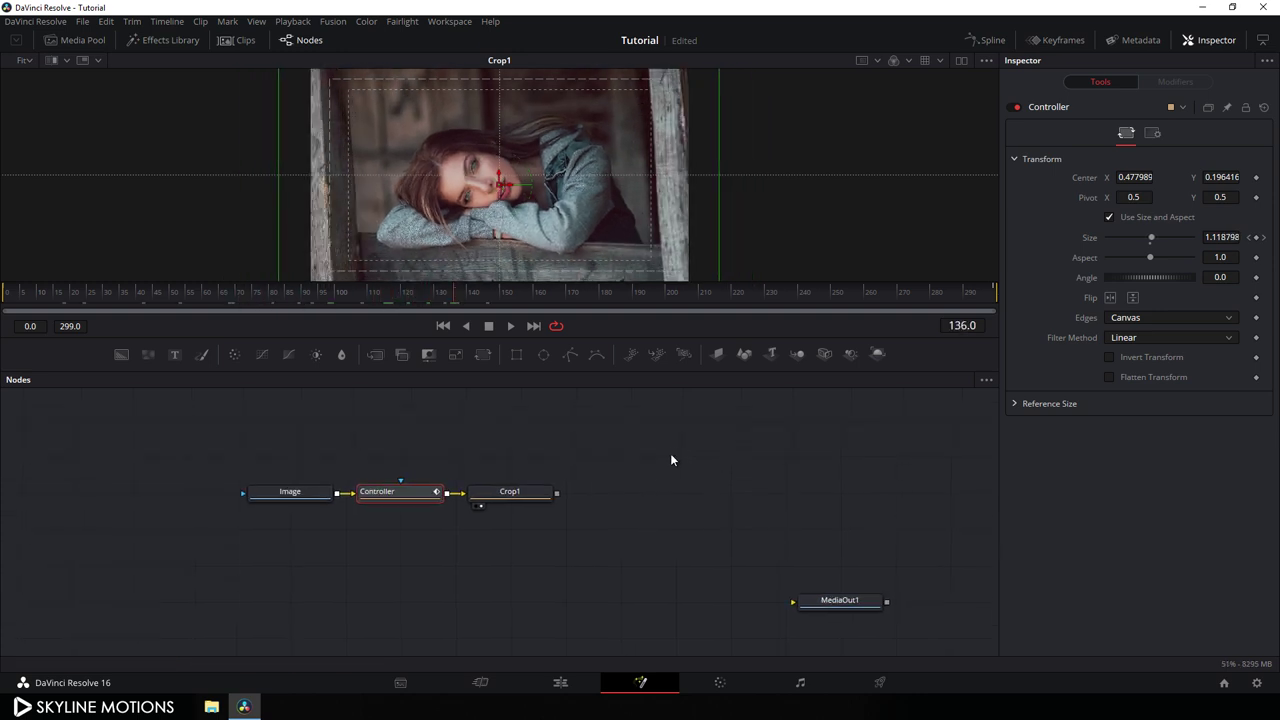
- Add a Color Corrector after Crop1, view it, and rename it 'CC'
left_click(535, 494)
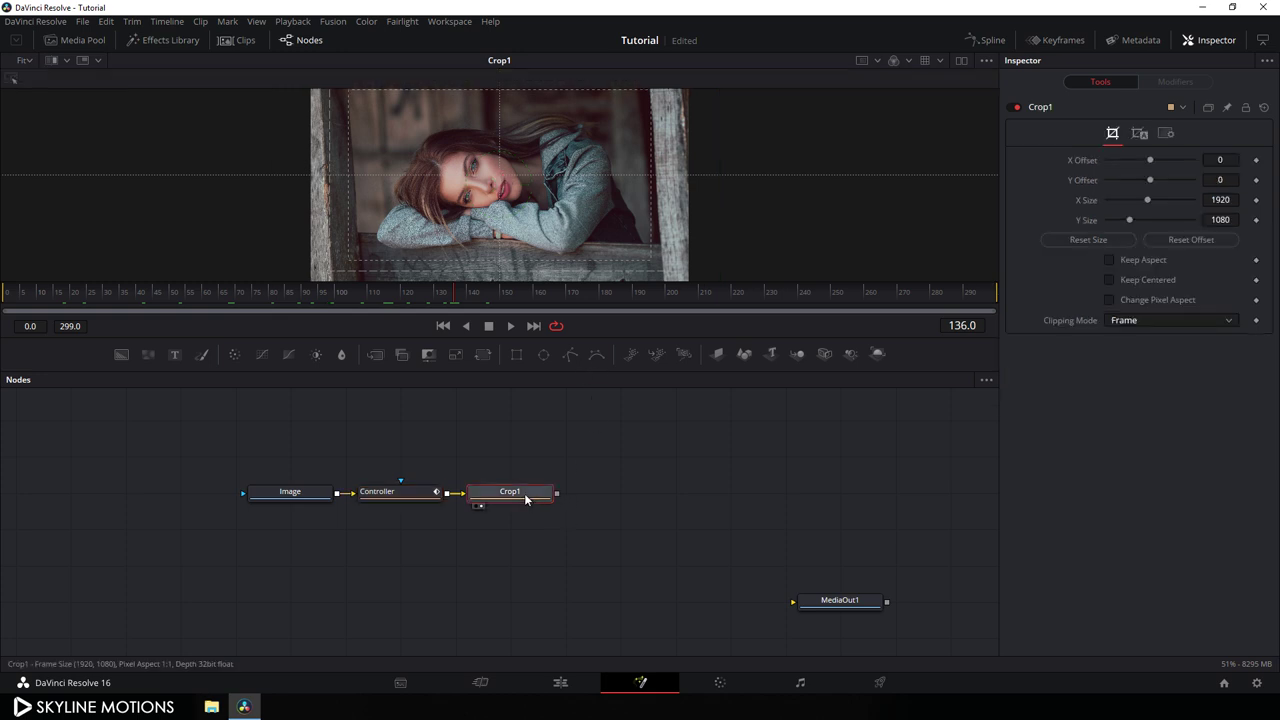
left_click(238, 357)
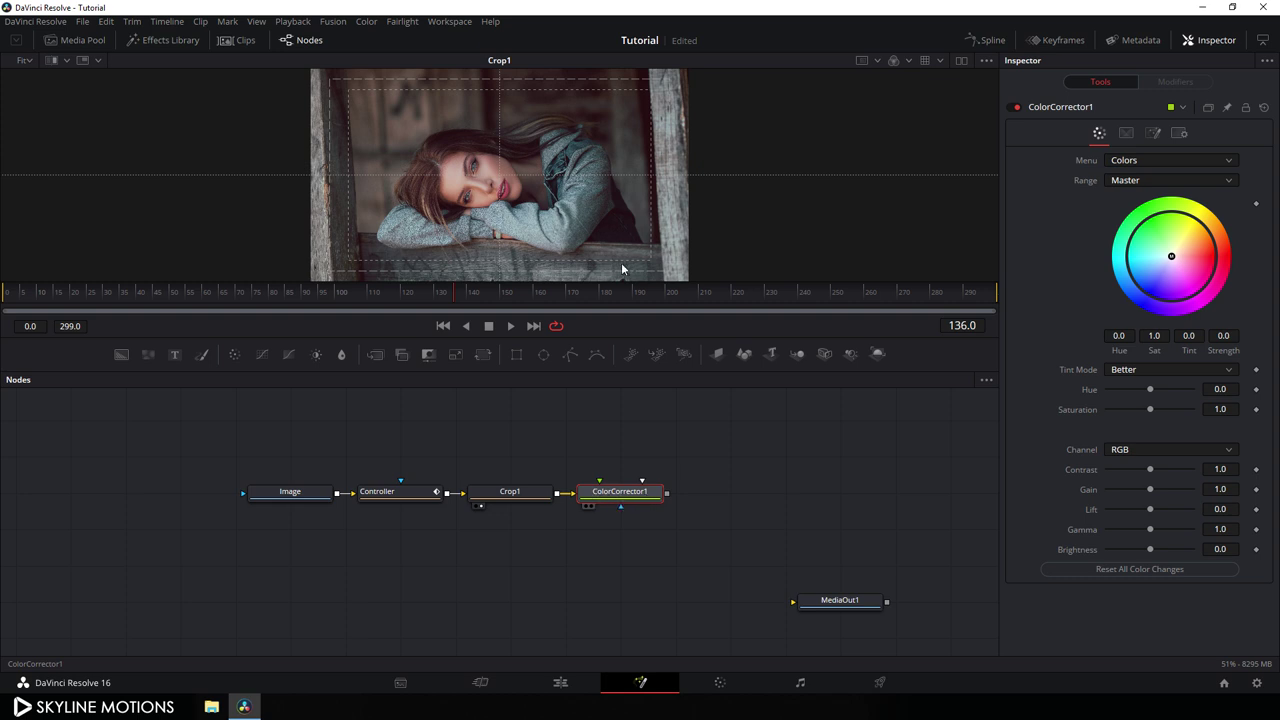
key("1")
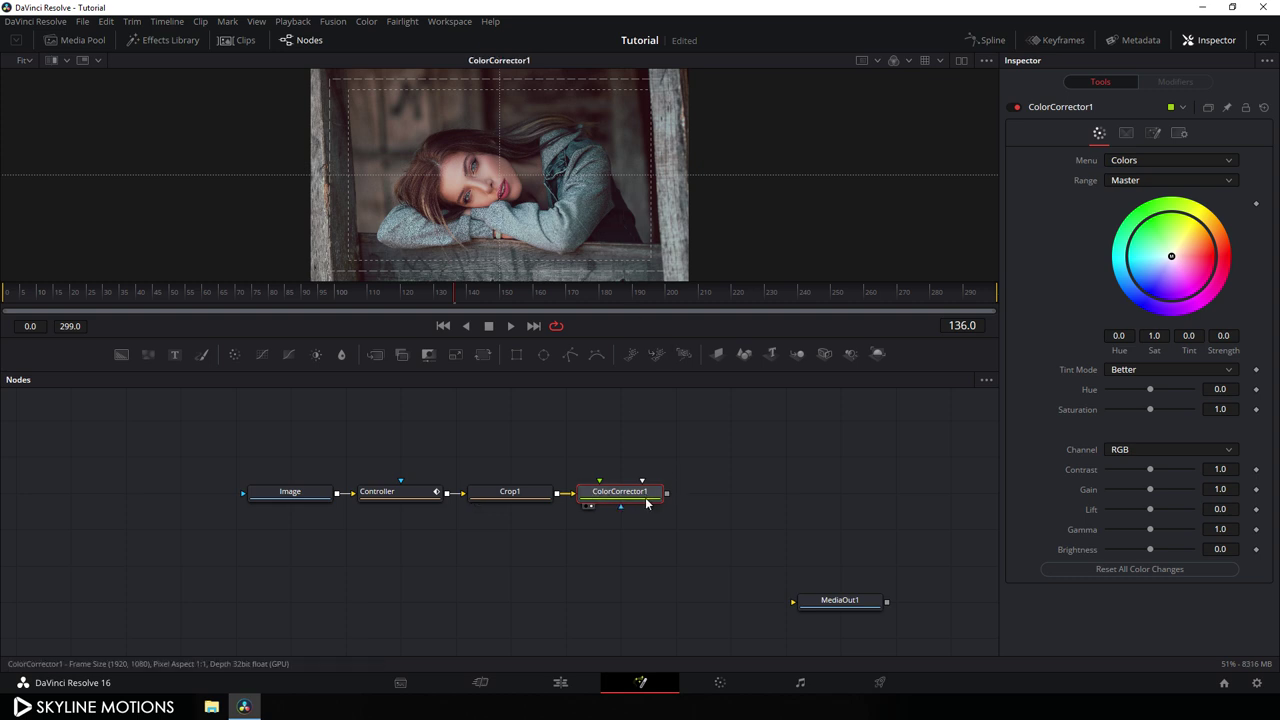
key("F2")
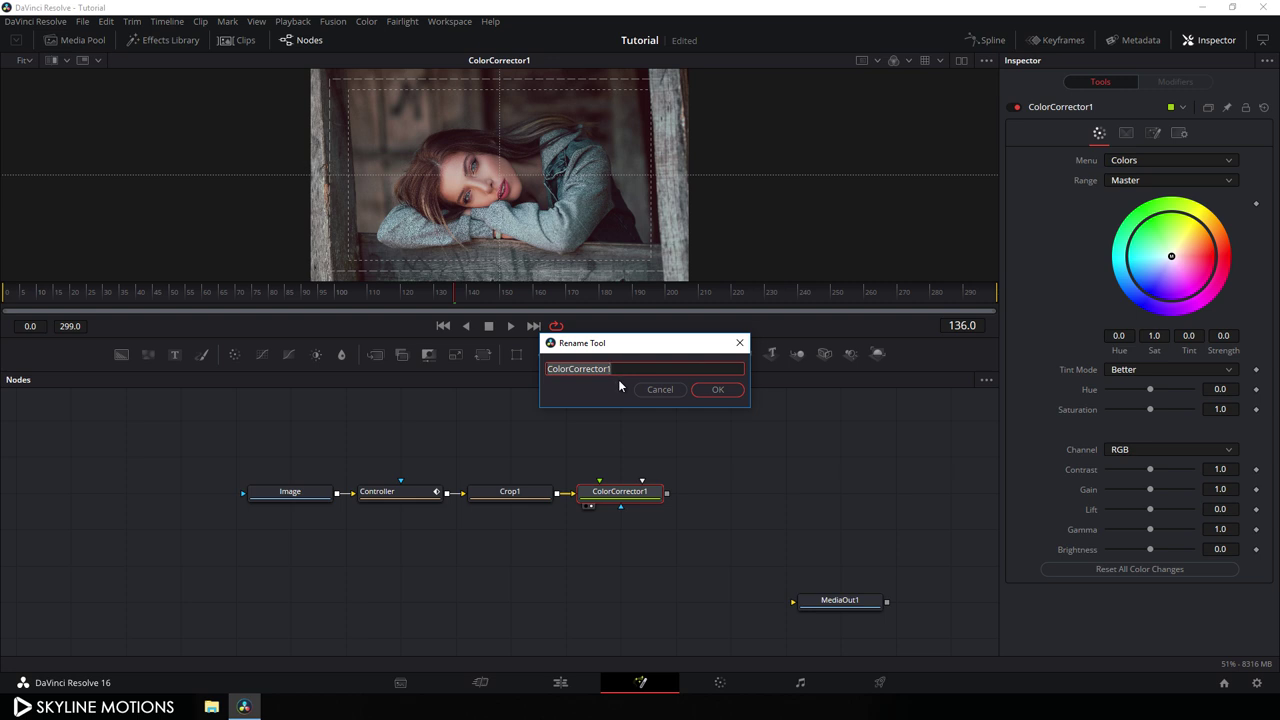
type("CC")
left_click(713, 390)
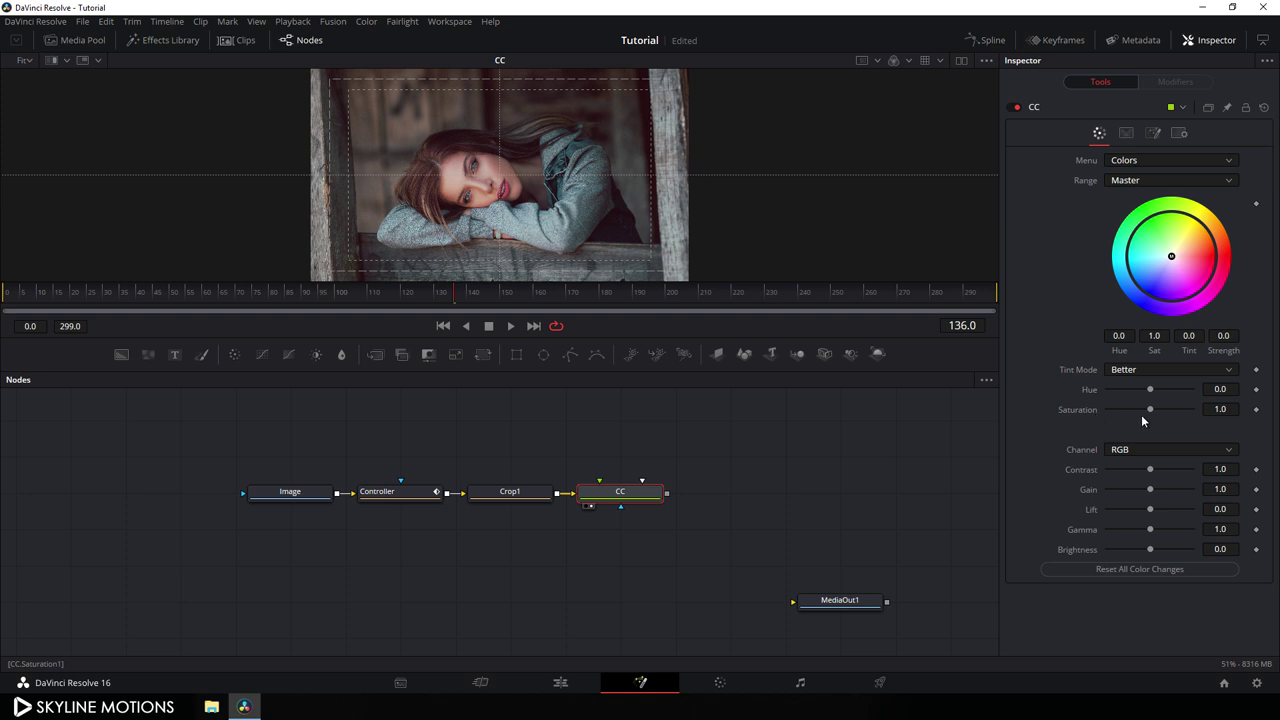
- Set CC's Saturation to 0 and Contrast to 1.5 for a black-and-white look
left_click_drag(1149, 408, 1092, 413)
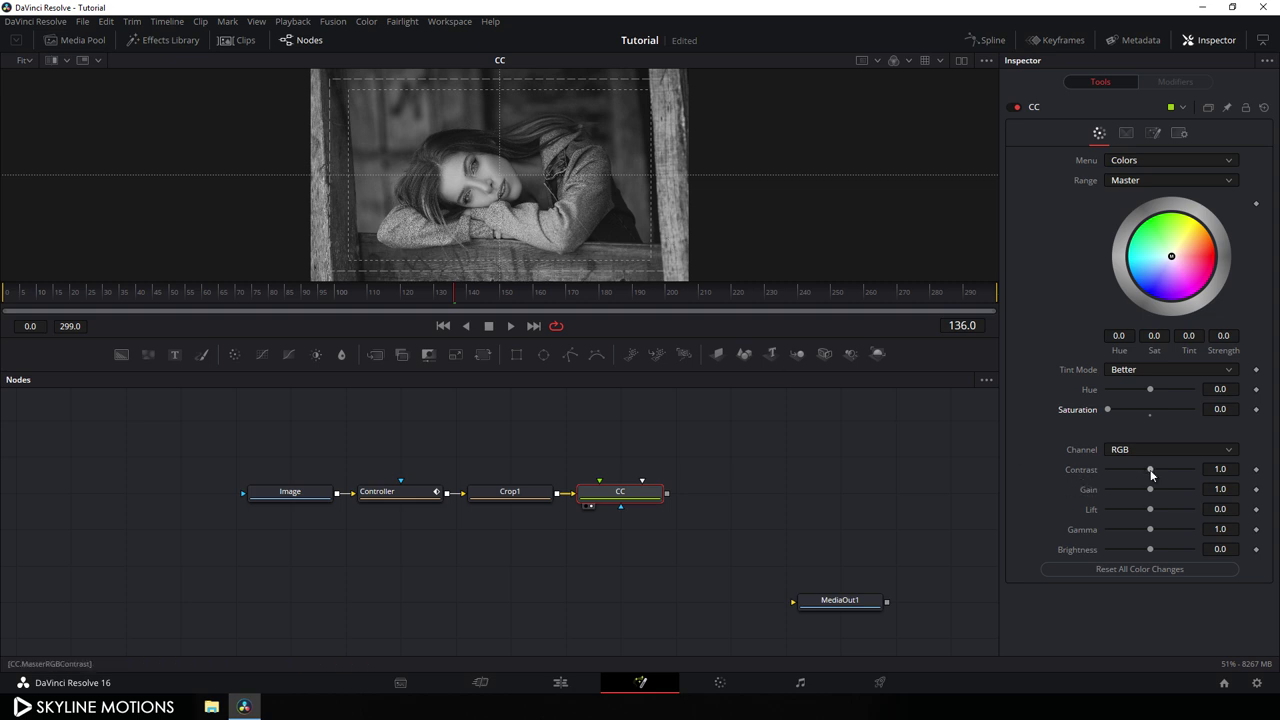
left_click_drag(1151, 473, 1157, 471)
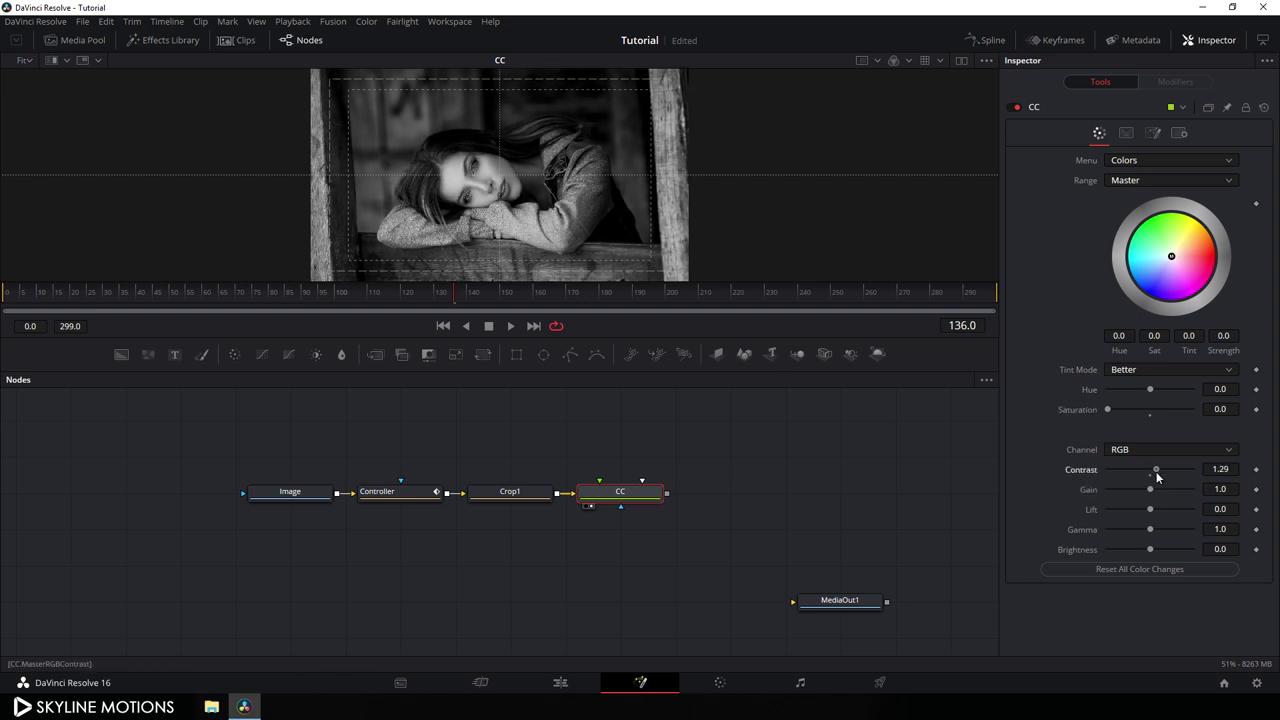
double_click(1218, 469)
key("BackSpace")
type("1.5")
key("Tab")
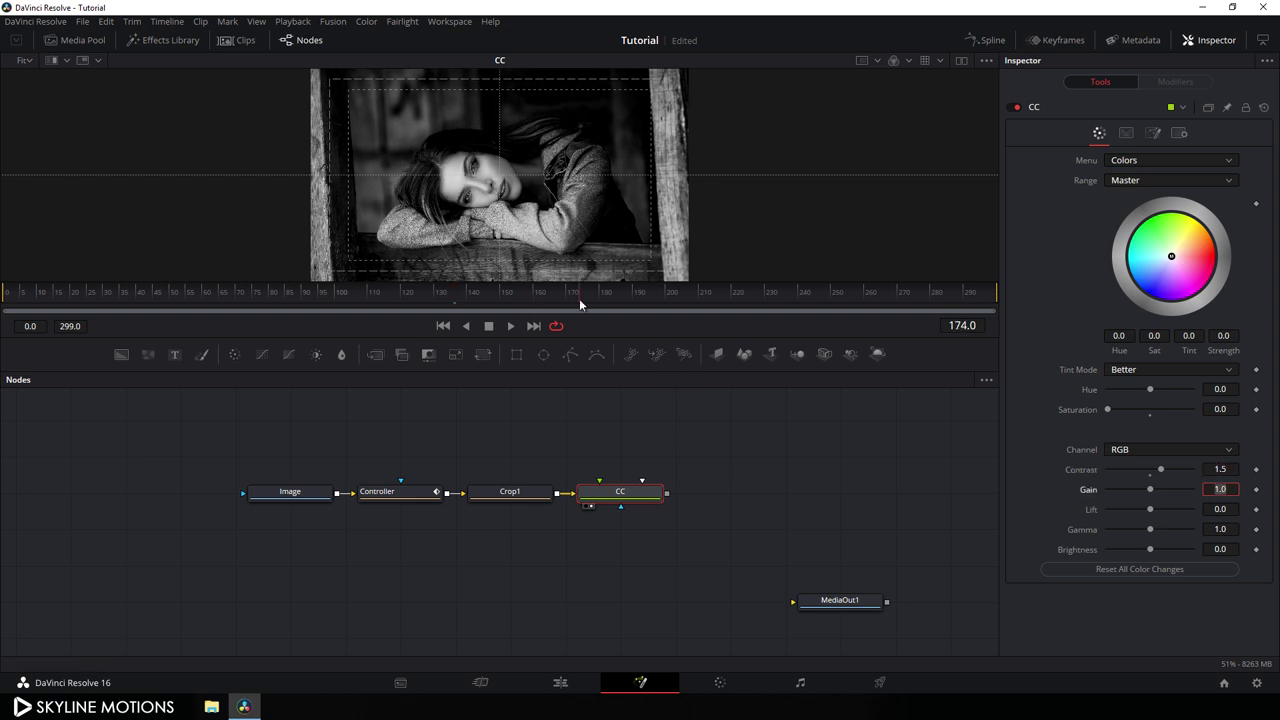
left_click_drag(579, 298, 603, 297)
left_click_drag(668, 401, 644, 427)
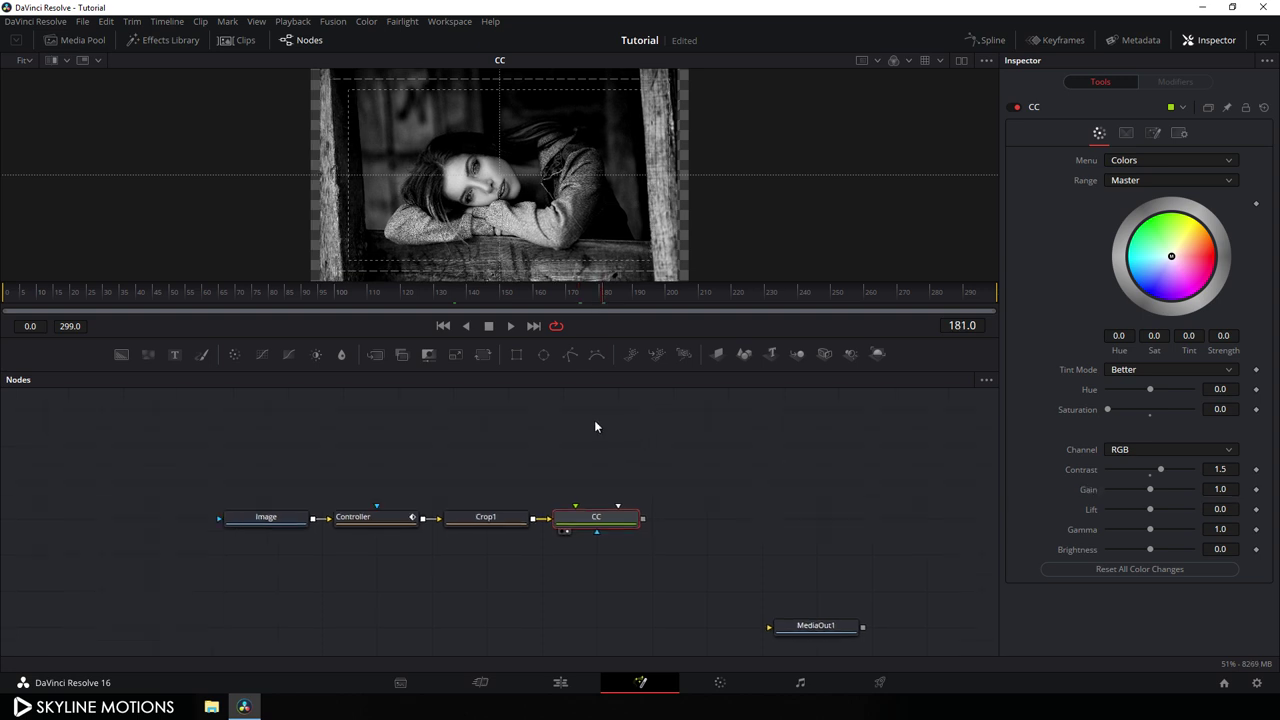
- Add a separate Text1 node above the chain reading 'trendy'
left_click(597, 436)
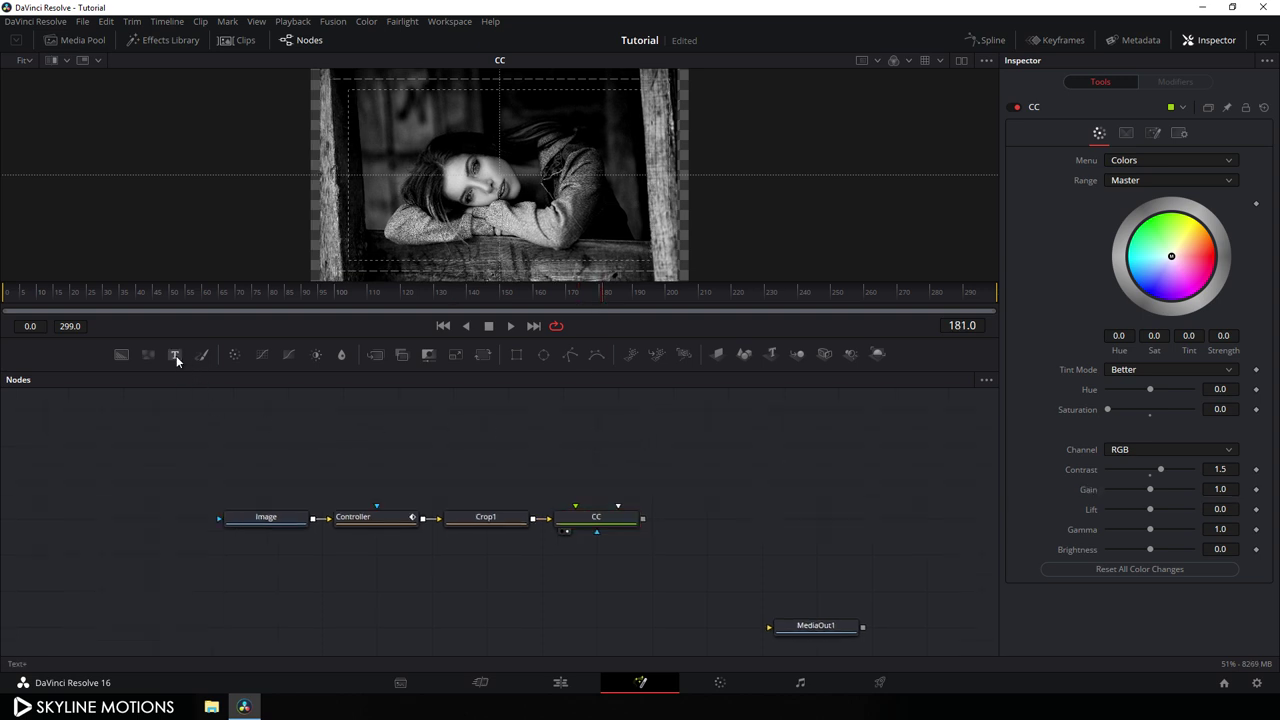
left_click(175, 354)
left_click_drag(606, 449, 500, 200)
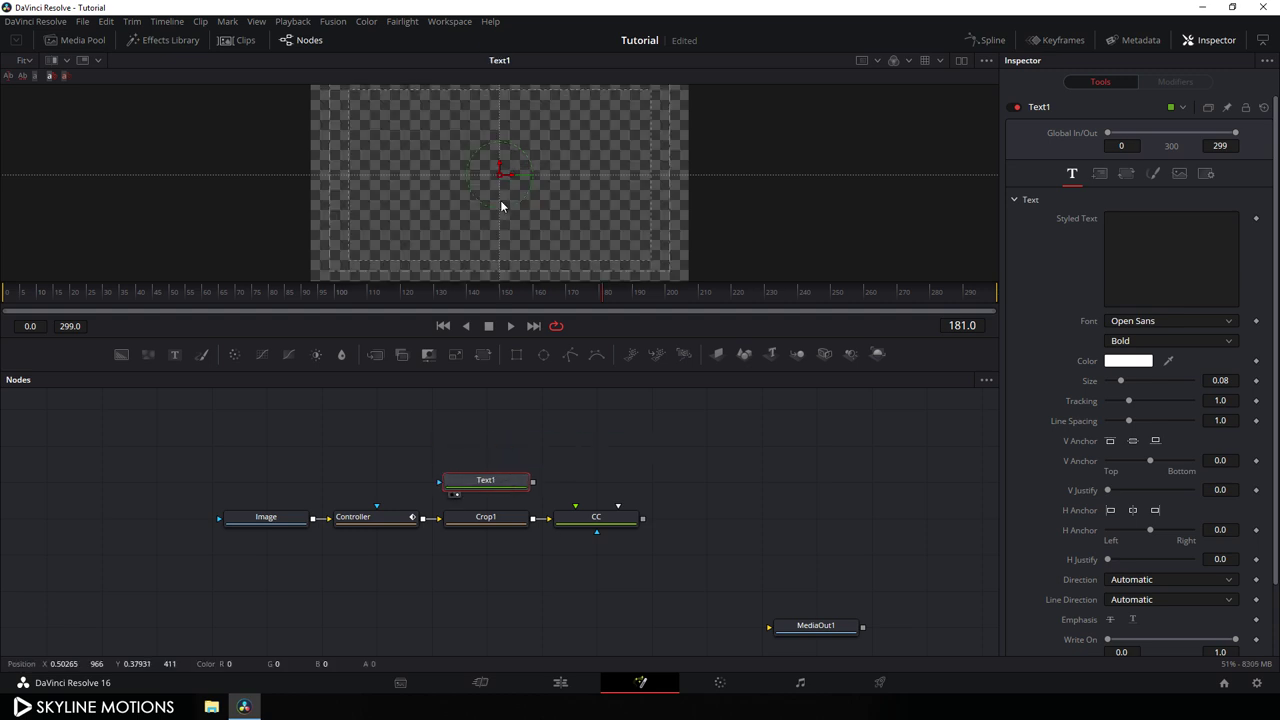
left_click(1155, 262)
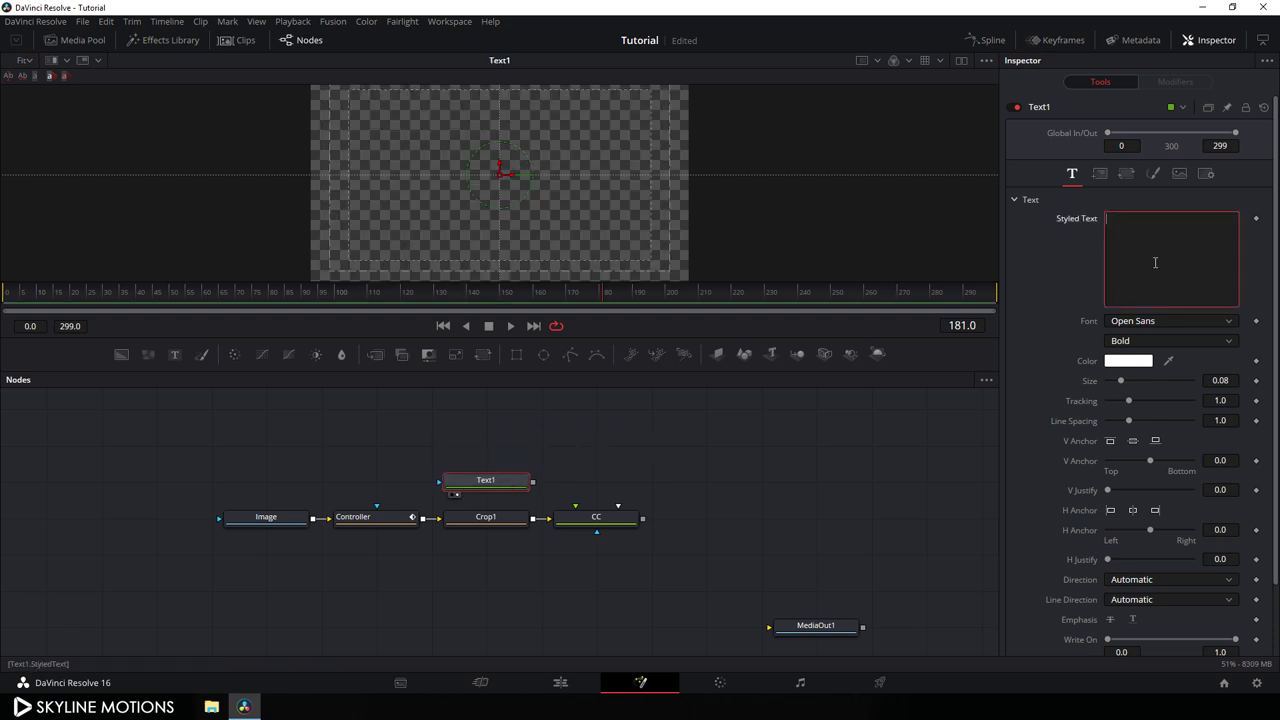
type("trendy")
- Set the text font to Gotham Black and its size to 0.6
left_click(1158, 321)
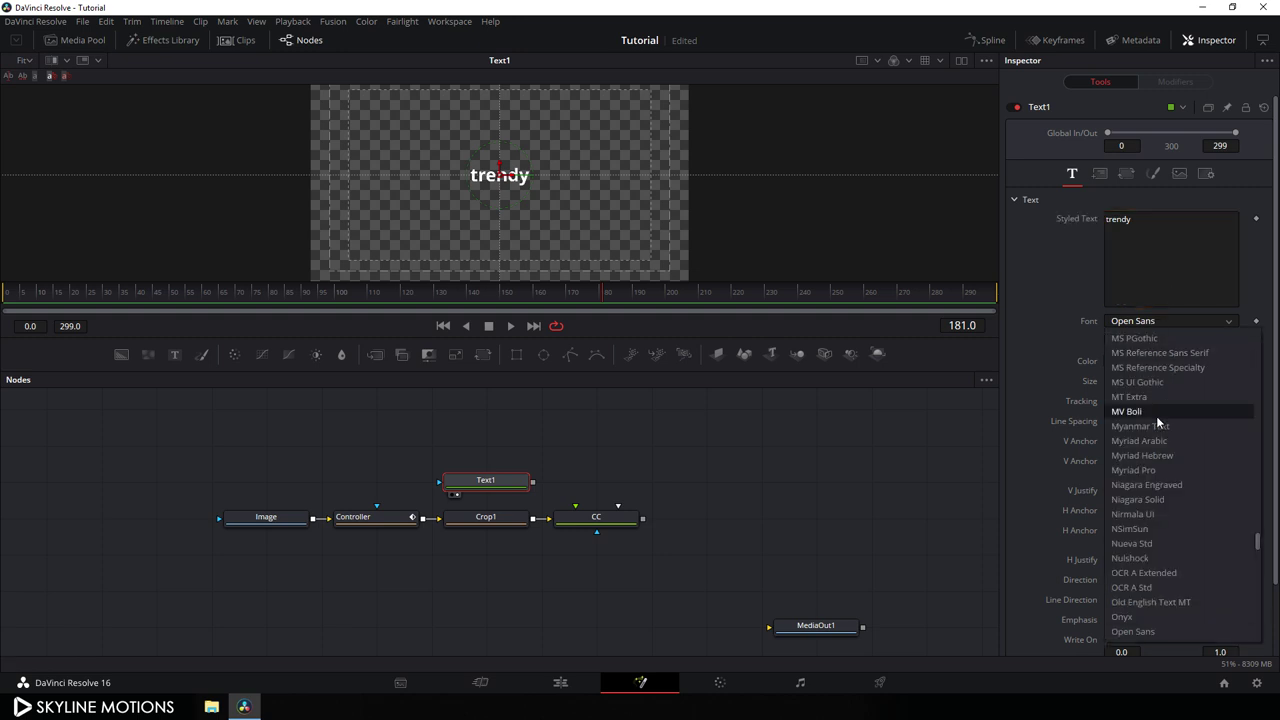
scroll(1156, 416, "up", 10)
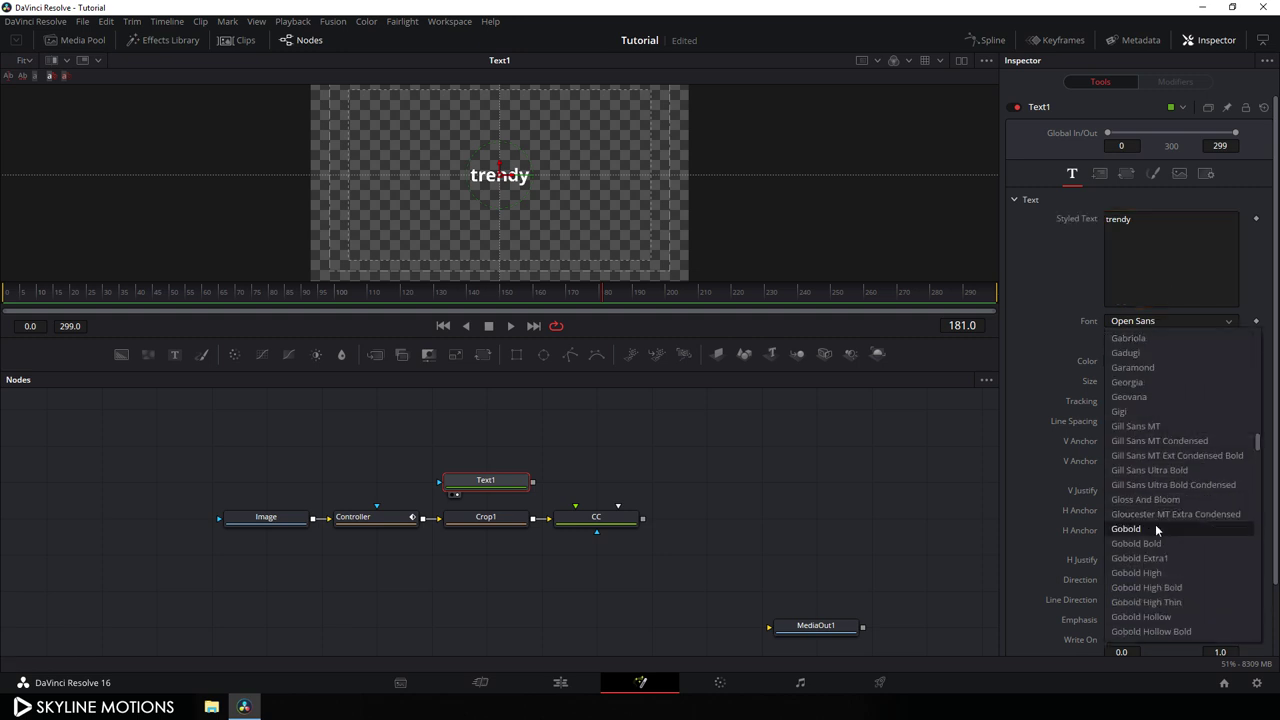
scroll(1156, 528, "down", 3)
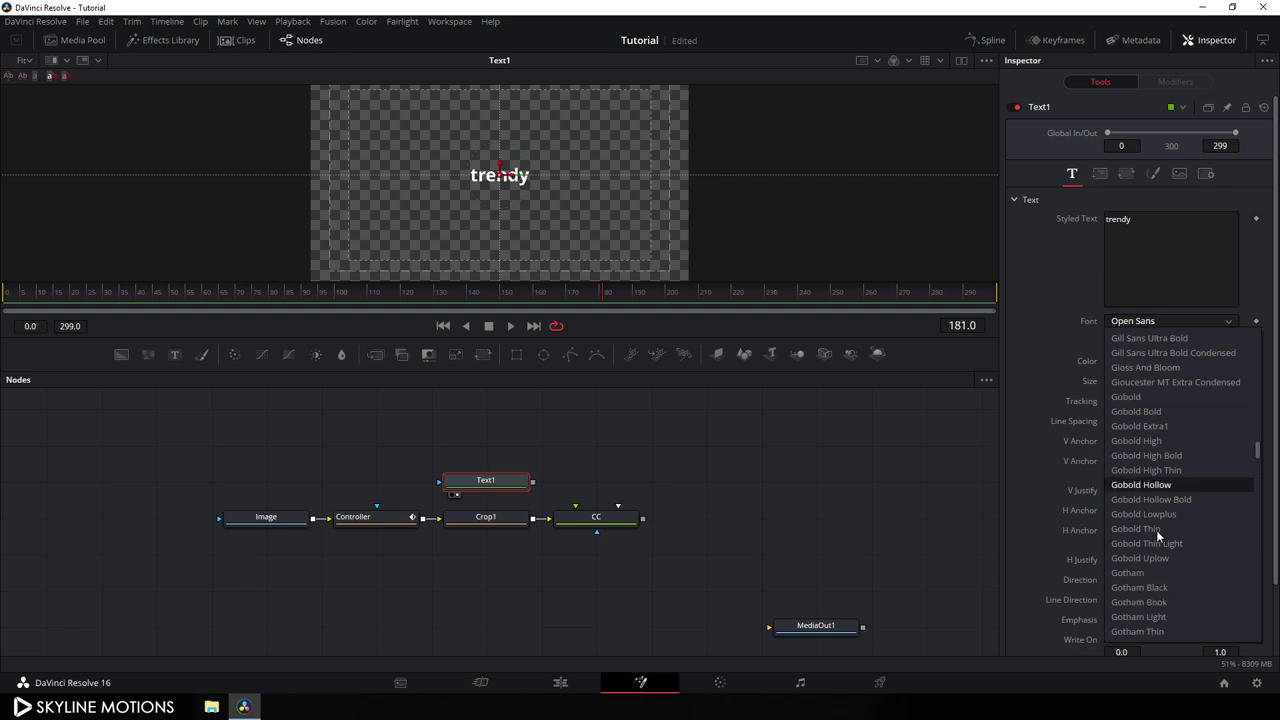
left_click(1142, 590)
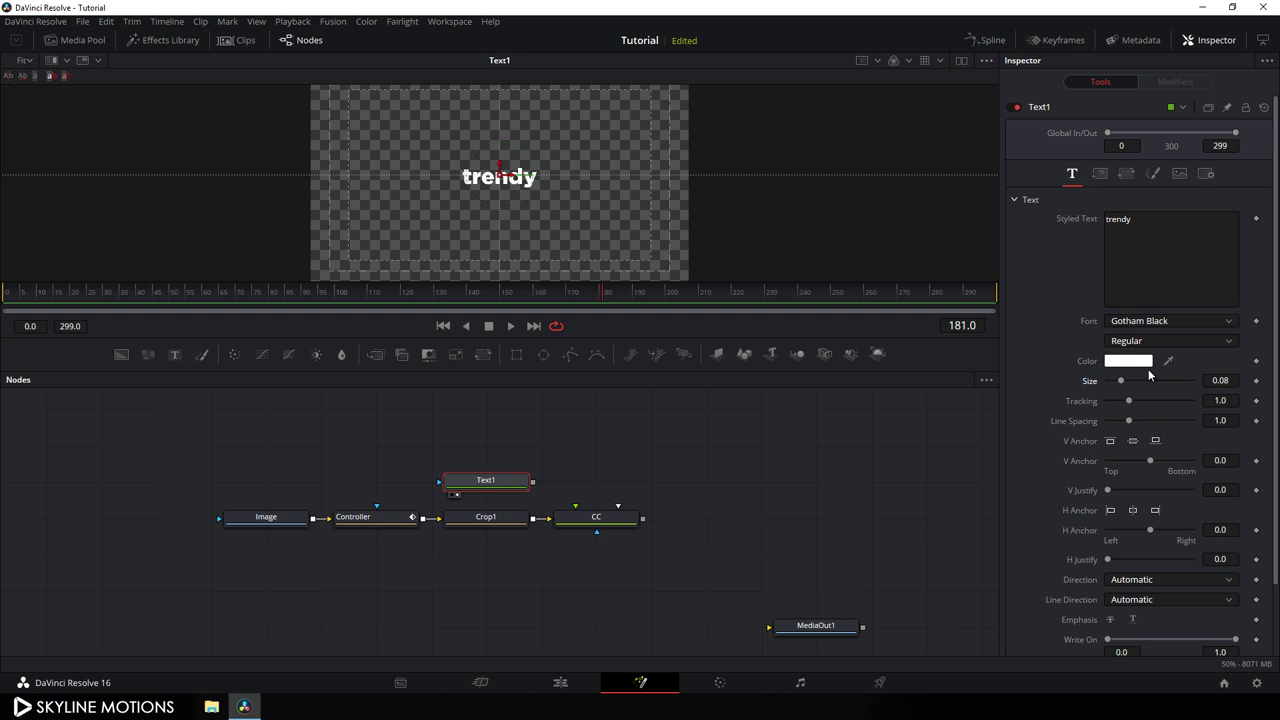
left_click_drag(1122, 384, 1152, 384)
left_click(1232, 383)
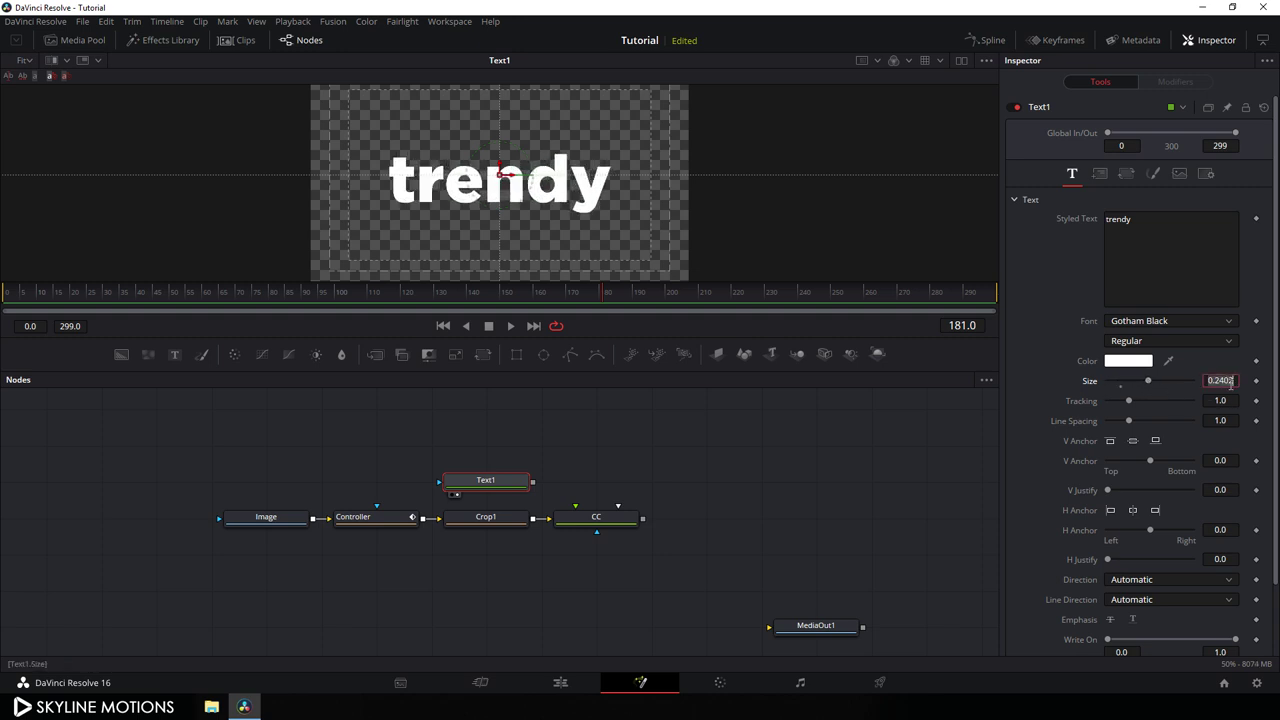
key("BackSpace")
type(".6")
key("Return")
key("Tab")
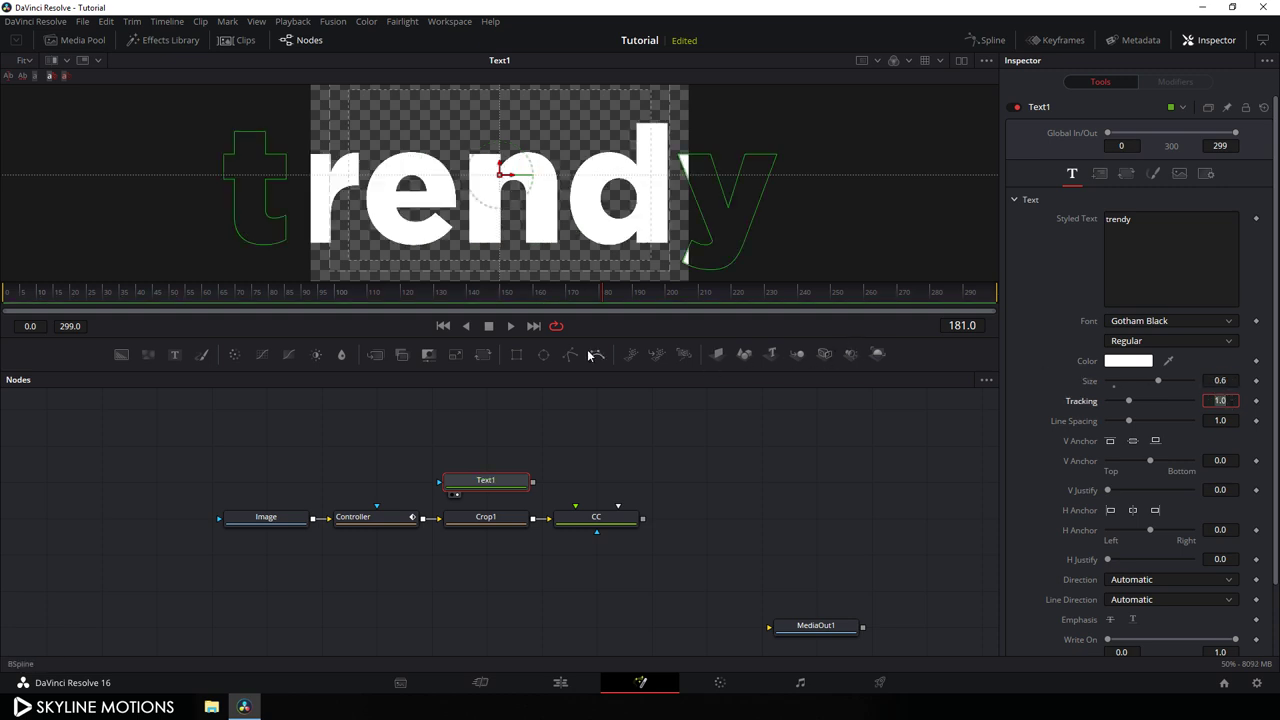
- Enlarge the viewer, raise the 'trendy' text slightly, and preview it over the portrait
left_click_drag(590, 369, 590, 419)
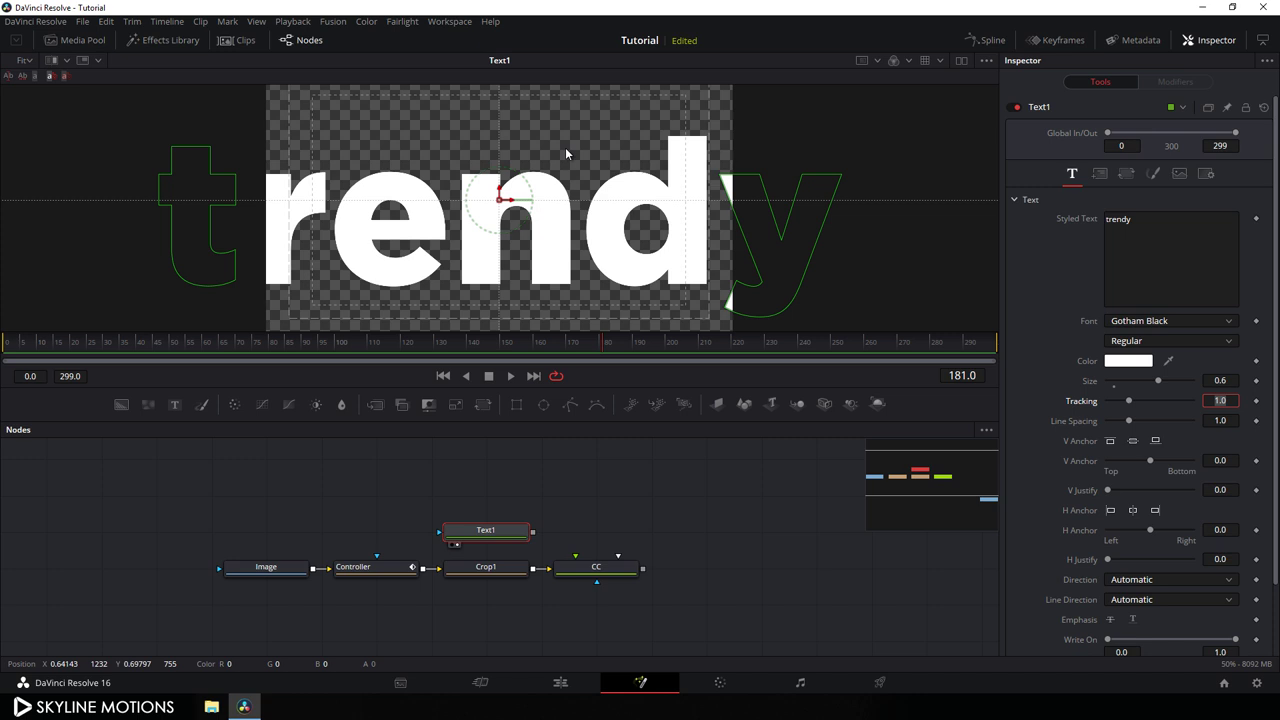
left_click_drag(500, 199, 507, 167)
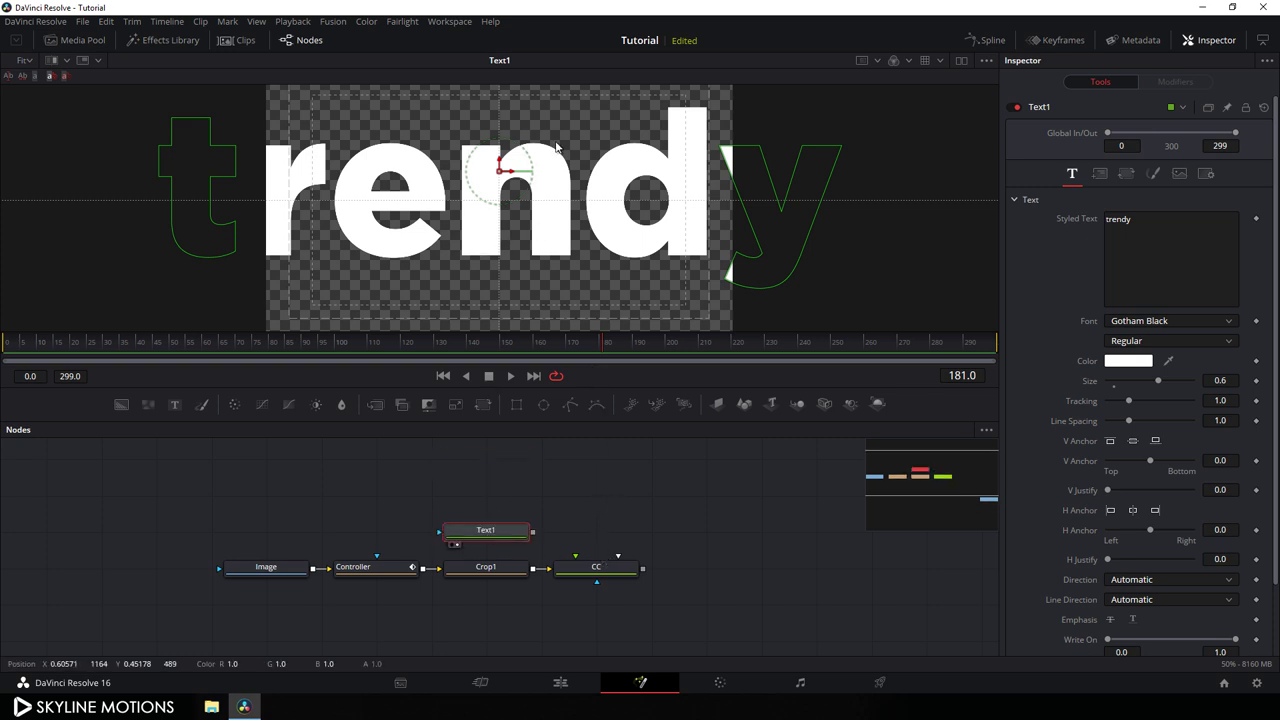
left_click_drag(600, 566, 623, 197)
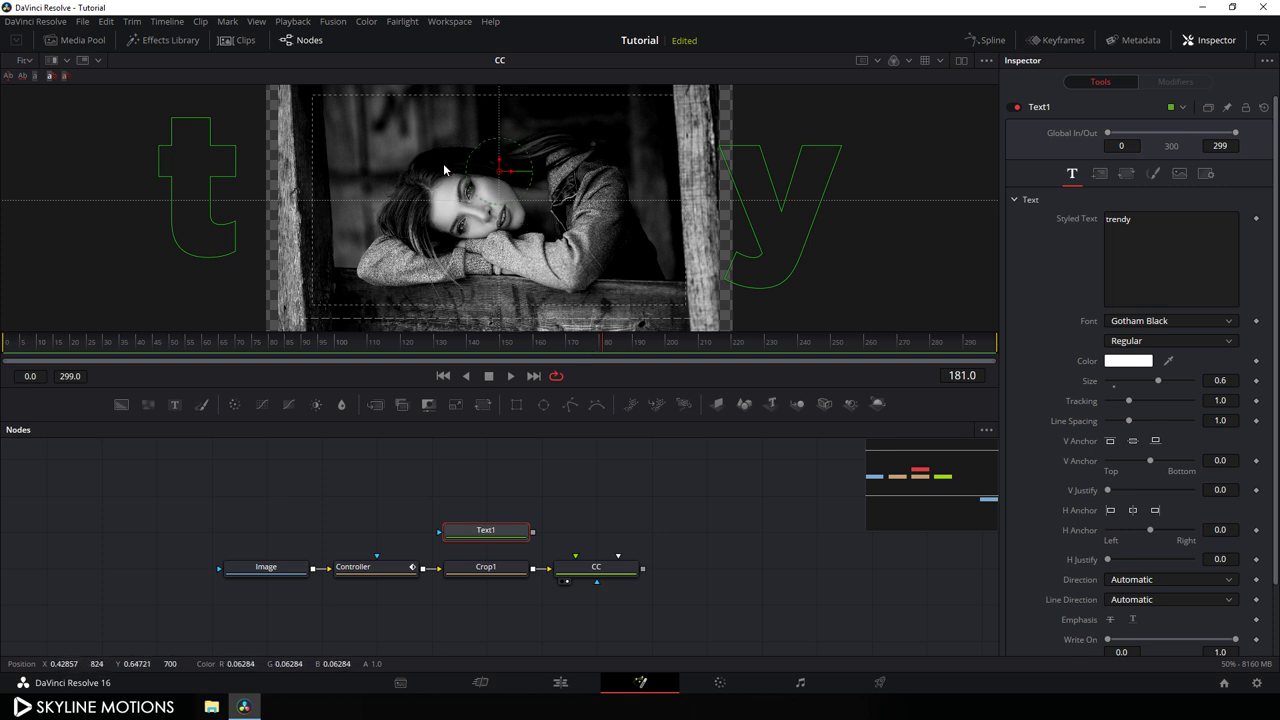
key("1")
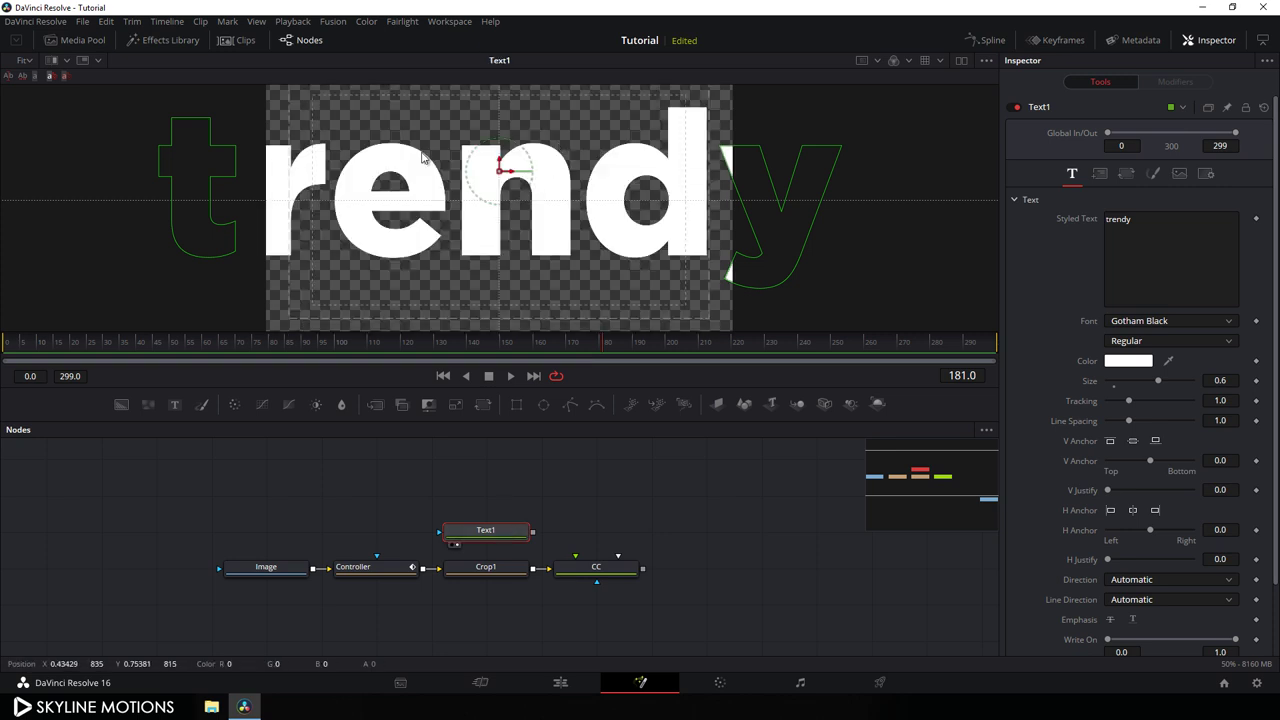
left_click(585, 483)
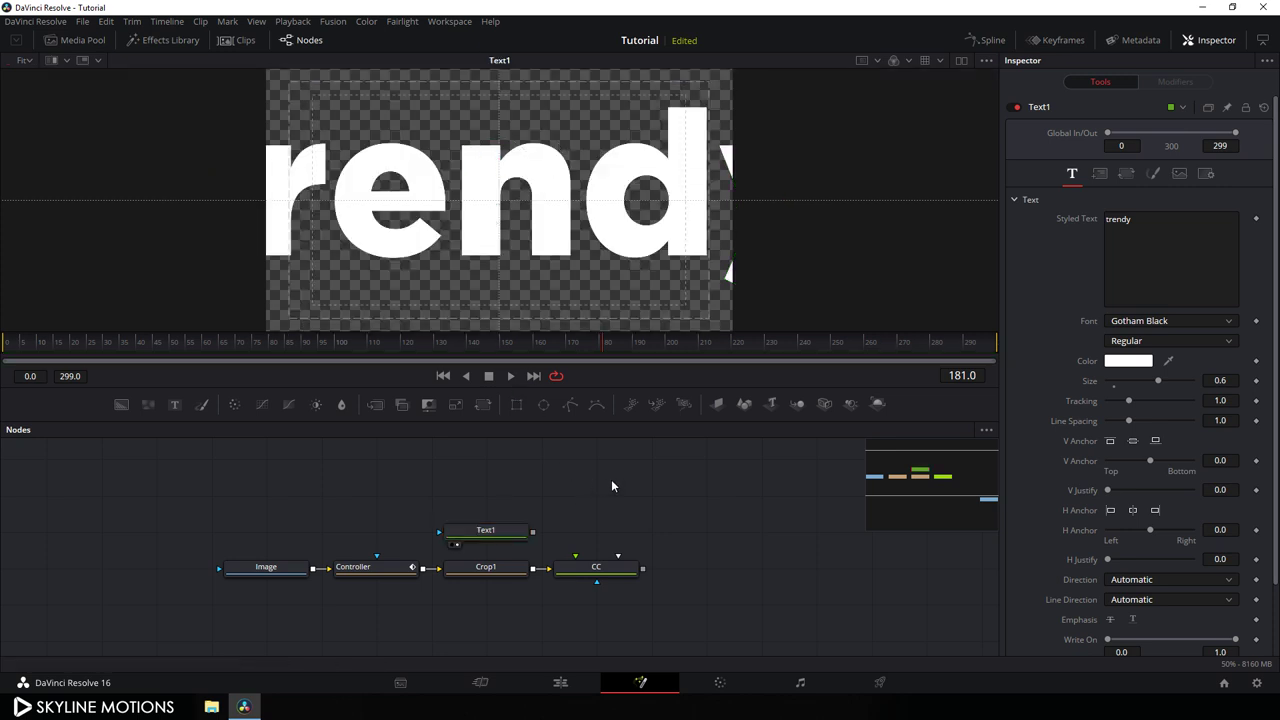
- Add Merge1 joining Text1 and the CC portrait, with Operator set to In
left_click_drag(375, 406, 645, 494)
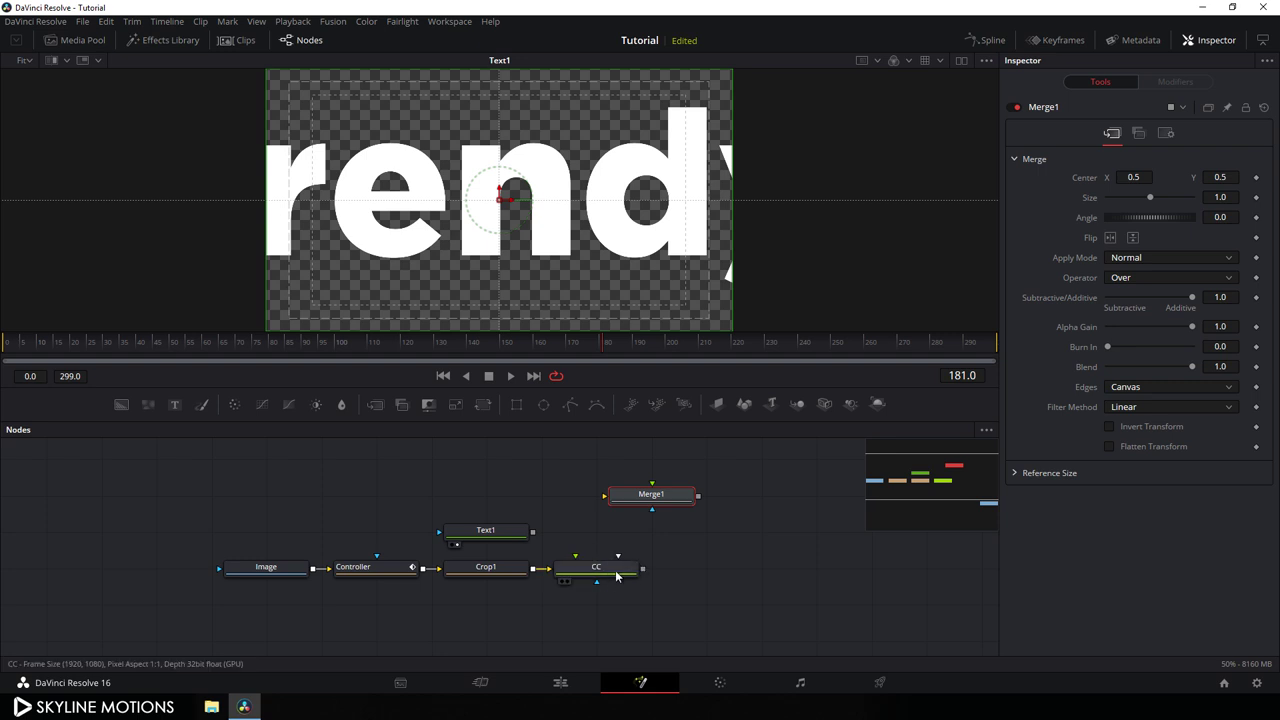
left_click_drag(603, 497, 515, 533)
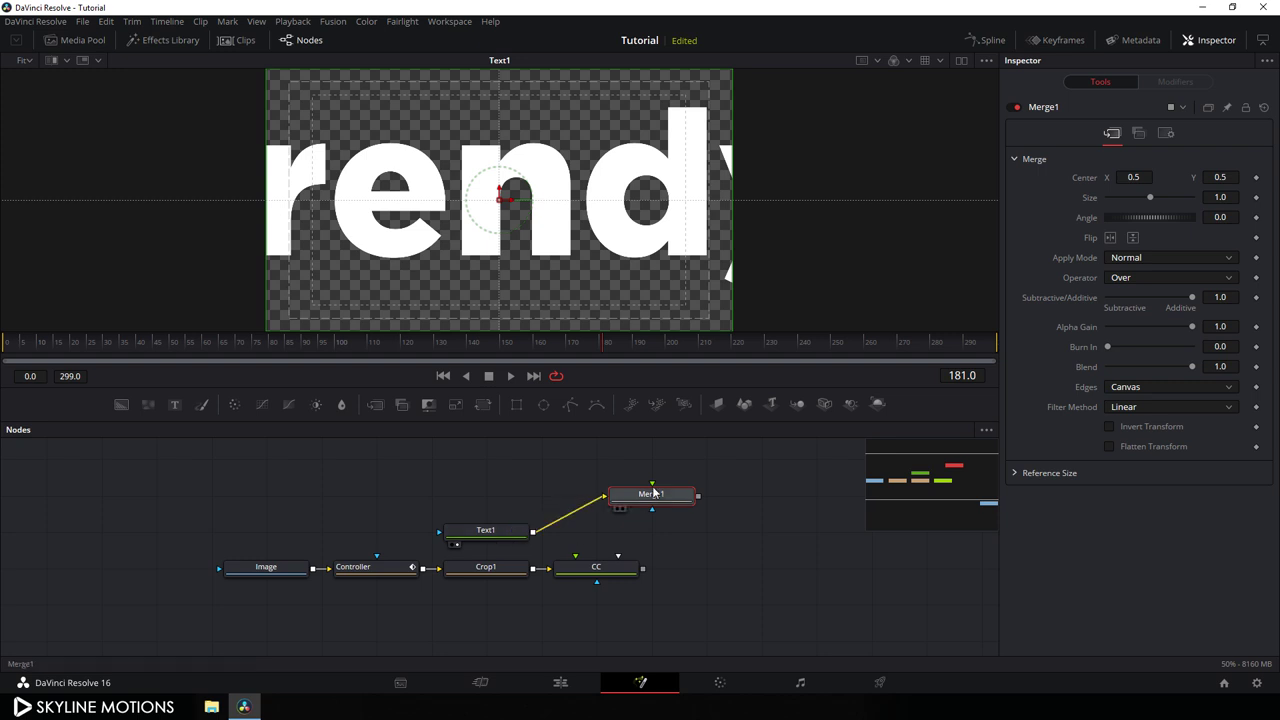
left_click_drag(652, 486, 594, 573)
key("1")
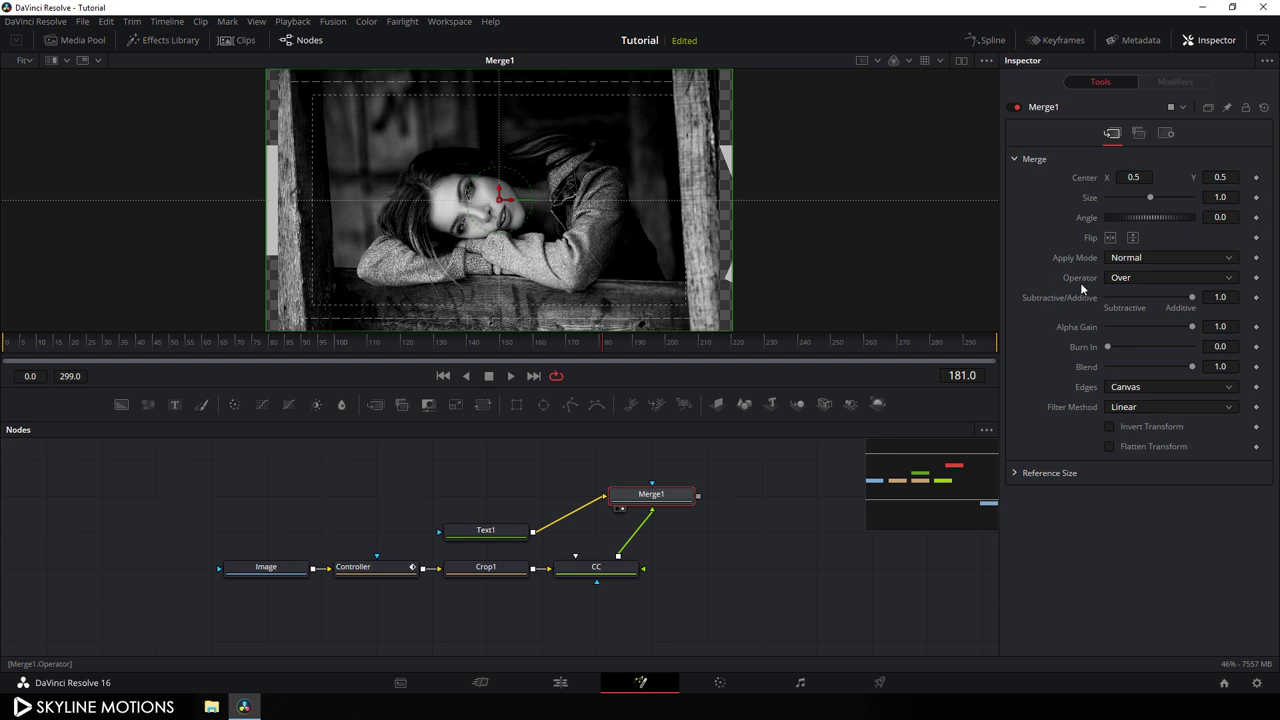
left_click(1136, 277)
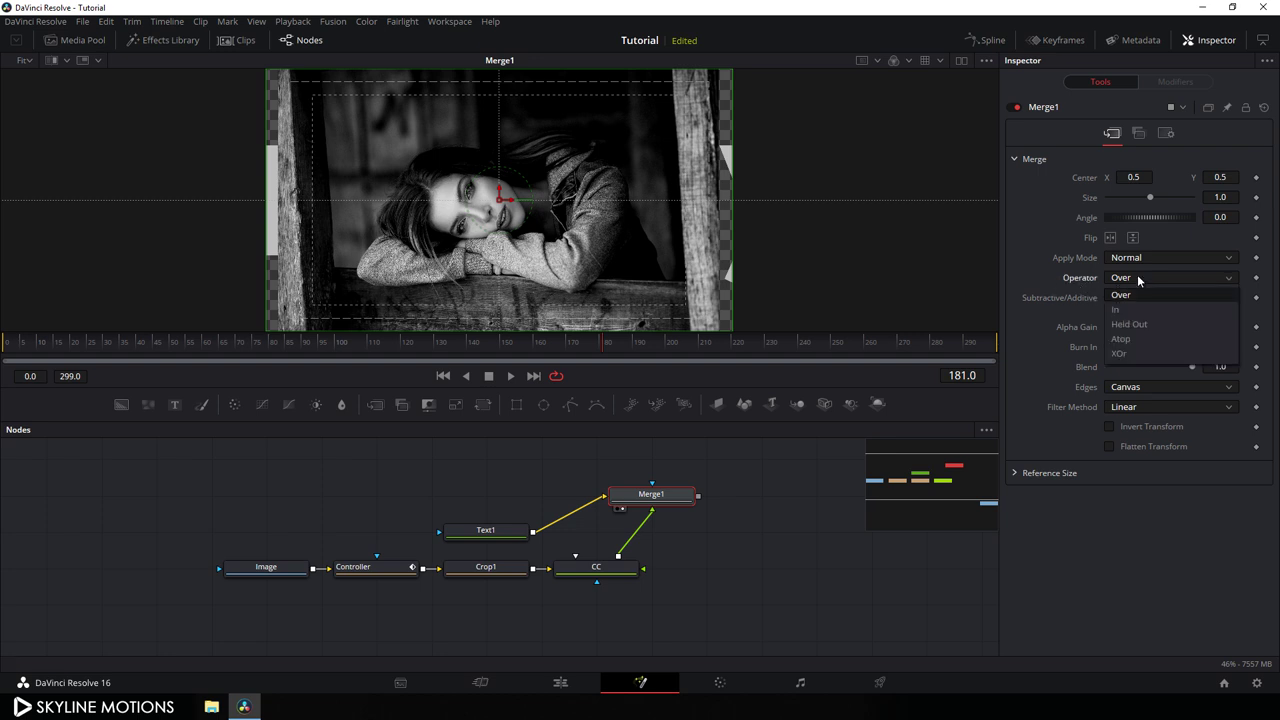
left_click(1125, 309)
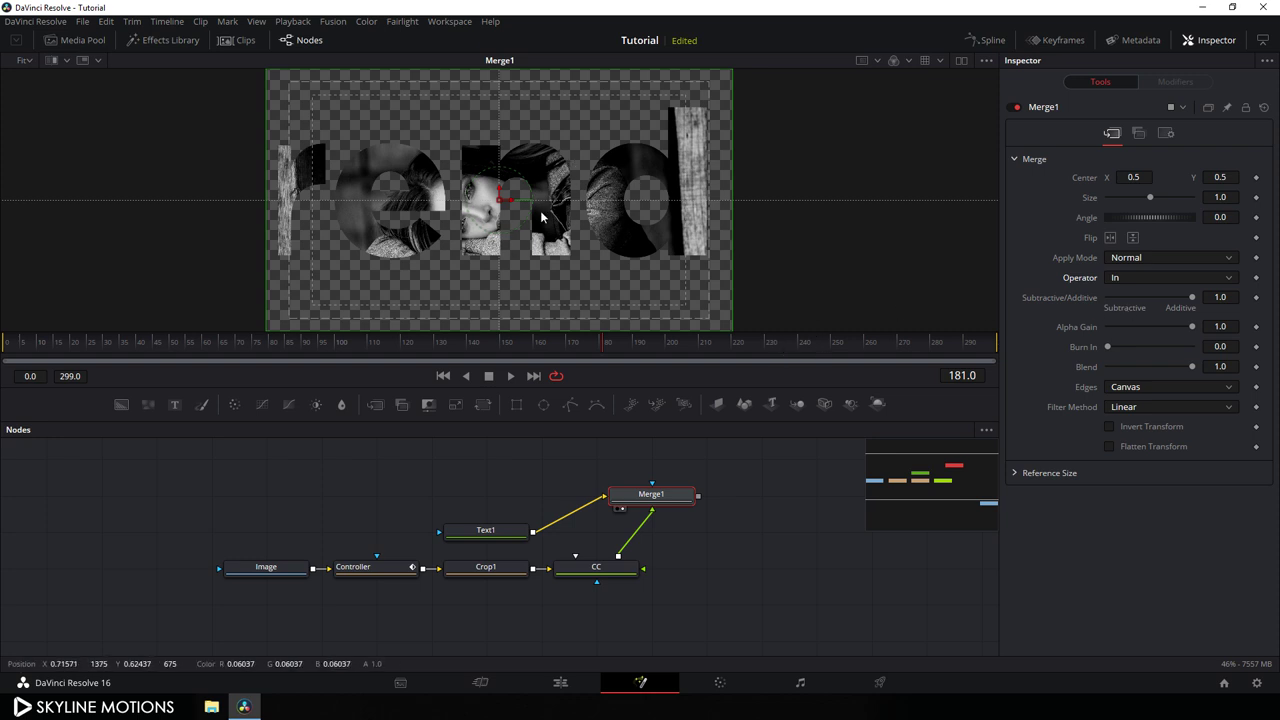
left_click_drag(658, 496, 628, 497)
left_click(635, 503)
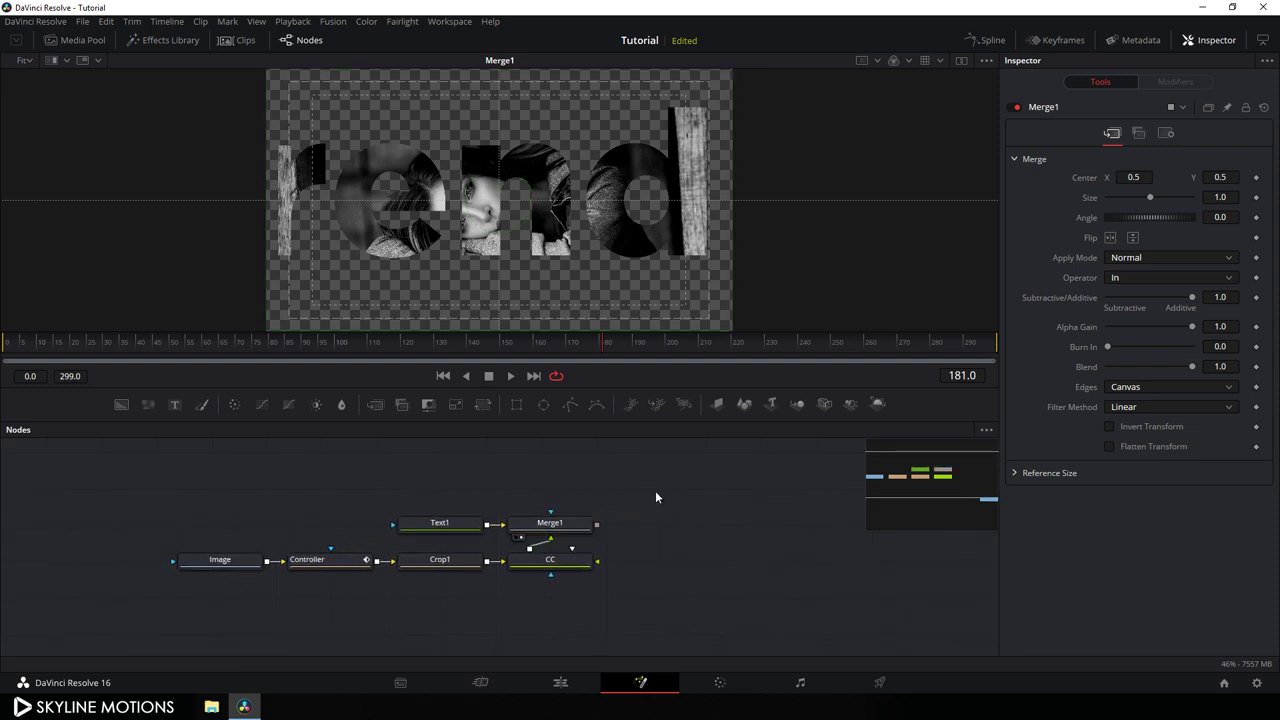
- Add a Displace node fed by Merge1's output
key("shift+space")
type("crop")
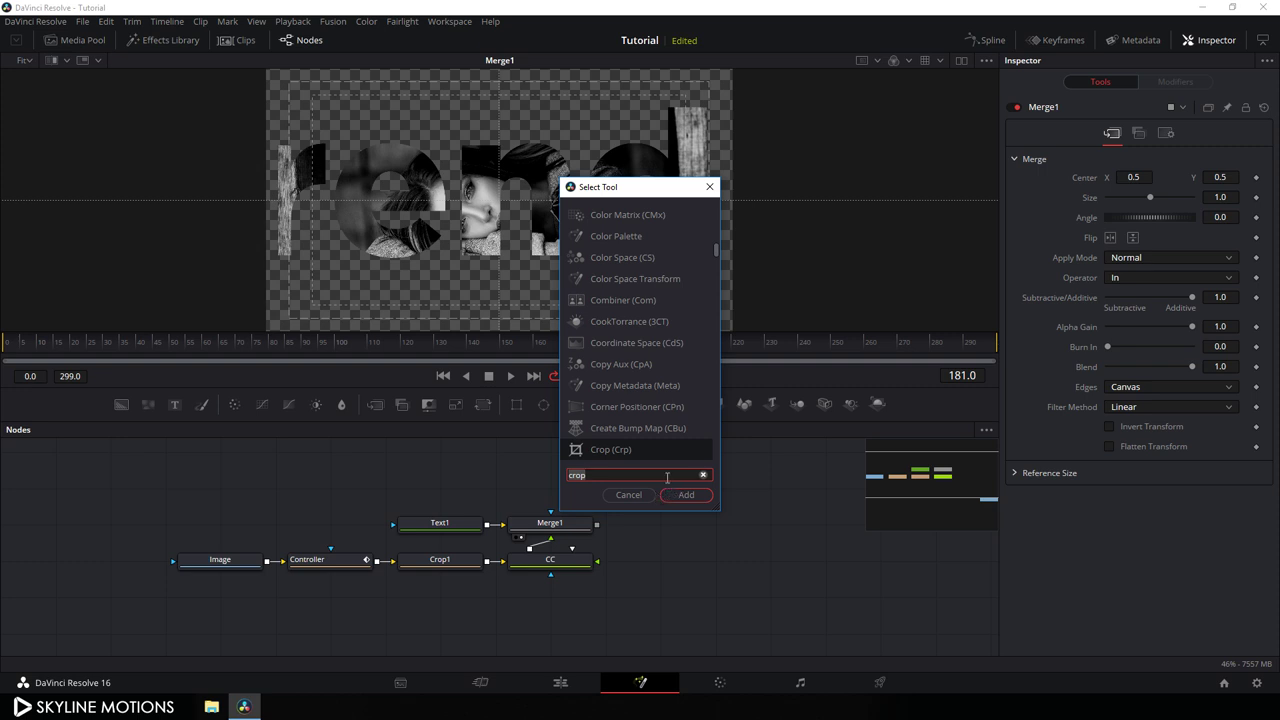
type("disp")
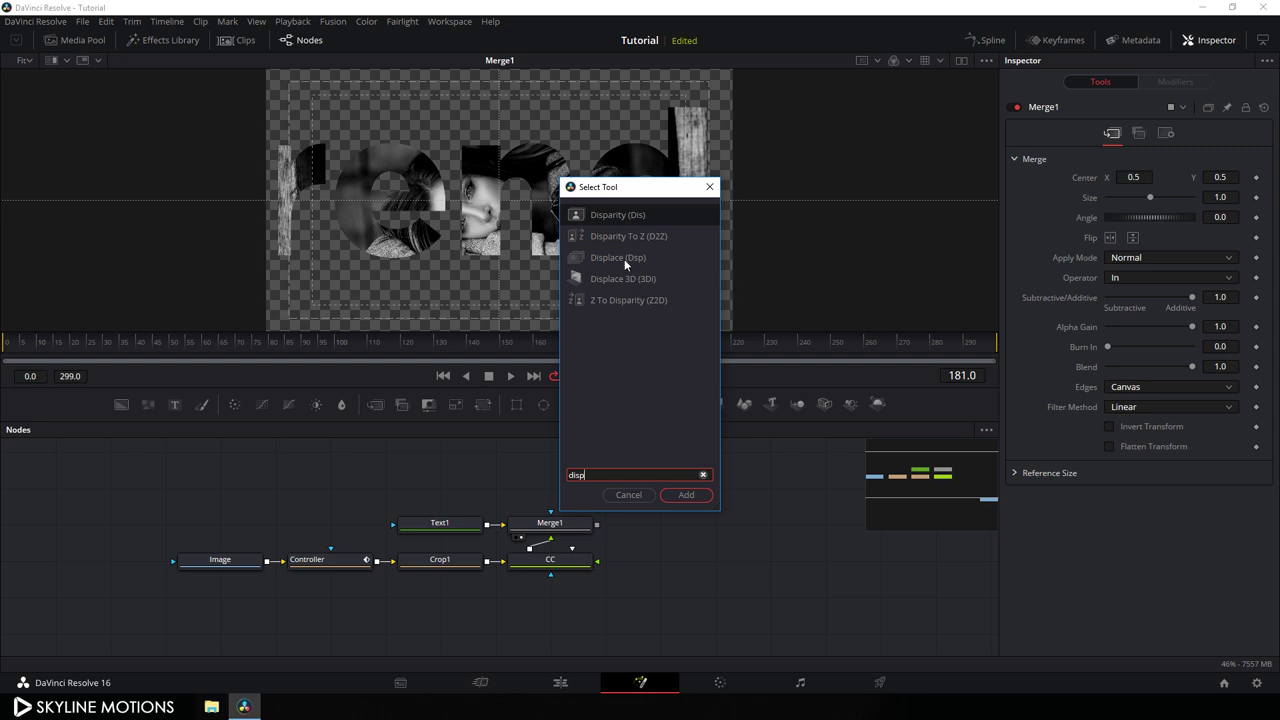
type("lace")
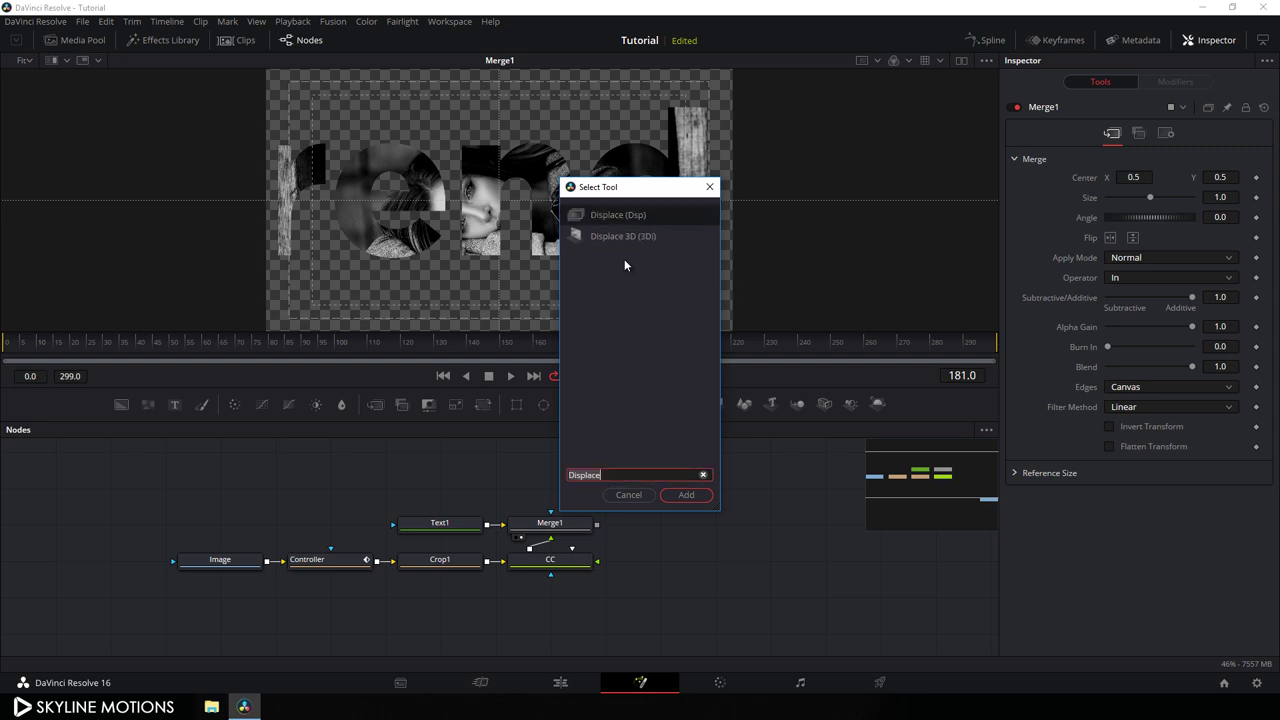
left_click(686, 495)
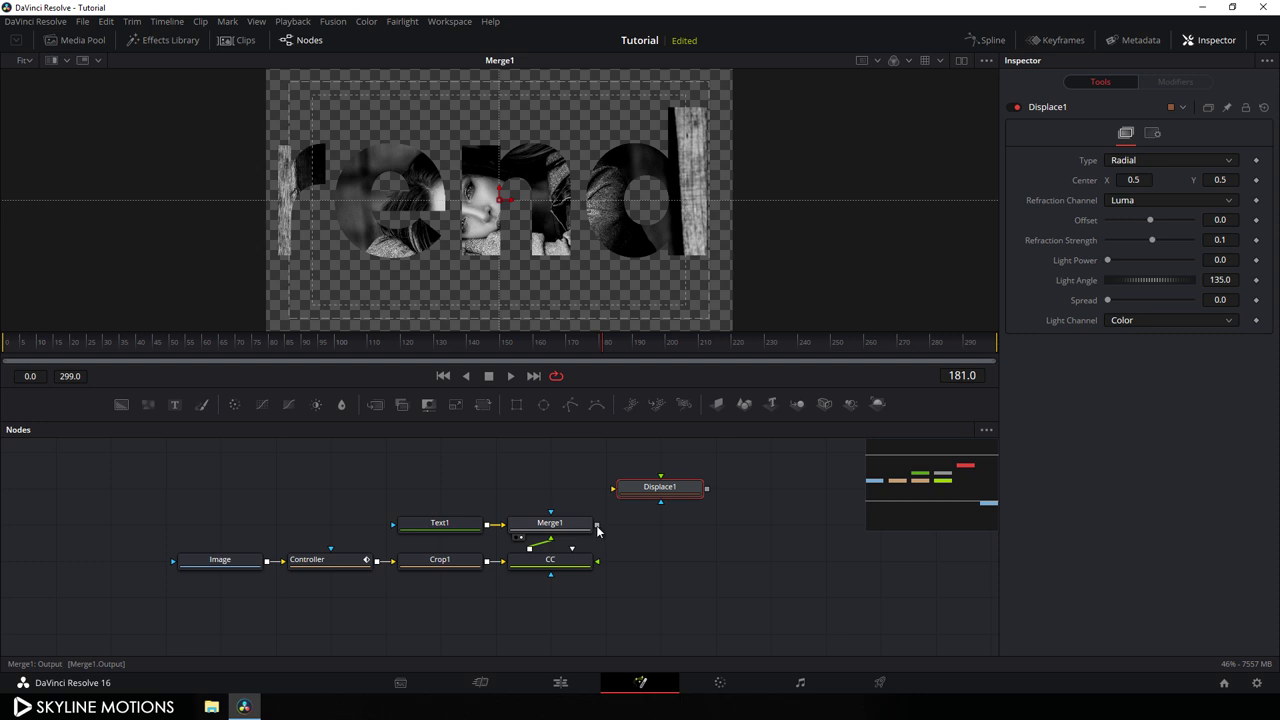
left_click_drag(597, 526, 647, 530)
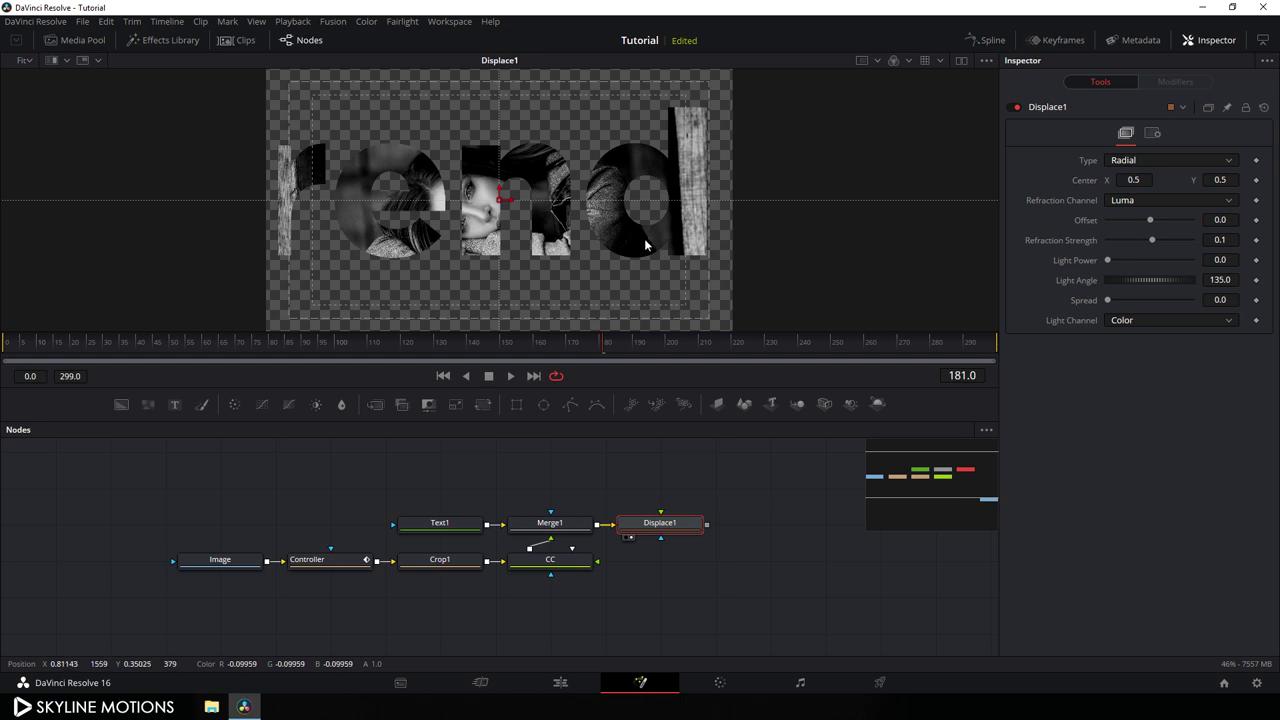
- Keep the Displace offset at 0.0 and add a new Background node
left_click_drag(1154, 226, 1149, 225)
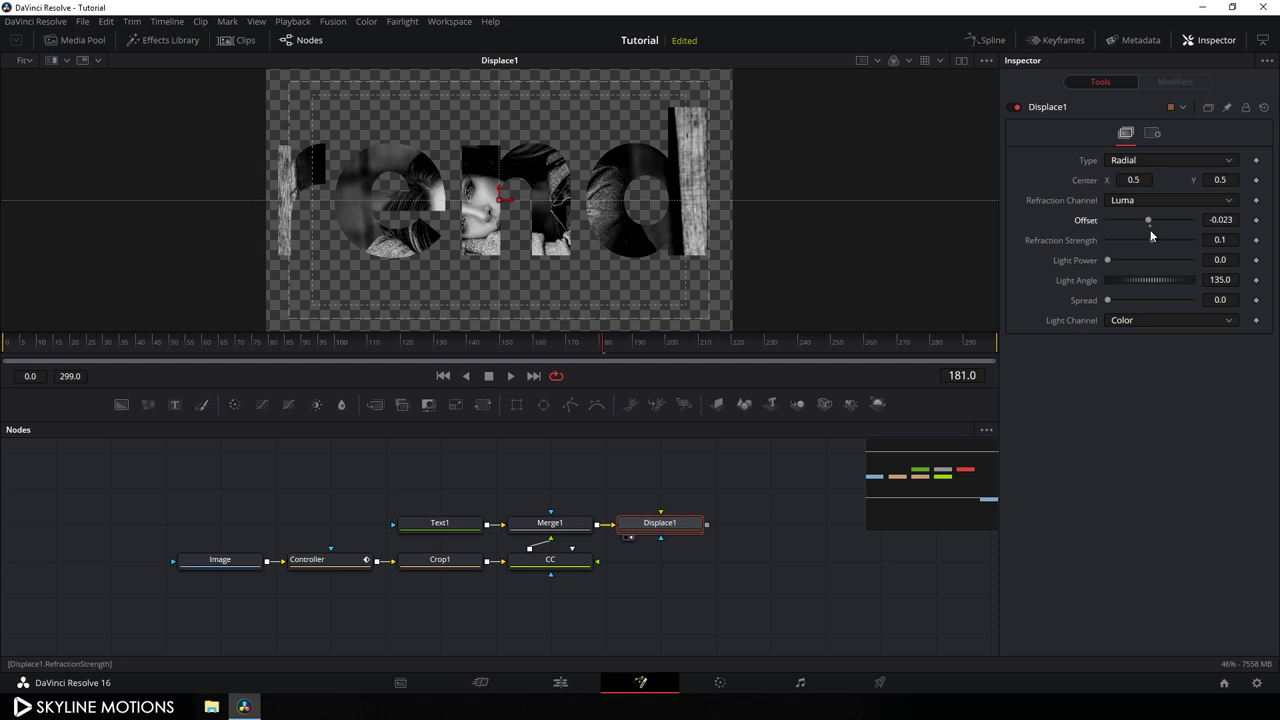
double_click(1149, 222)
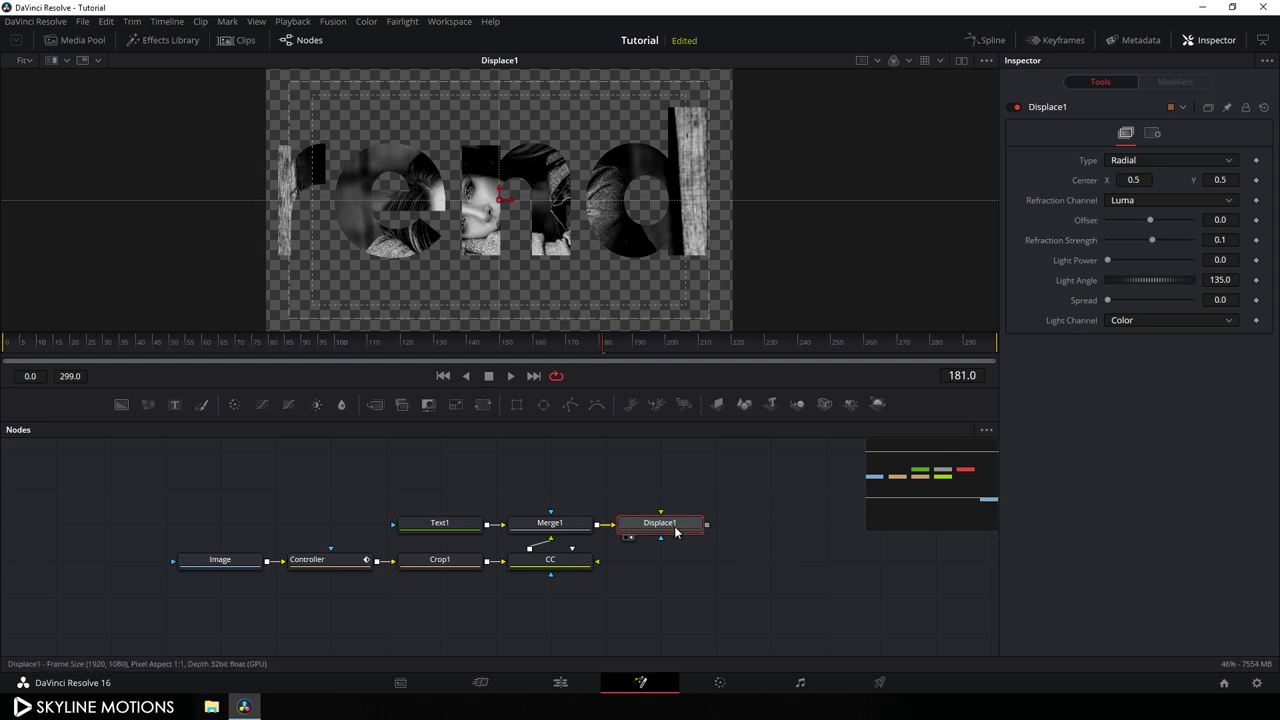
left_click(657, 466)
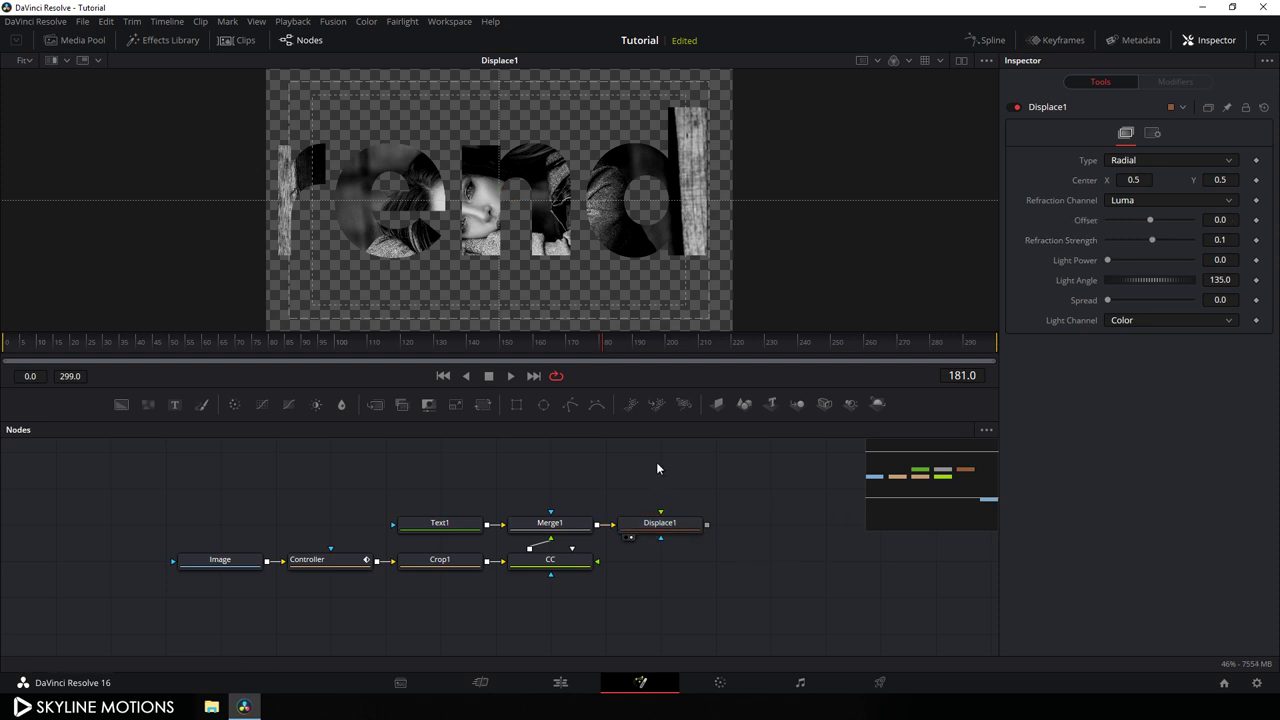
left_click_drag(121, 404, 666, 491)
- Make the new background pure white and attach a Rectangle mask to it
key("1")
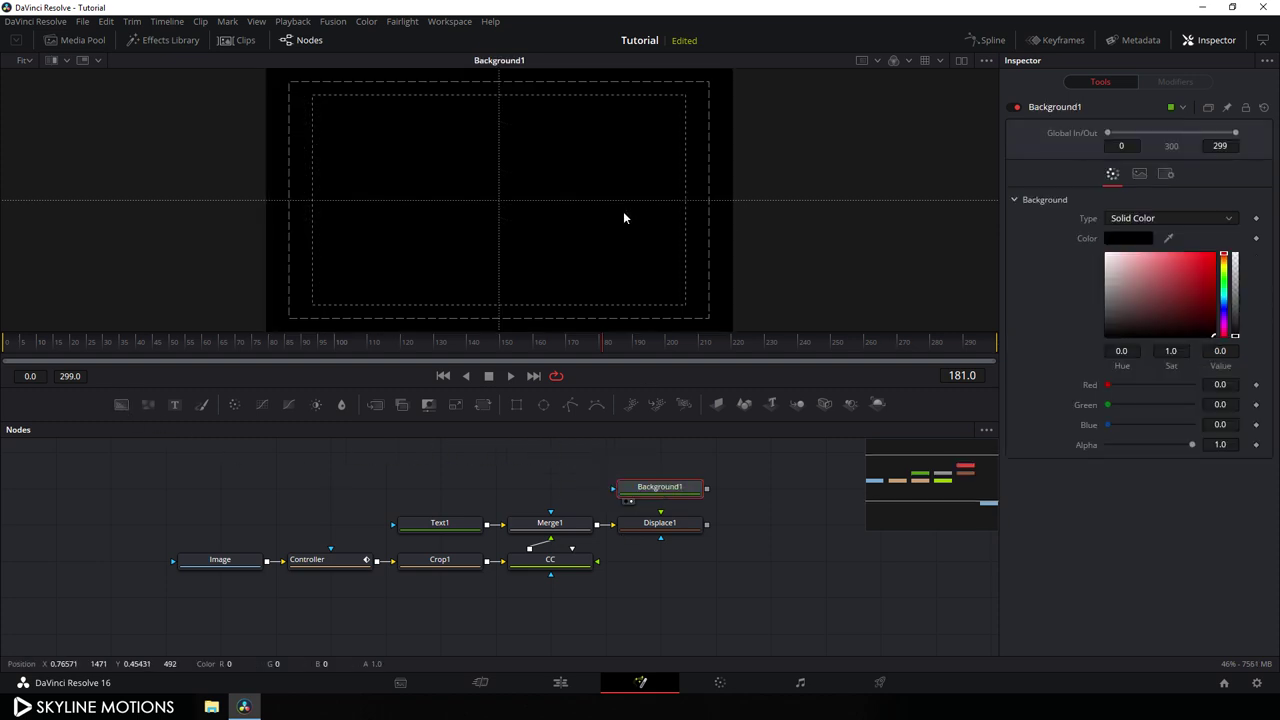
left_click(1134, 288)
left_click_drag(1119, 287, 1032, 201)
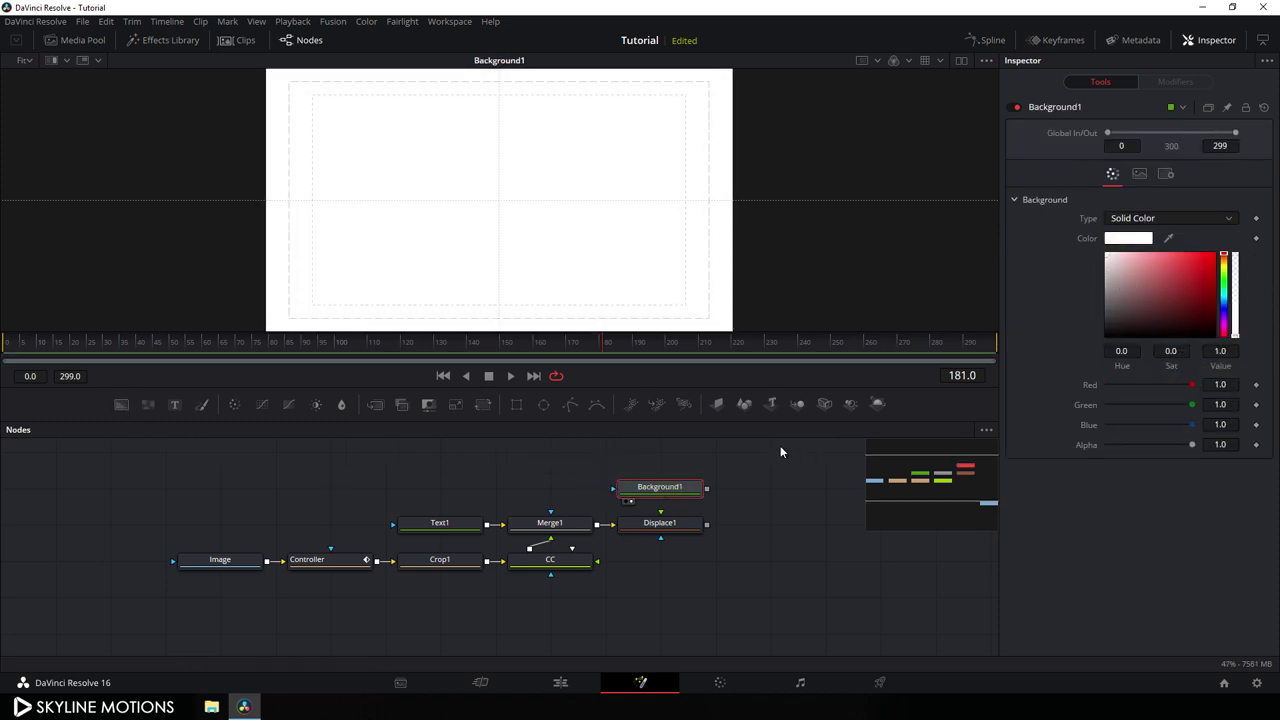
left_click_drag(746, 465, 738, 496)
left_click_drag(669, 521, 666, 487)
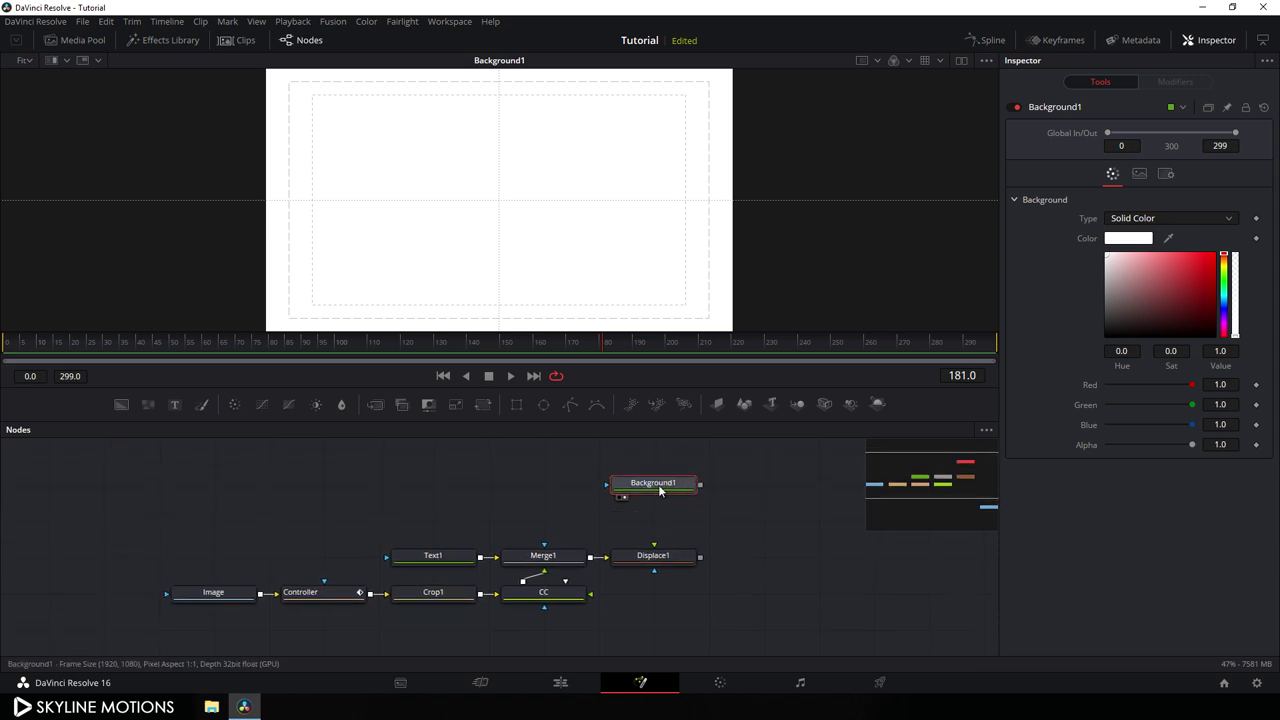
left_click(518, 406)
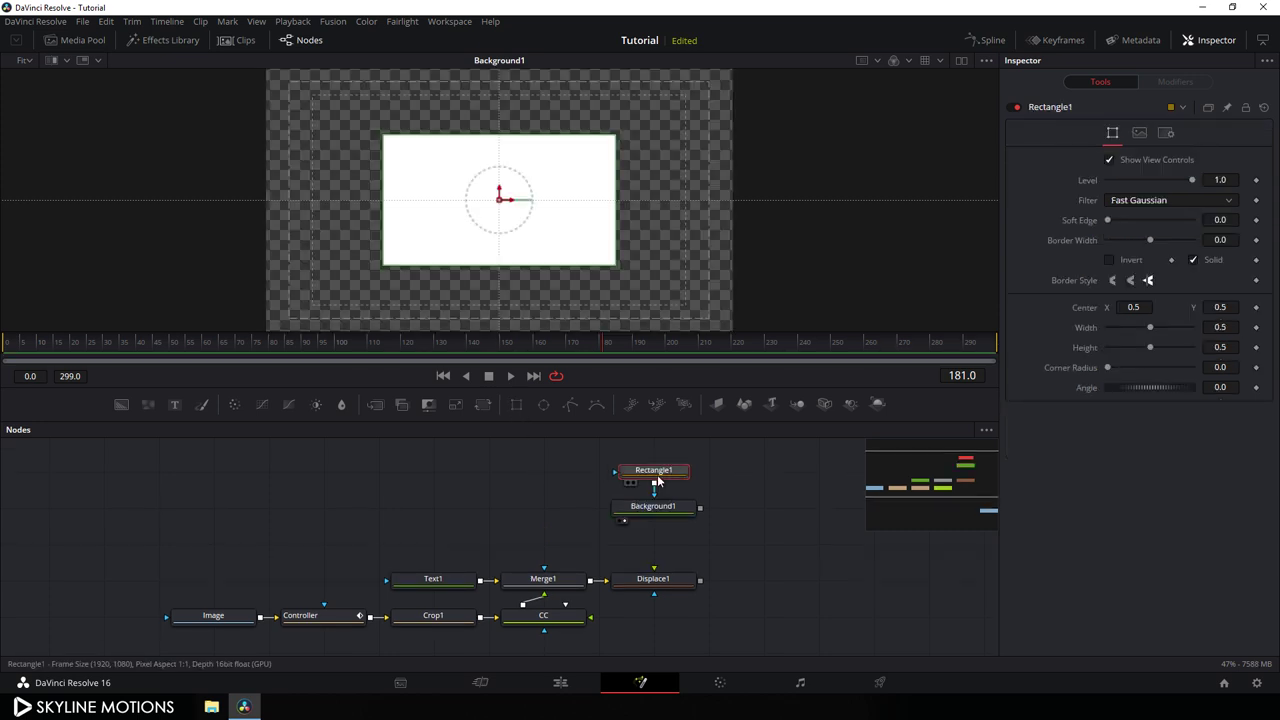
left_click_drag(657, 481, 547, 515)
- Rename the background to Alpha, connect it into Displace1, and view Displace1
left_click(657, 509)
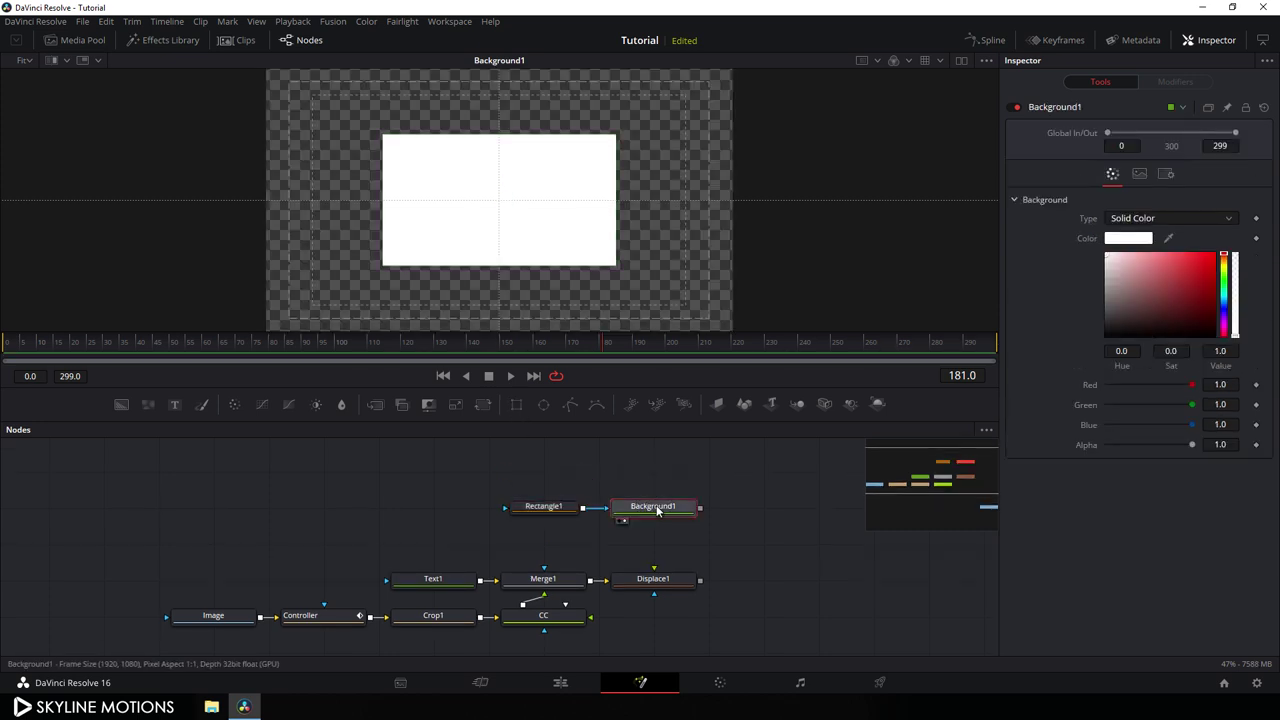
key("F2")
type("Alpha")
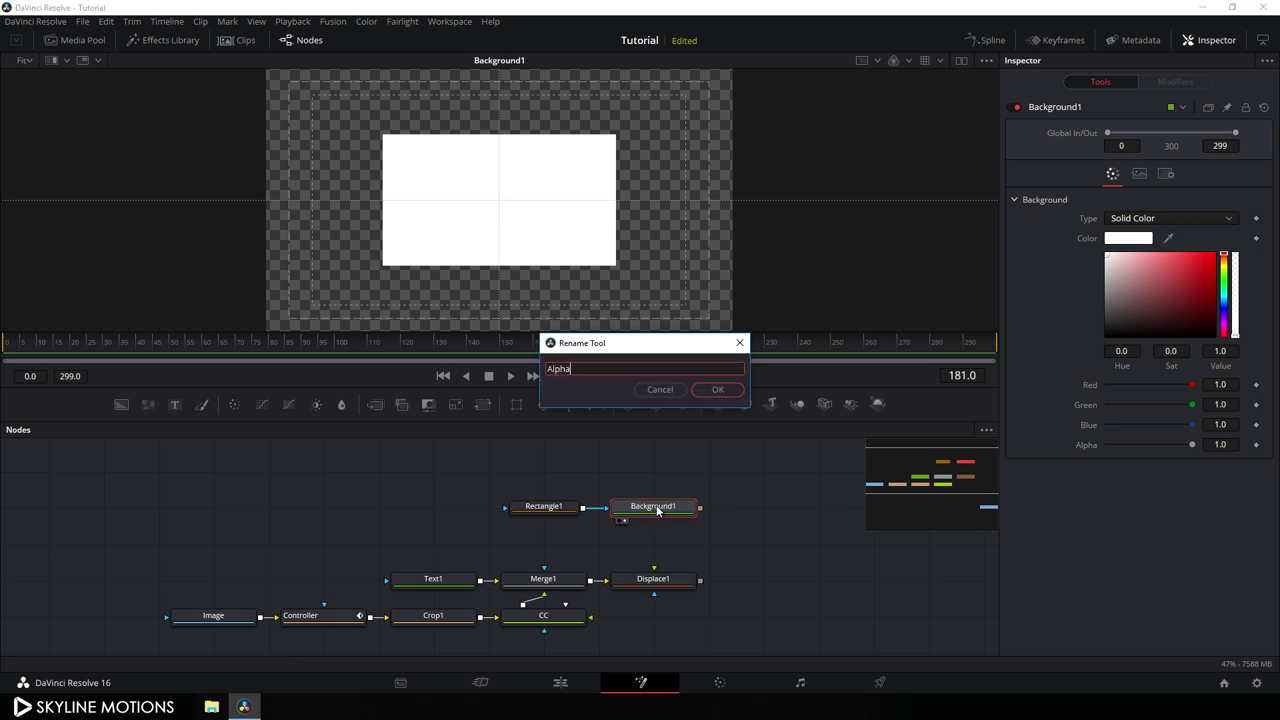
key("Return")
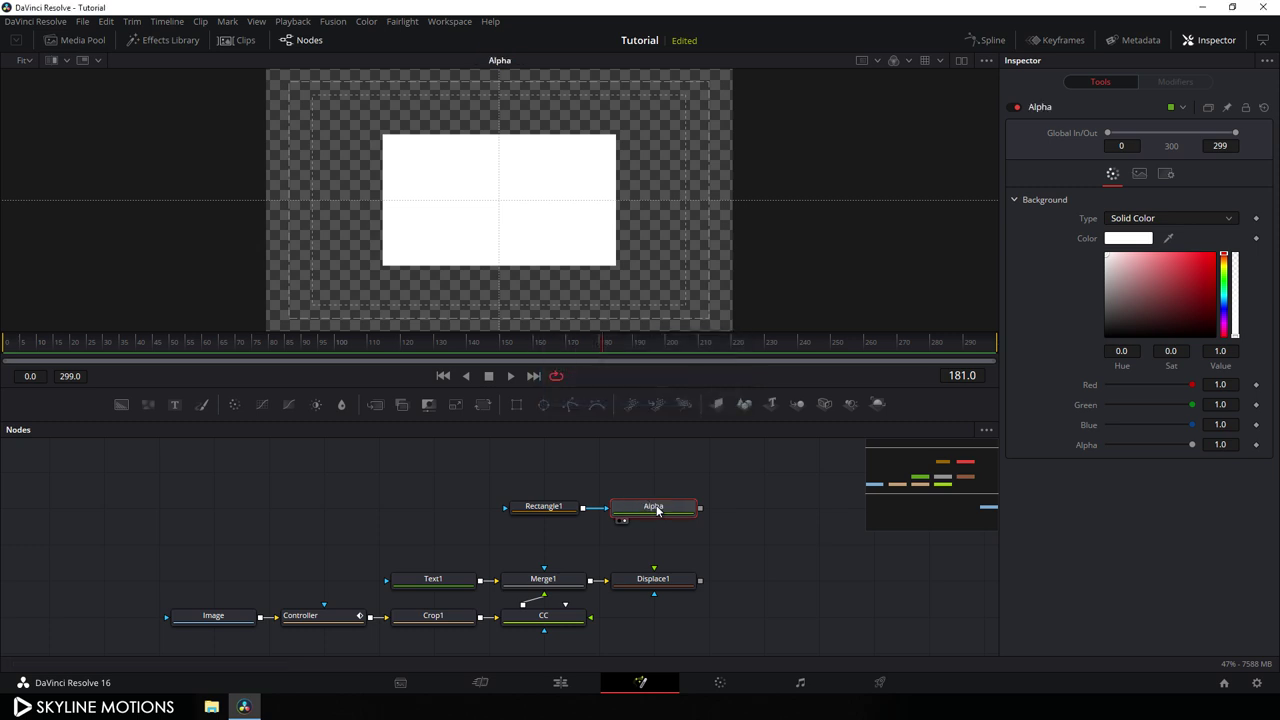
scroll(700, 510, "down", 1)
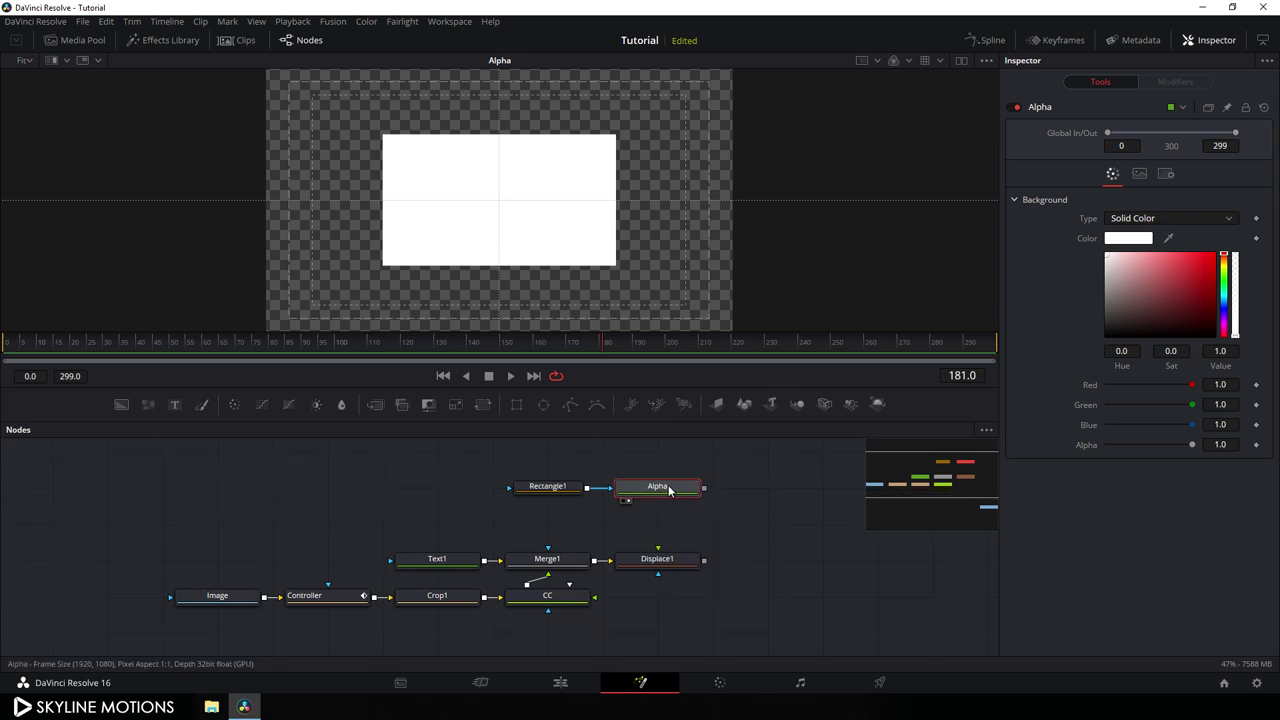
left_click_drag(704, 488, 662, 563)
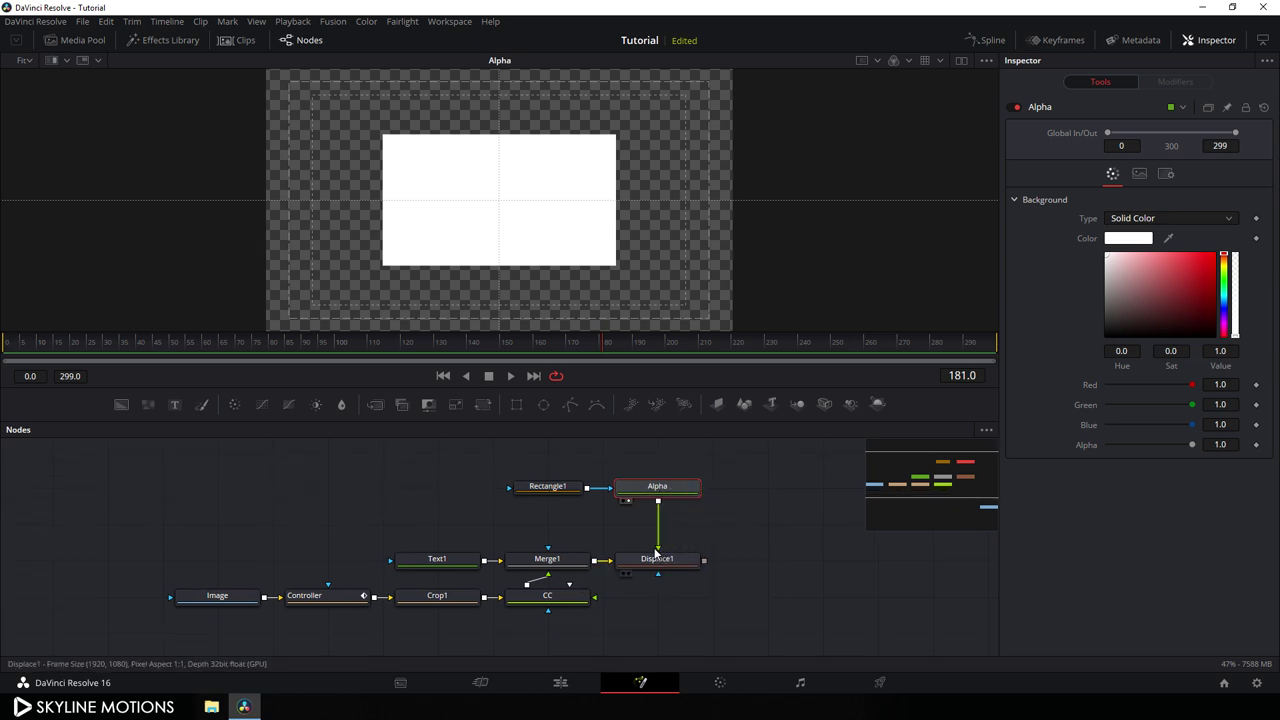
left_click_drag(657, 565, 658, 273)
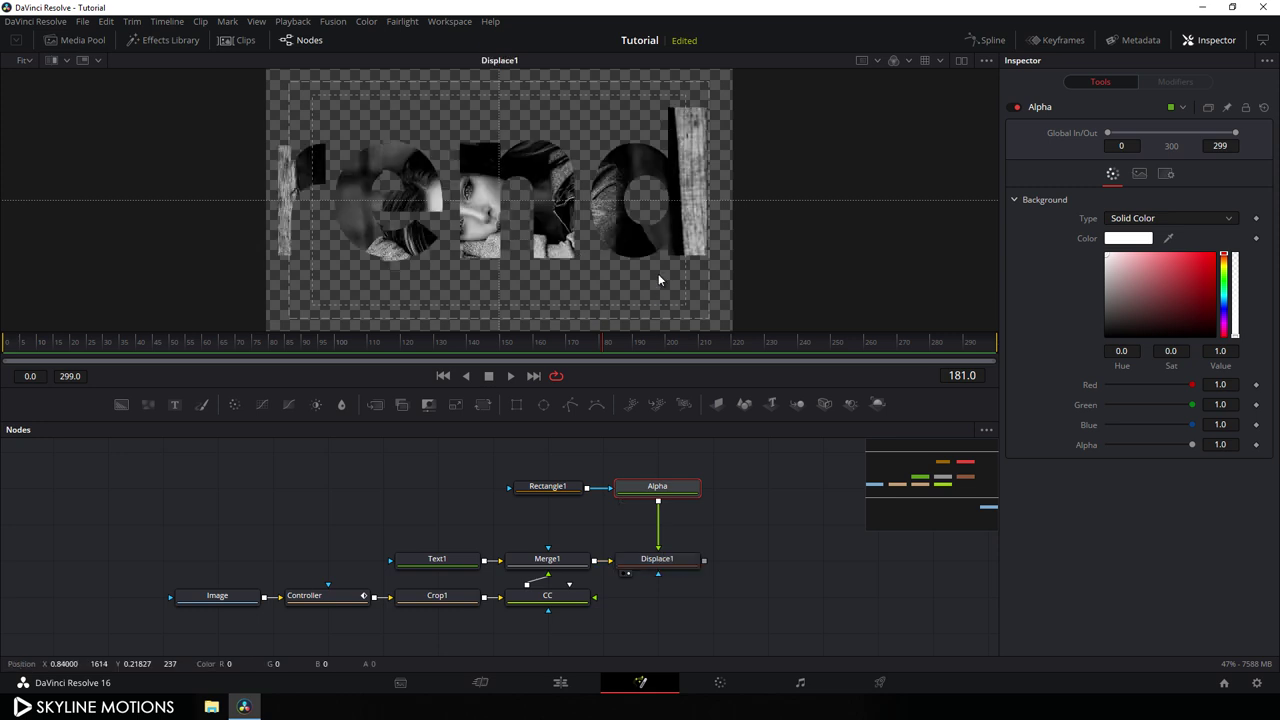
- Reshape Rectangle1 into a thin wide strip, width 1.03 and height 0.26
left_click(563, 485)
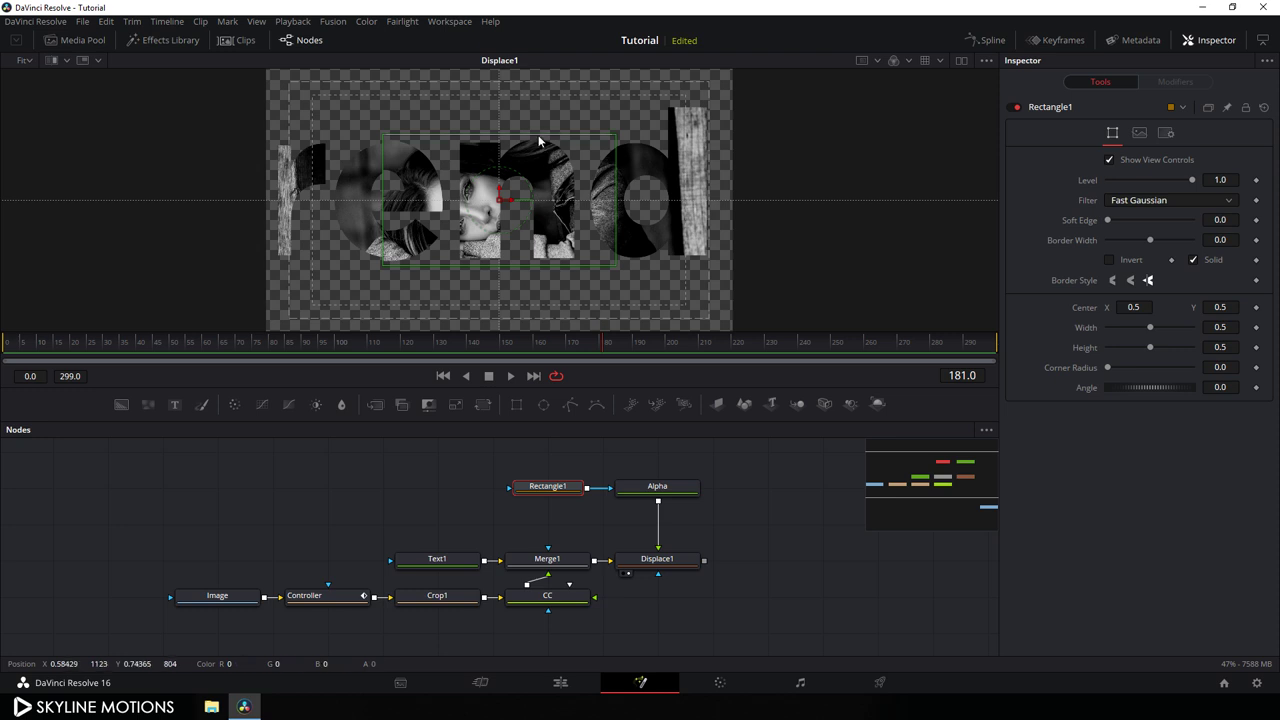
left_click_drag(543, 134, 543, 173)
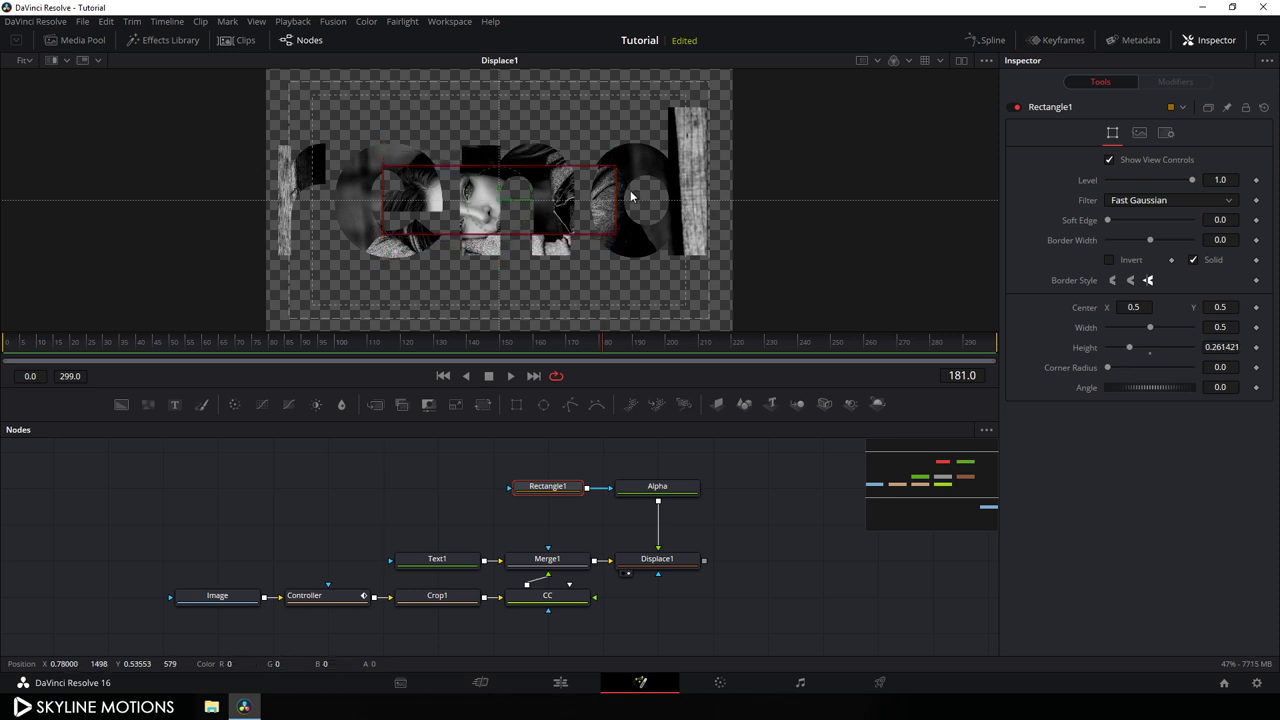
left_click_drag(623, 202, 741, 197)
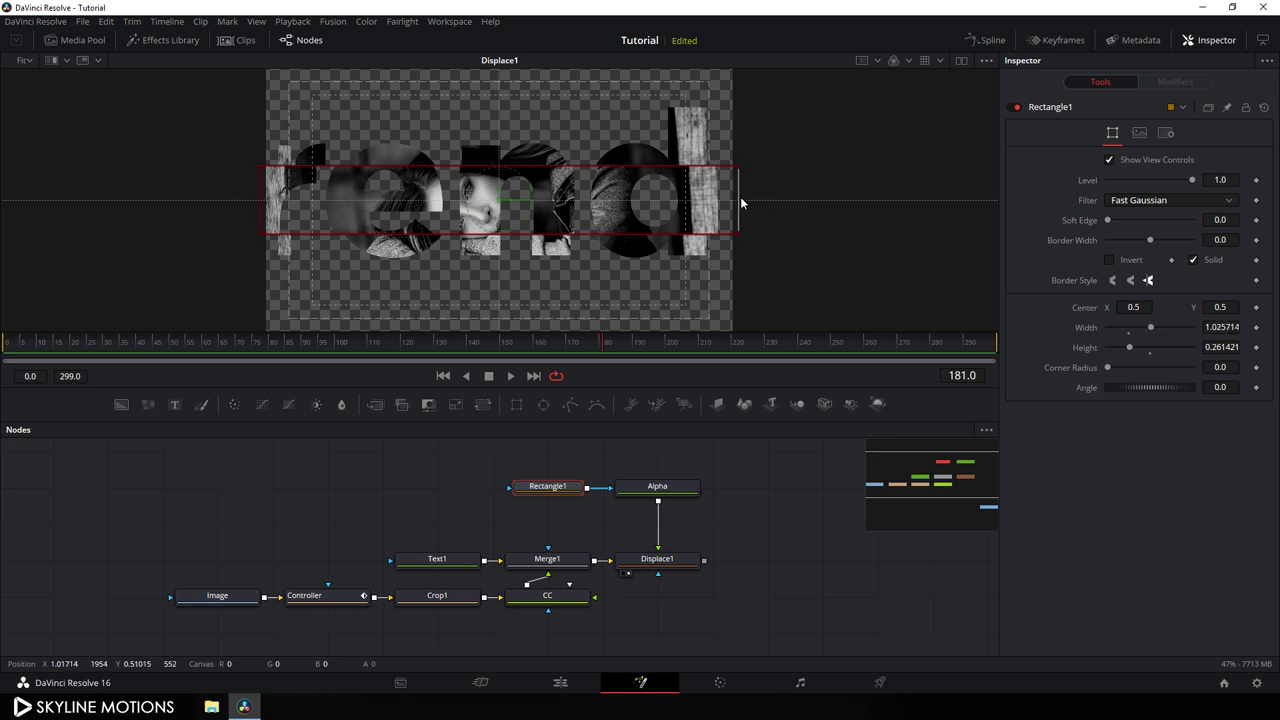
left_click(683, 566)
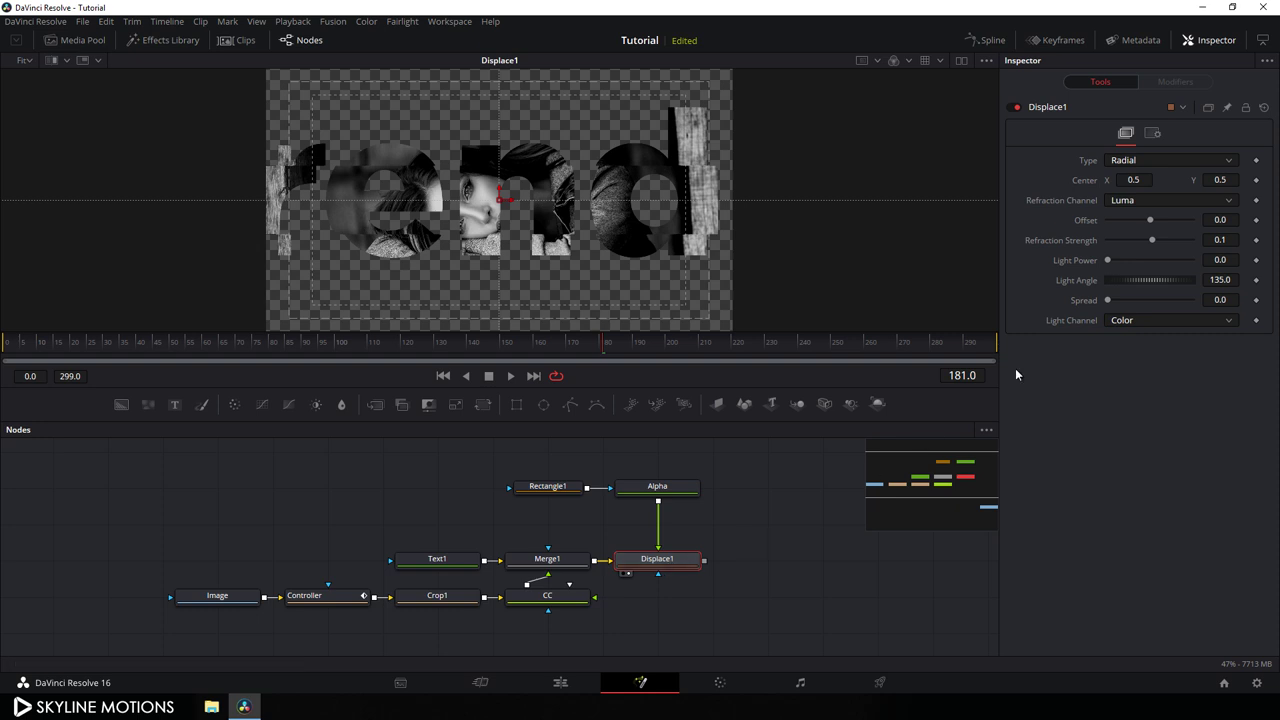
- Set Displace1 to XY and animate X Refraction with a 0 keyframe at frame 0
left_click(1124, 160)
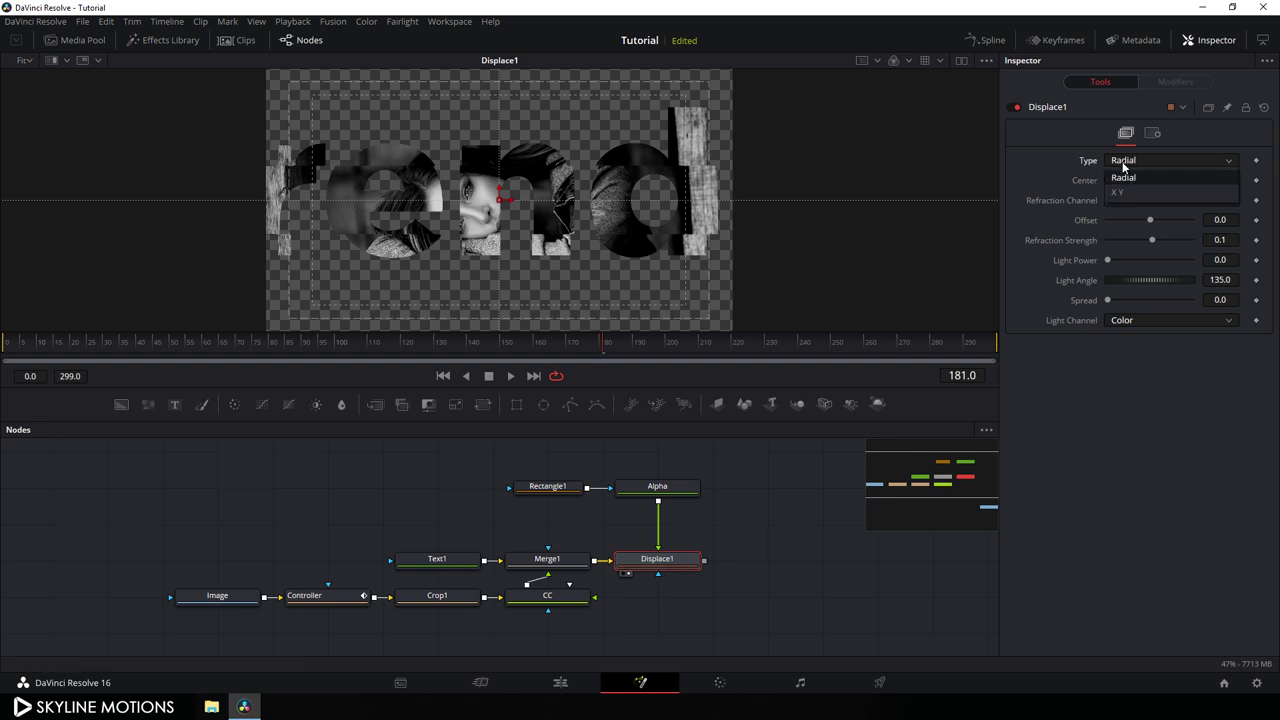
left_click(1122, 193)
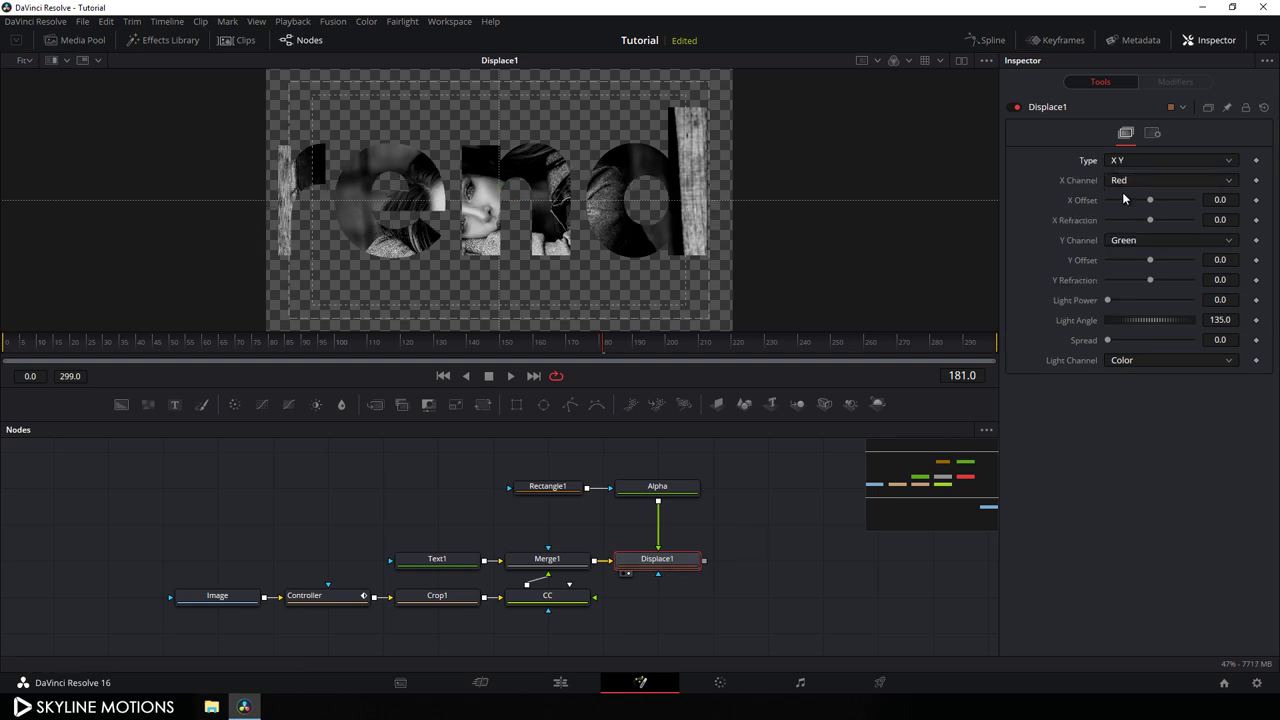
mouse_move(1151, 220)
left_mouse_down()
mouse_move(1167, 220)
mouse_move(1150, 220)
left_mouse_up()
left_click_drag(50, 342, 5, 342)
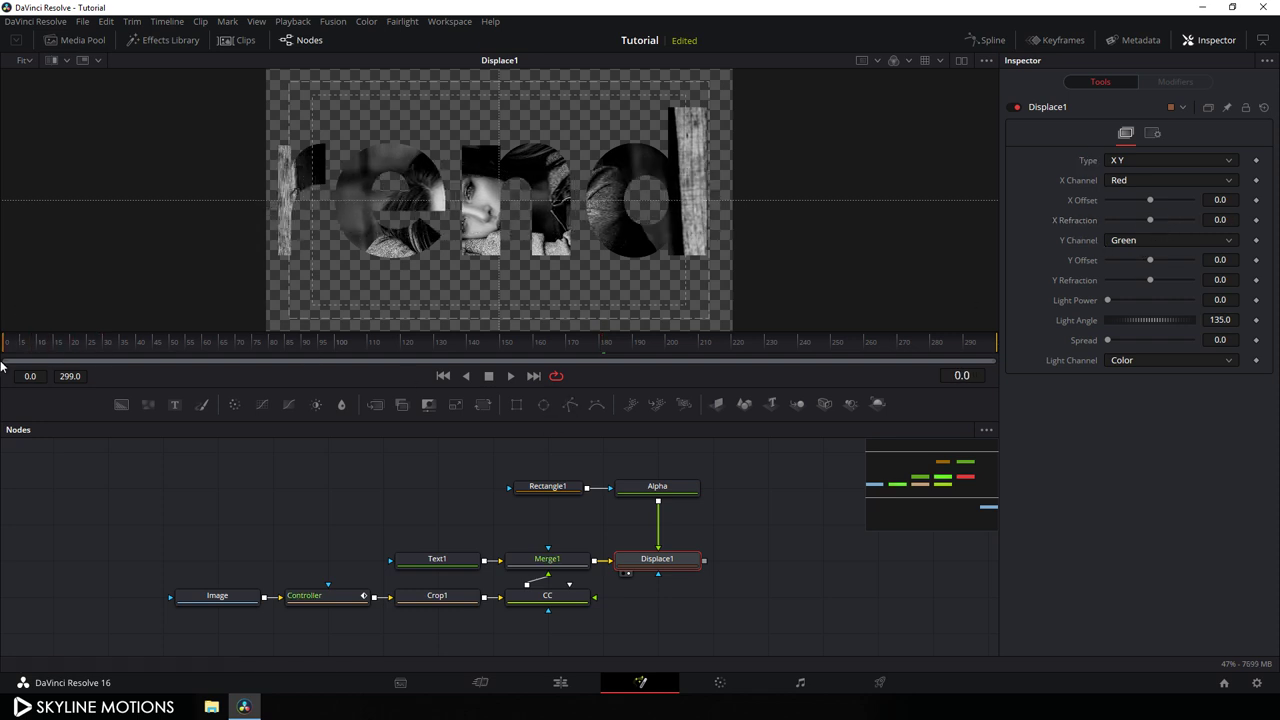
right_click(1076, 219)
left_click(1097, 228)
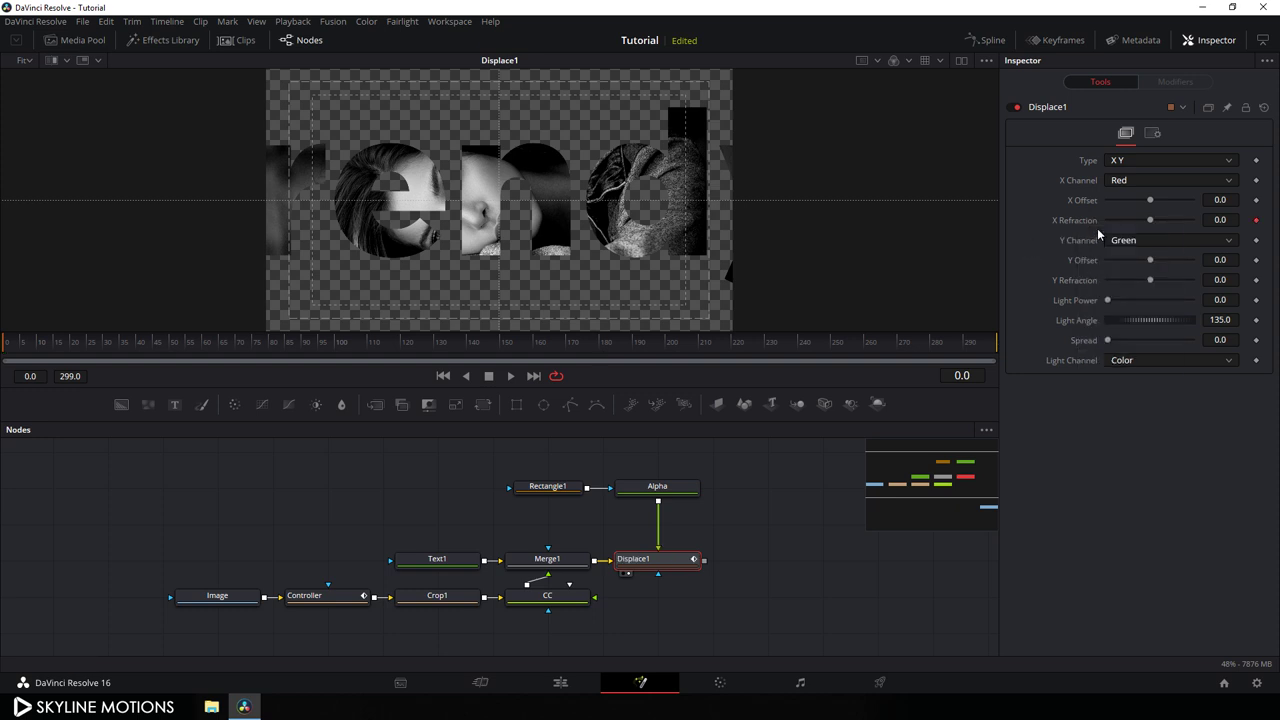
- Keyframe X Refraction at 0.01 on frame 100, -0.01 on 200, and 0 on 299
left_click_drag(277, 347, 337, 347)
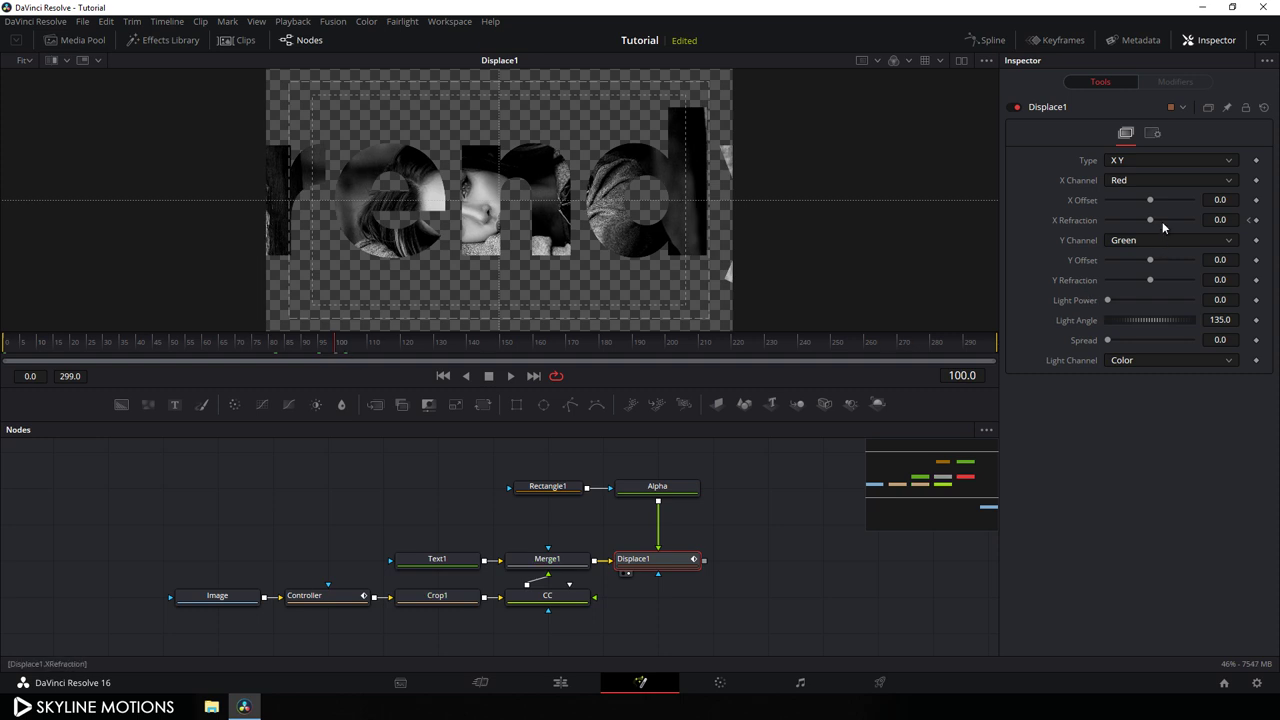
left_click_drag(1154, 221, 1156, 227)
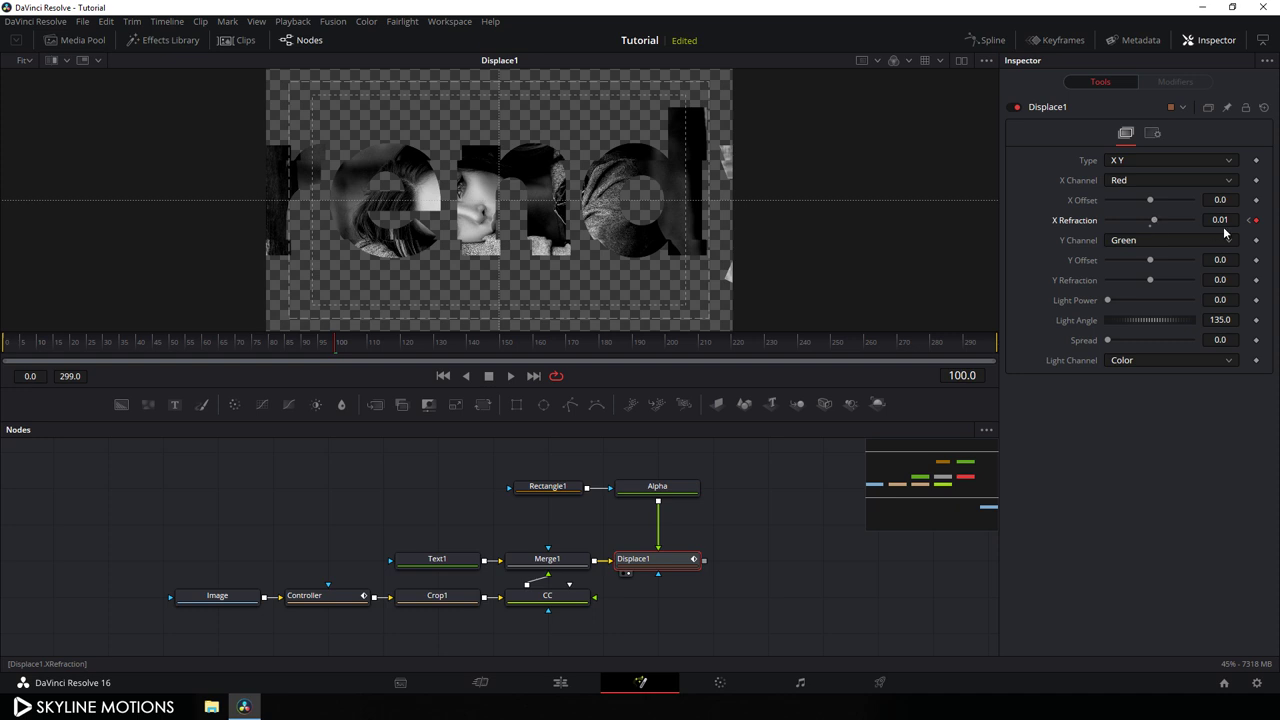
left_click_drag(527, 343, 666, 346)
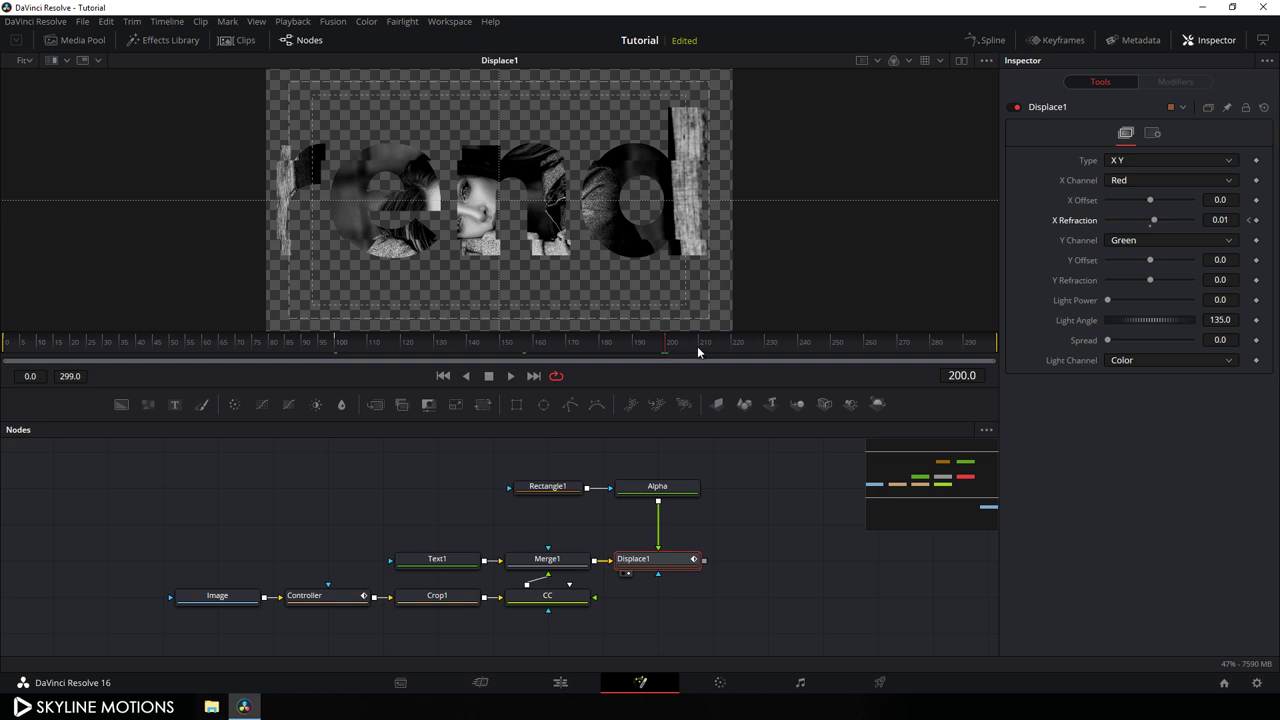
left_click(1214, 221)
type("-")
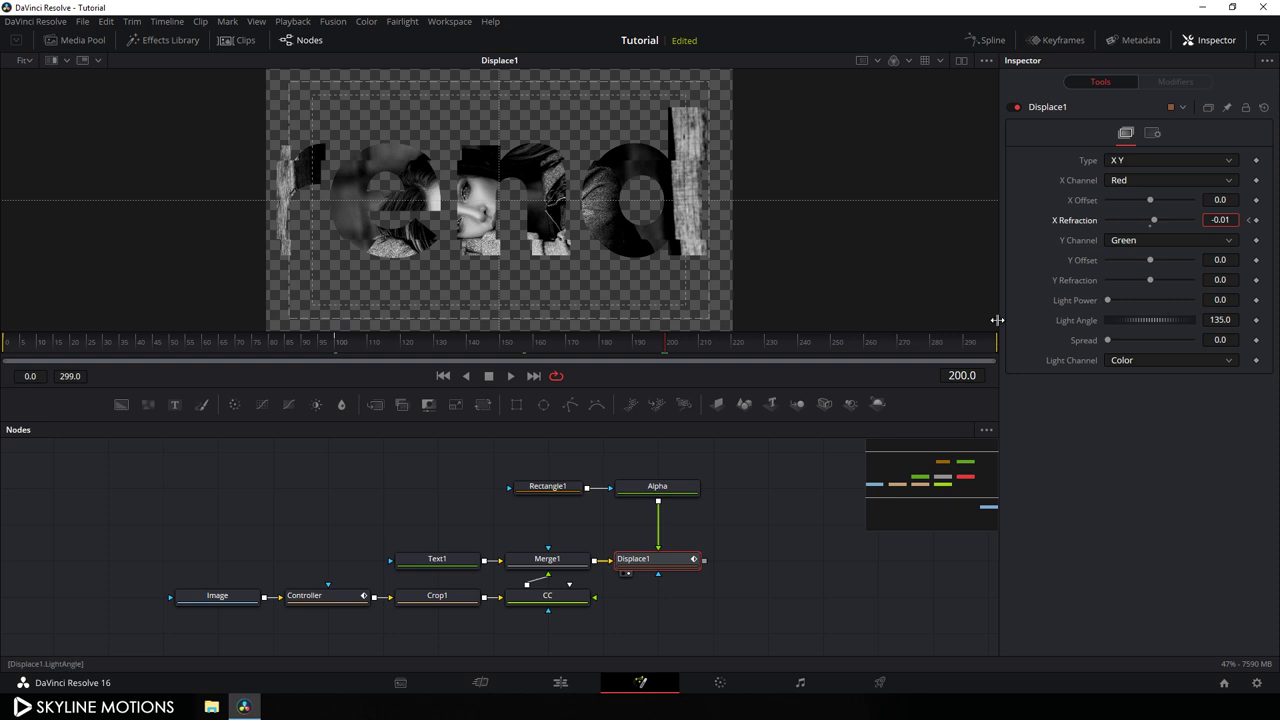
key("Return")
left_click_drag(756, 350, 1024, 352)
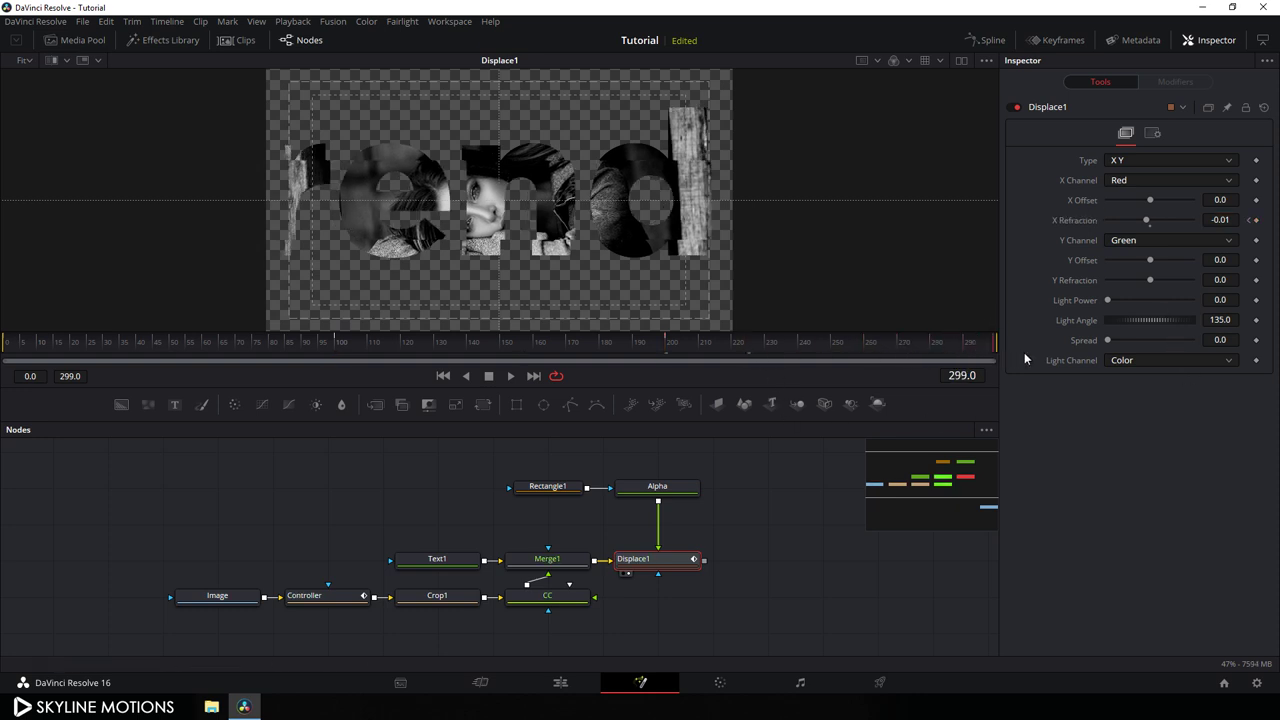
left_click(1150, 222)
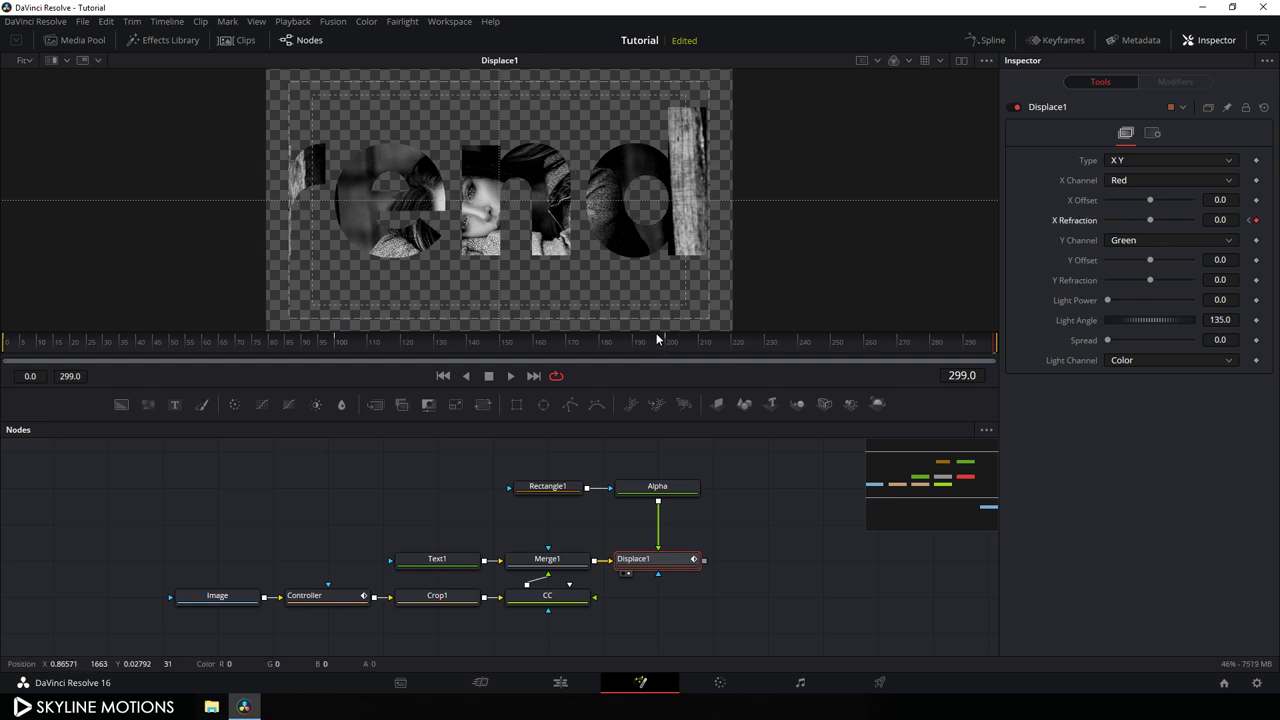
left_click_drag(560, 352, 698, 352)
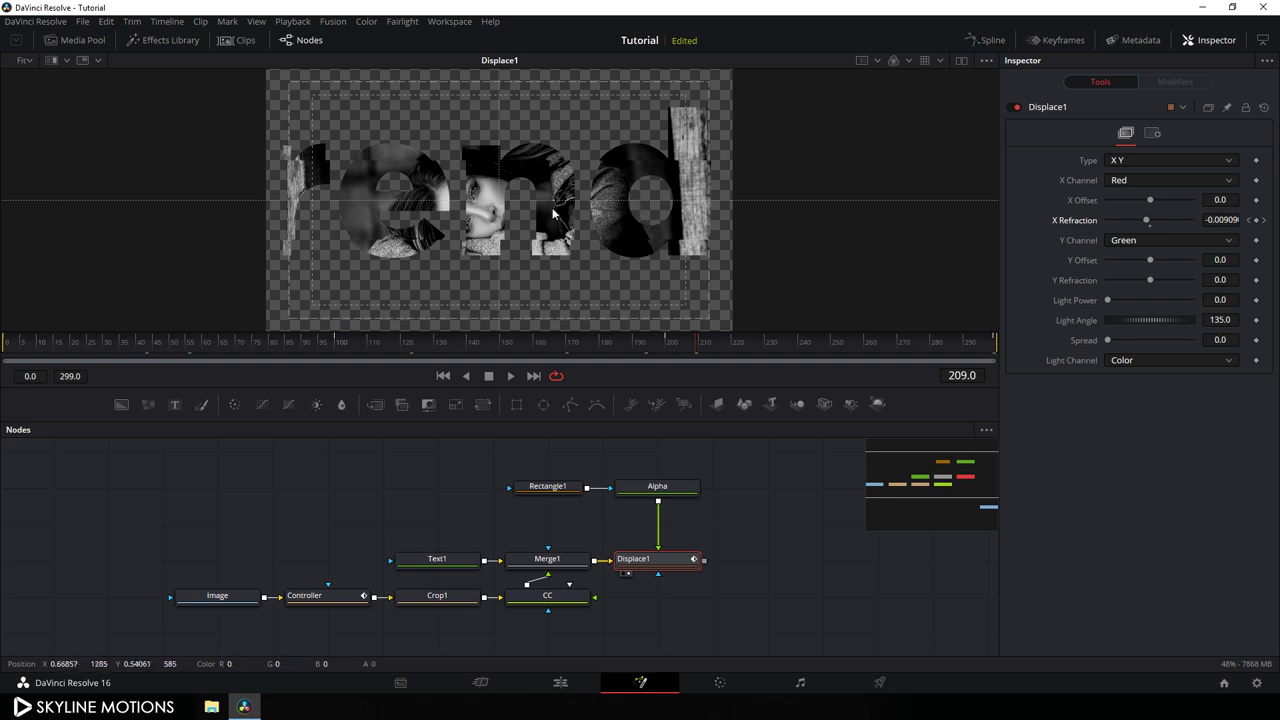
- Hide the Controller curve, smooth all X Refraction keyframes, and flatten the peak and trough handles
left_click(986, 40)
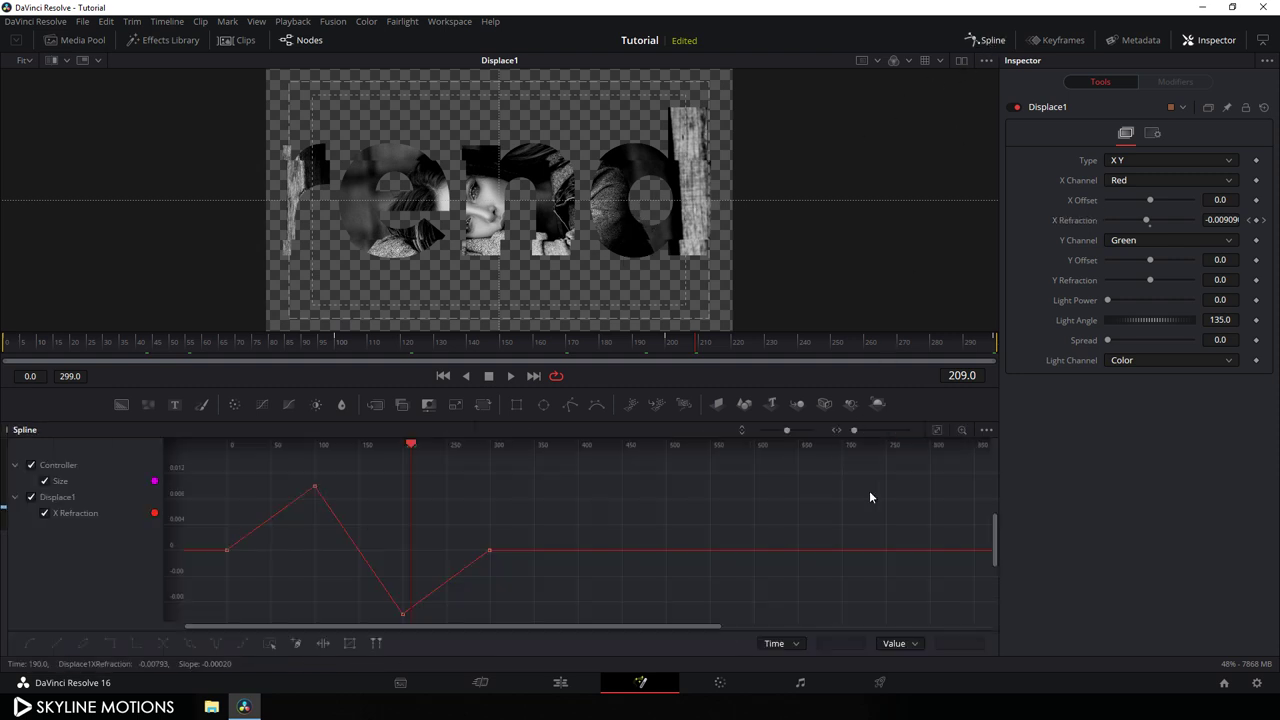
left_click(937, 429)
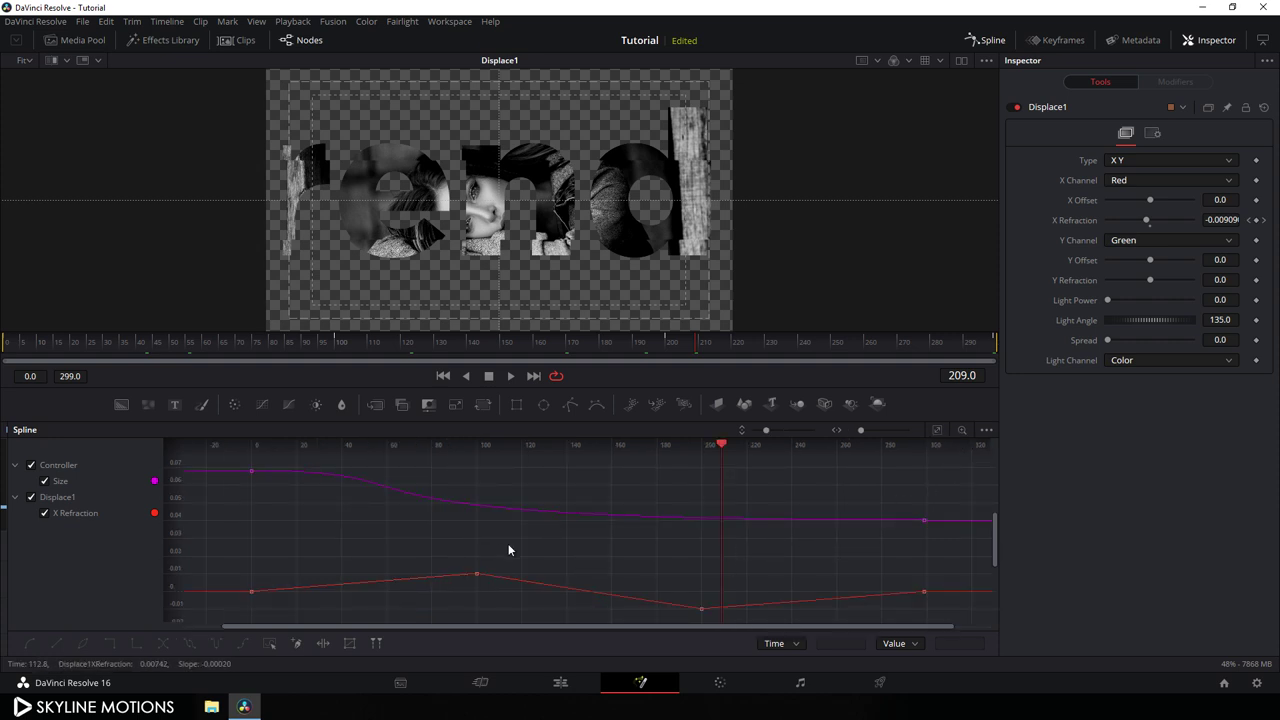
left_click(31, 466)
left_click(936, 430)
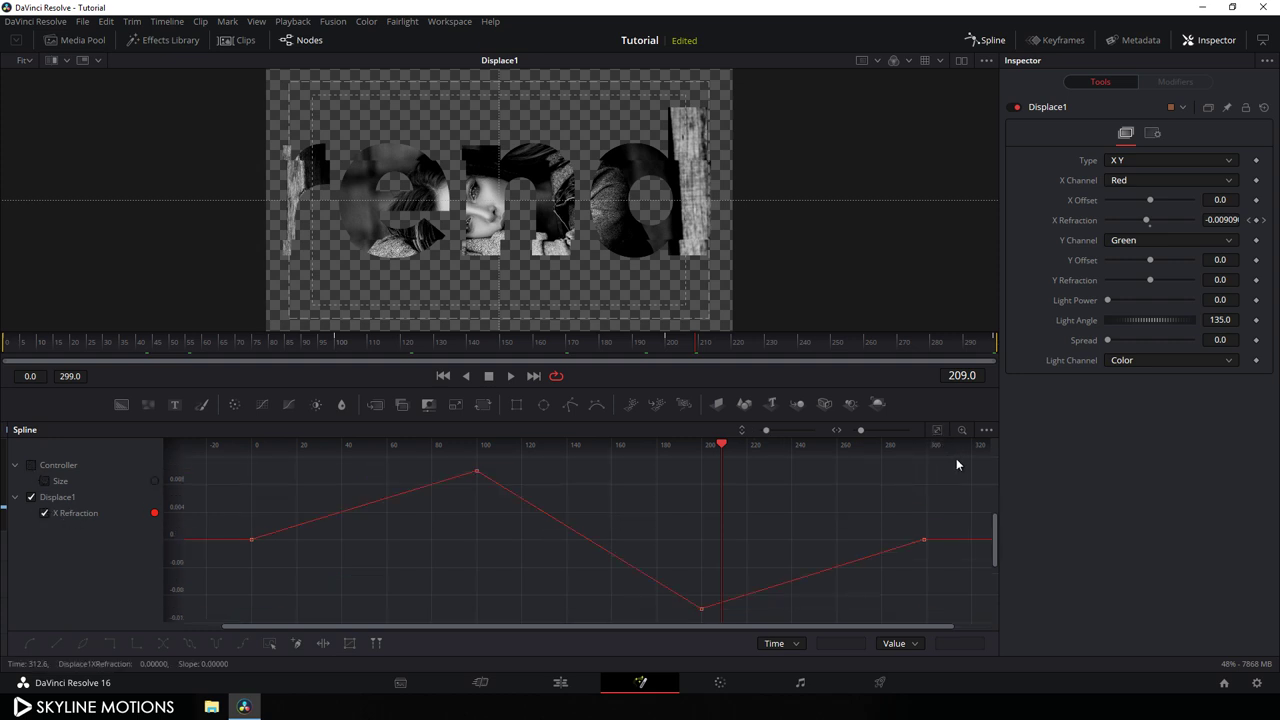
left_click_drag(956, 458, 237, 620)
left_click(30, 643)
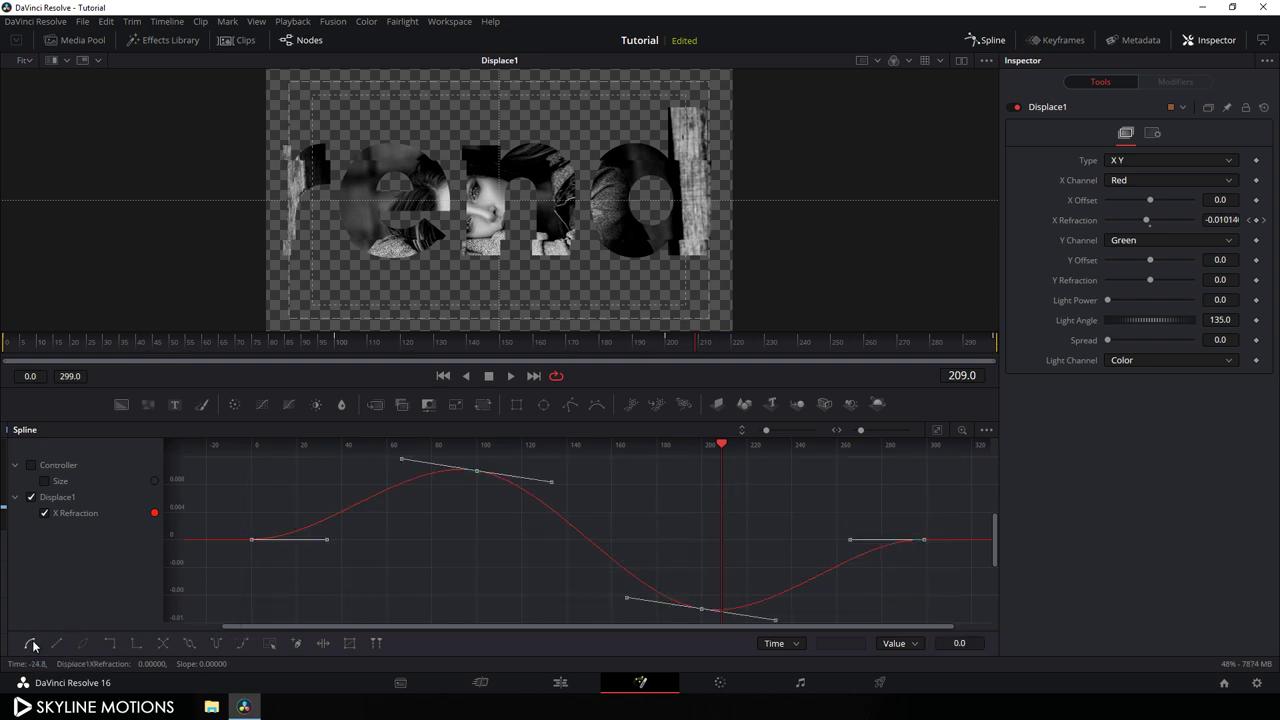
left_click_drag(549, 479, 547, 474)
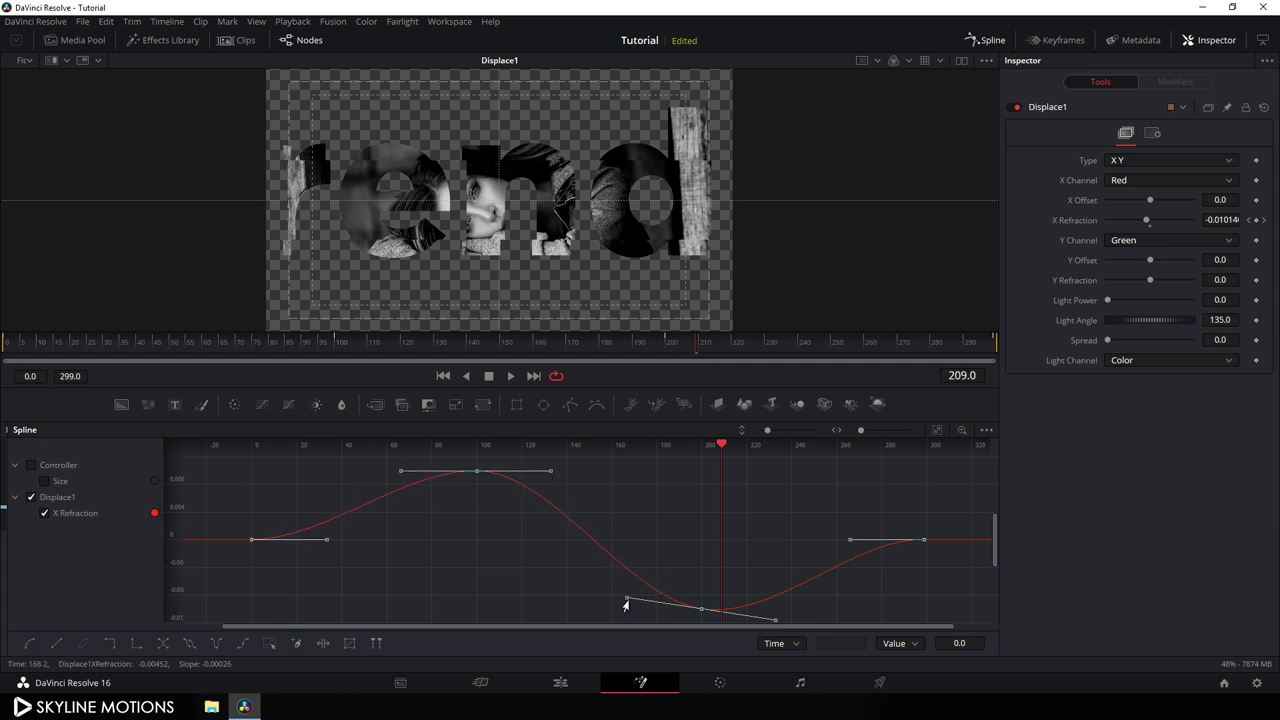
left_click_drag(624, 600, 627, 609)
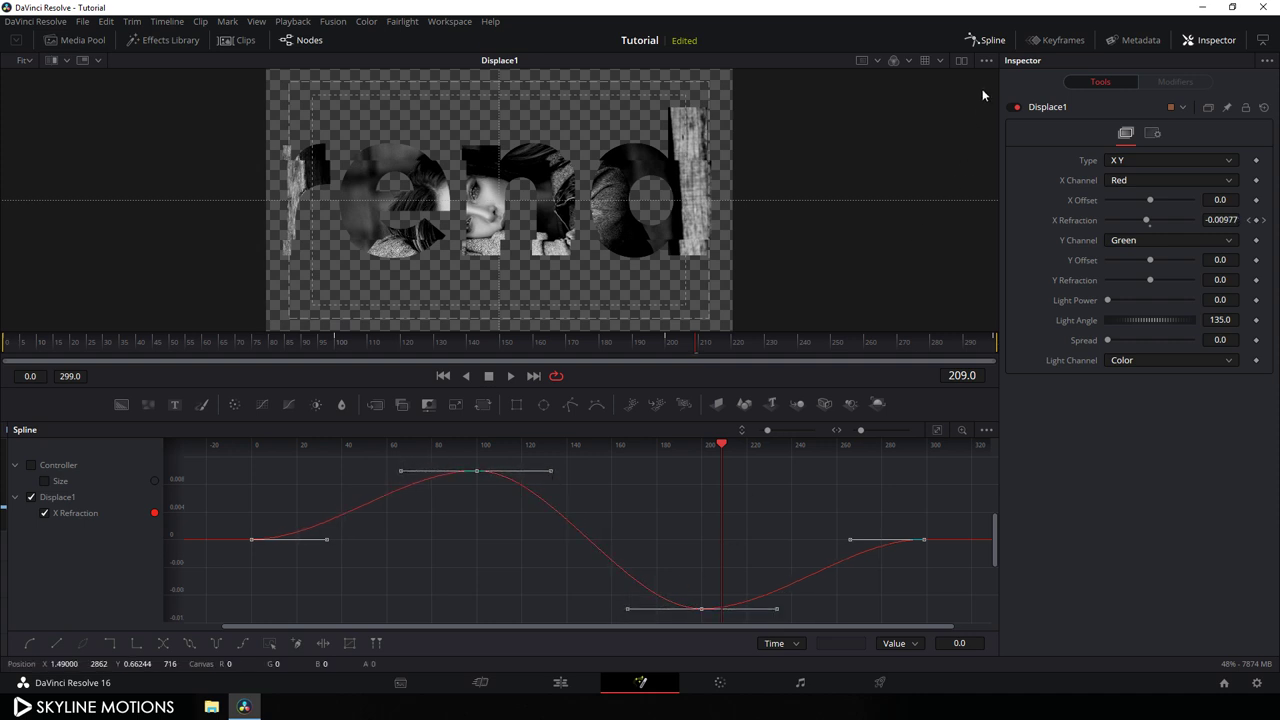
left_click(988, 40)
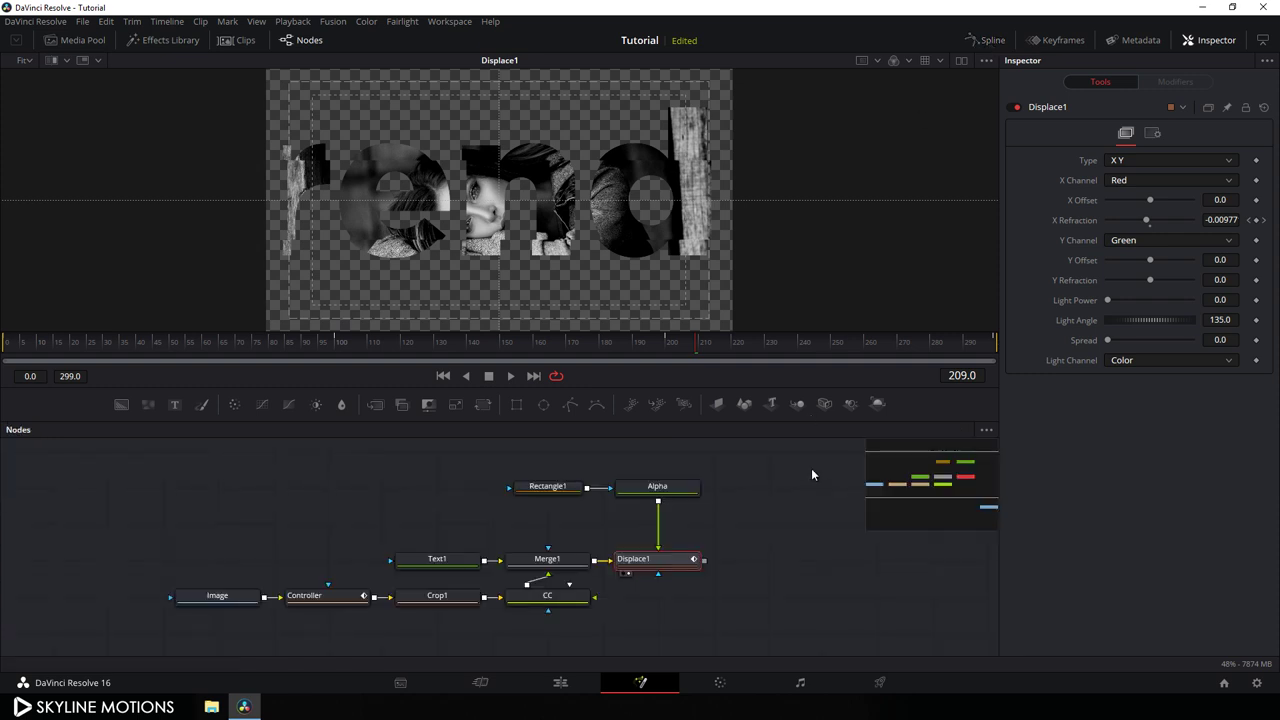
- Add a new Background node at frame 216 and rename it Matte
left_click_drag(654, 498, 668, 522)
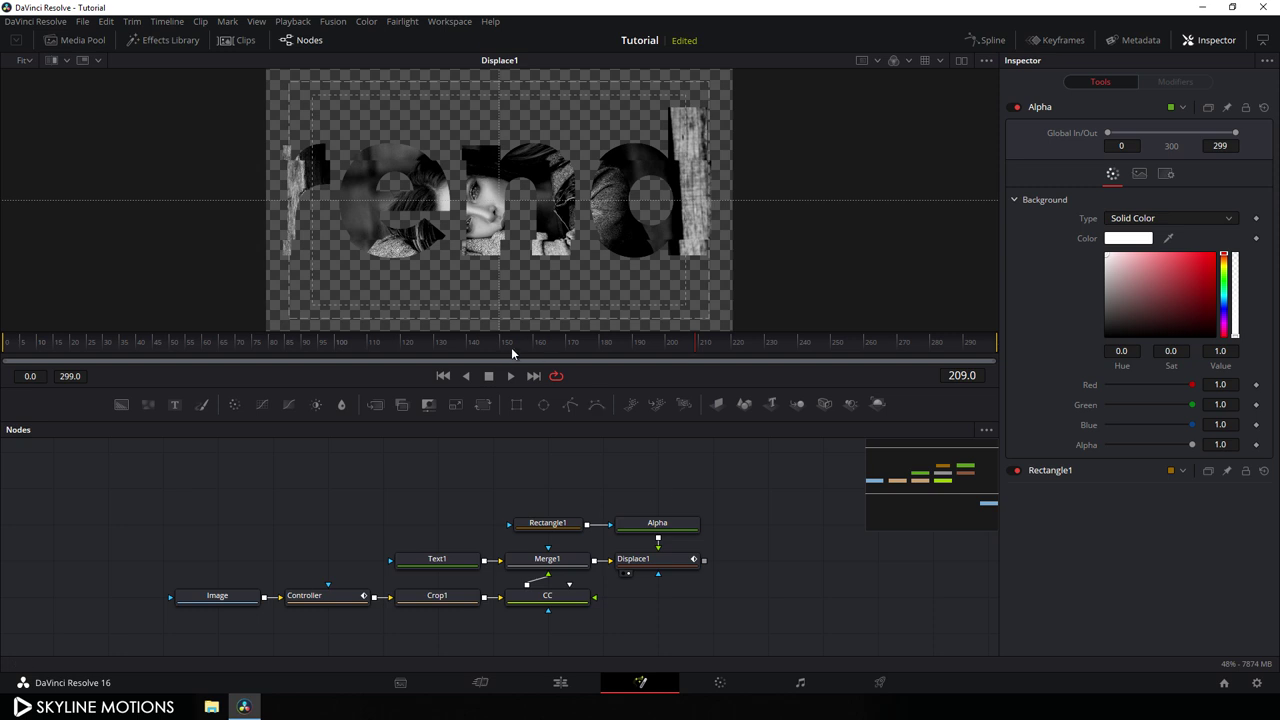
left_click_drag(511, 349, 718, 346)
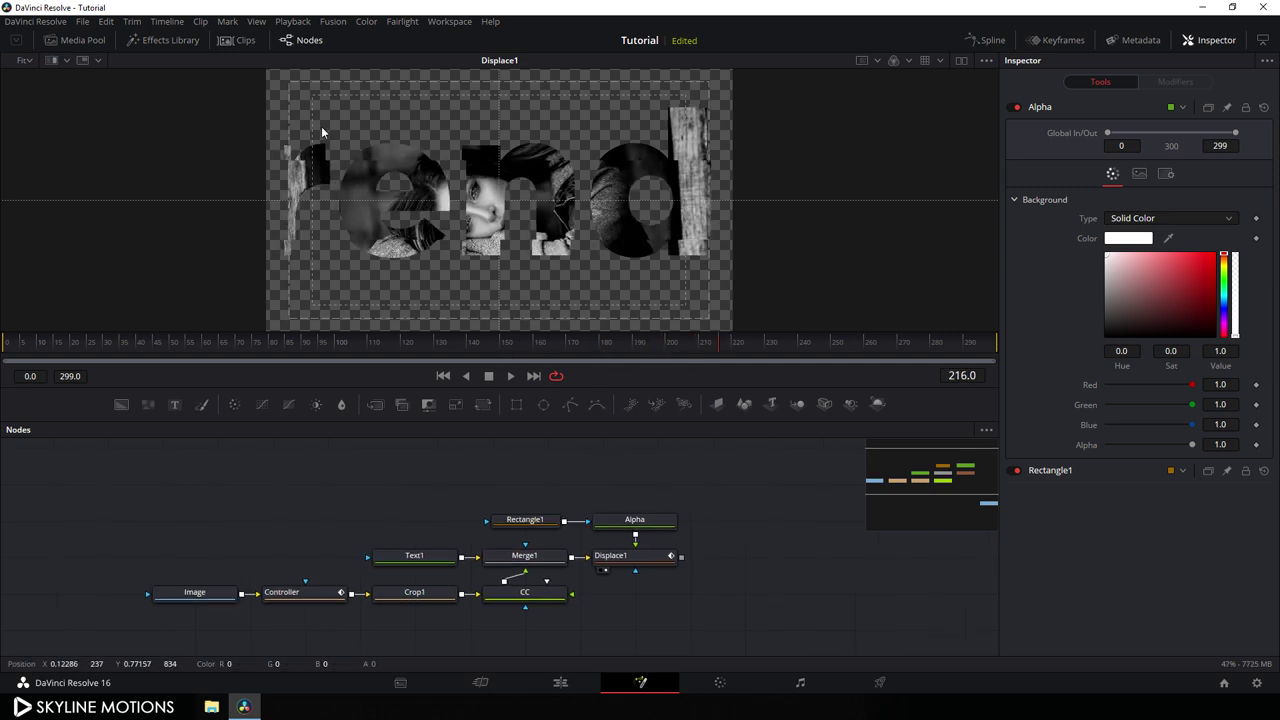
left_click_drag(680, 480, 641, 487)
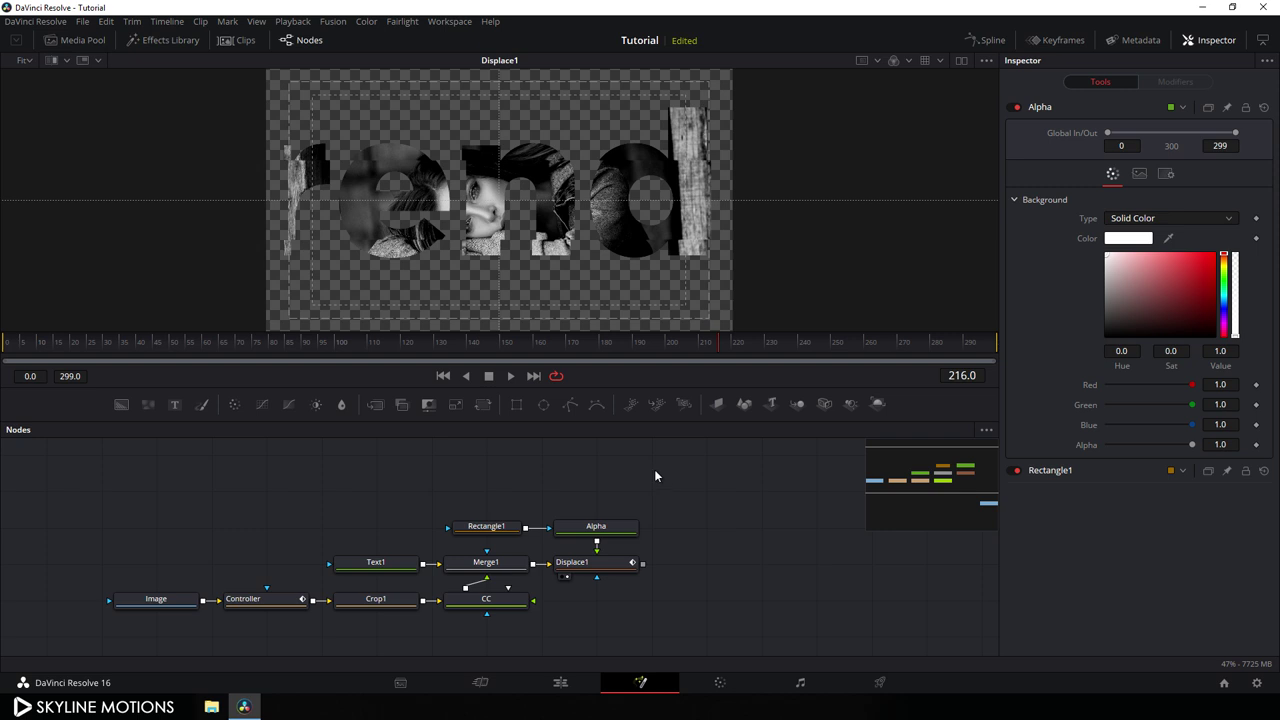
left_click_drag(122, 405, 688, 490)
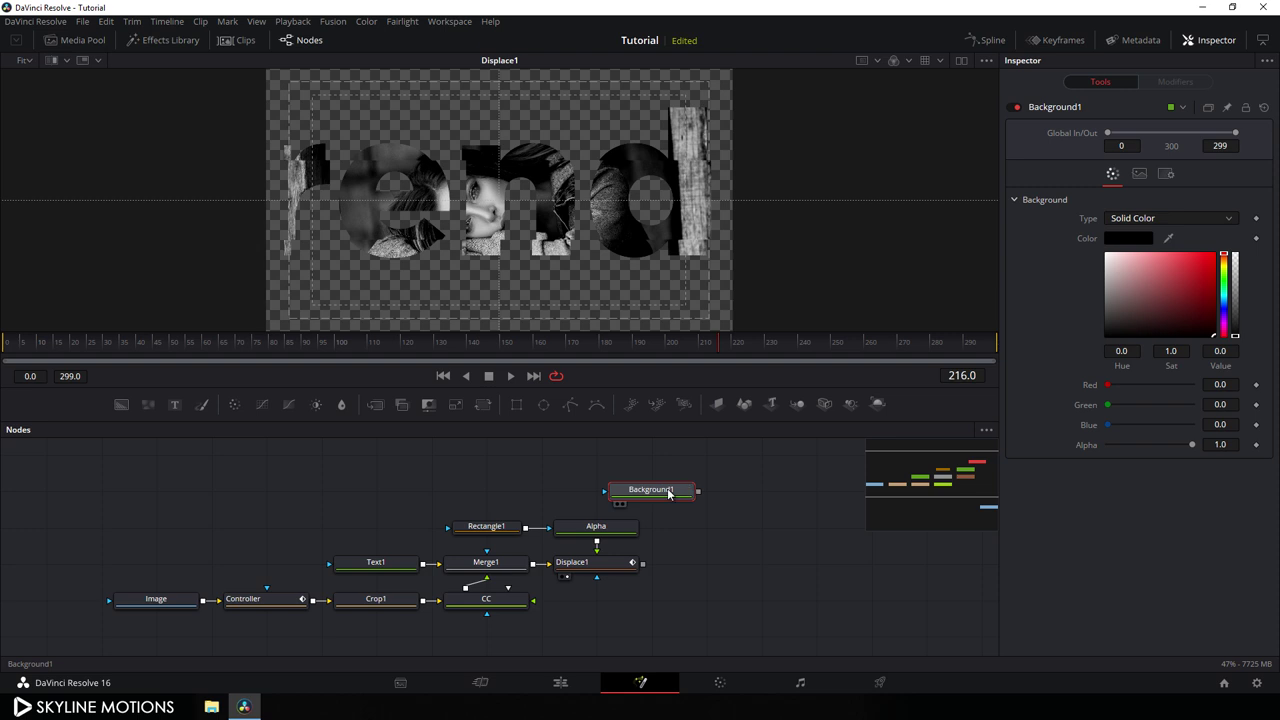
key("F2")
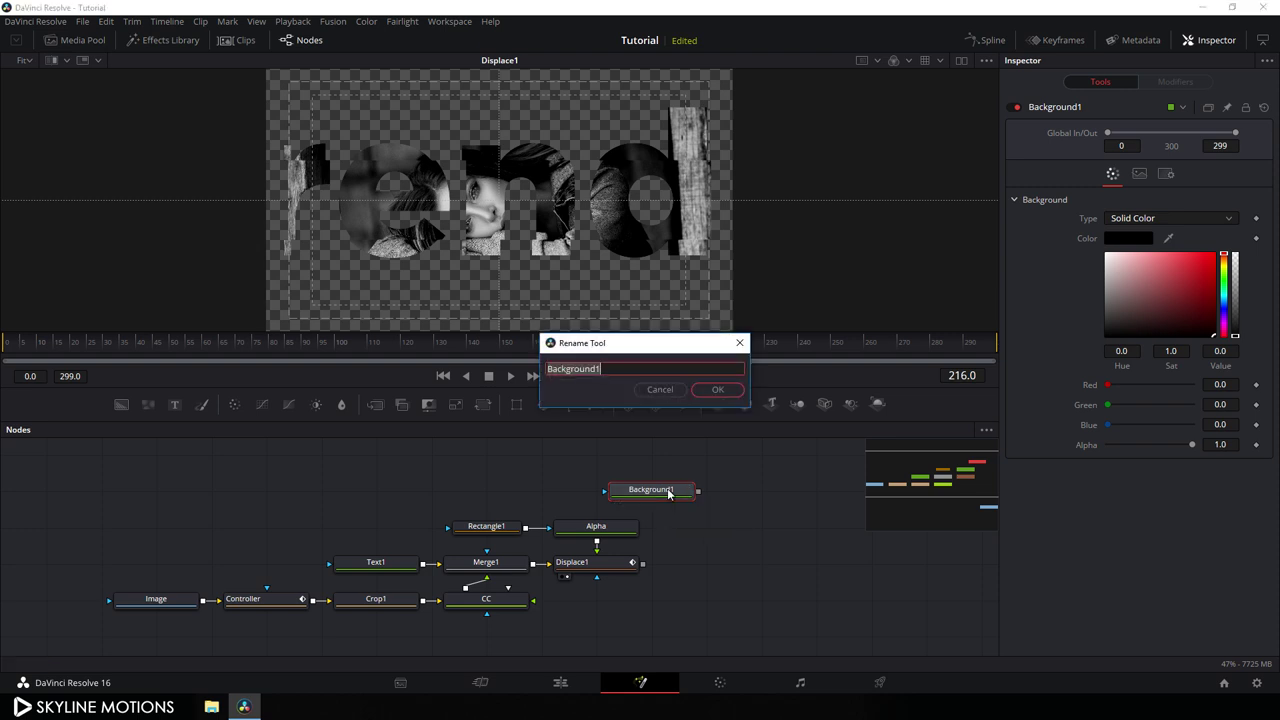
type("Matte")
key("Return")
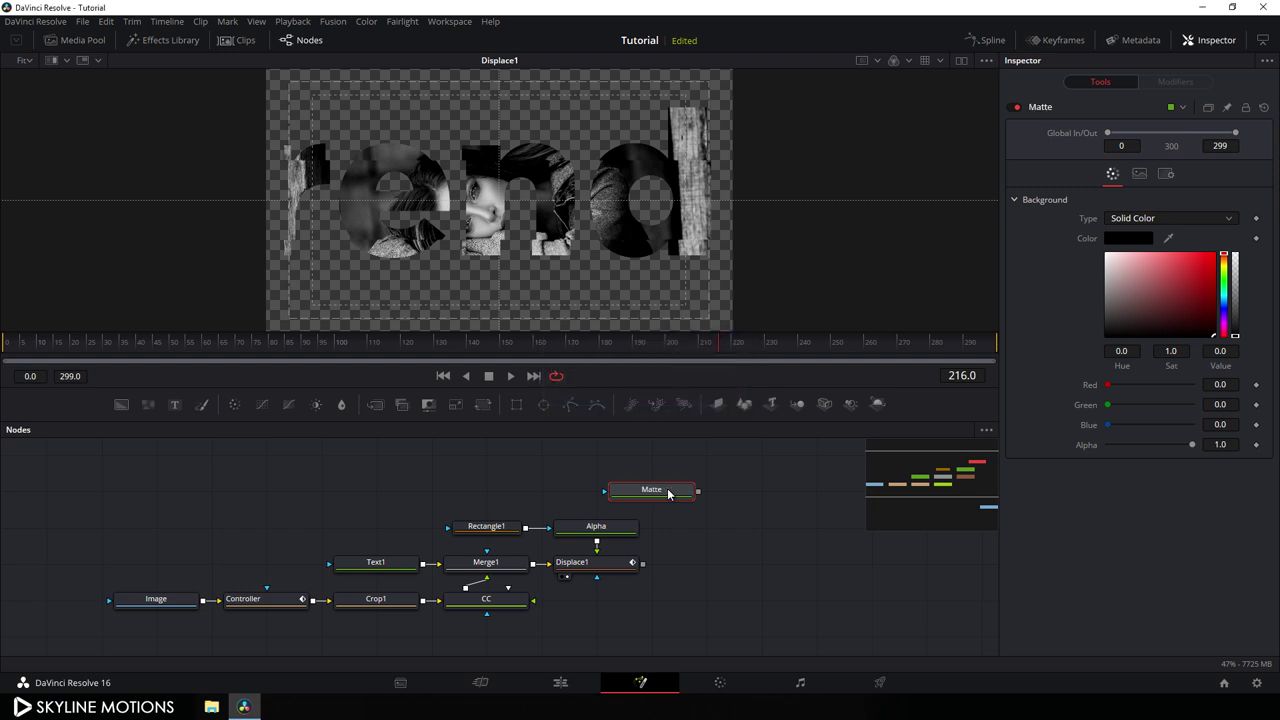
- Mask Matte with Rectangle2, view it, and set the rectangle width to 0.75
left_click_drag(668, 494, 590, 498)
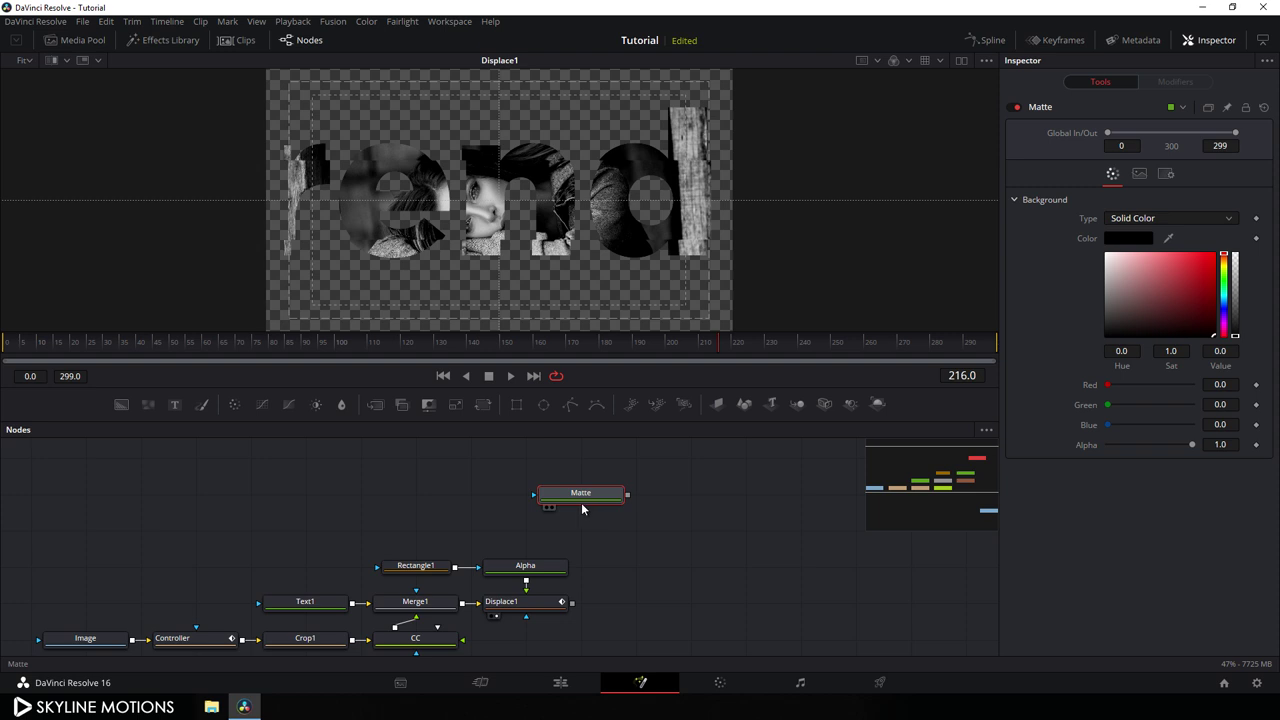
left_click(517, 409)
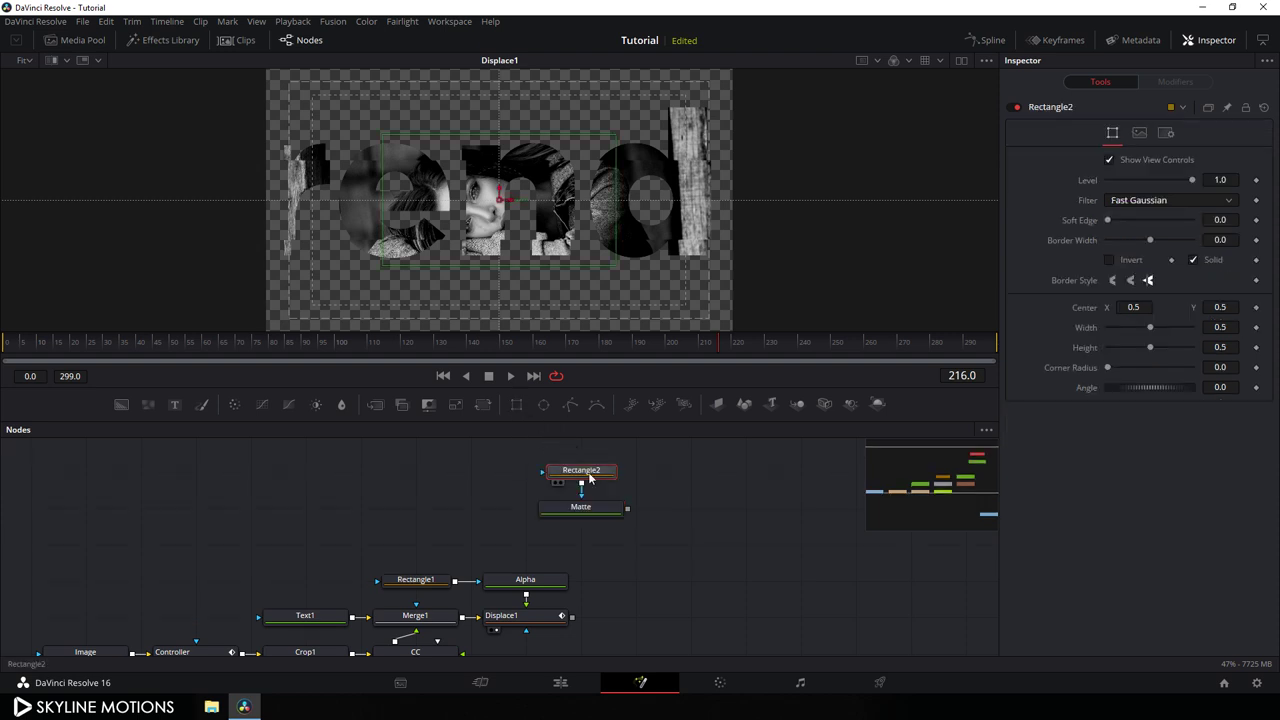
left_click_drag(586, 477, 486, 509)
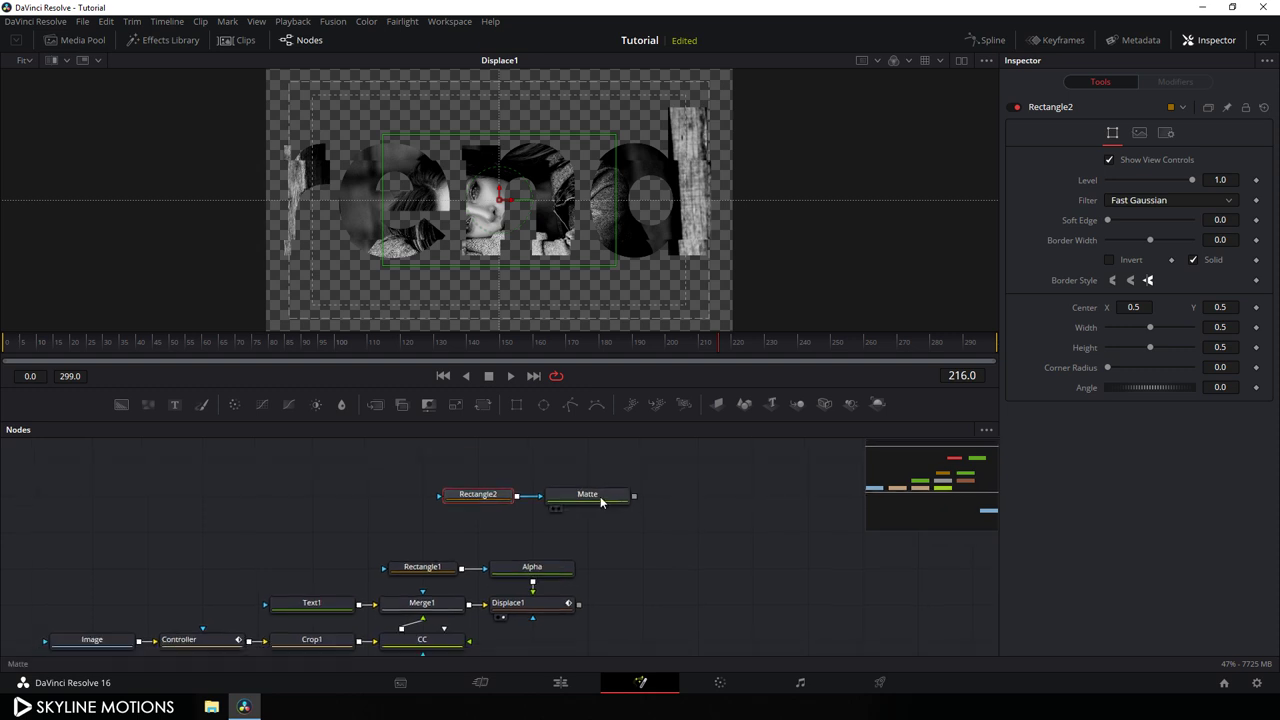
left_click_drag(603, 500, 676, 236)
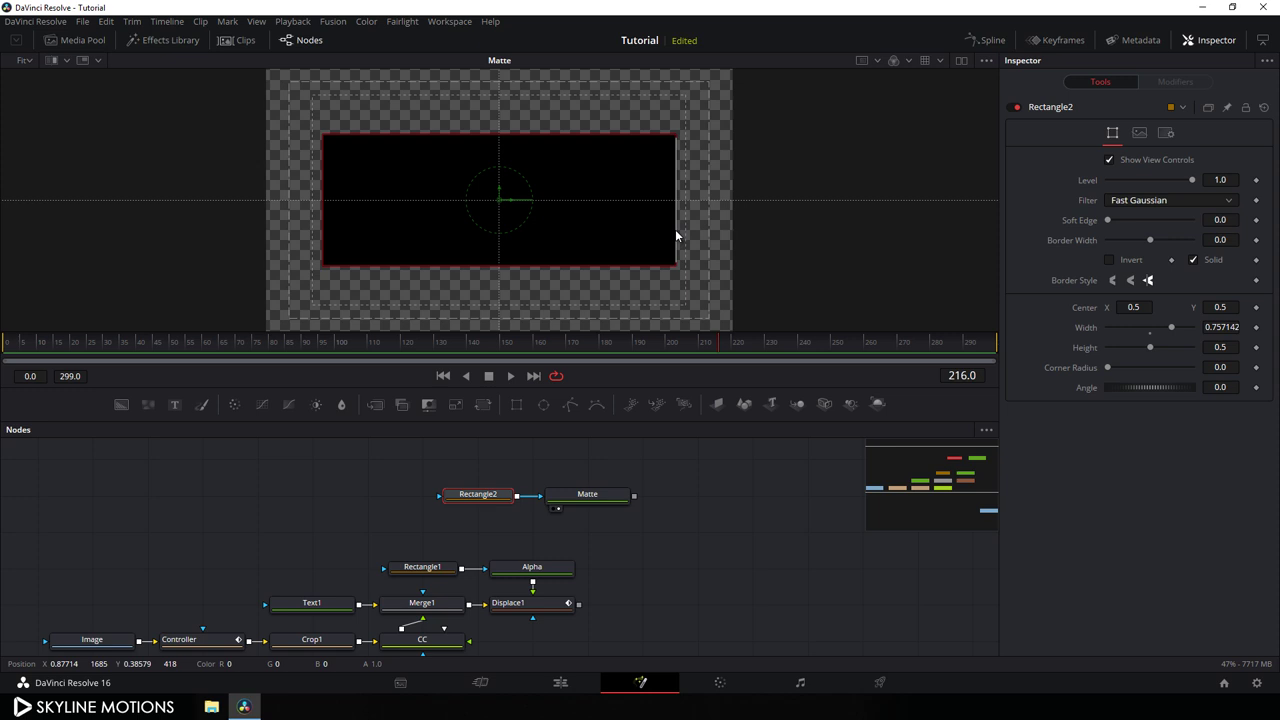
left_click(1220, 326)
key("BackSpace")
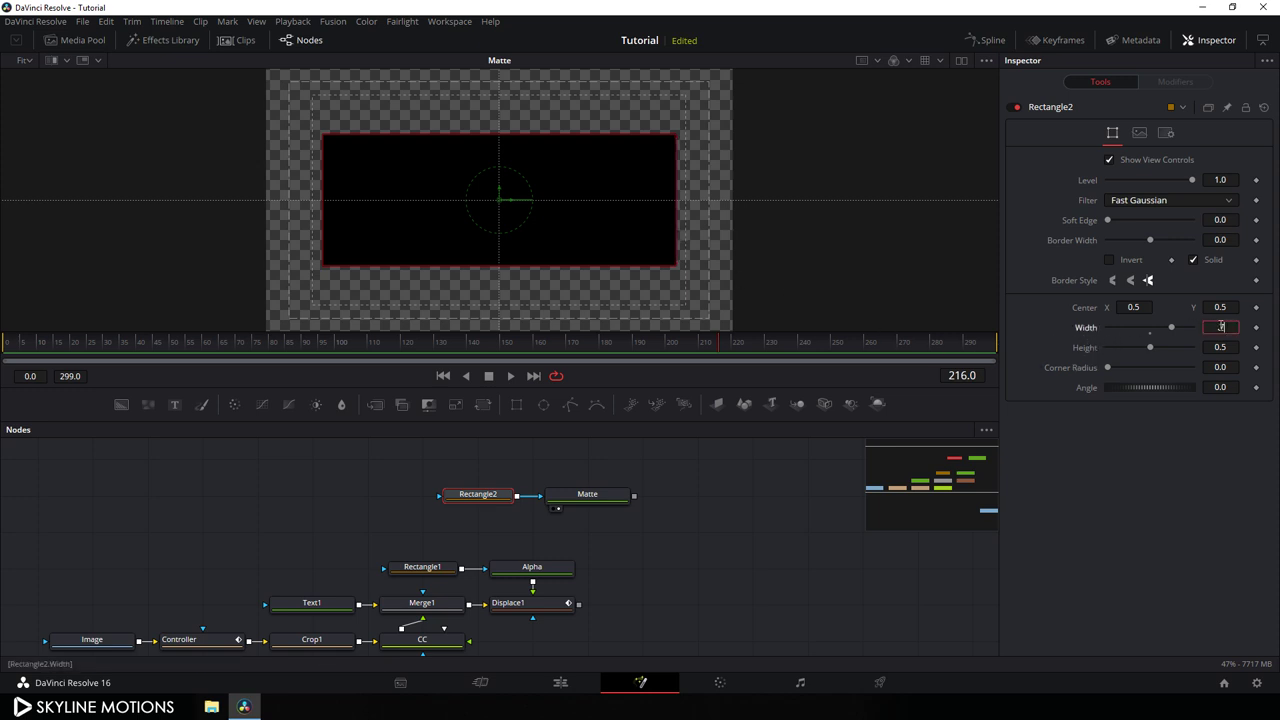
key("Return")
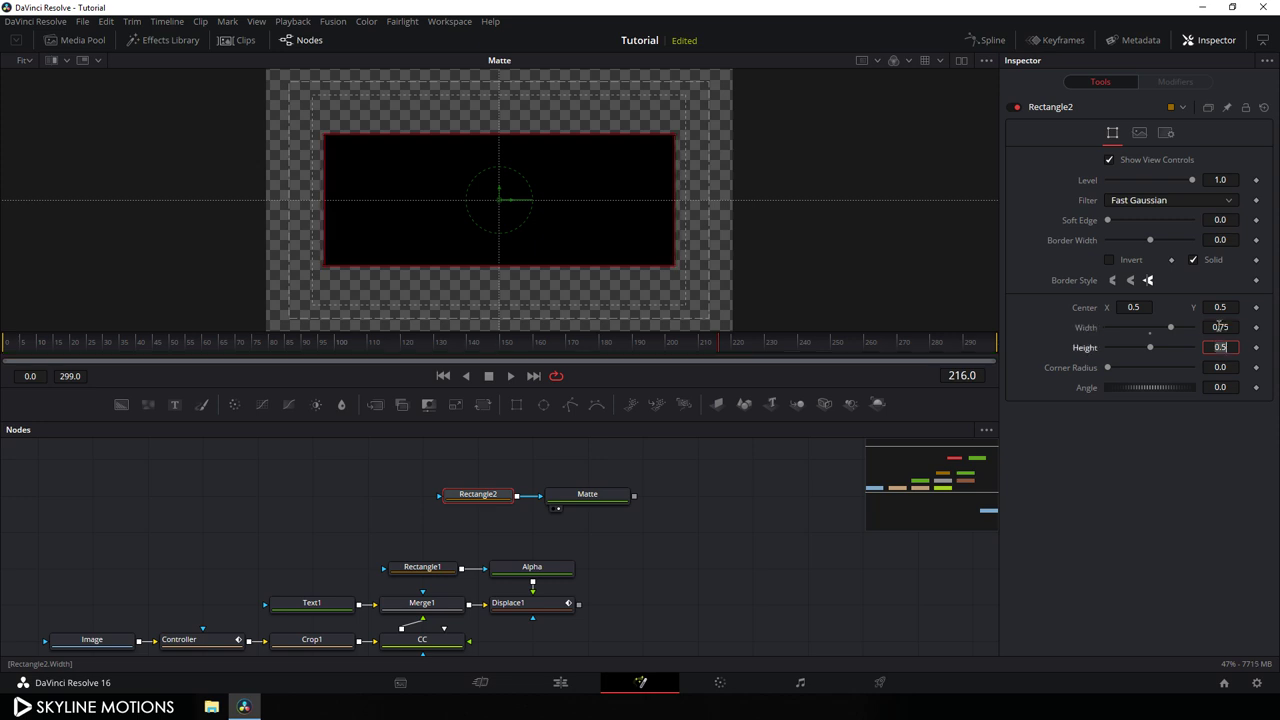
left_click_drag(751, 566, 754, 544)
left_click(755, 545)
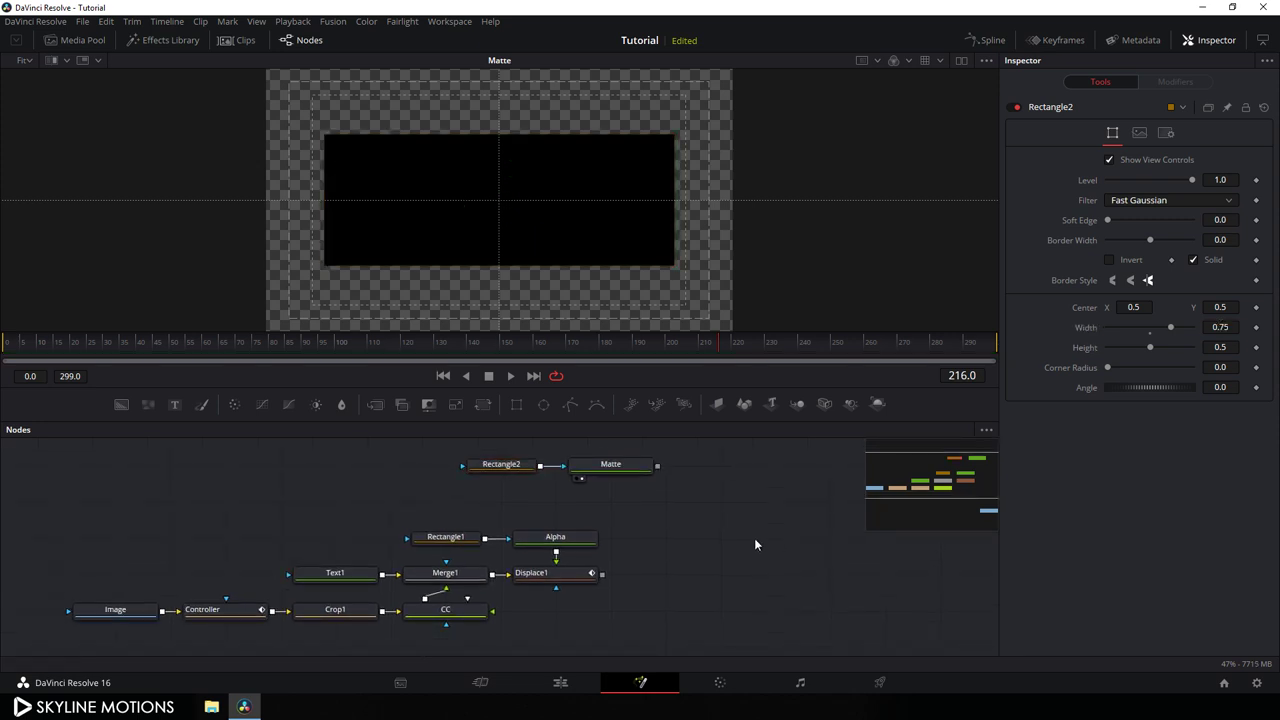
- Add Merge2 with Matte as background and Displace1 as foreground, and view it
left_click_drag(373, 406, 724, 549)
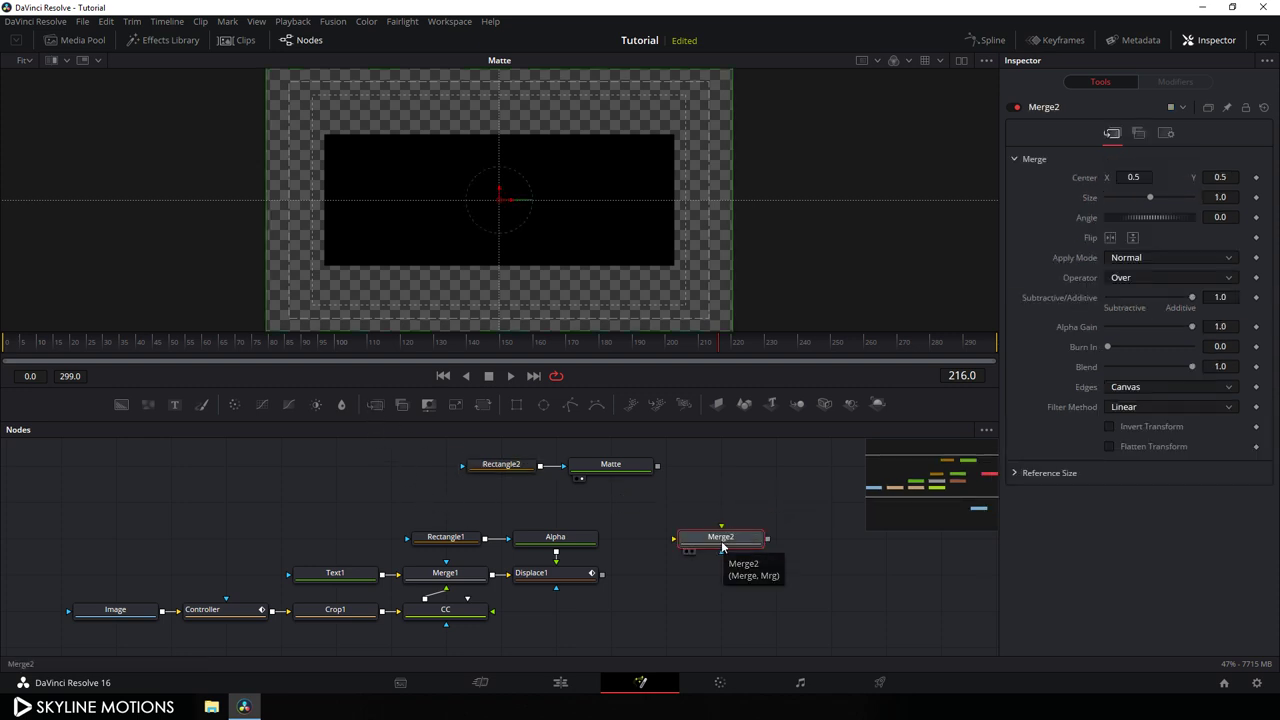
left_click_drag(585, 572, 523, 237)
left_click_drag(610, 464, 634, 191)
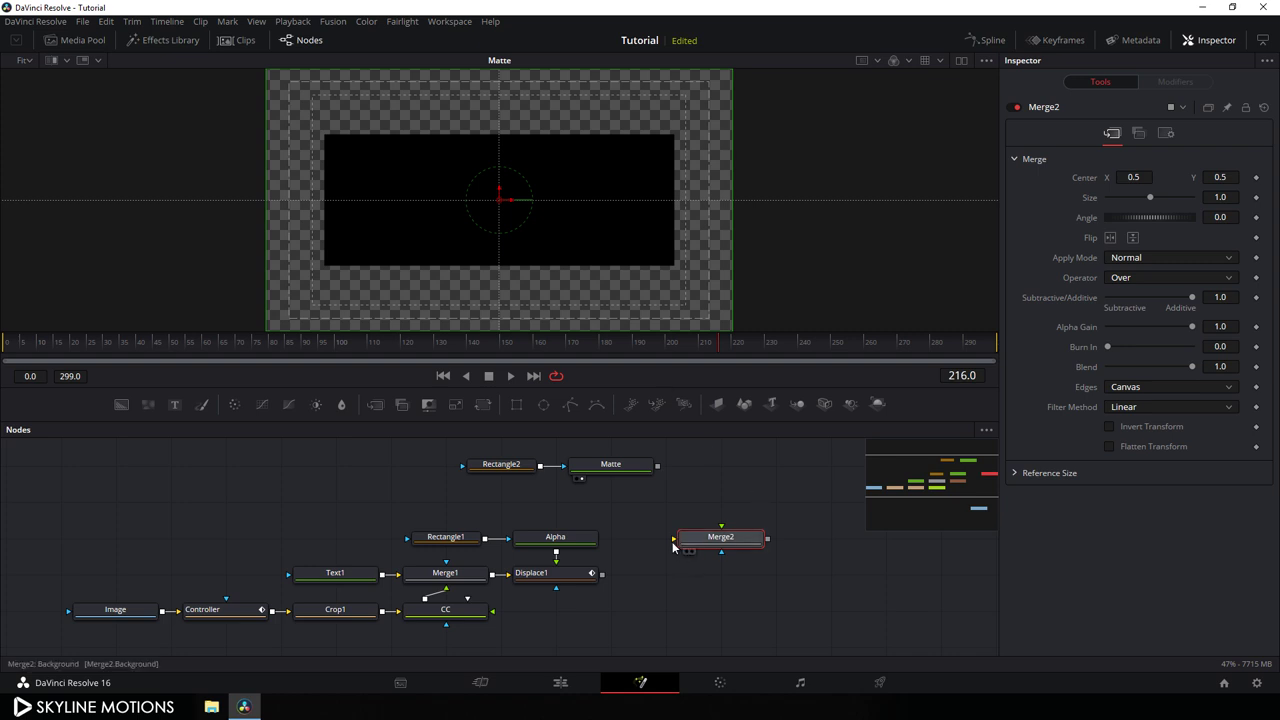
left_click_drag(673, 540, 611, 479)
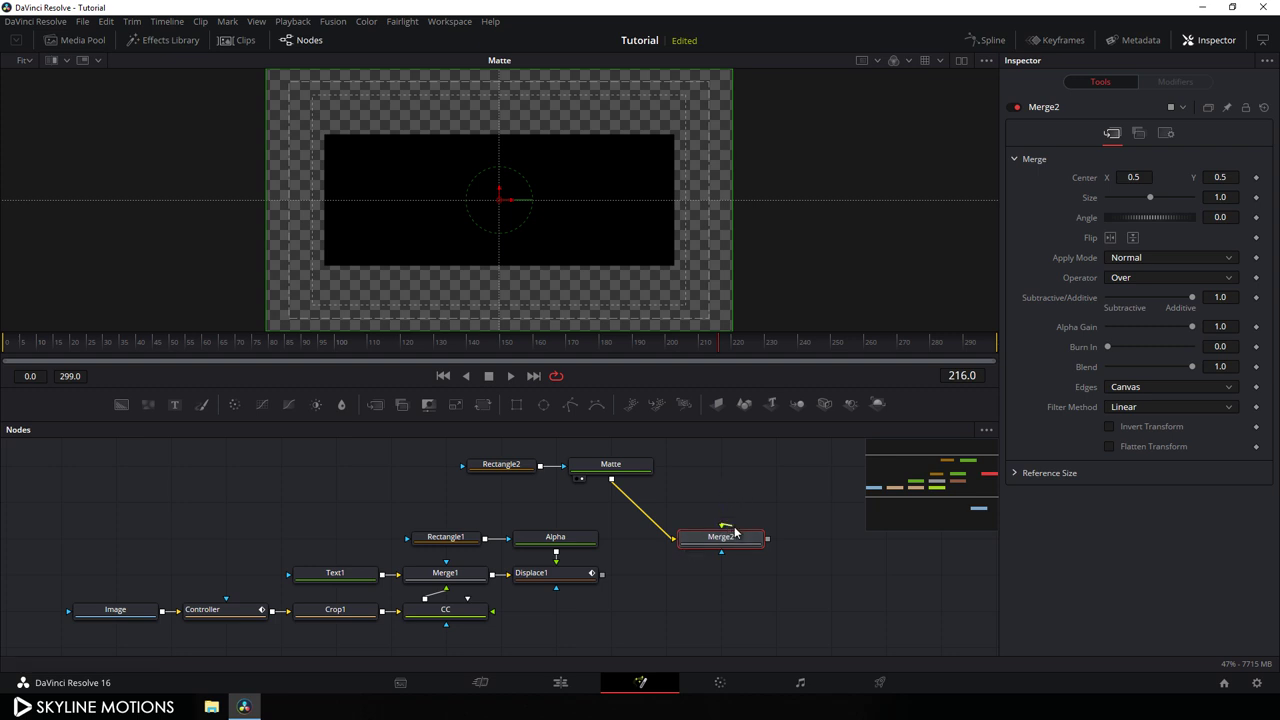
left_click_drag(721, 525, 572, 581)
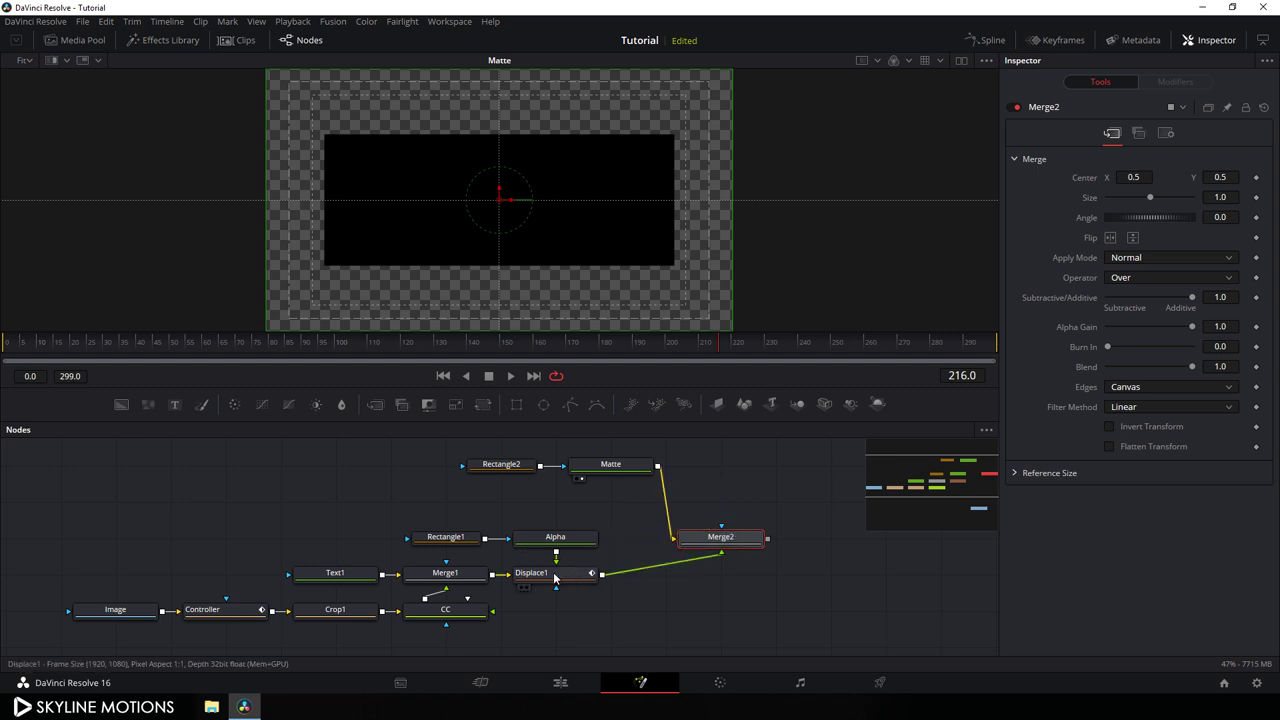
left_click_drag(719, 548, 722, 472)
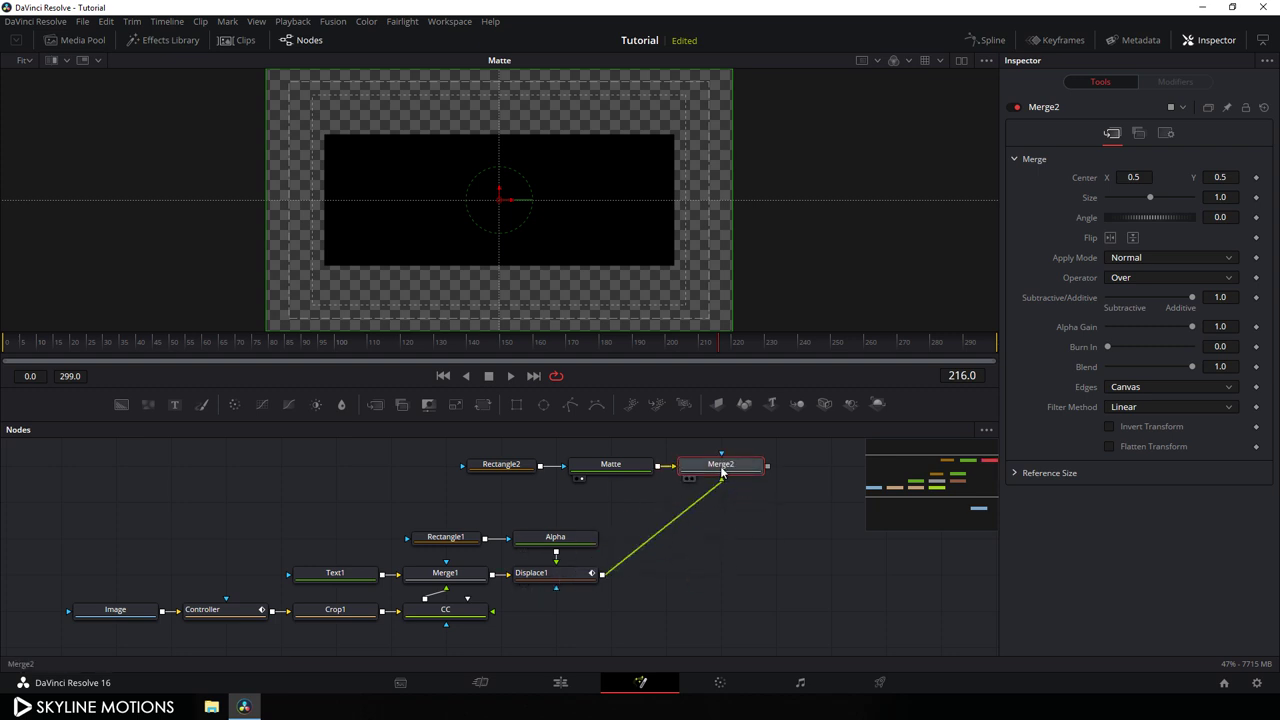
key("1")
- Set Merge2's Operator to In so letters show only inside the matte
left_click_drag(481, 498, 666, 471)
left_click(684, 481)
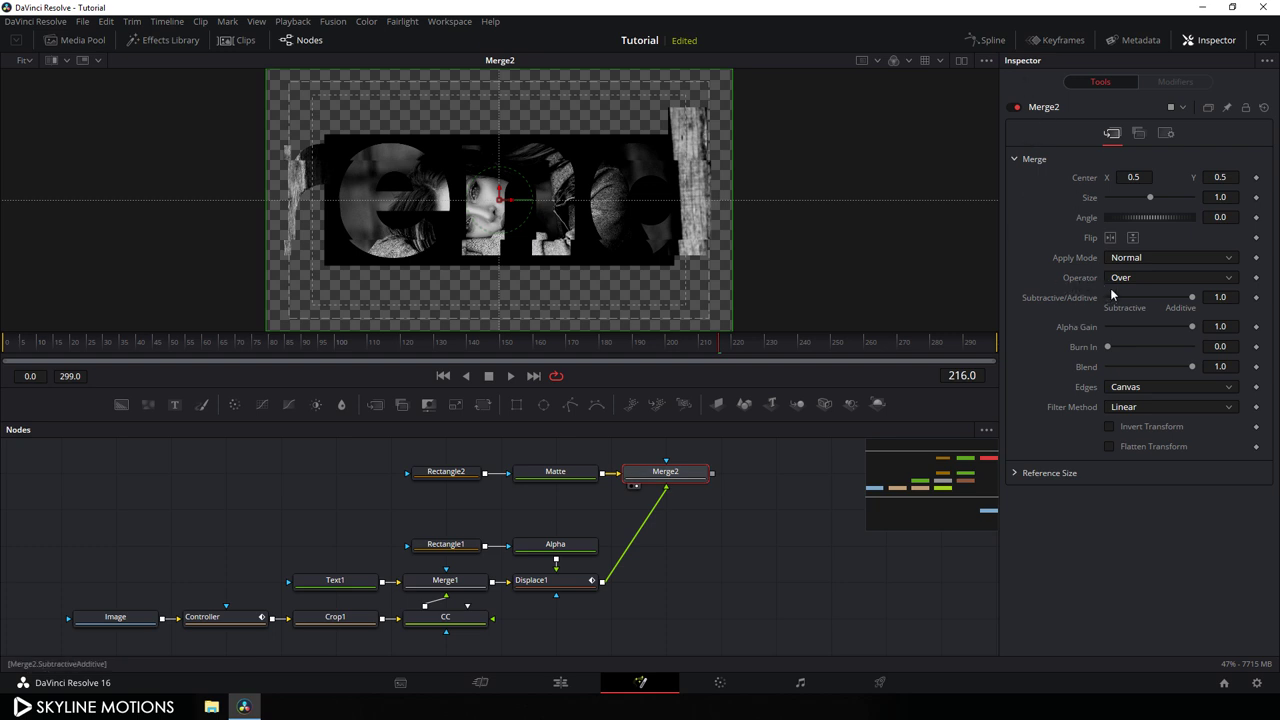
left_click(1133, 278)
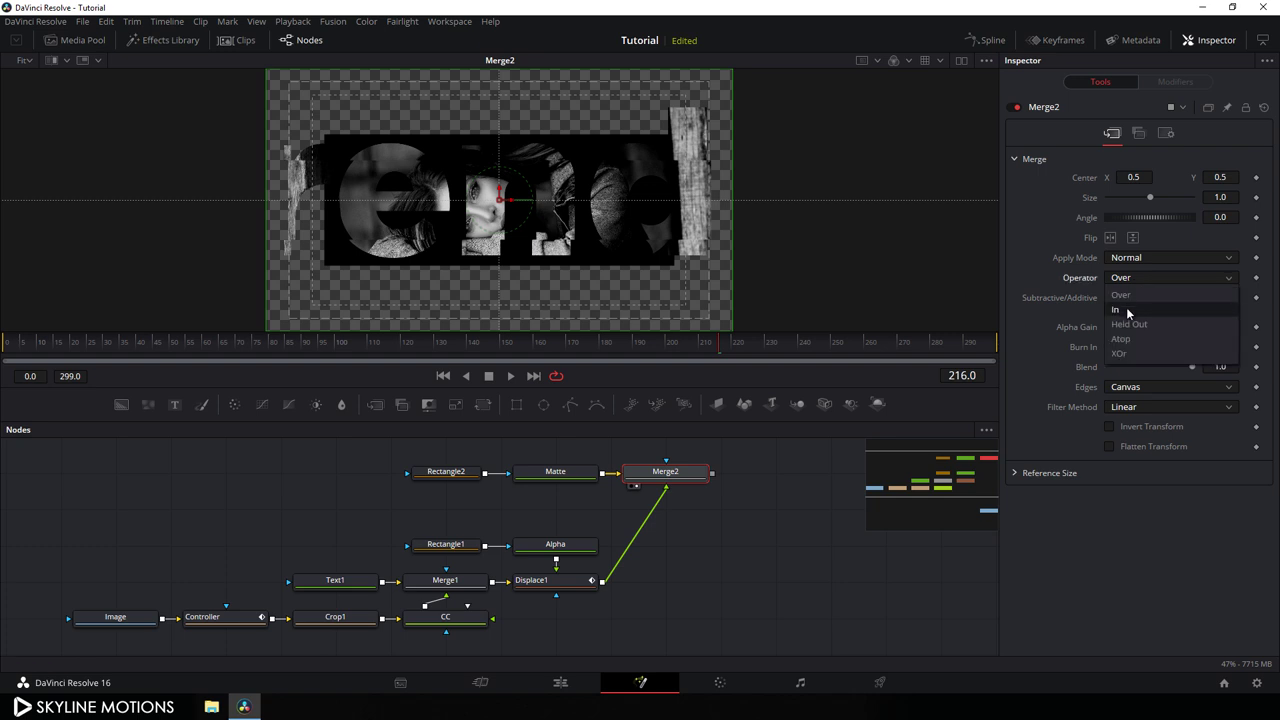
left_click(1120, 310)
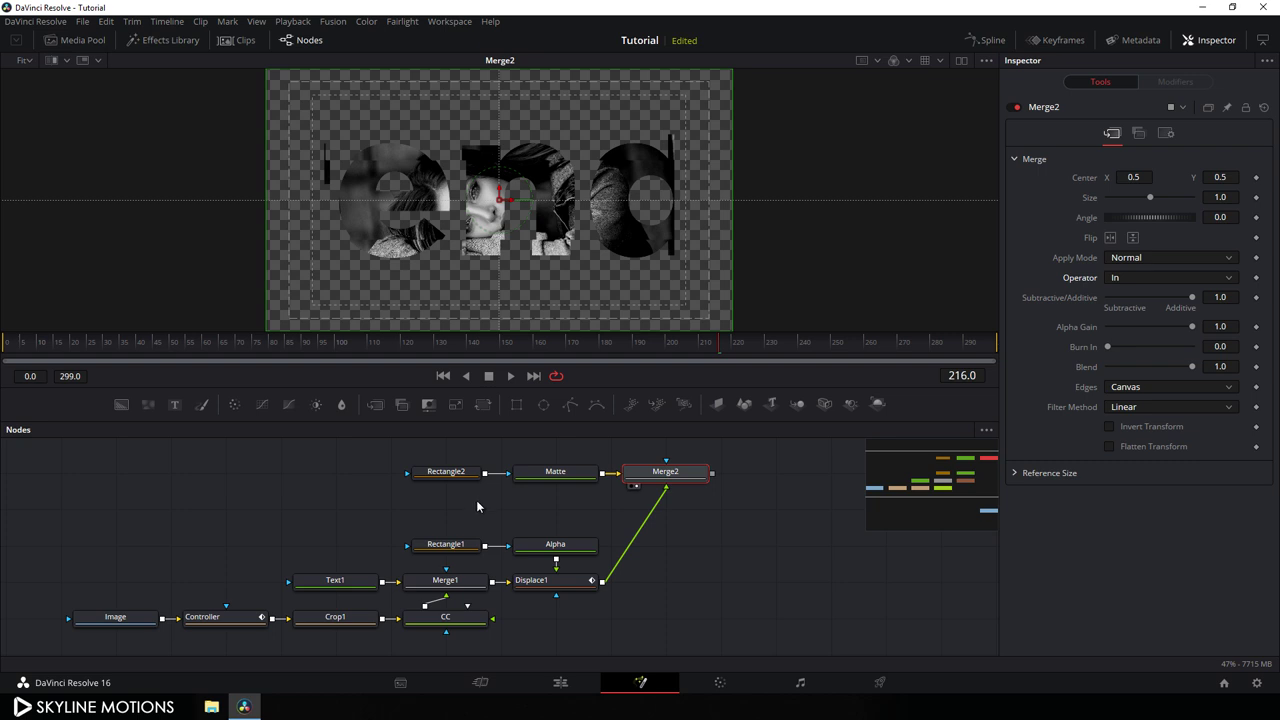
left_click_drag(476, 500, 756, 448)
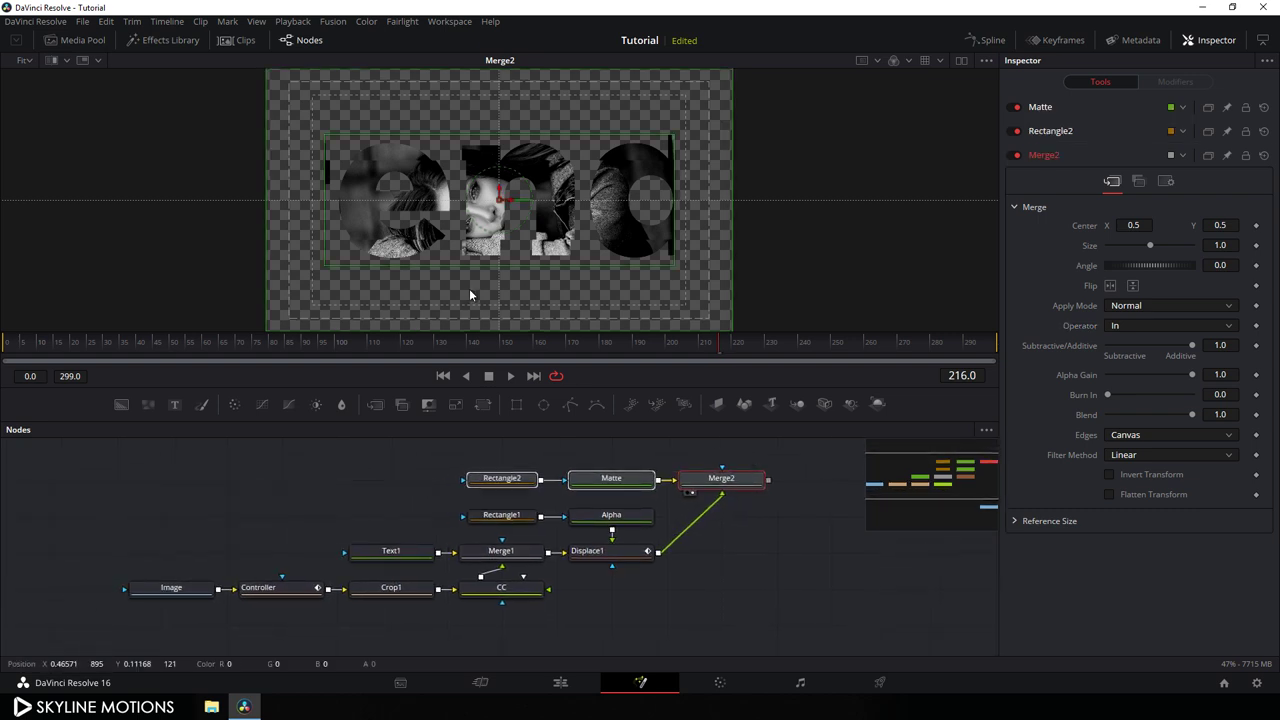
- At frame 0, move Text1's Center to the right and keyframe it
left_click(389, 553)
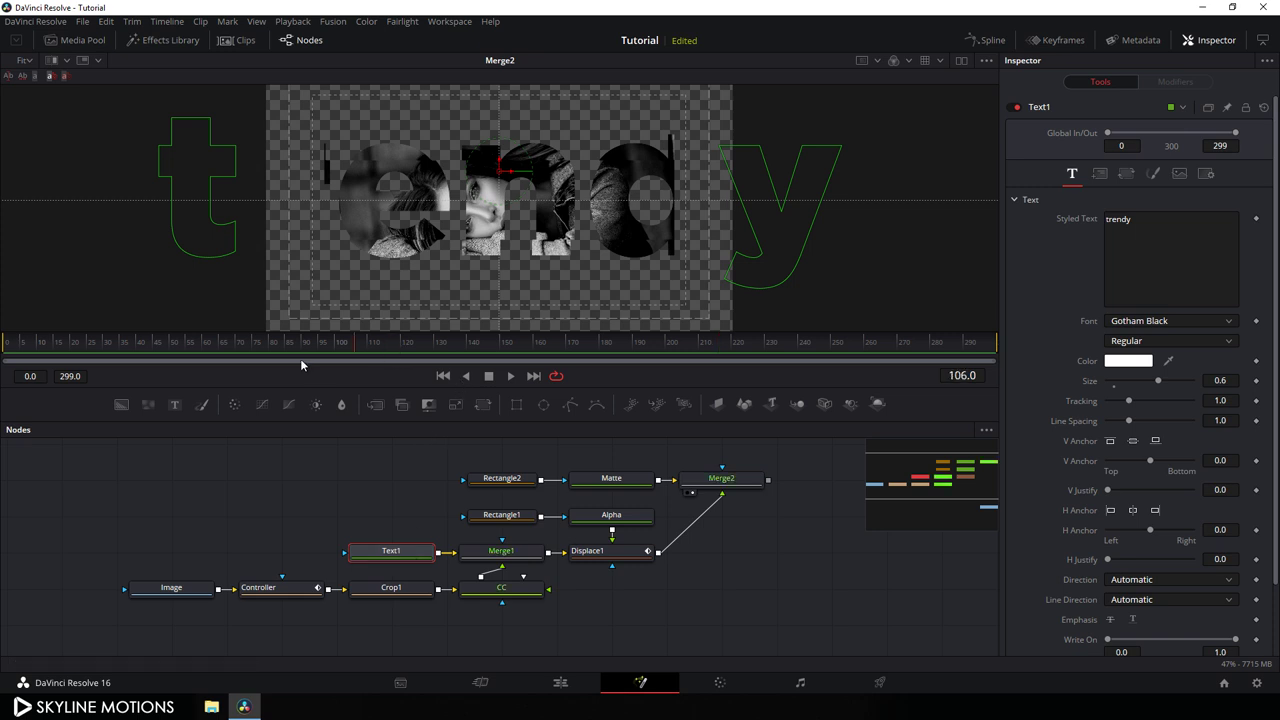
key("Home")
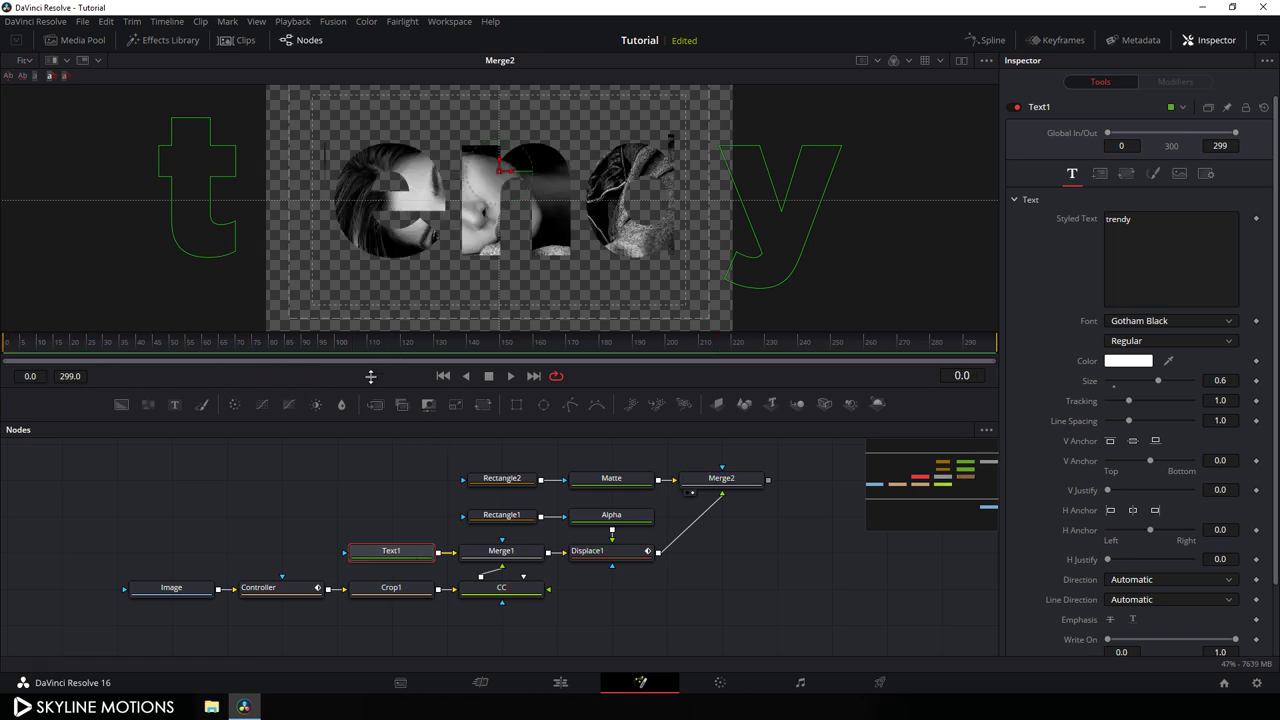
left_click(1099, 175)
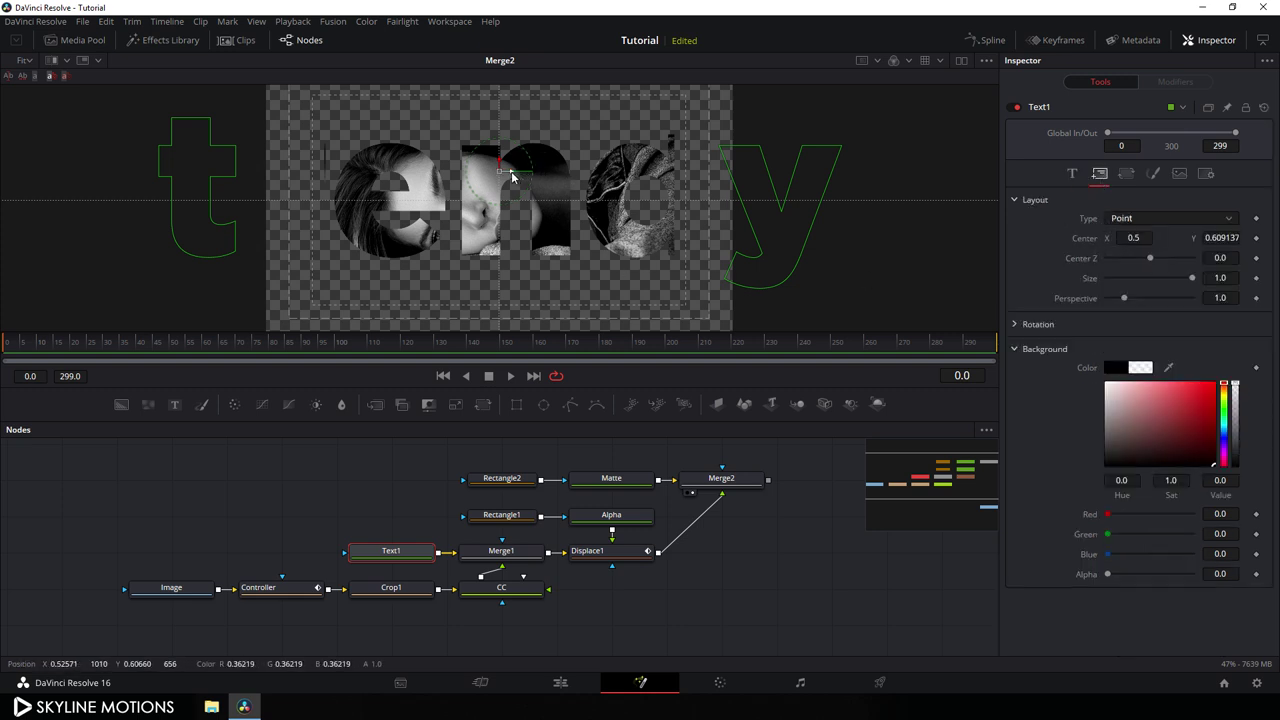
left_click_drag(515, 176, 672, 188)
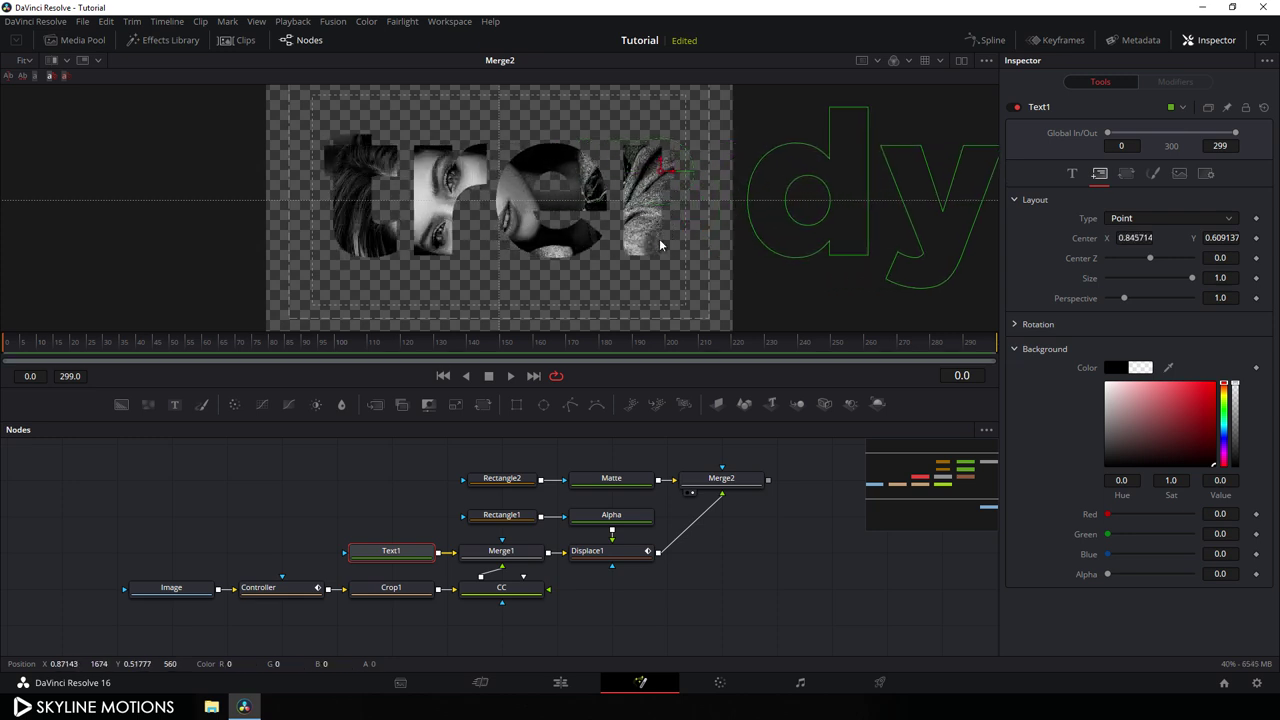
right_click(1088, 238)
left_click(1102, 247)
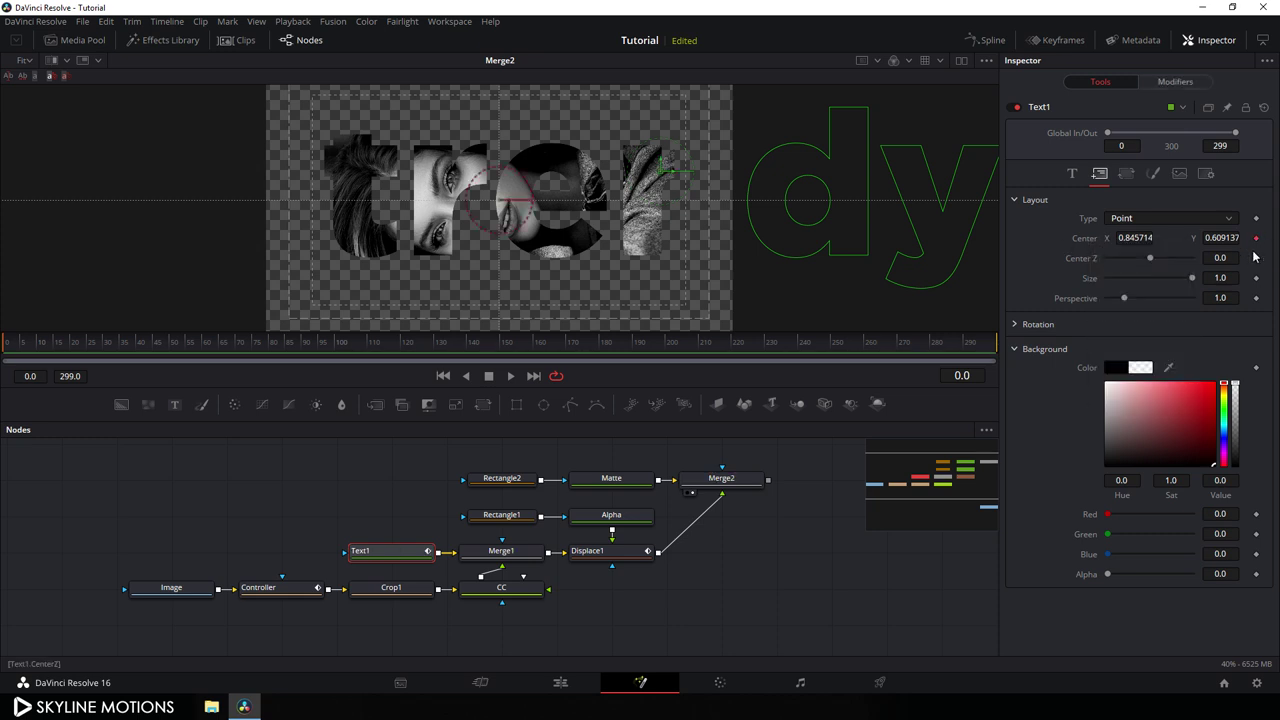
- At frame 299, move the text's Center to the left so it slides across
key("End")
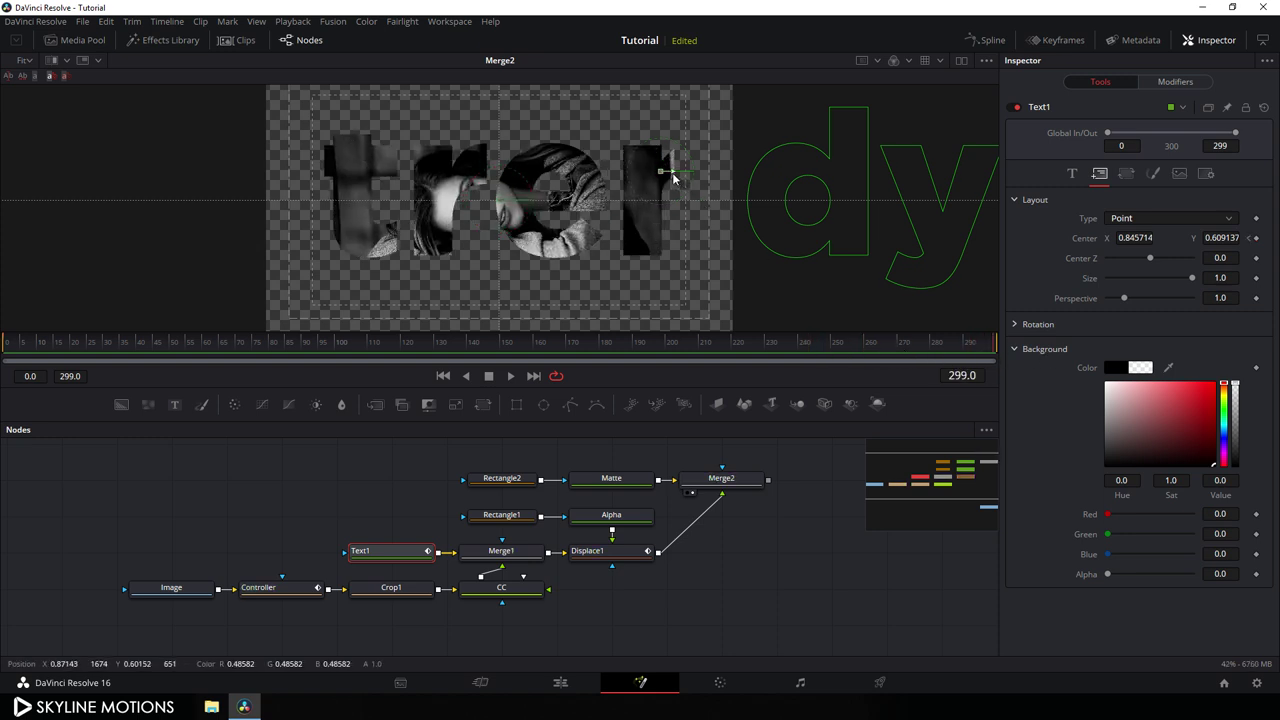
left_click_drag(674, 173, 363, 189)
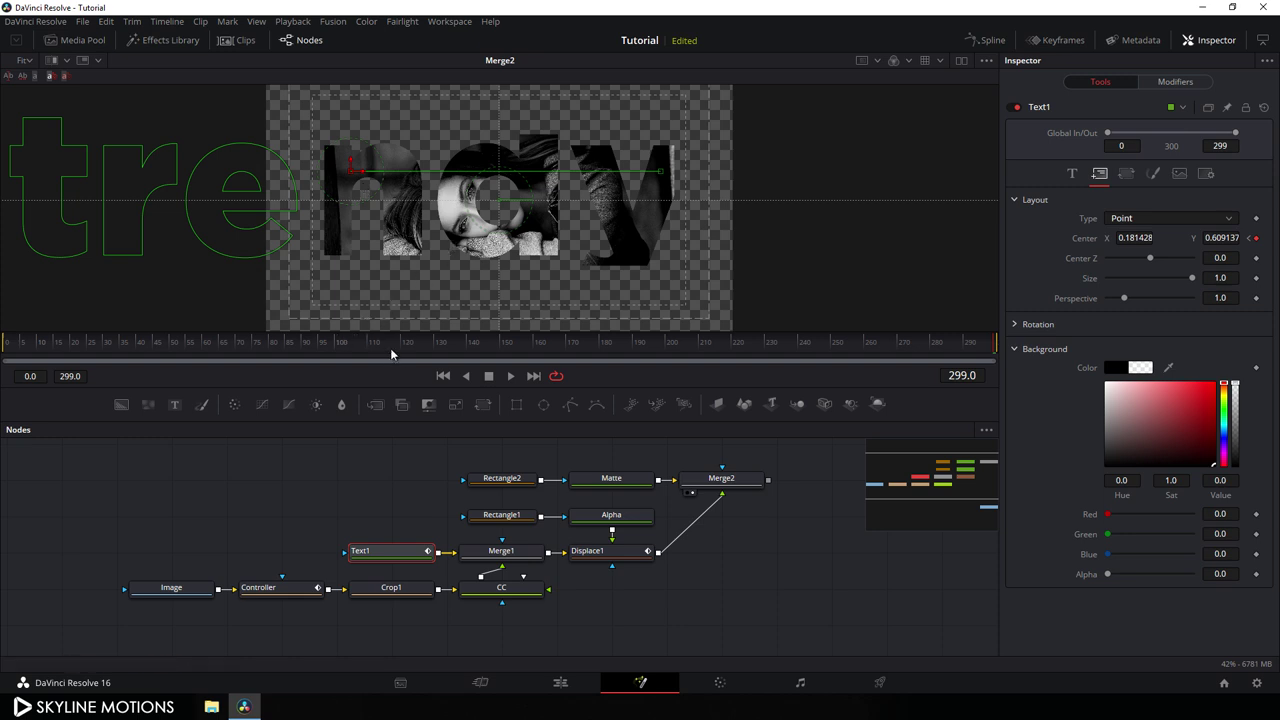
left_click_drag(391, 349, 620, 347)
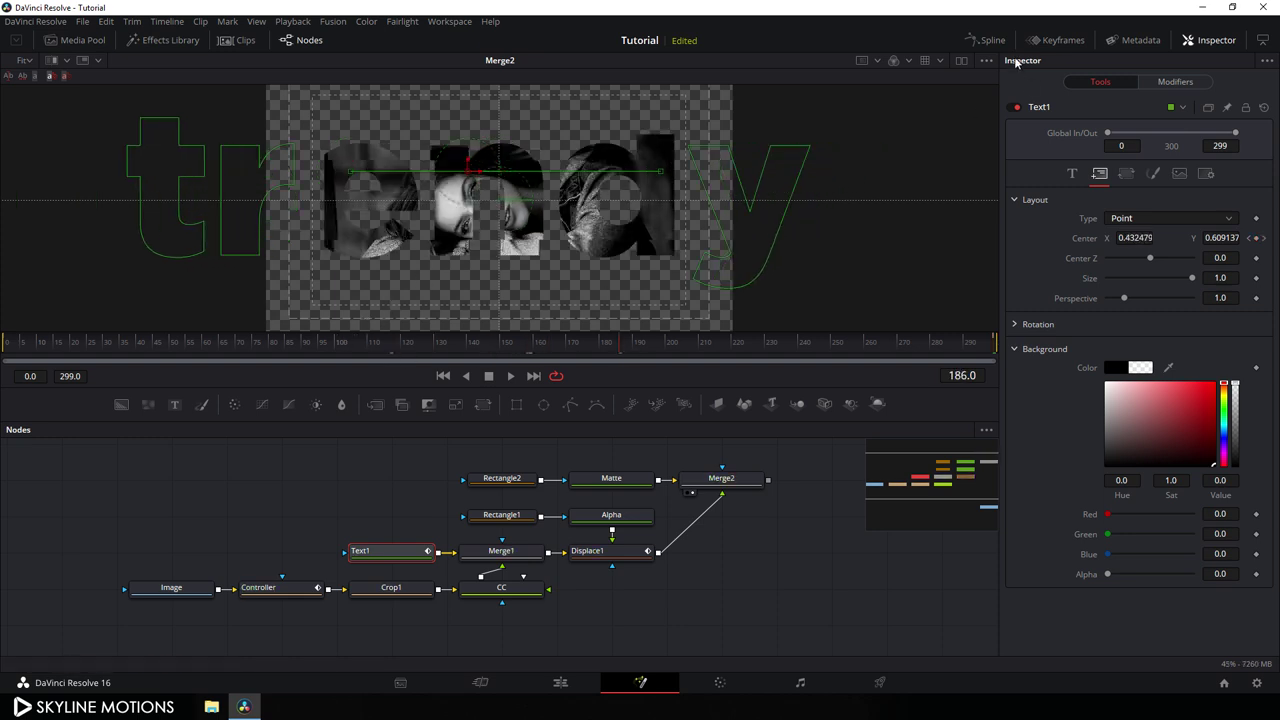
left_click(987, 40)
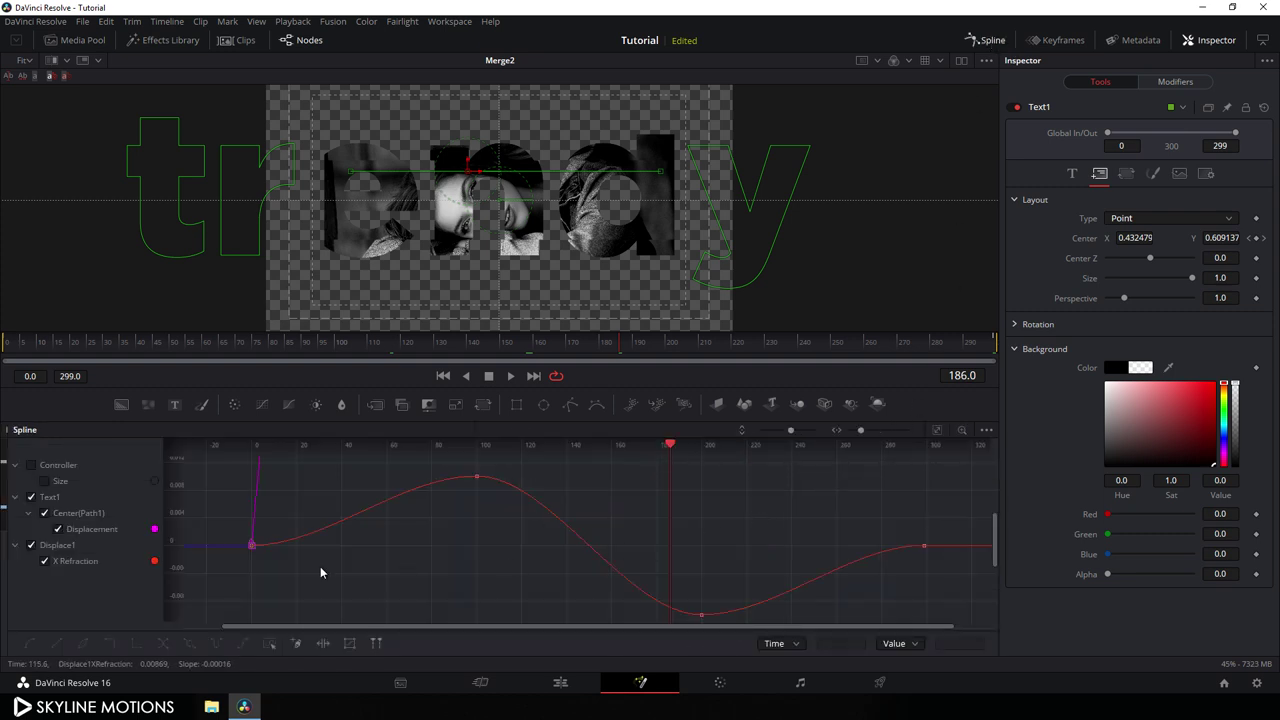
- Hide the Displace1 curve, smooth Text1's Displacement keys, and shape handles to rise early and settle gently
left_click(31, 546)
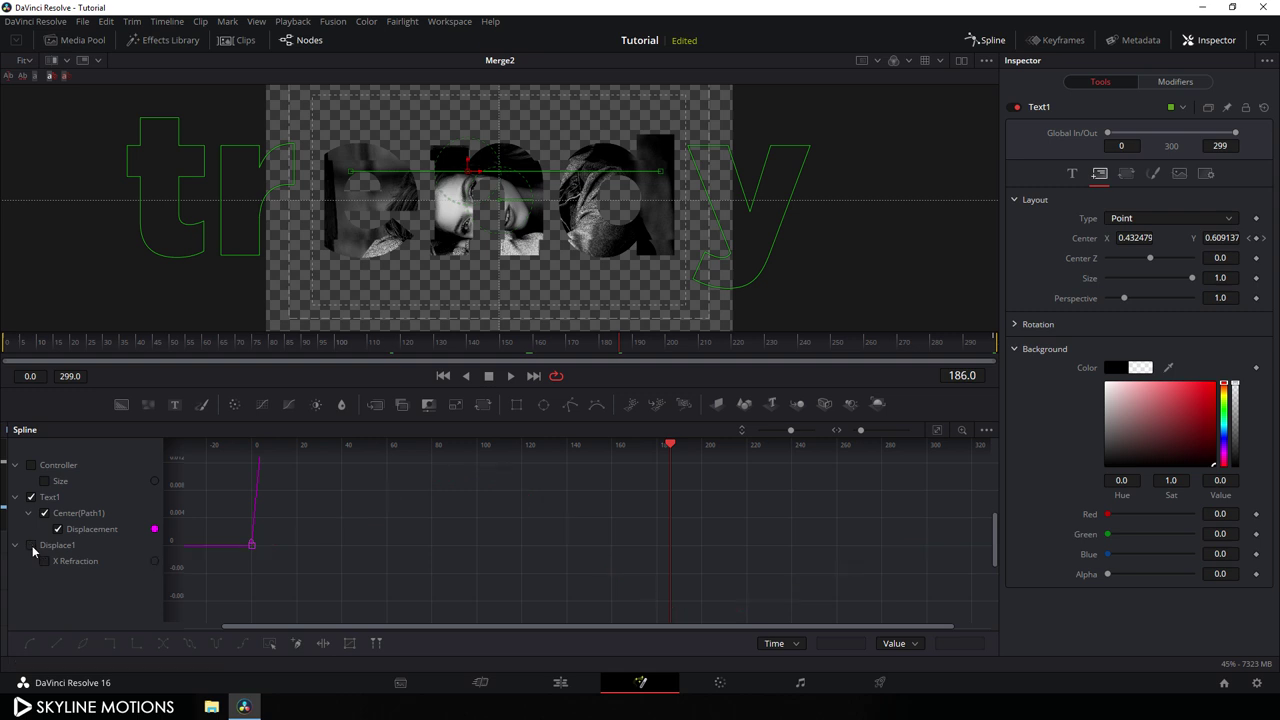
left_click(935, 432)
left_click_drag(946, 462, 240, 627)
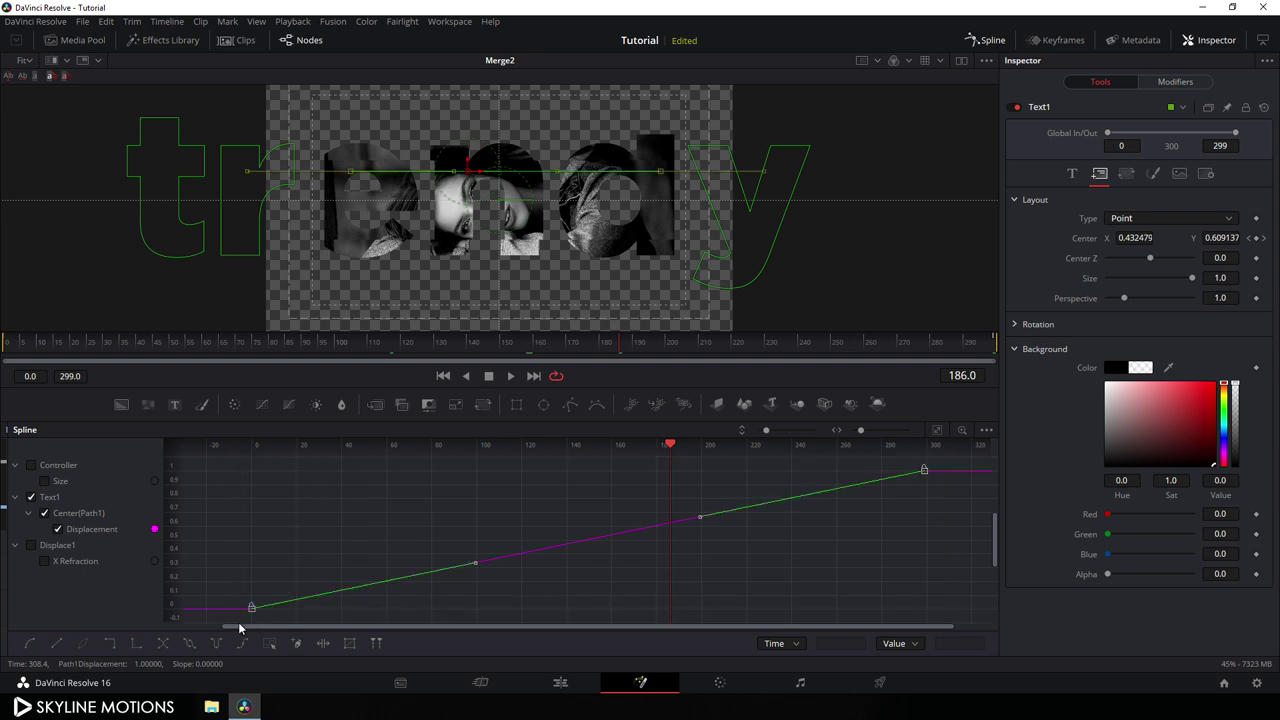
key("shift+s")
left_click_drag(671, 445, 251, 493)
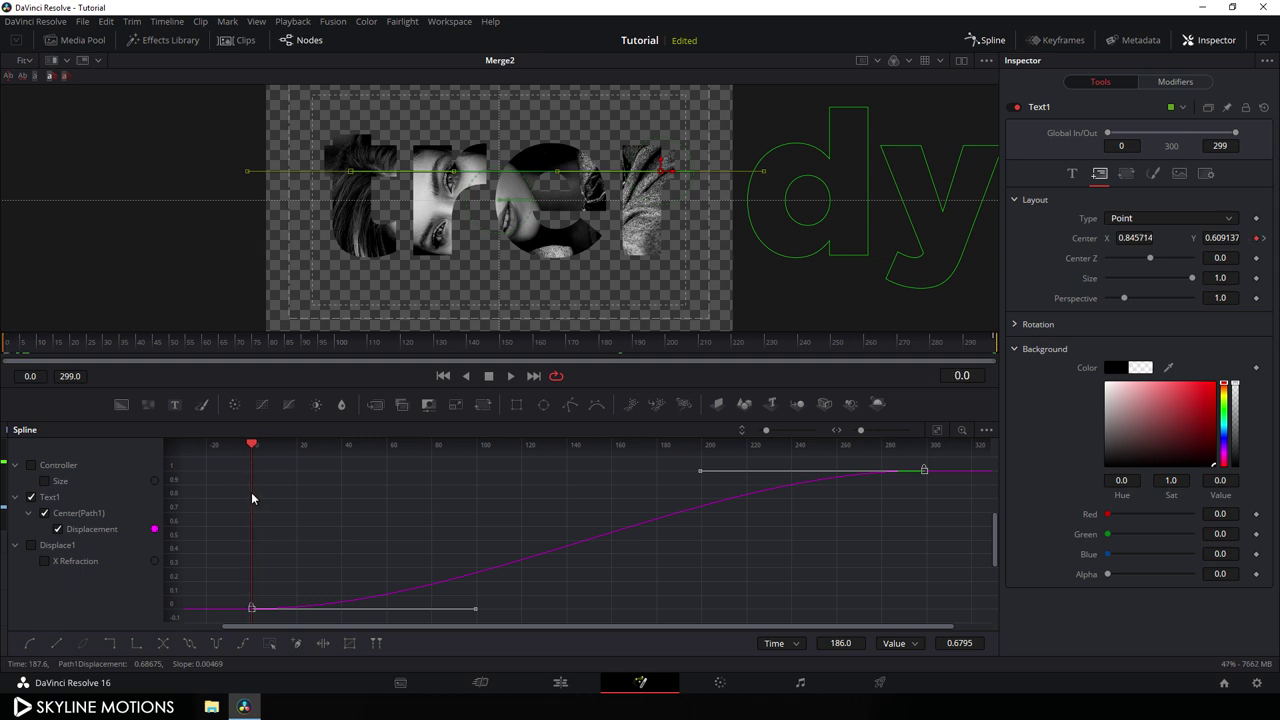
left_click_drag(698, 475, 249, 474)
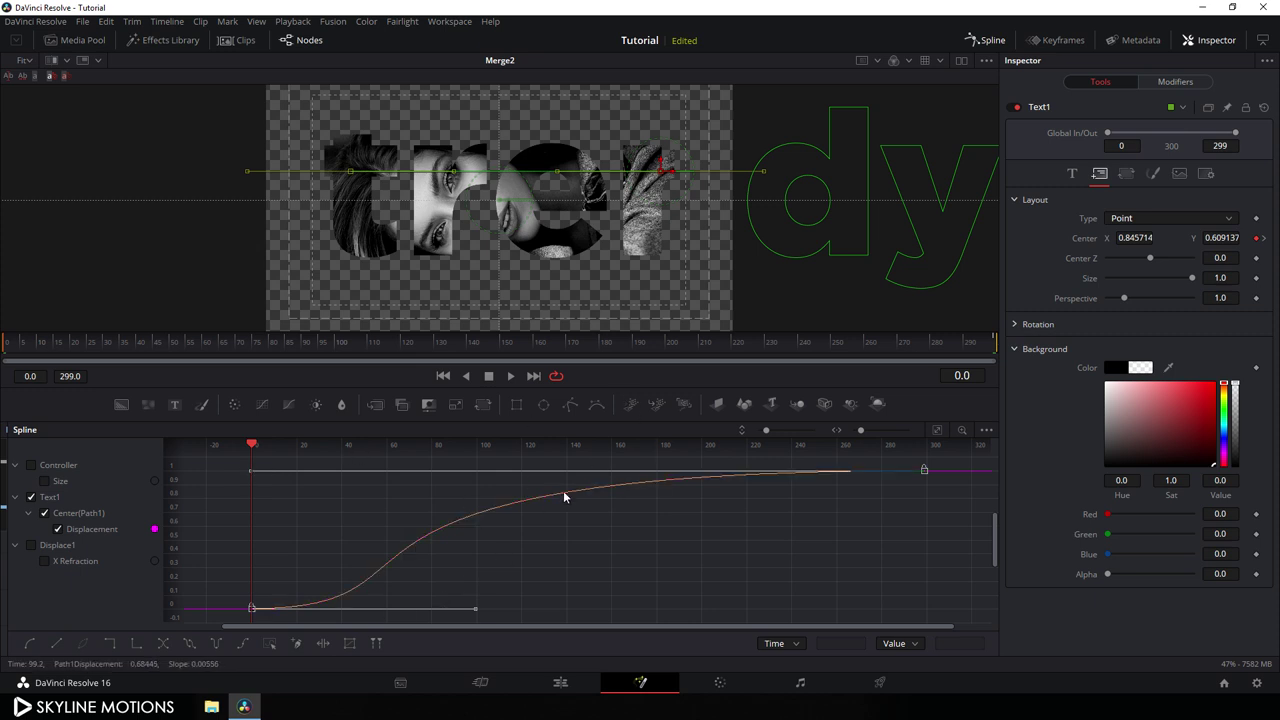
- Add a Text2 node reading TRENDY
left_click(988, 41)
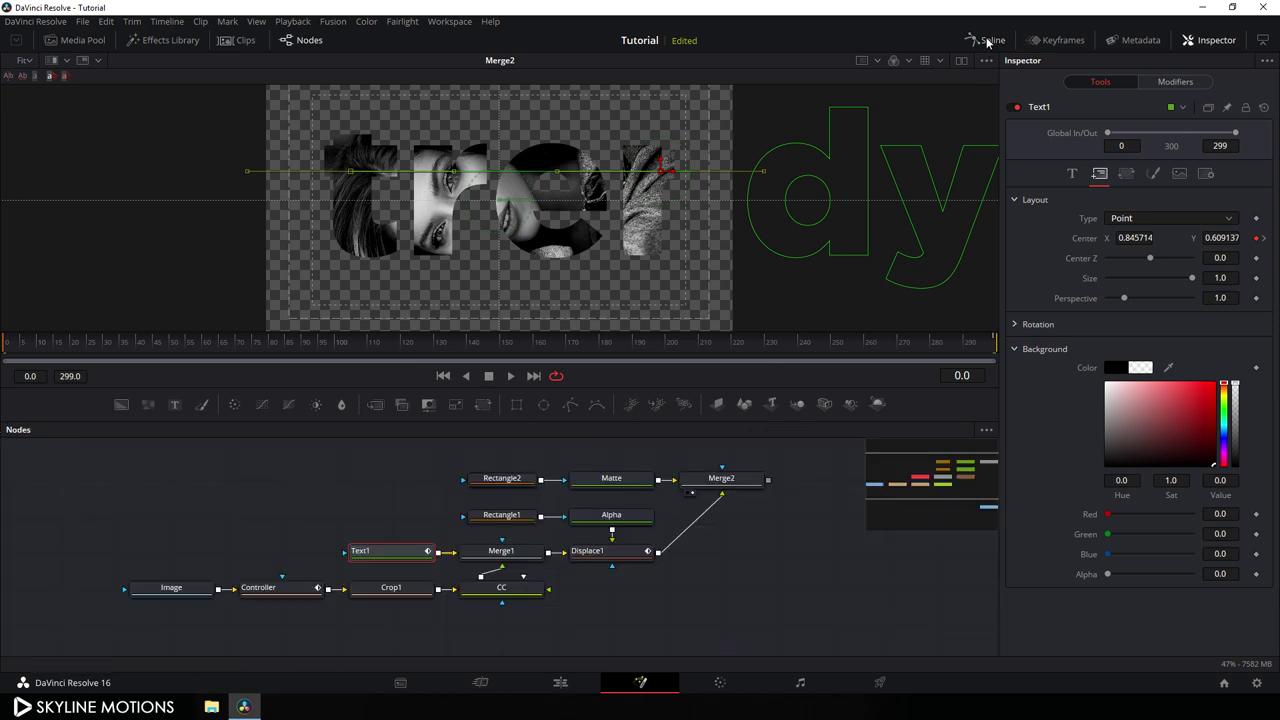
key("shift+space")
left_click_drag(786, 493, 692, 535)
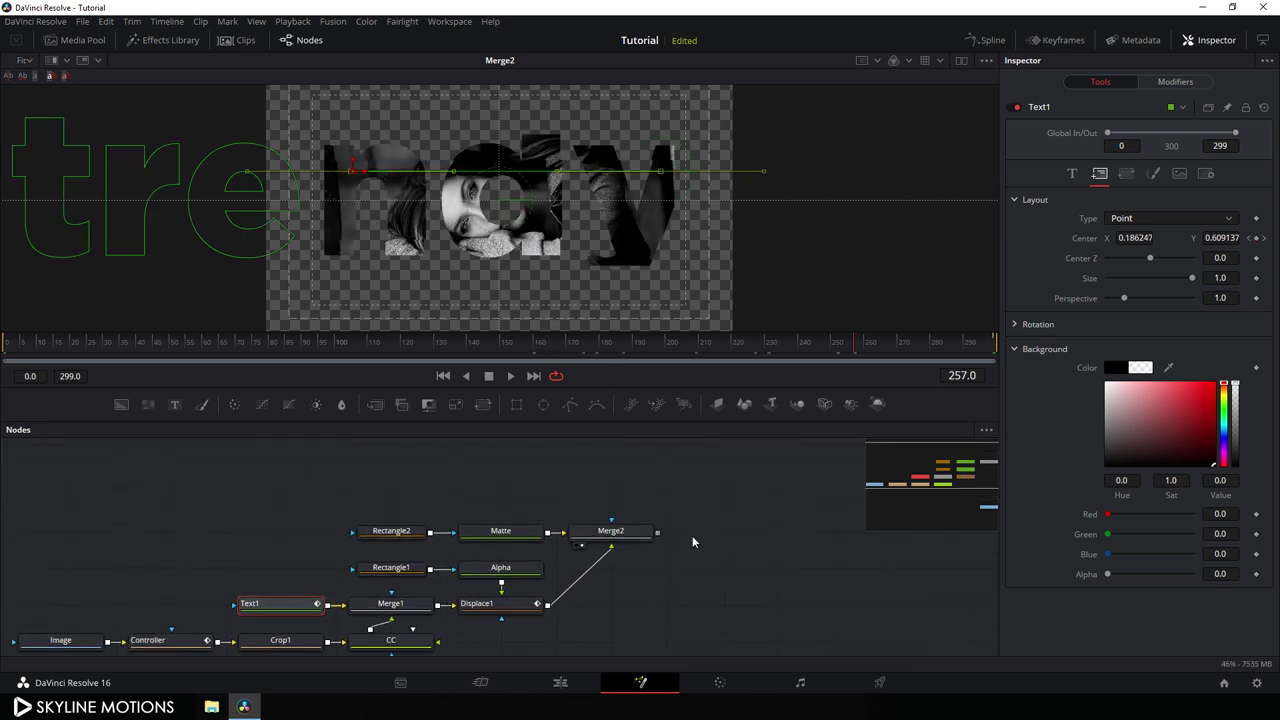
left_click(723, 506)
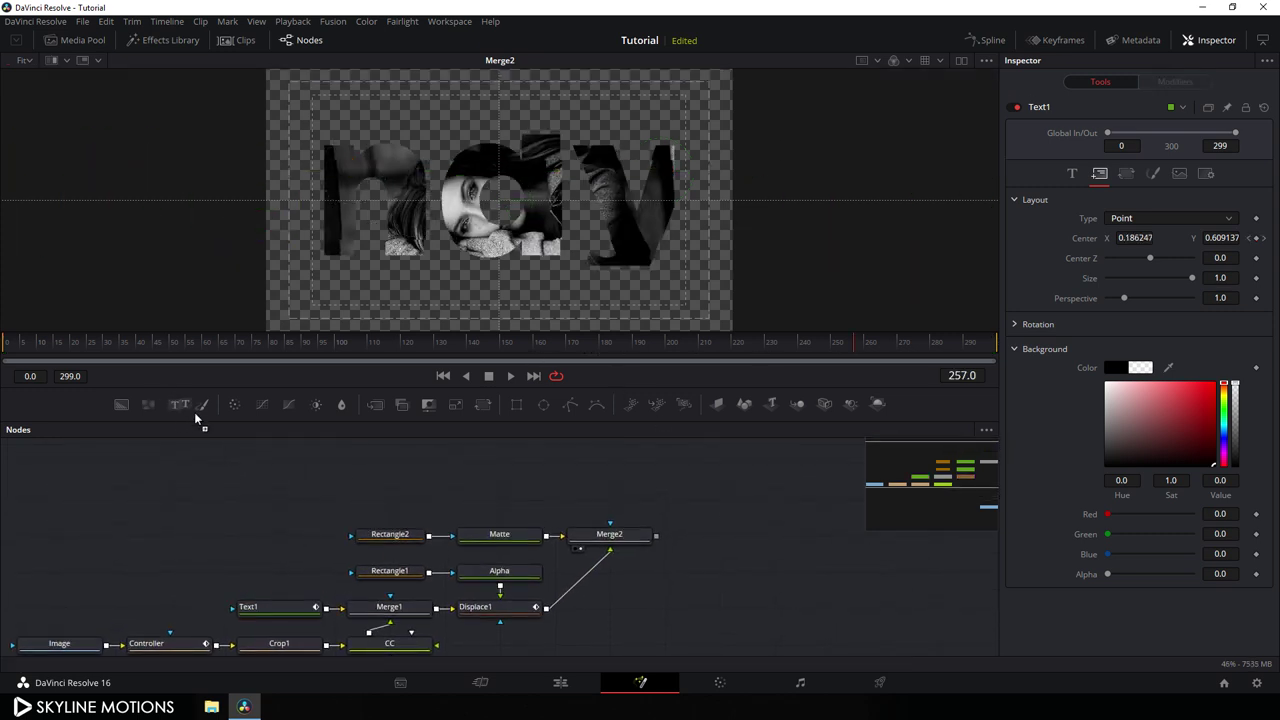
left_click_drag(196, 418, 545, 224)
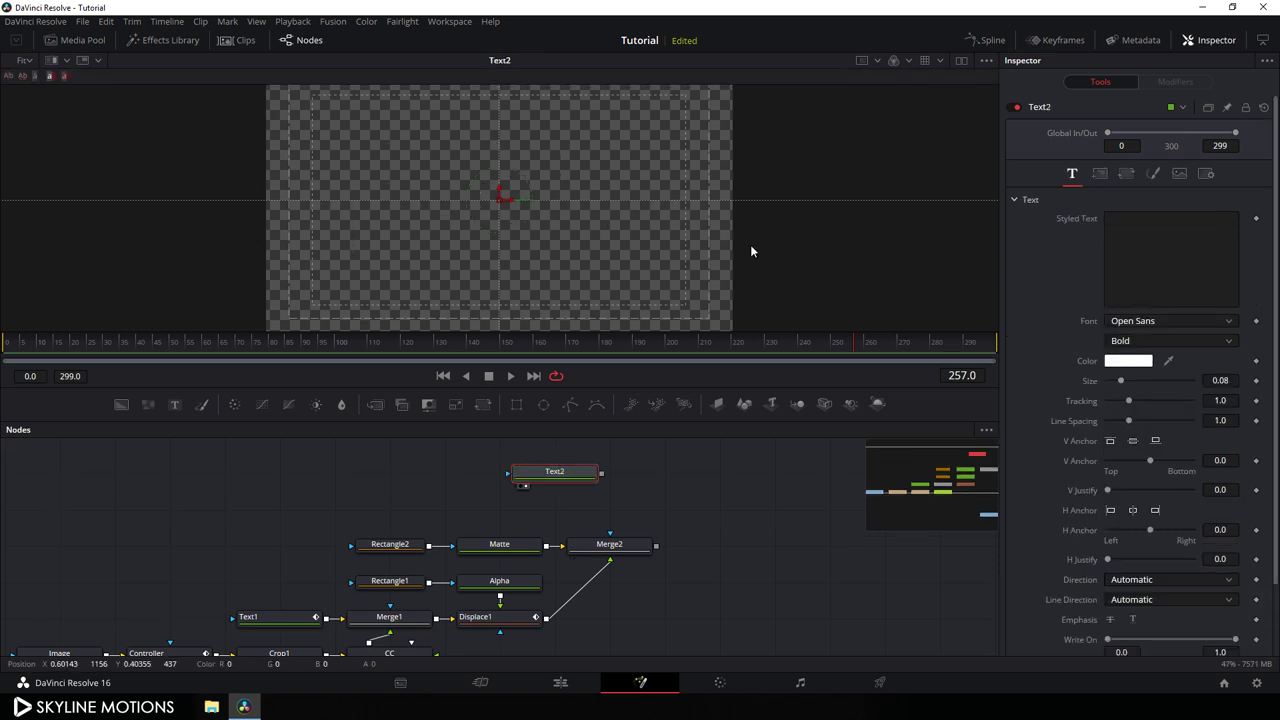
left_click(1135, 253)
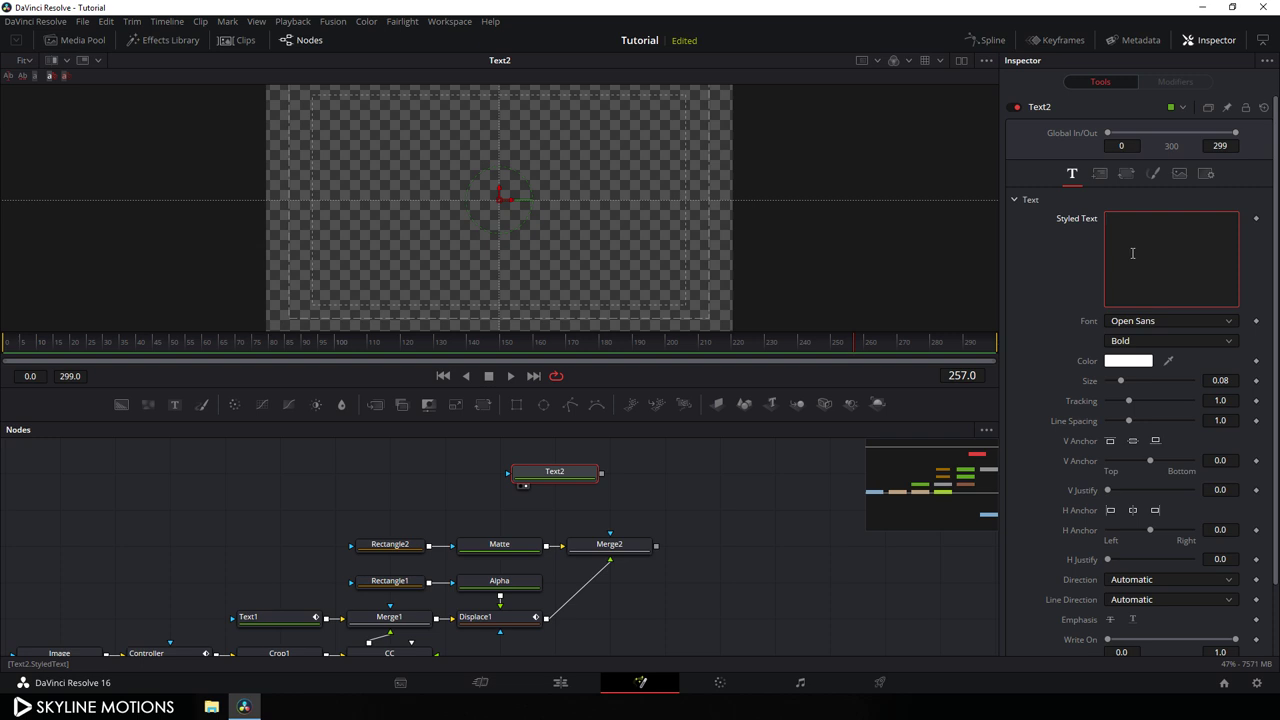
type("TRENDY")
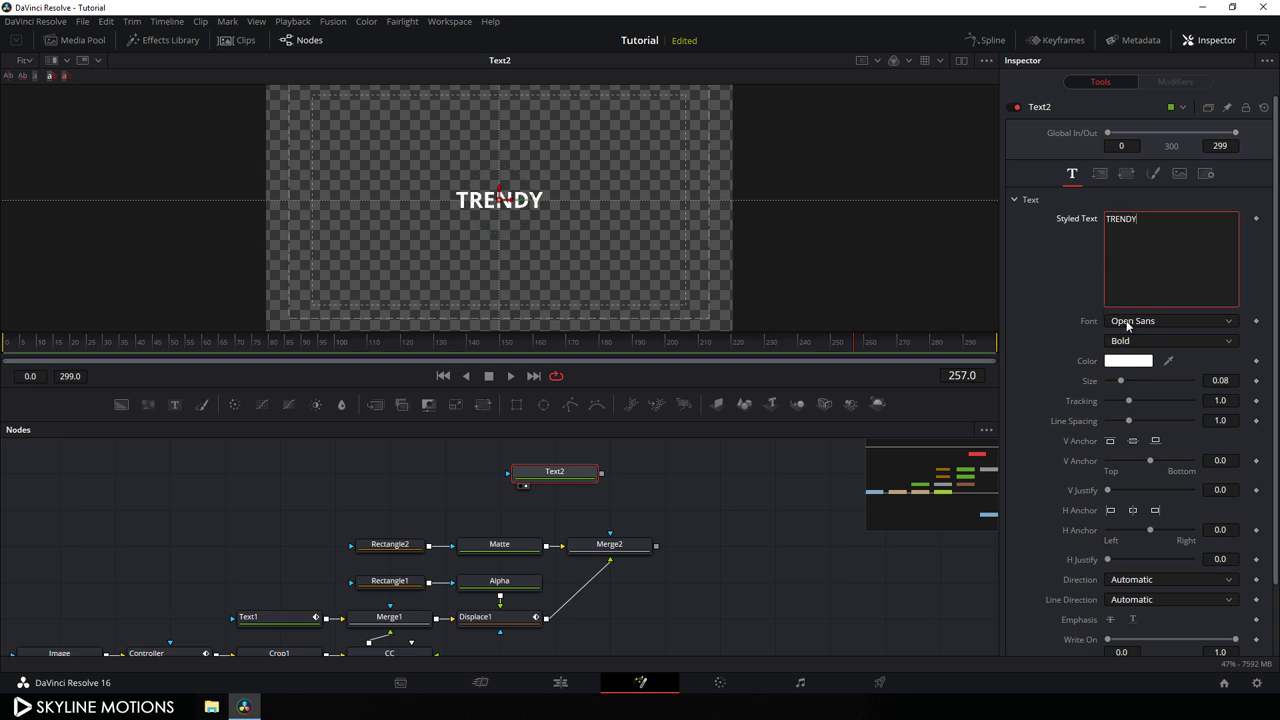
- Set the TRENDY text to Gotham Bold at size 0.1
left_click(1128, 320)
scroll(1148, 519, "up", 10)
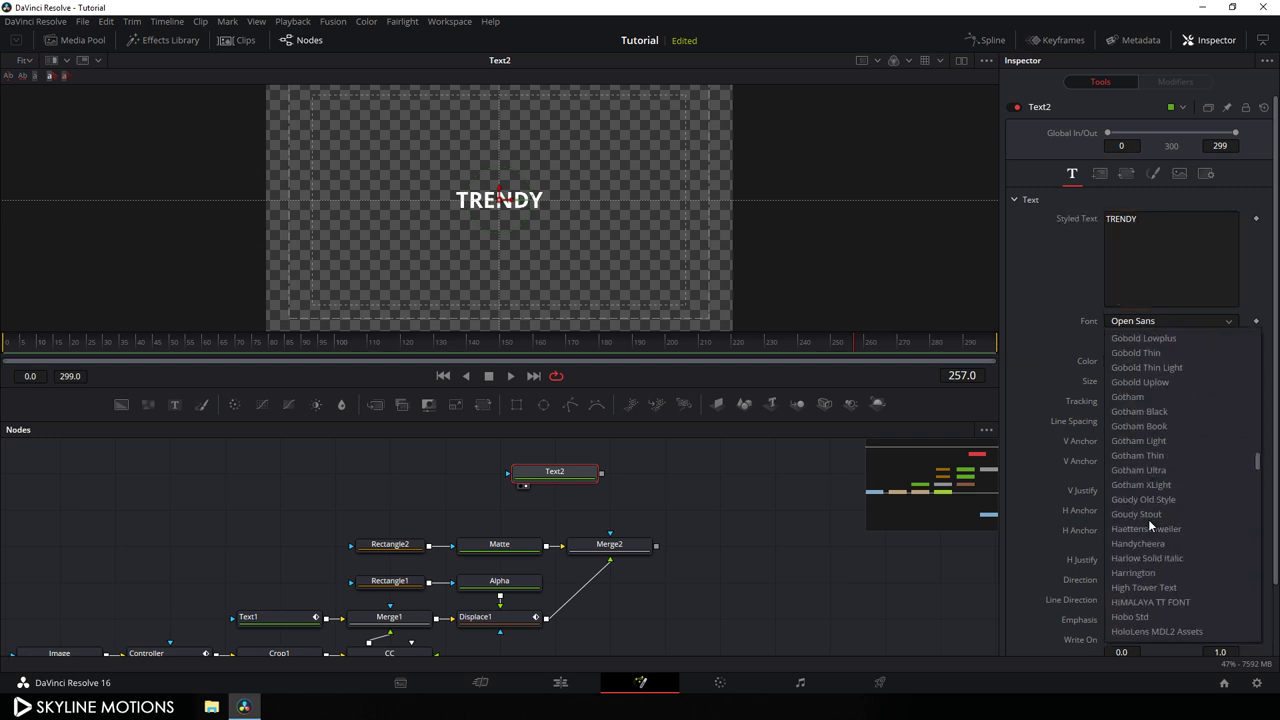
scroll(1148, 519, "up", 3)
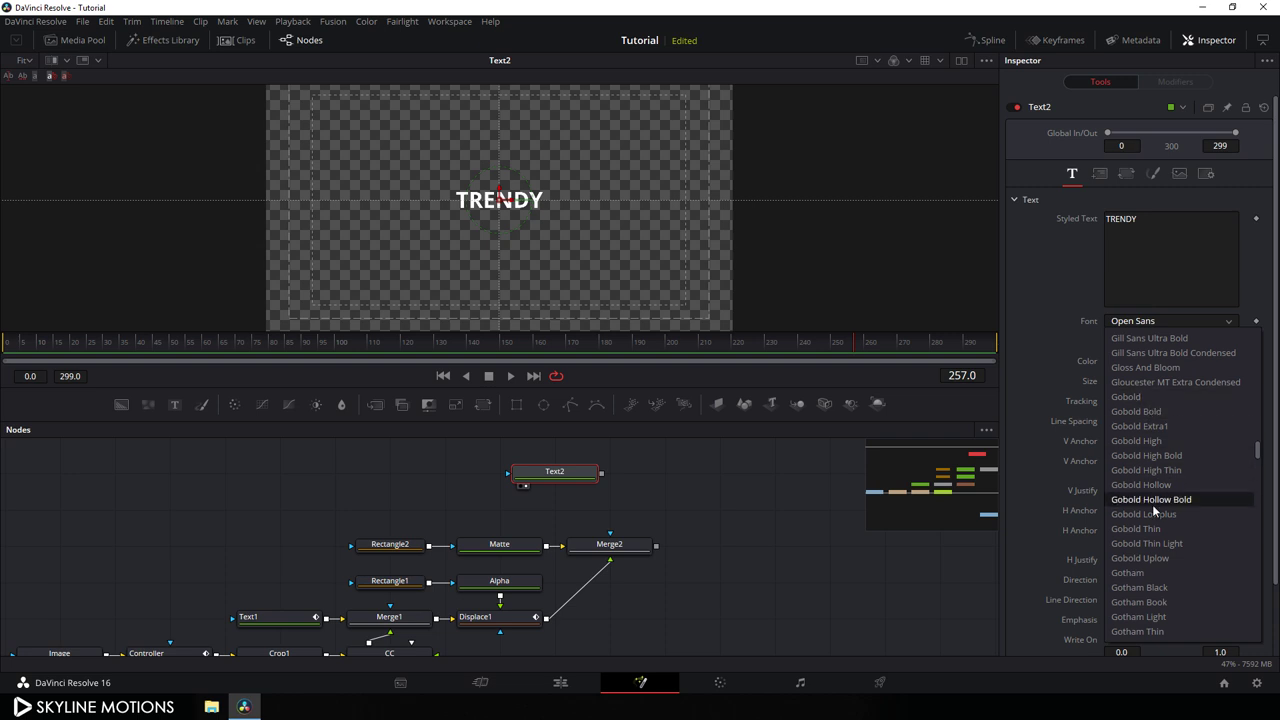
left_click(1152, 504)
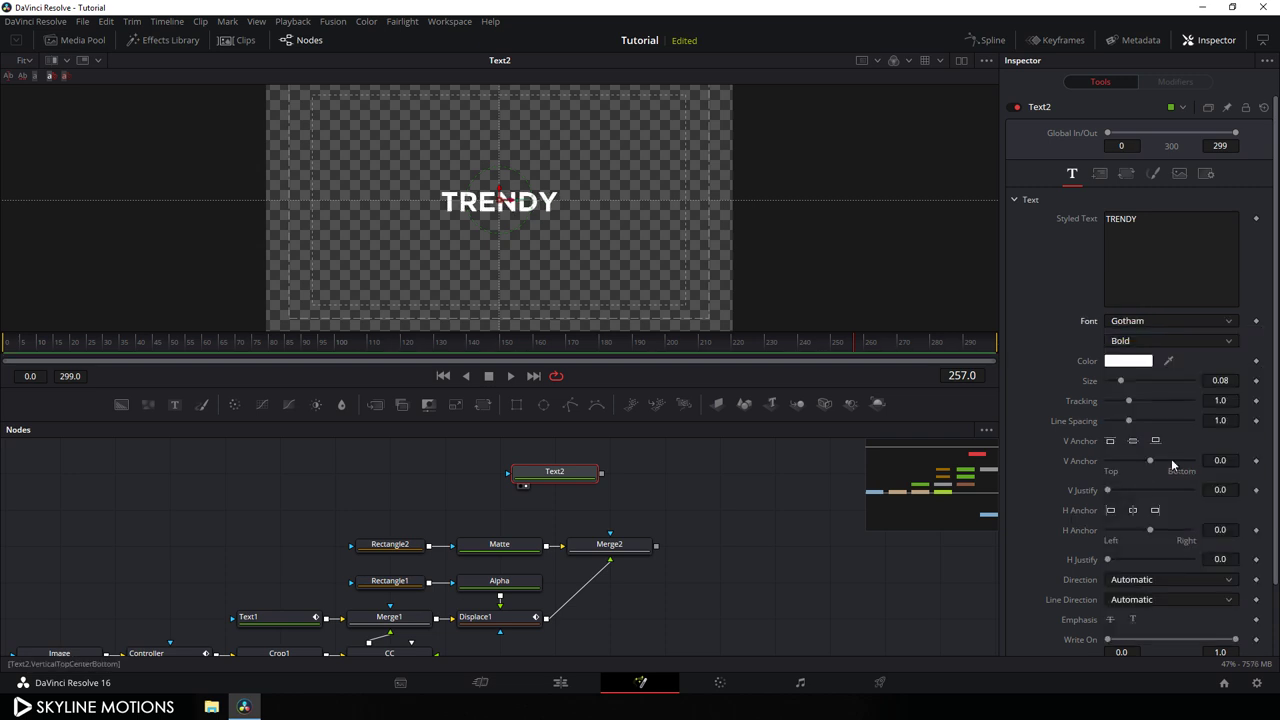
left_click_drag(1121, 381, 1126, 381)
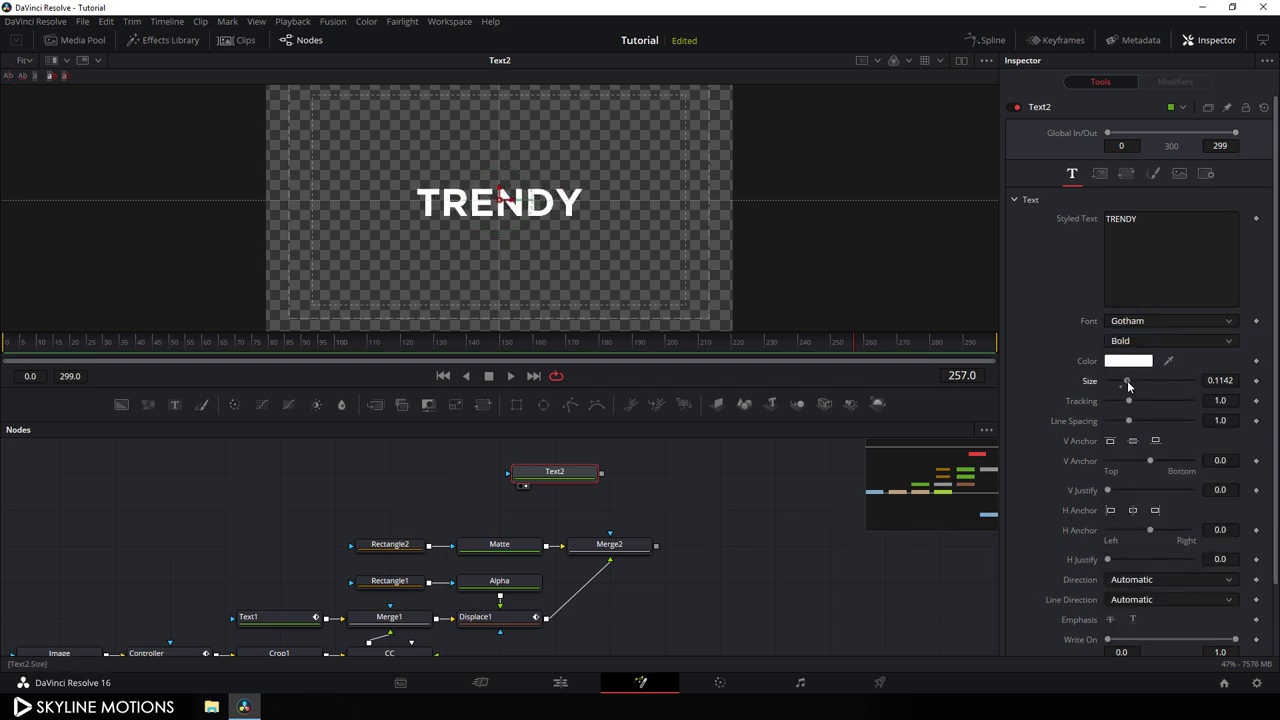
left_click(1221, 380)
key("BackSpace")
type("0.1")
key("Tab")
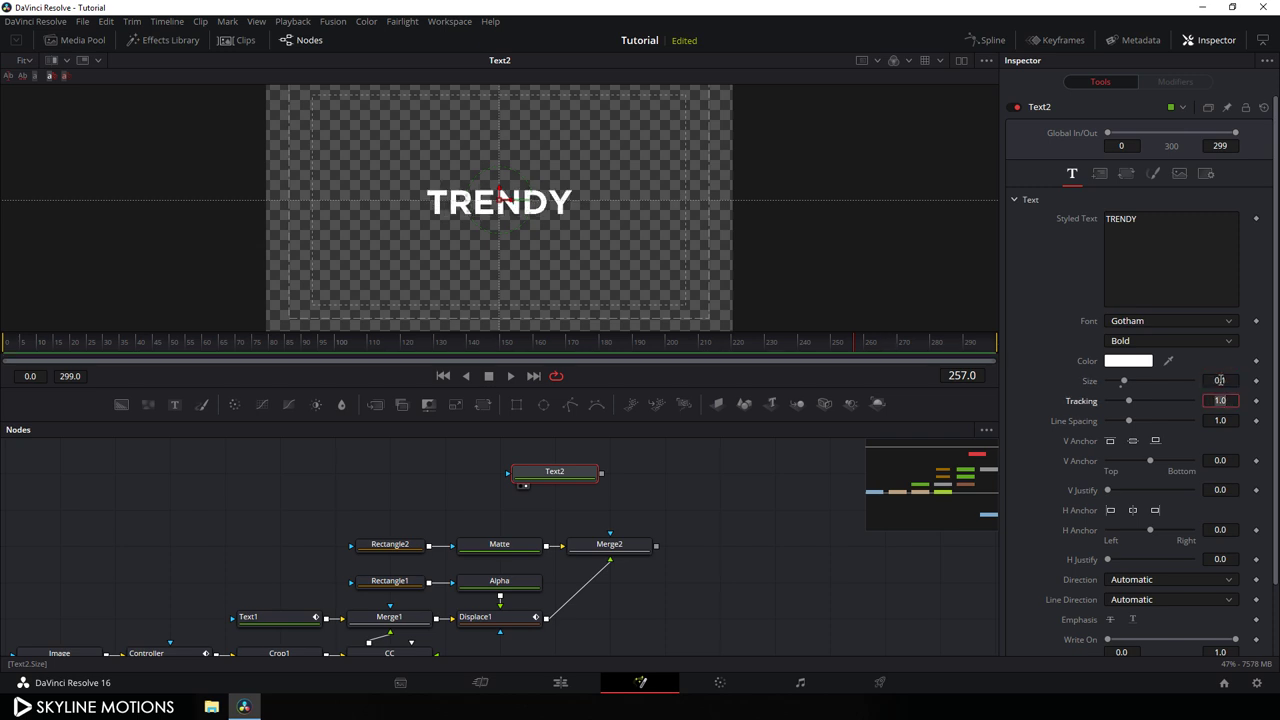
- Animate Tracking from 1.5 at frame 0 to 1.0, and color the text black
mouse_move(1129, 400)
left_mouse_down()
mouse_move(1151, 402)
mouse_move(1128, 401)
left_mouse_up()
right_click(1096, 411)
left_click(1096, 415)
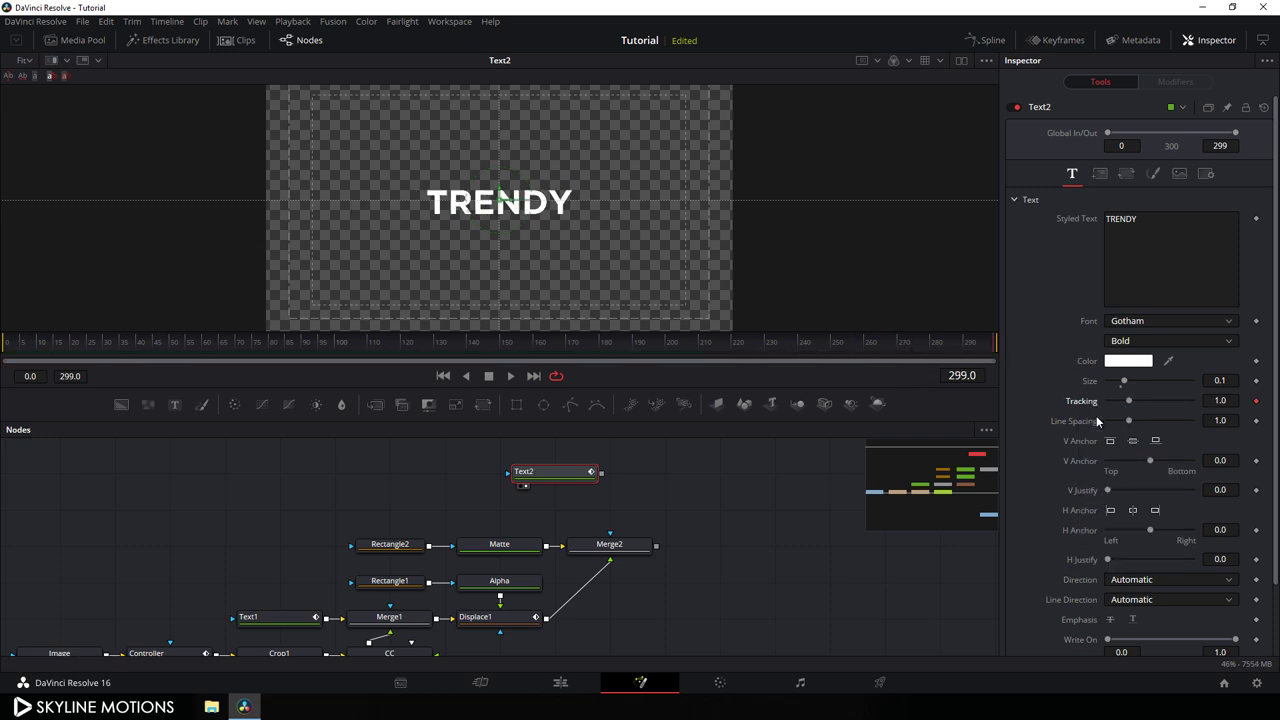
left_click_drag(640, 343, 5, 343)
left_click_drag(1130, 402, 1137, 401)
left_click(1222, 401)
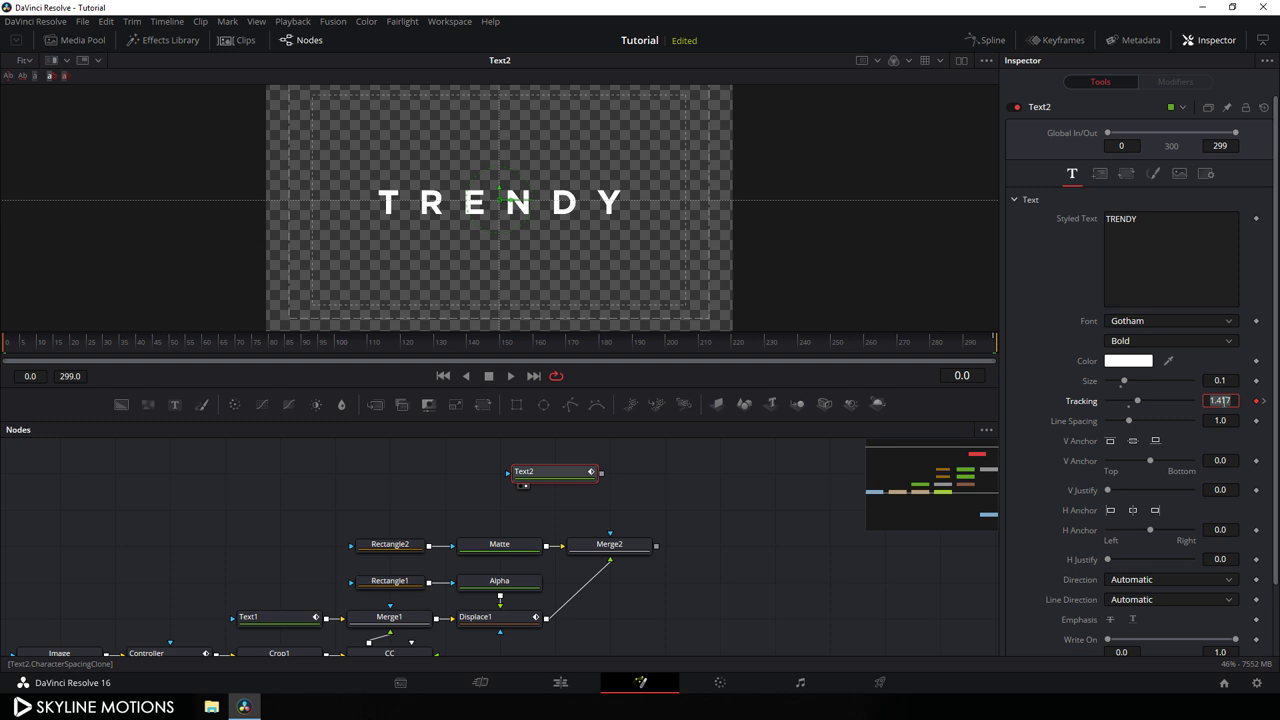
type("1.5")
key("Tab")
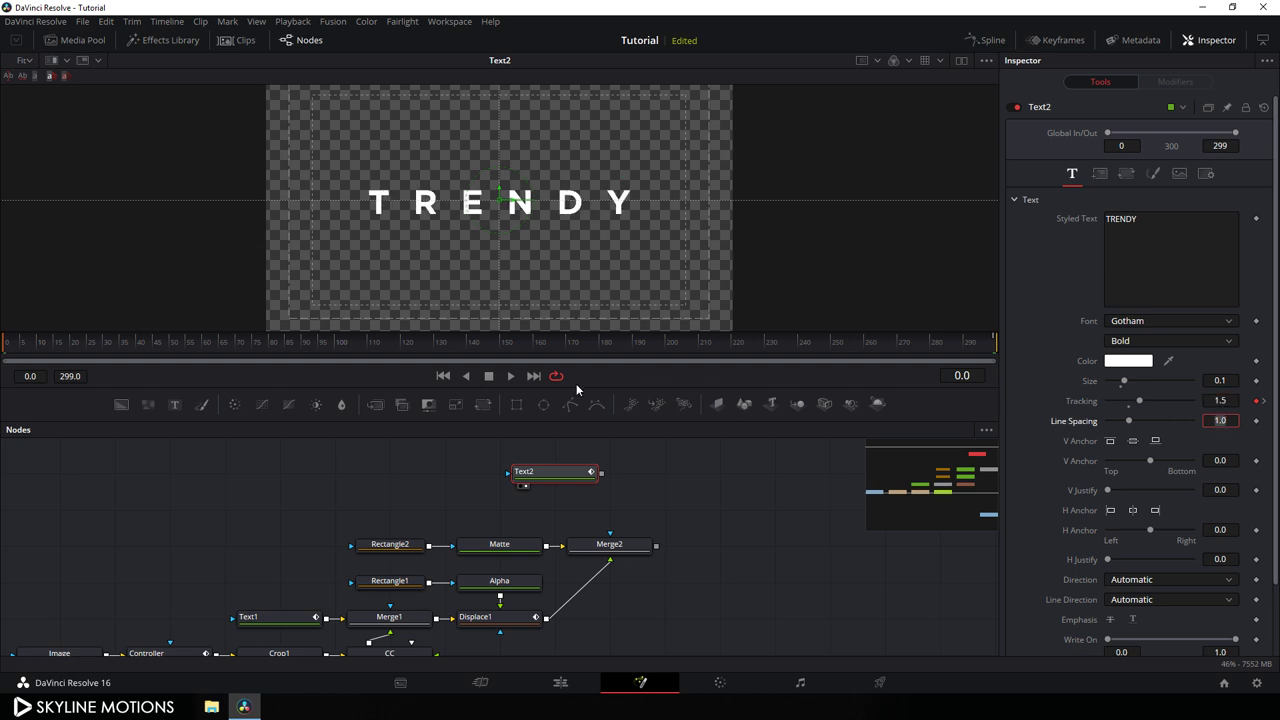
left_click(620, 342)
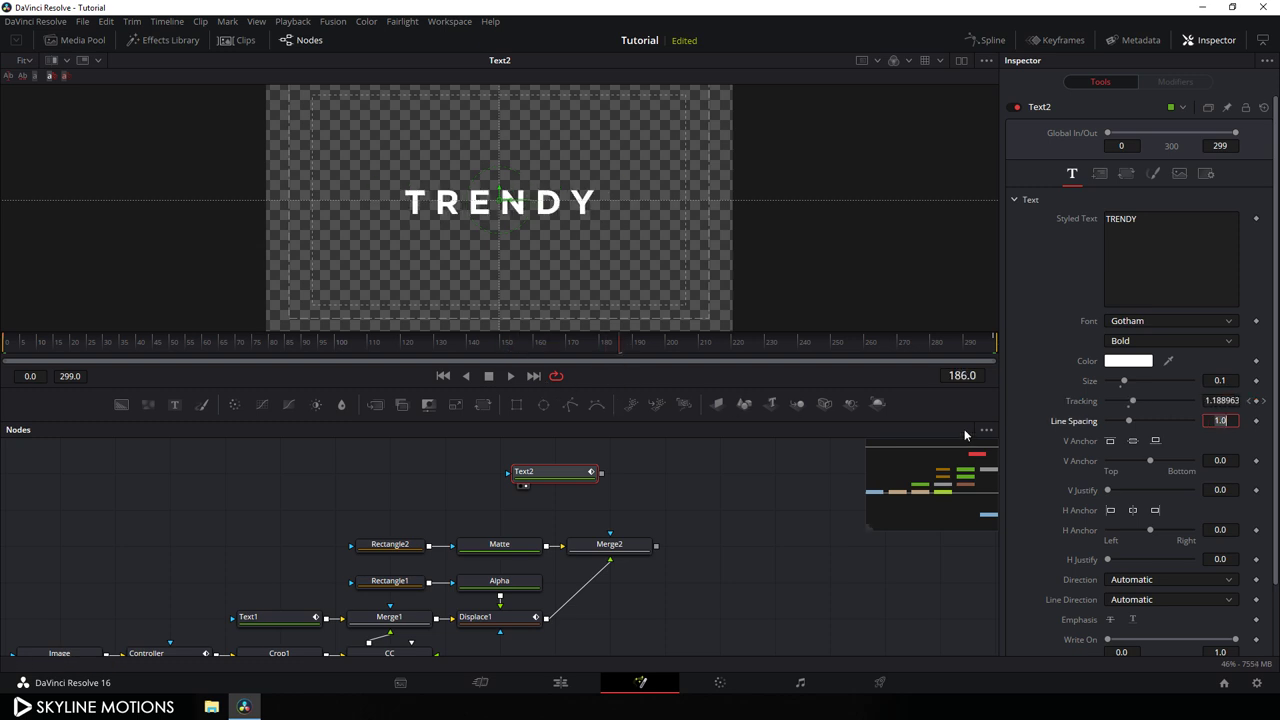
left_click(1120, 361)
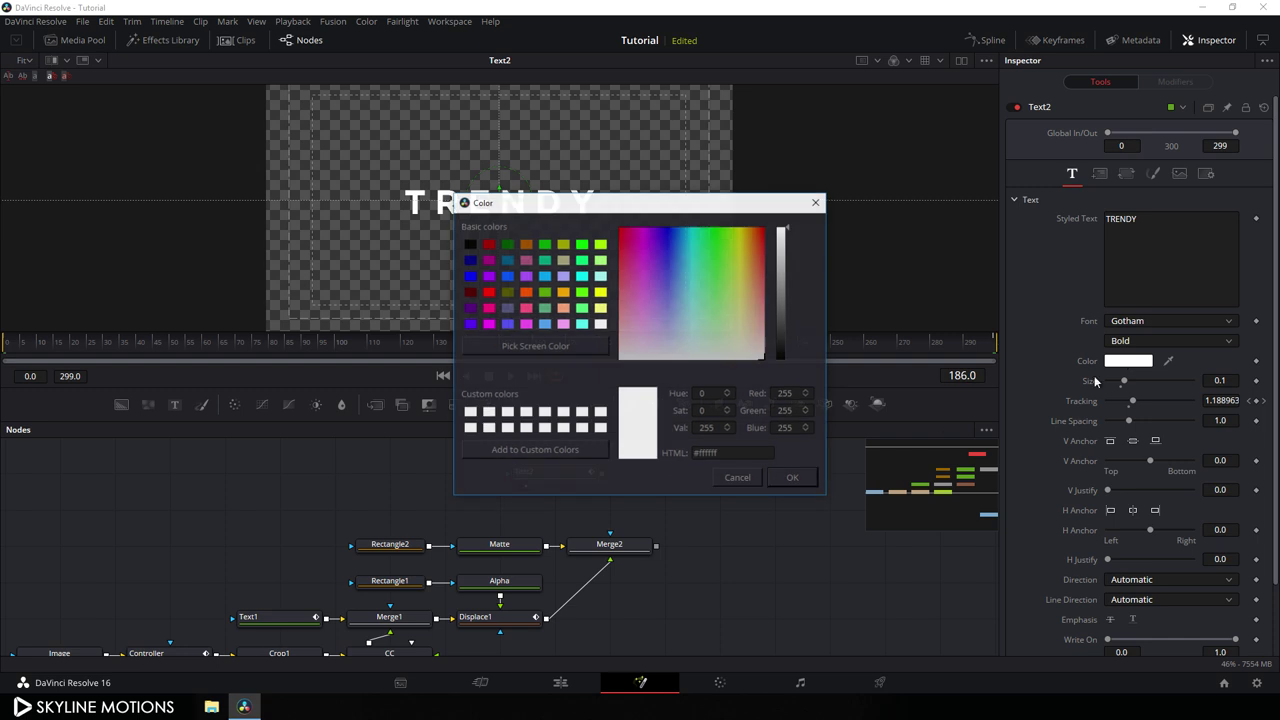
left_click(470, 244)
- Colour the TRENDY text black, then add a Background node renamed BG
left_click(797, 480)
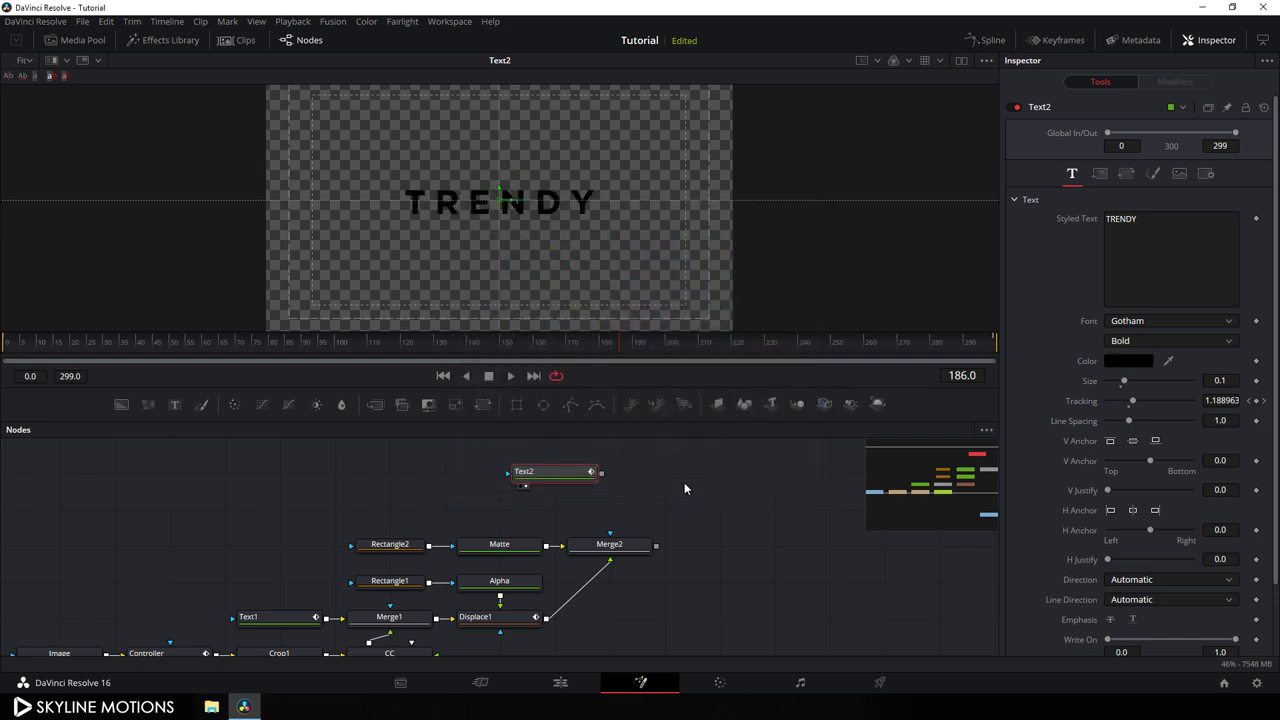
left_click(688, 494)
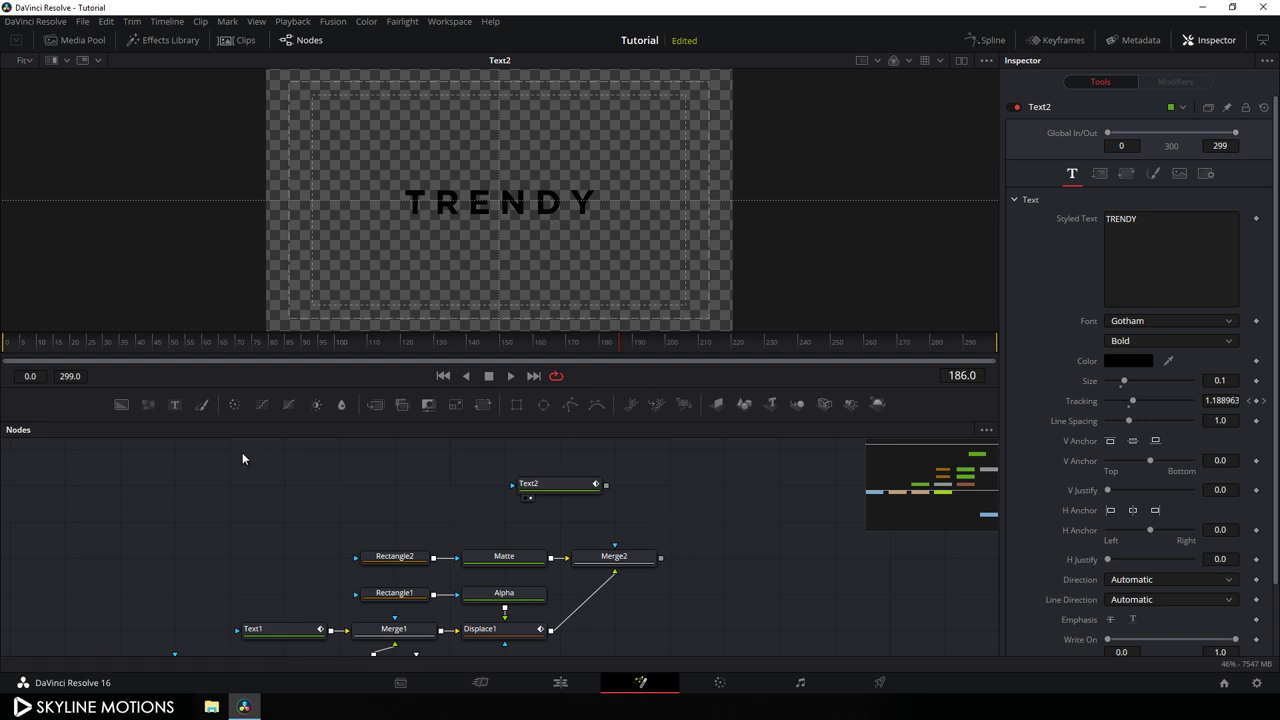
left_click_drag(121, 404, 589, 524)
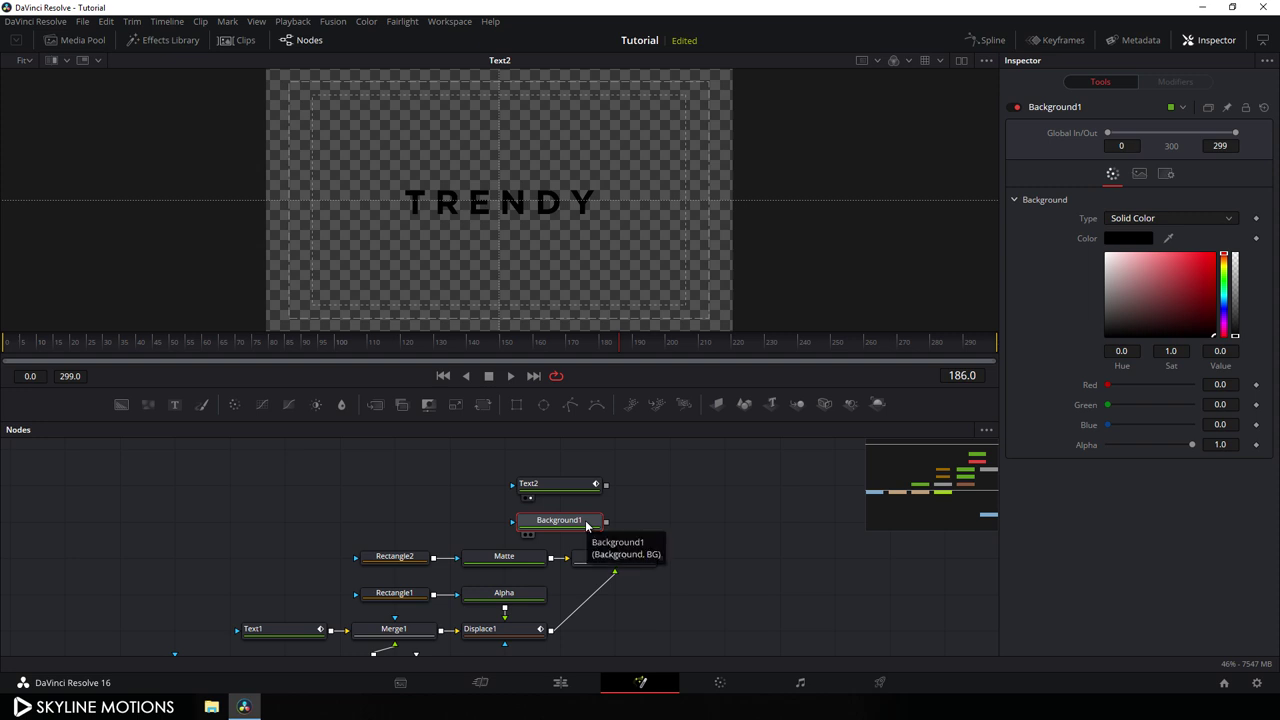
key("F2")
key("BackSpace")
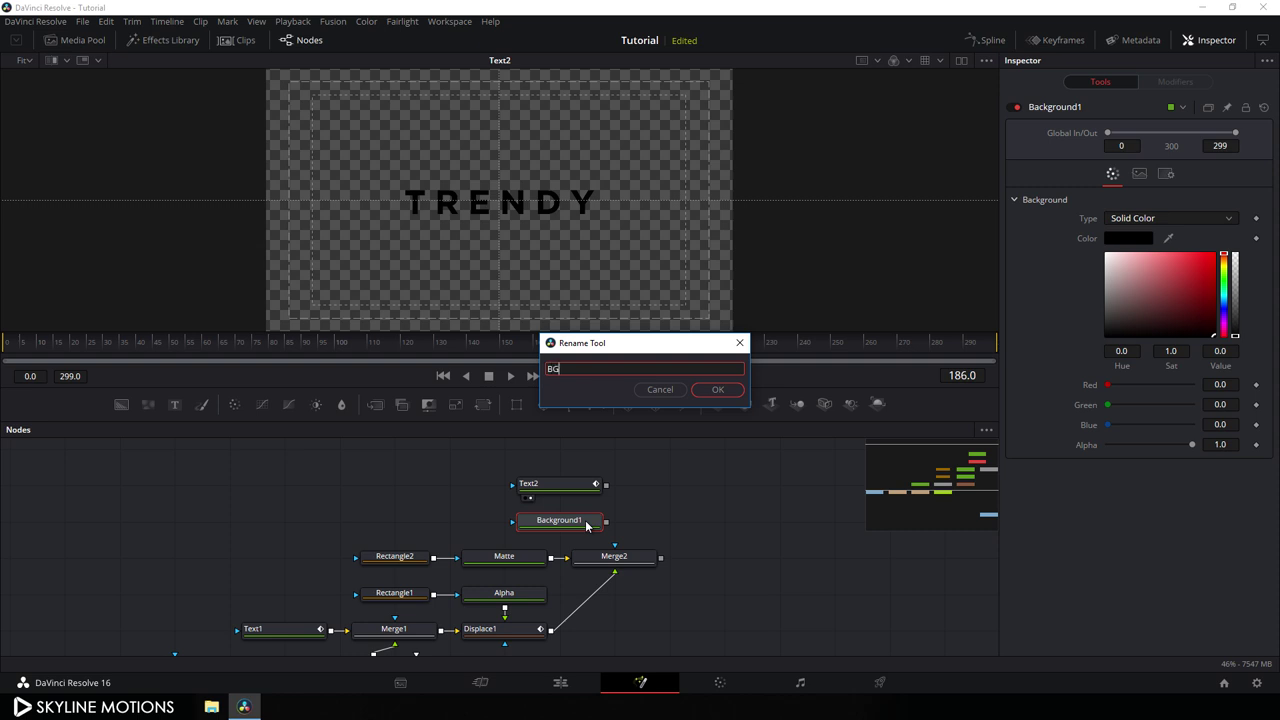
key("Return")
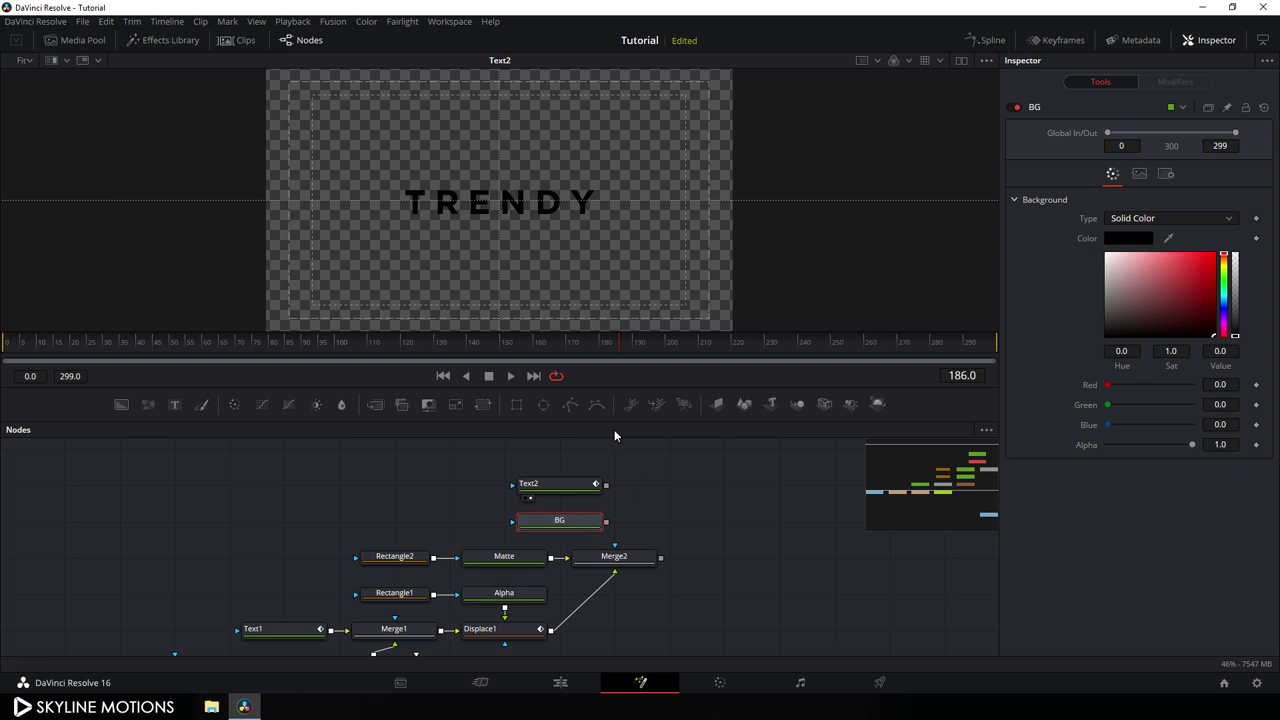
- Mask BG with a new Rectangle node and set its colour to white
left_click(515, 408)
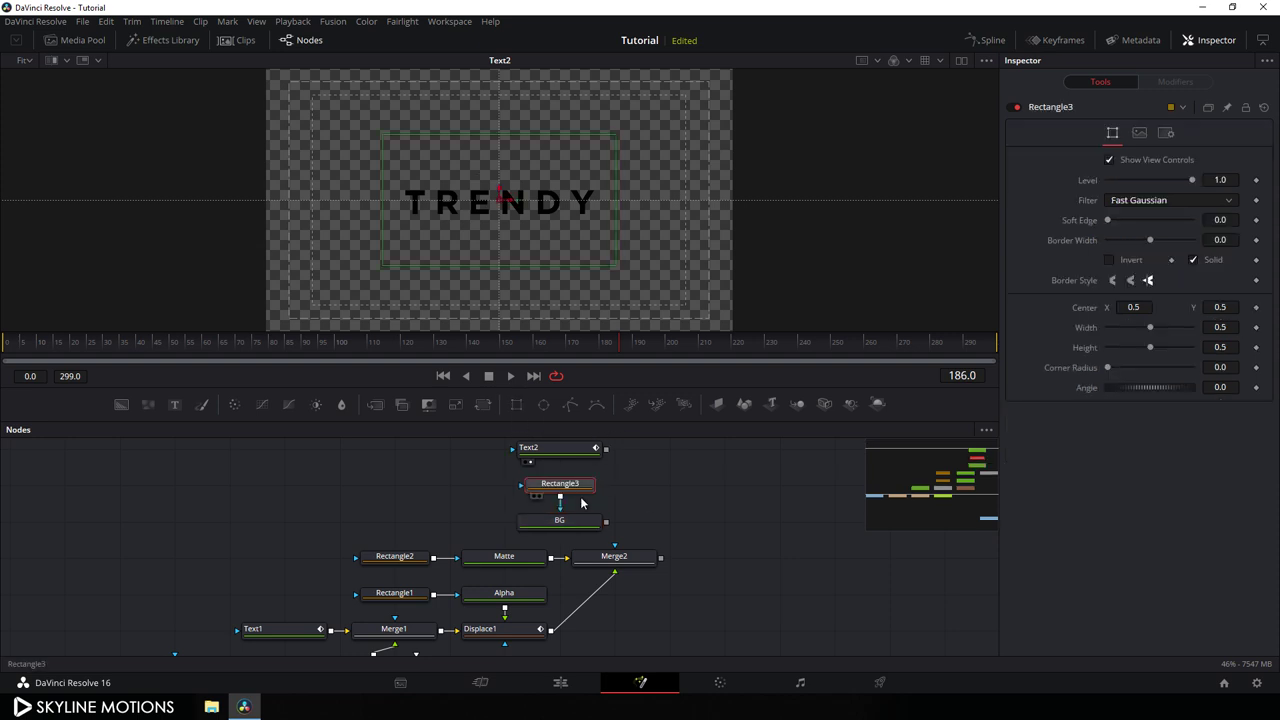
left_click_drag(570, 490, 465, 518)
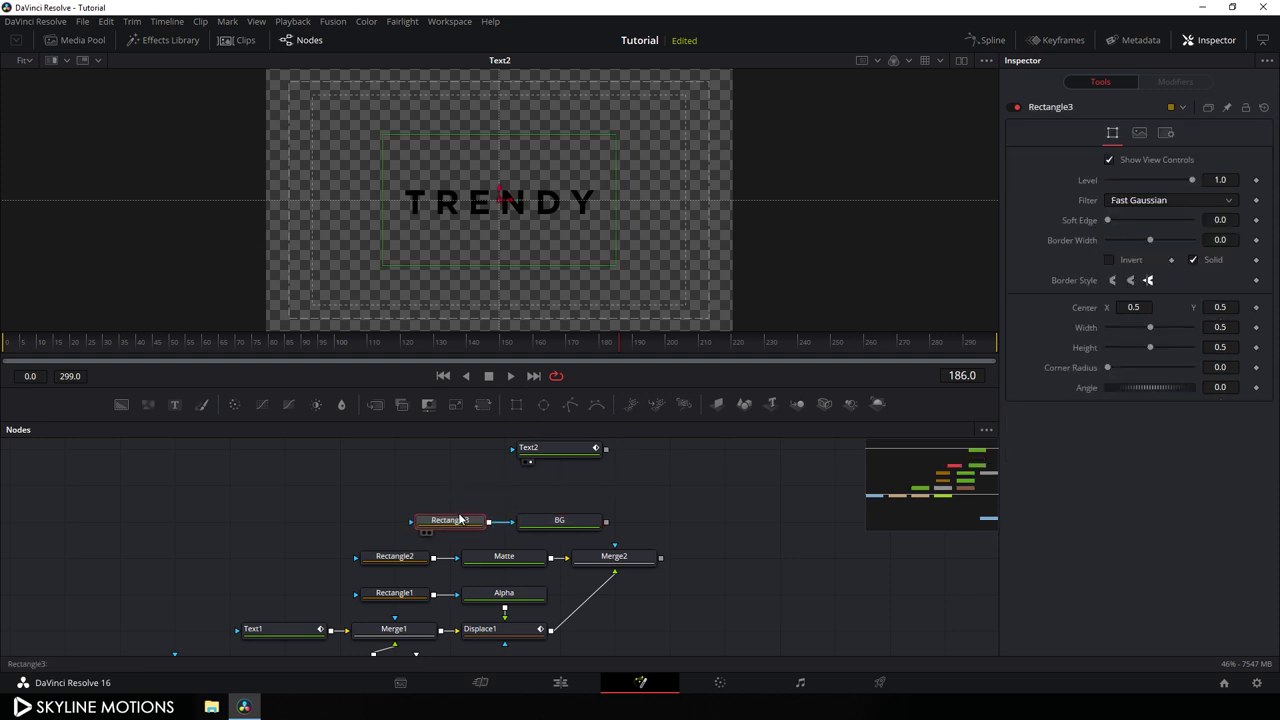
left_click(524, 533)
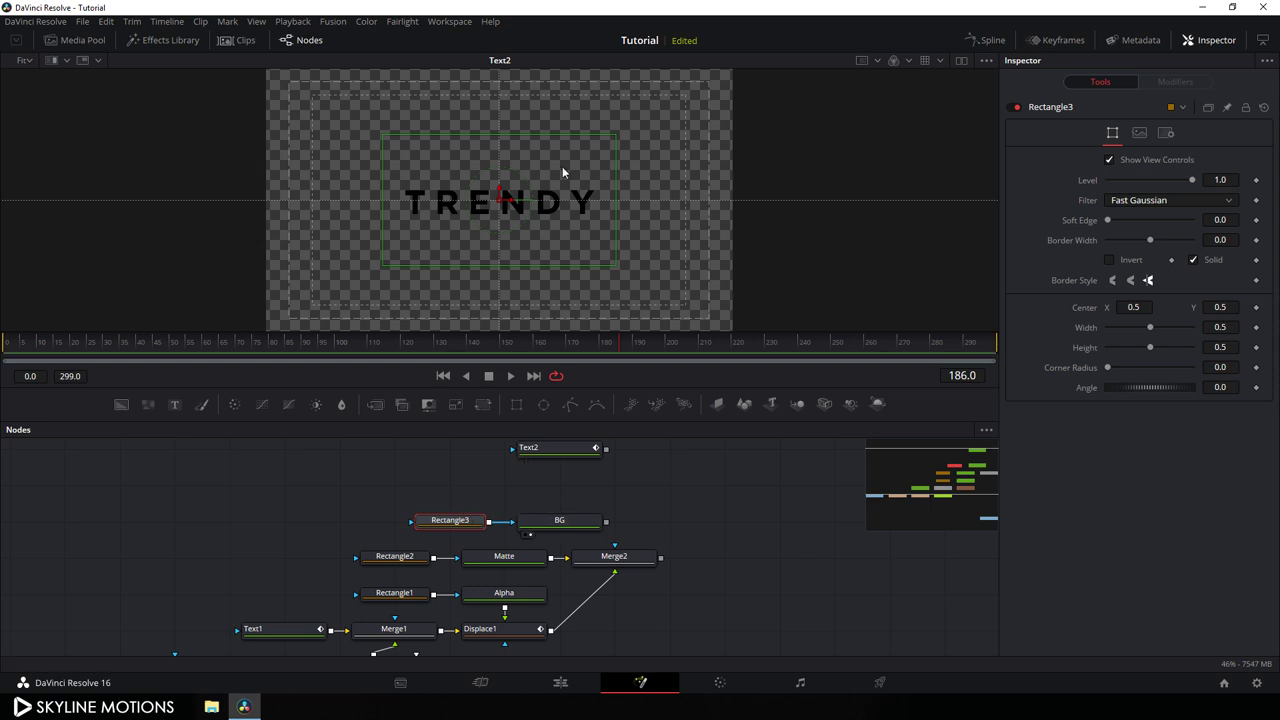
left_click(578, 526)
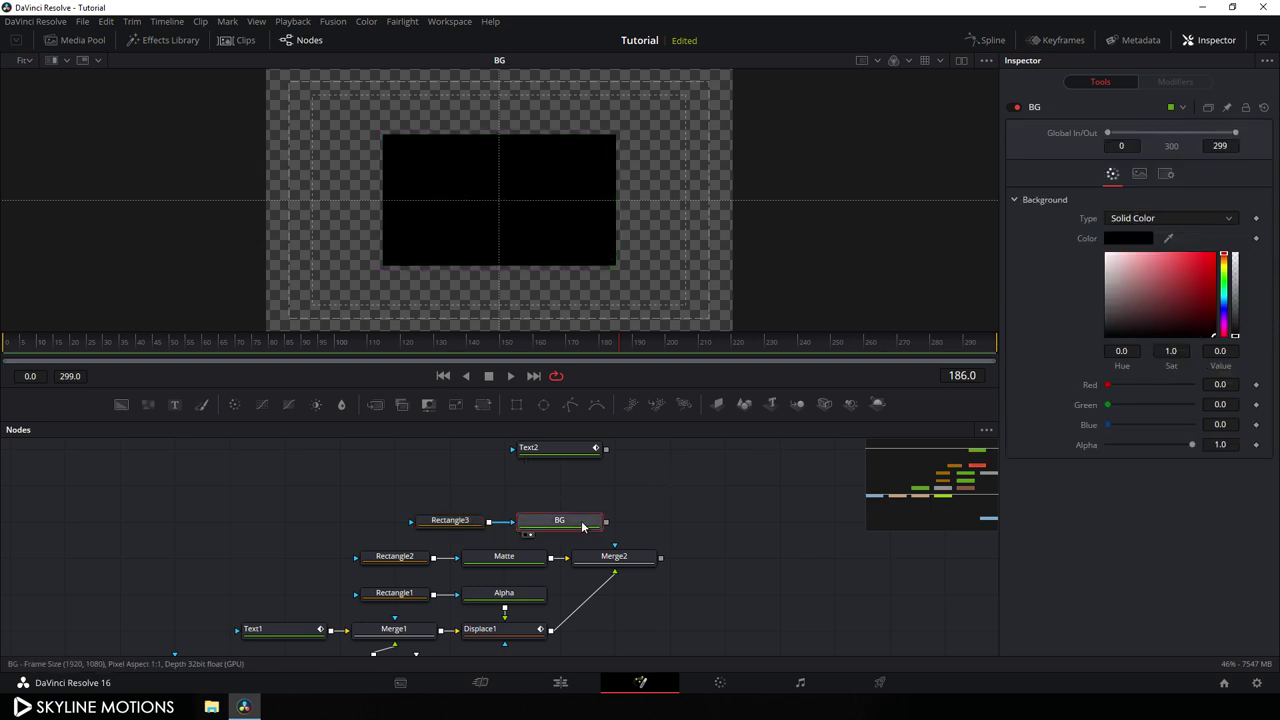
left_click_drag(1138, 292, 1105, 253)
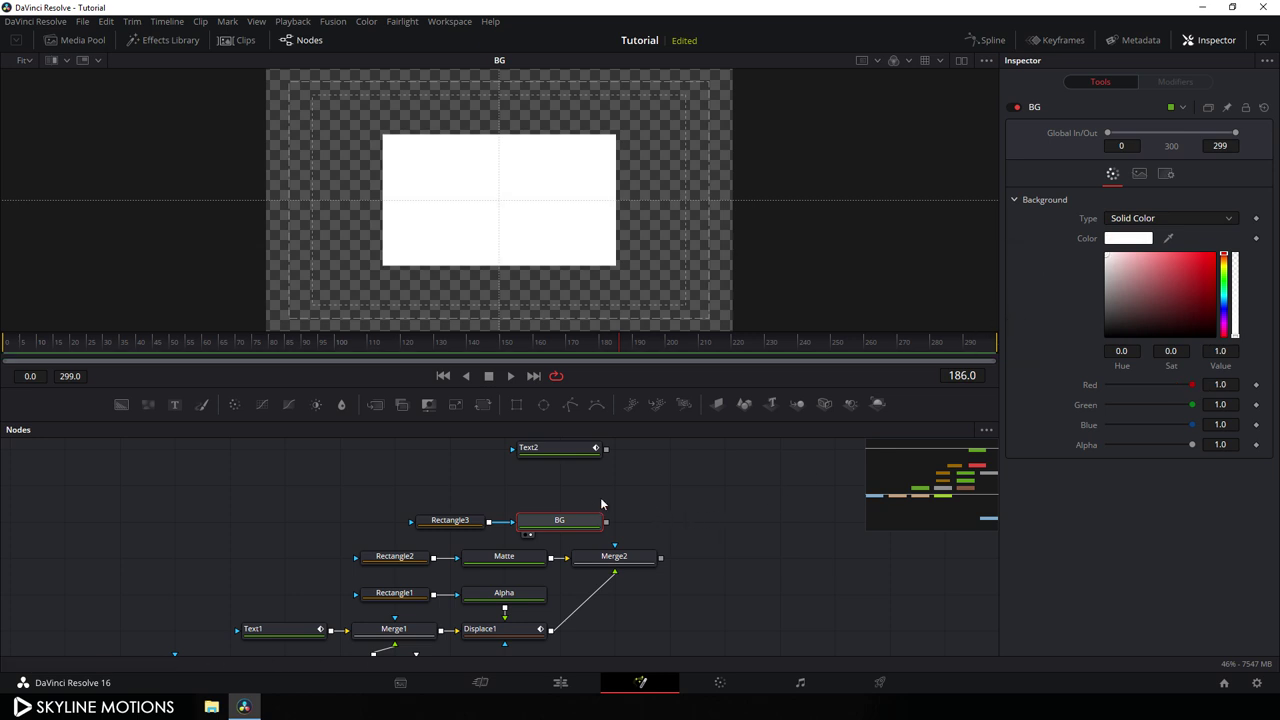
- Move the Rectangle and BG nodes up and add a new Merge node fed by BG
left_click_drag(601, 504, 470, 540)
left_click_drag(566, 530, 567, 494)
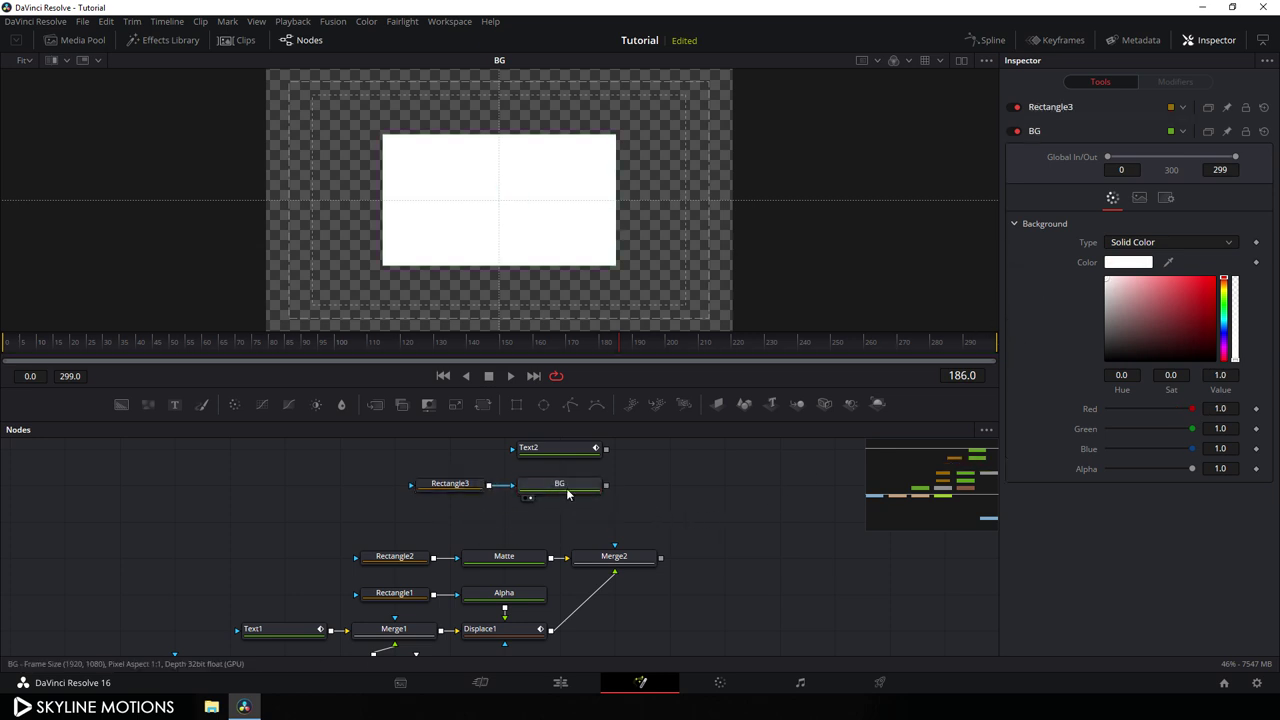
left_click_drag(658, 463, 637, 474)
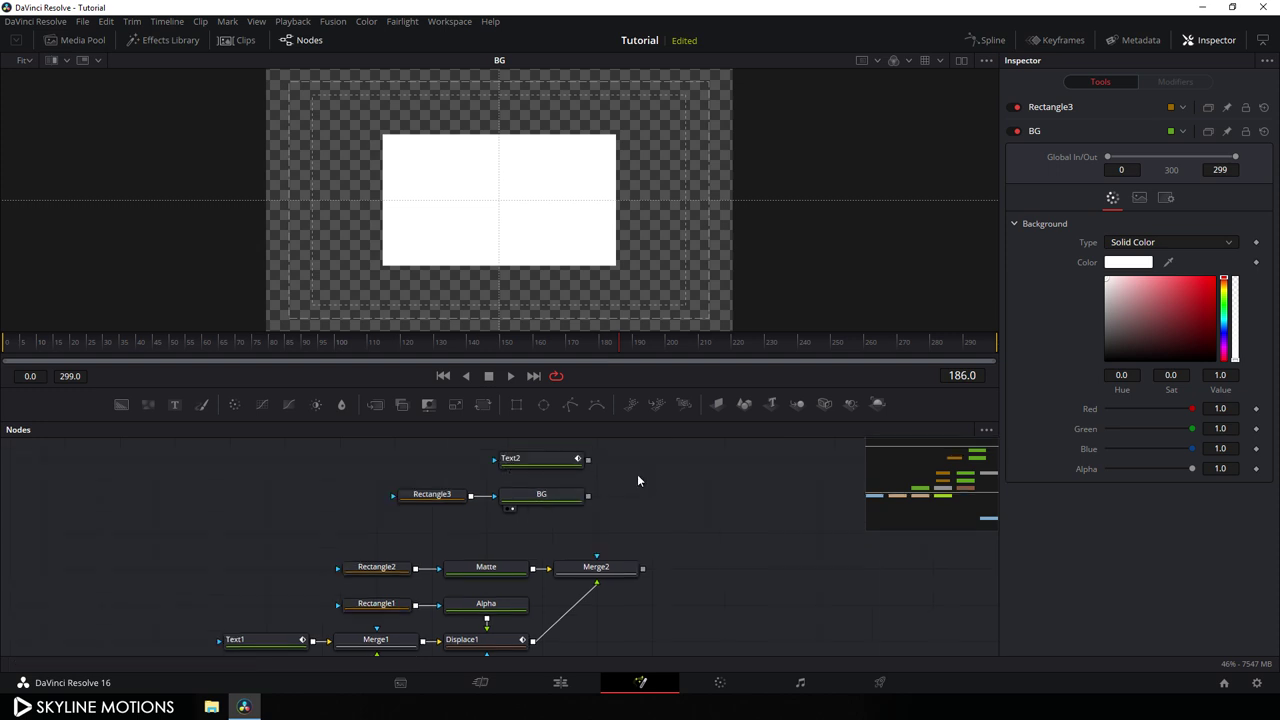
left_click_drag(381, 403, 569, 501)
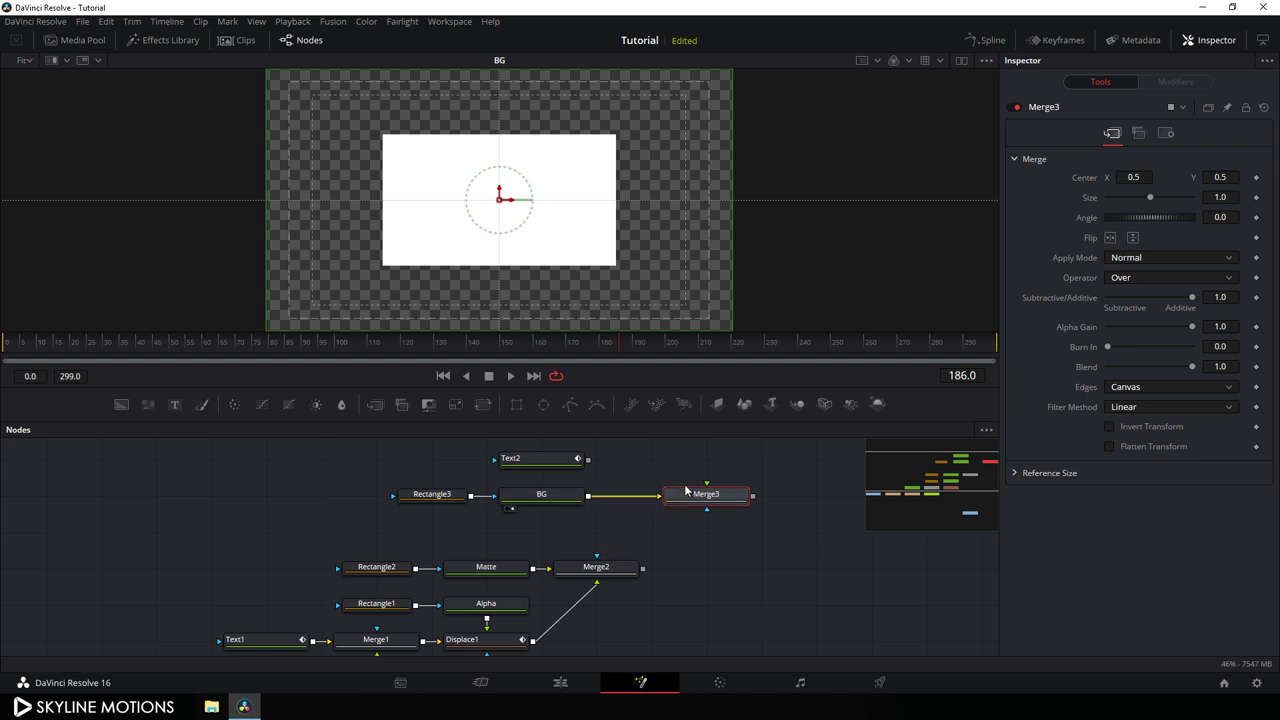
- Feed the TRENDY text into Merge3 and view it over the white background
left_click_drag(706, 483, 557, 461)
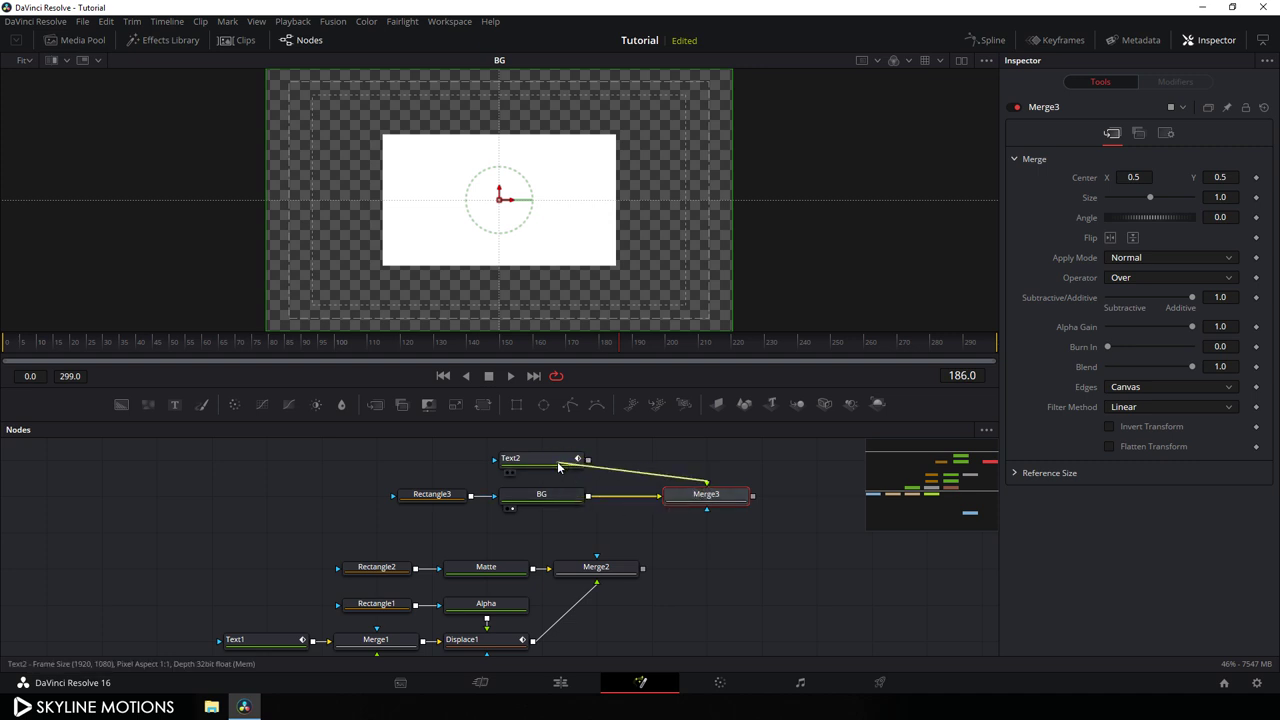
left_click_drag(722, 500, 669, 502)
left_click(652, 507)
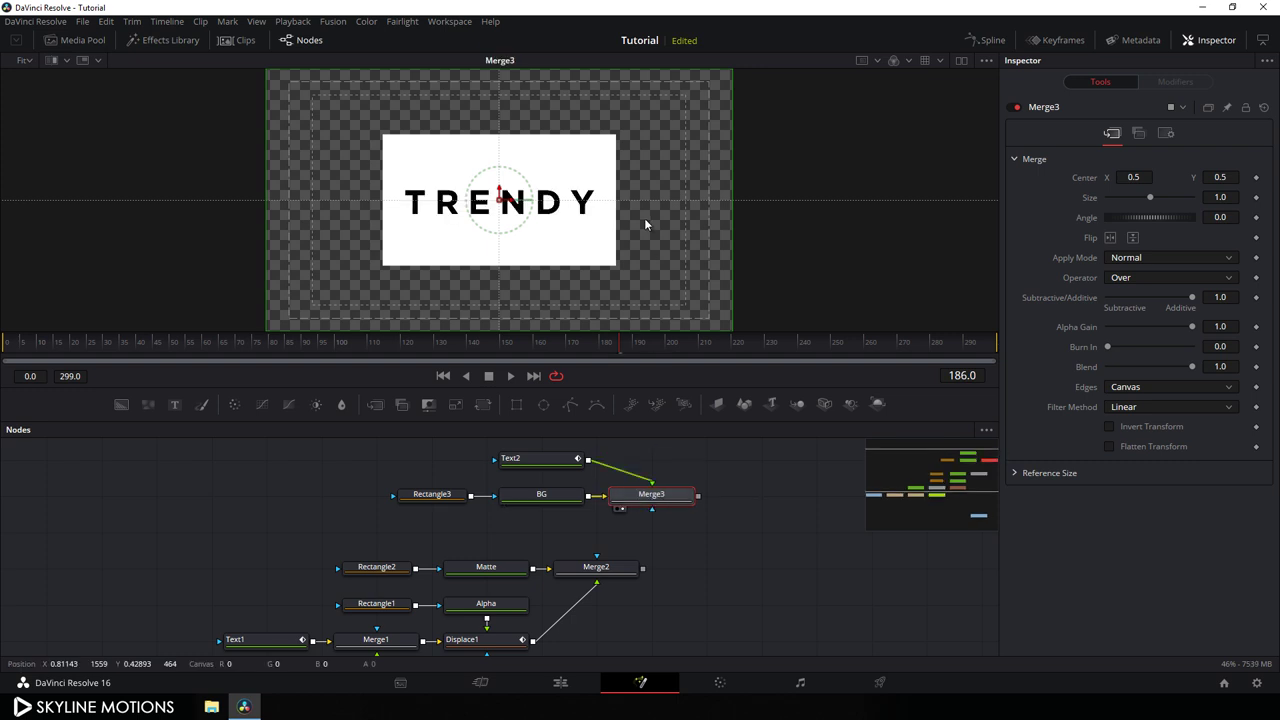
- Shrink the Rectangle3 mask to a thin strip with Height 0.15, recentring the view
left_click(450, 496)
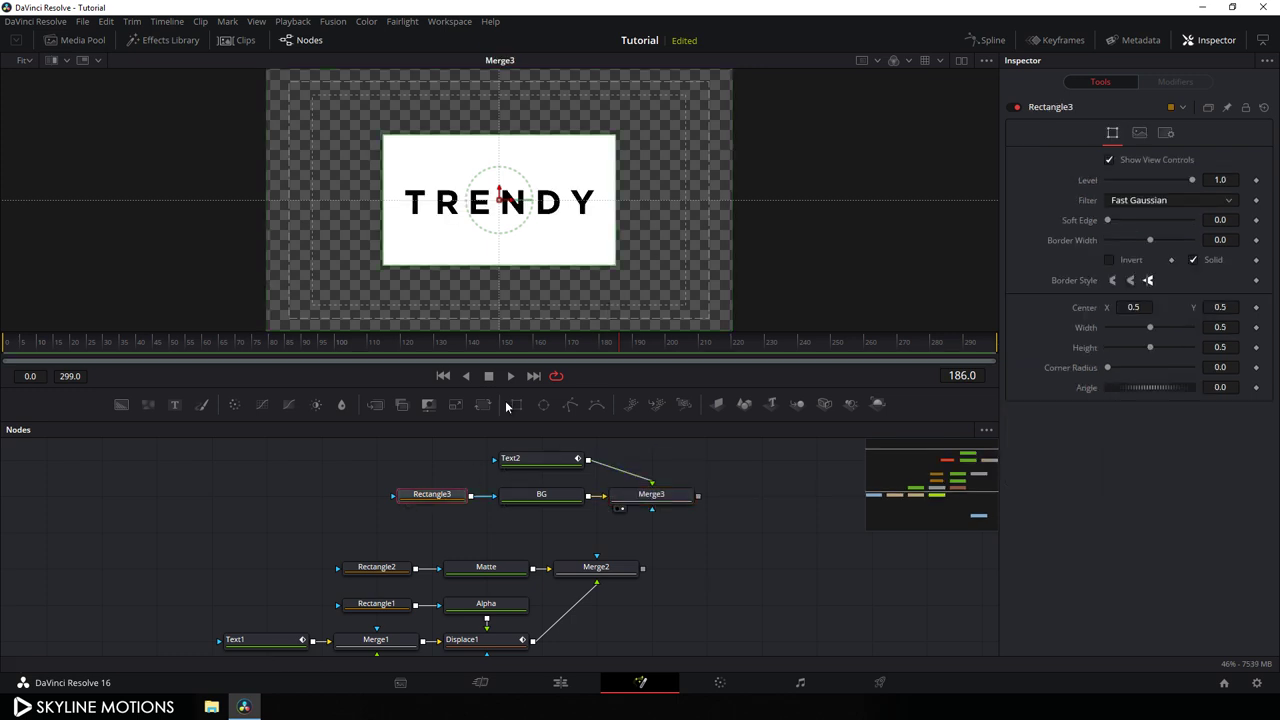
left_click_drag(526, 266, 523, 225)
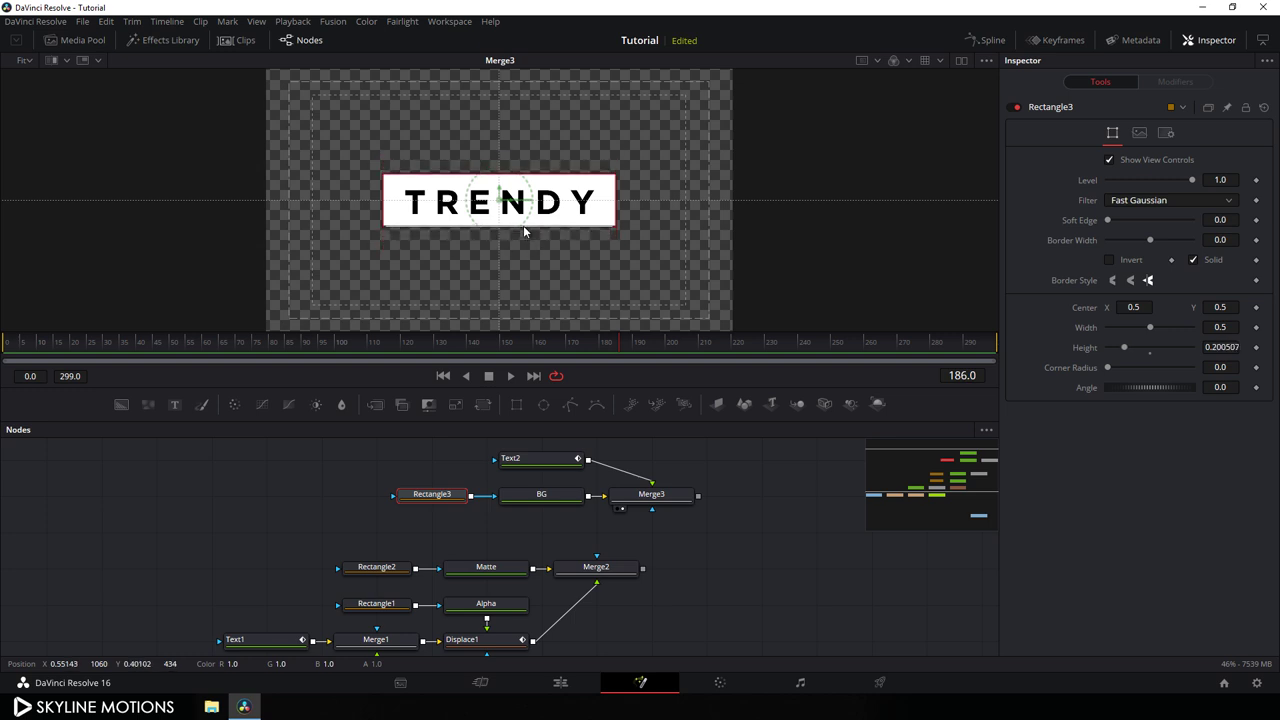
left_click_drag(523, 225, 523, 223)
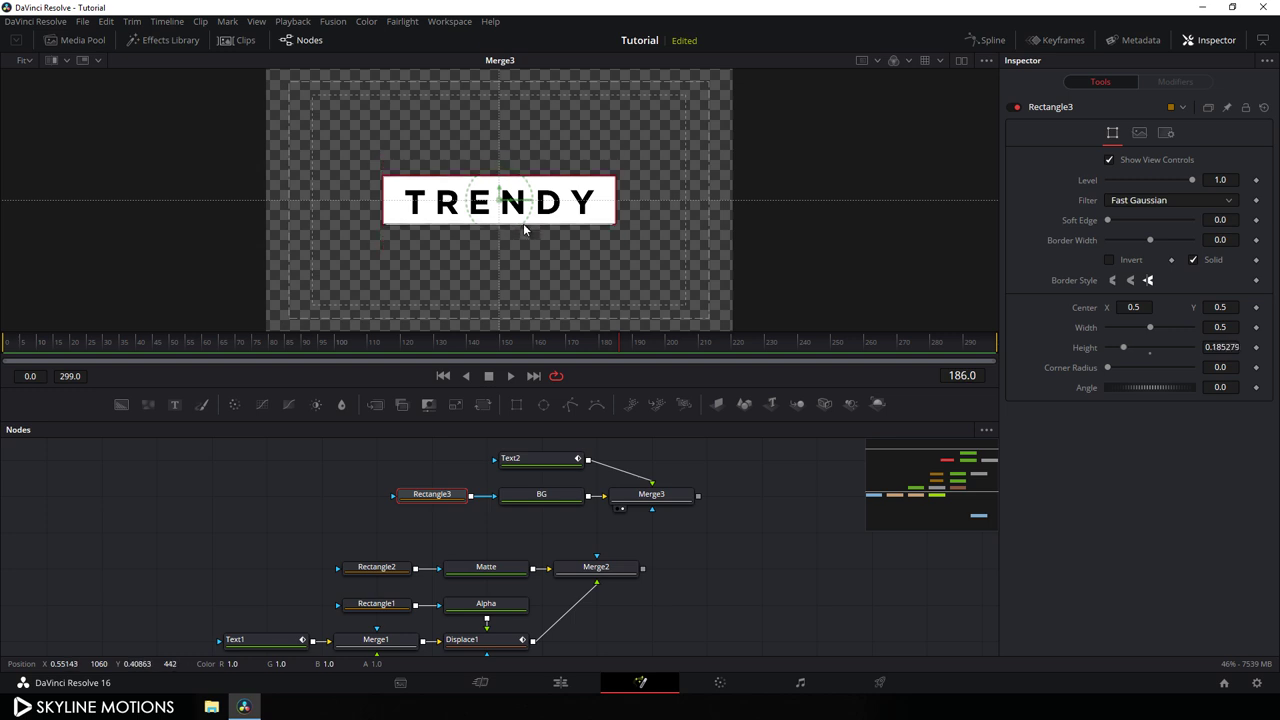
left_click(1221, 345)
key("BackSpace")
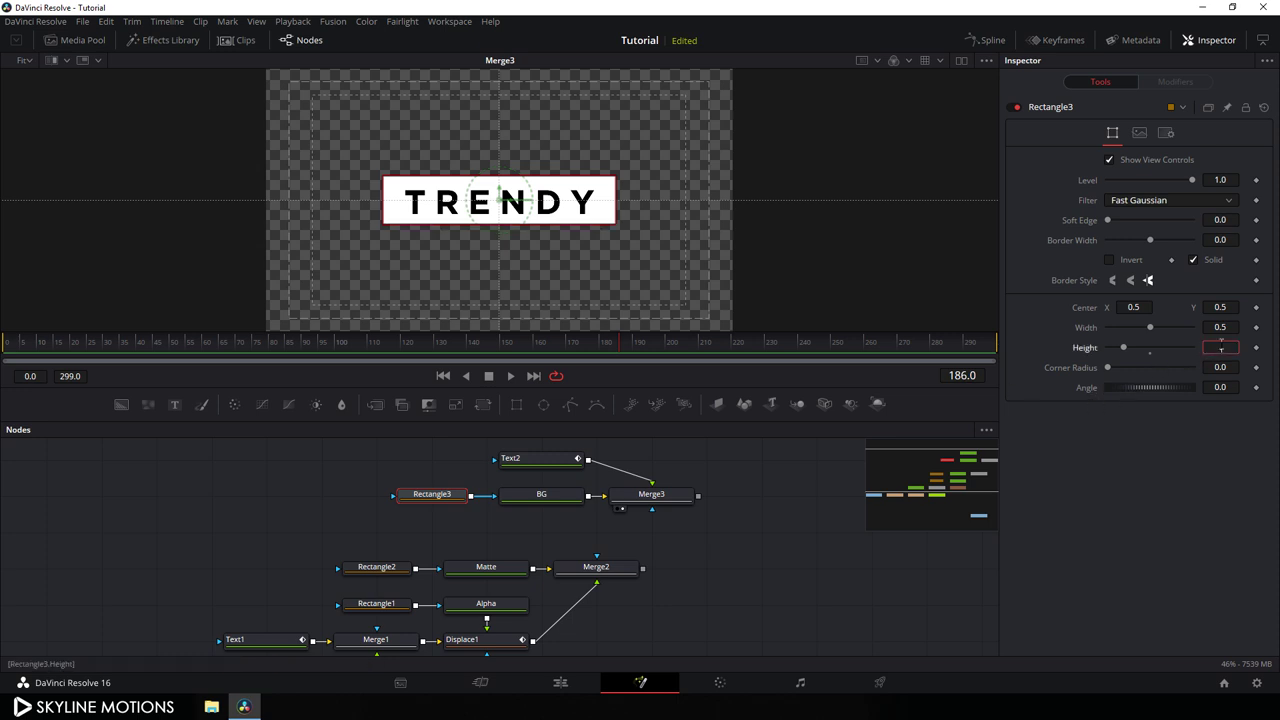
type(".15")
key("Tab")
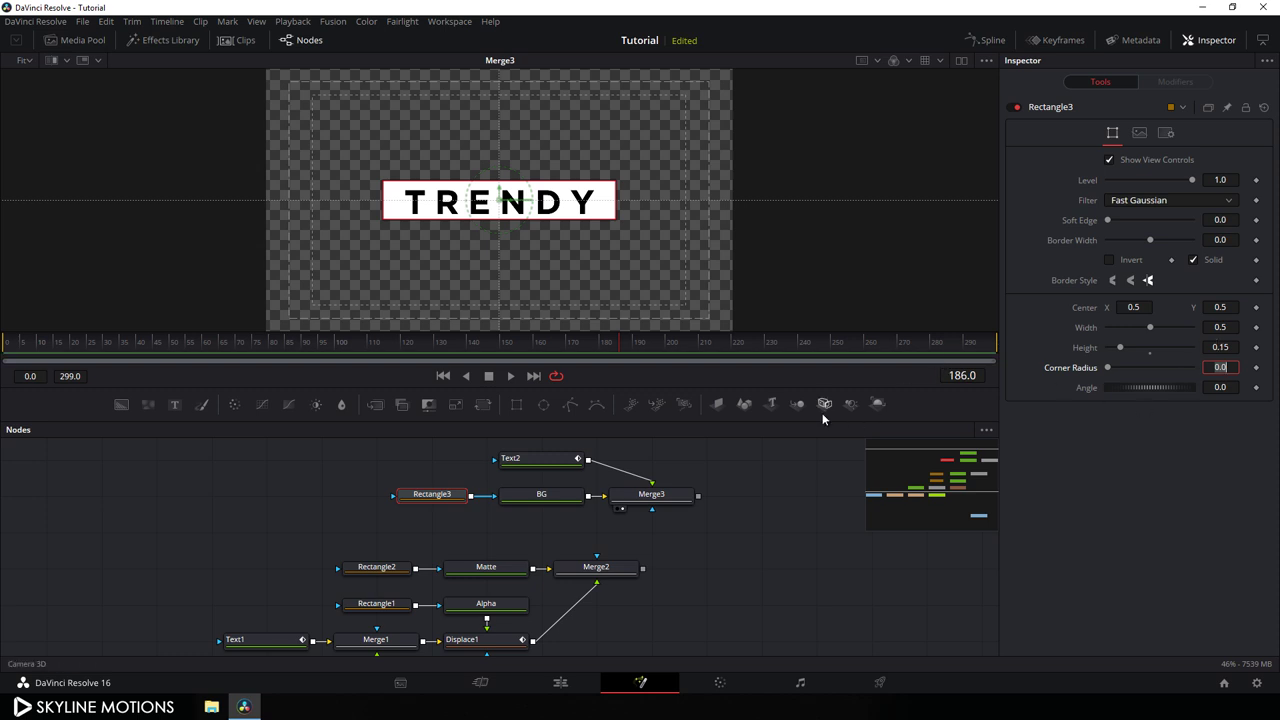
scroll(543, 283, "up", 2)
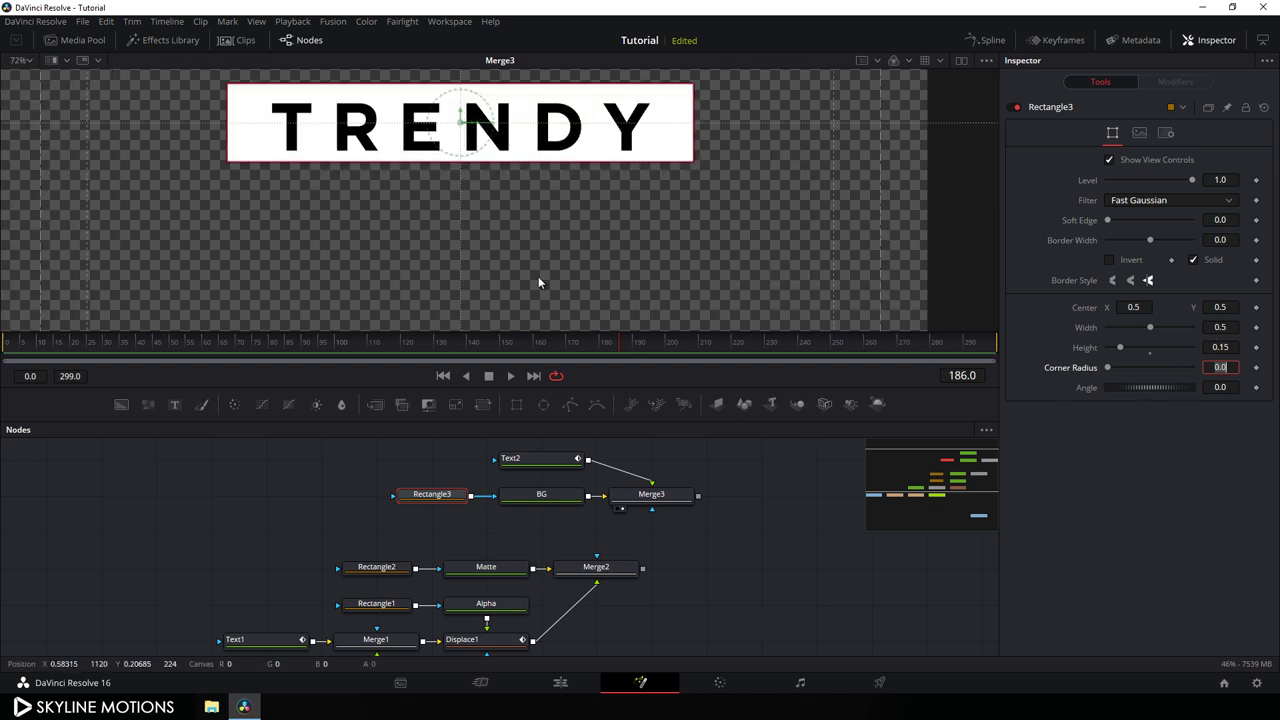
left_click_drag(505, 192, 518, 258)
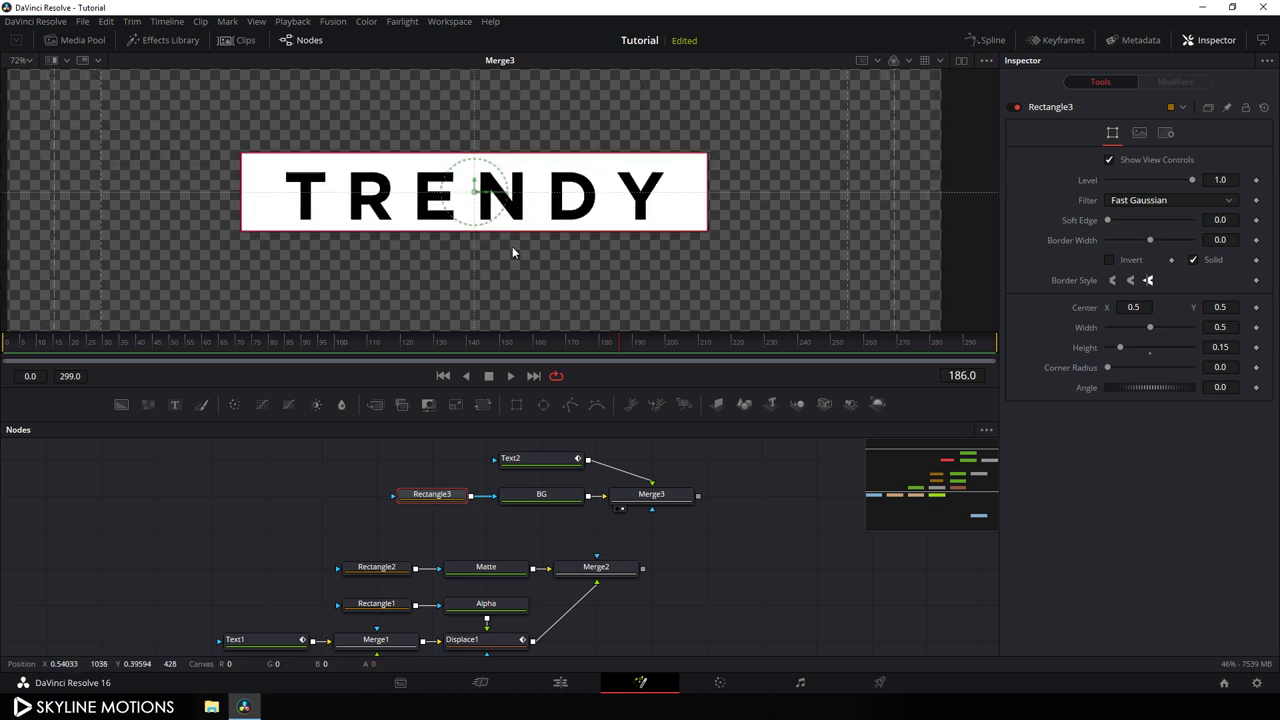
left_click(515, 458)
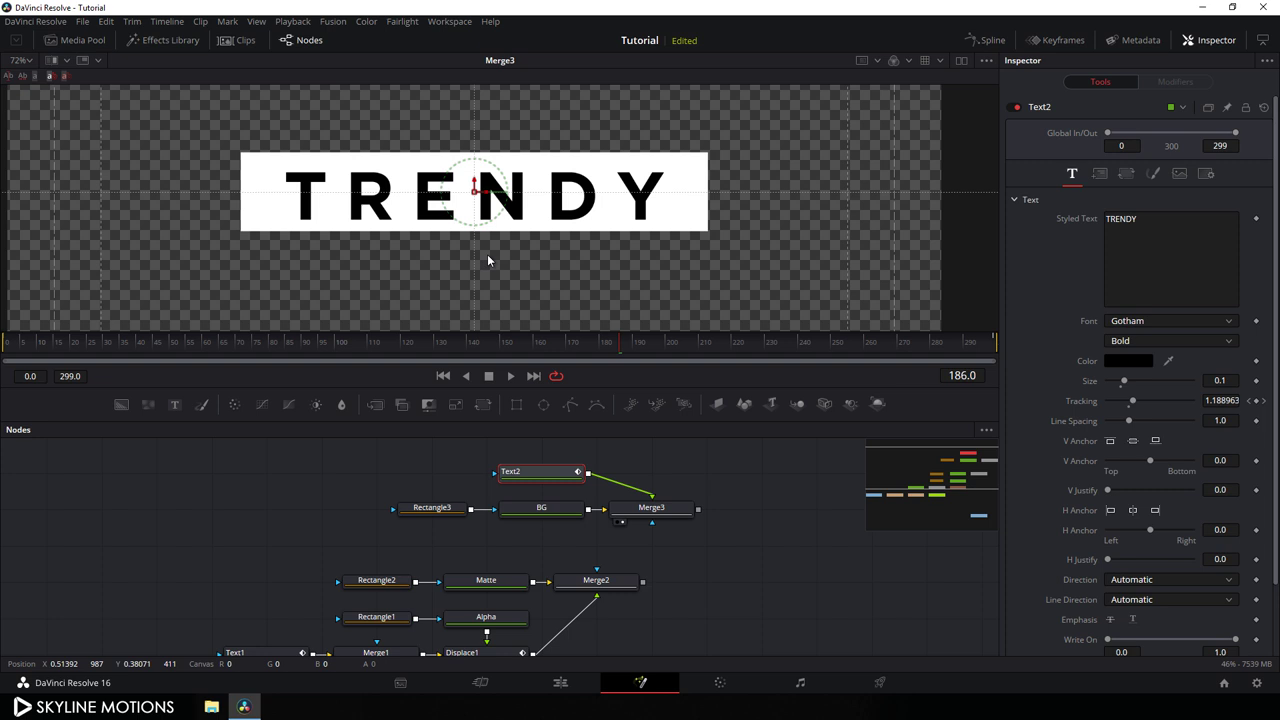
- At frame 299, set Rectangle3 Width to 0.45 and make it animated
scroll(487, 254, "up", 1)
scroll(500, 223, "up", 1)
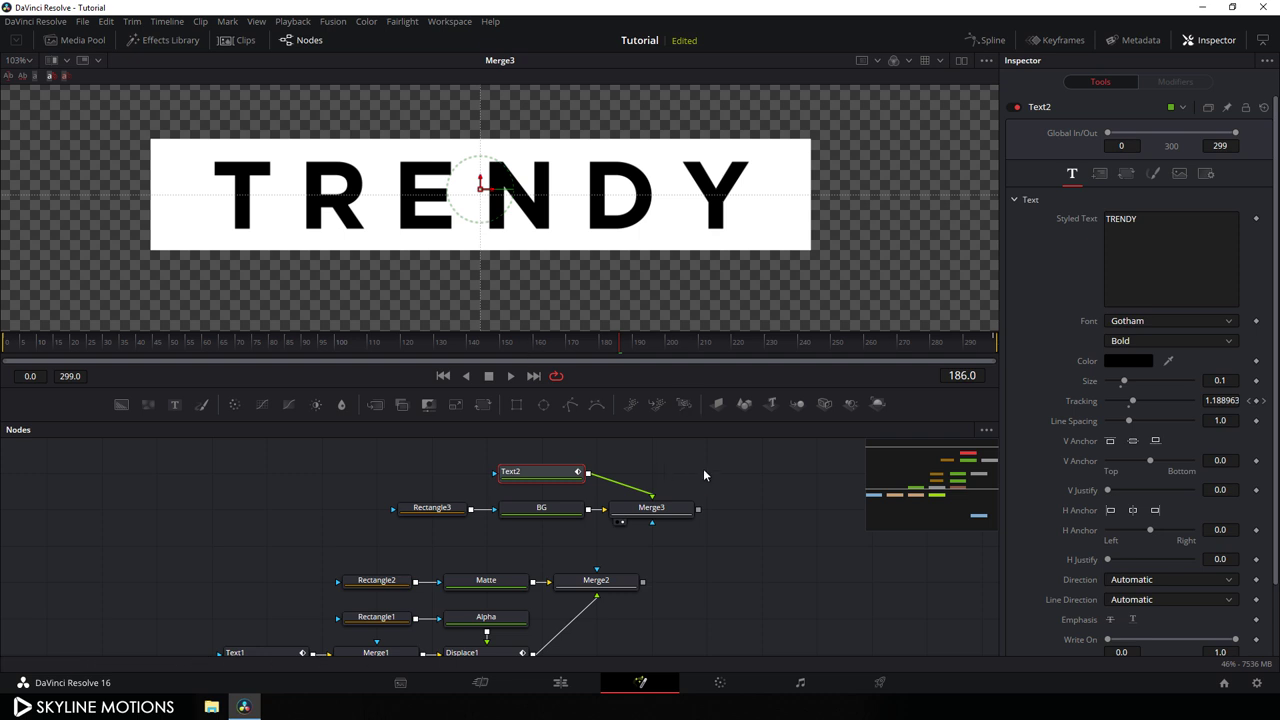
left_click_drag(208, 345, 226, 345)
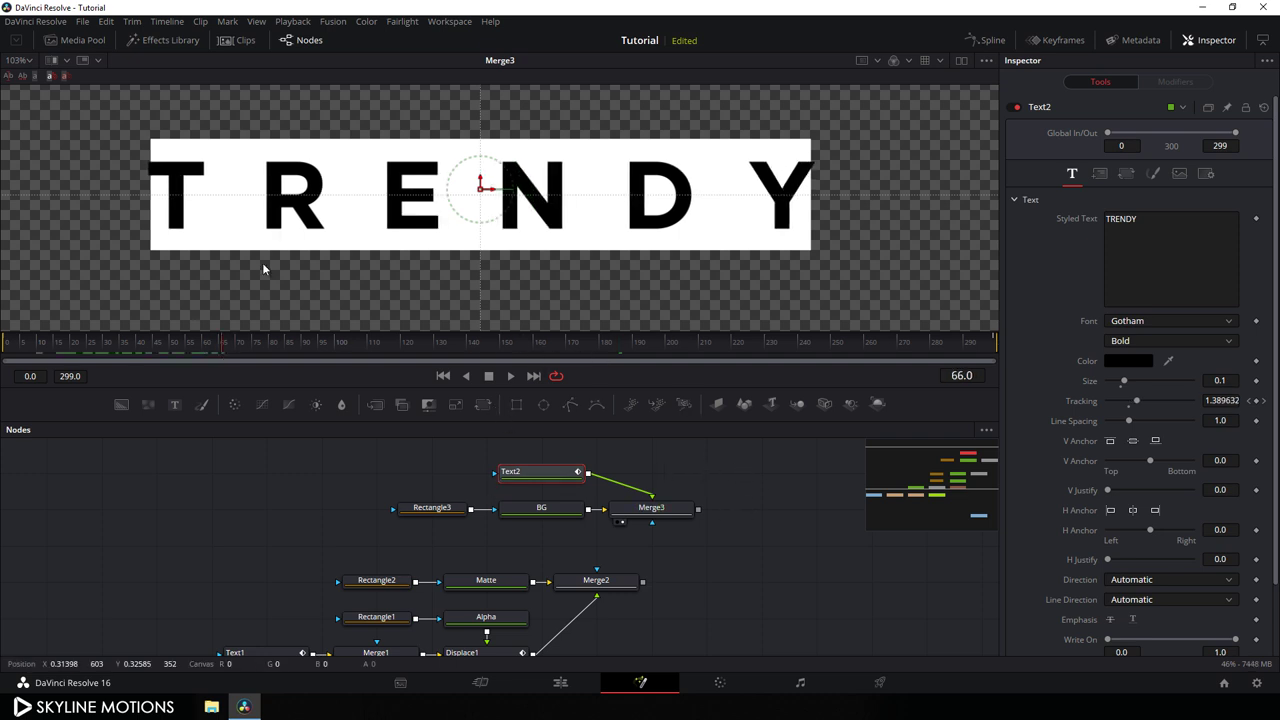
left_click(440, 508)
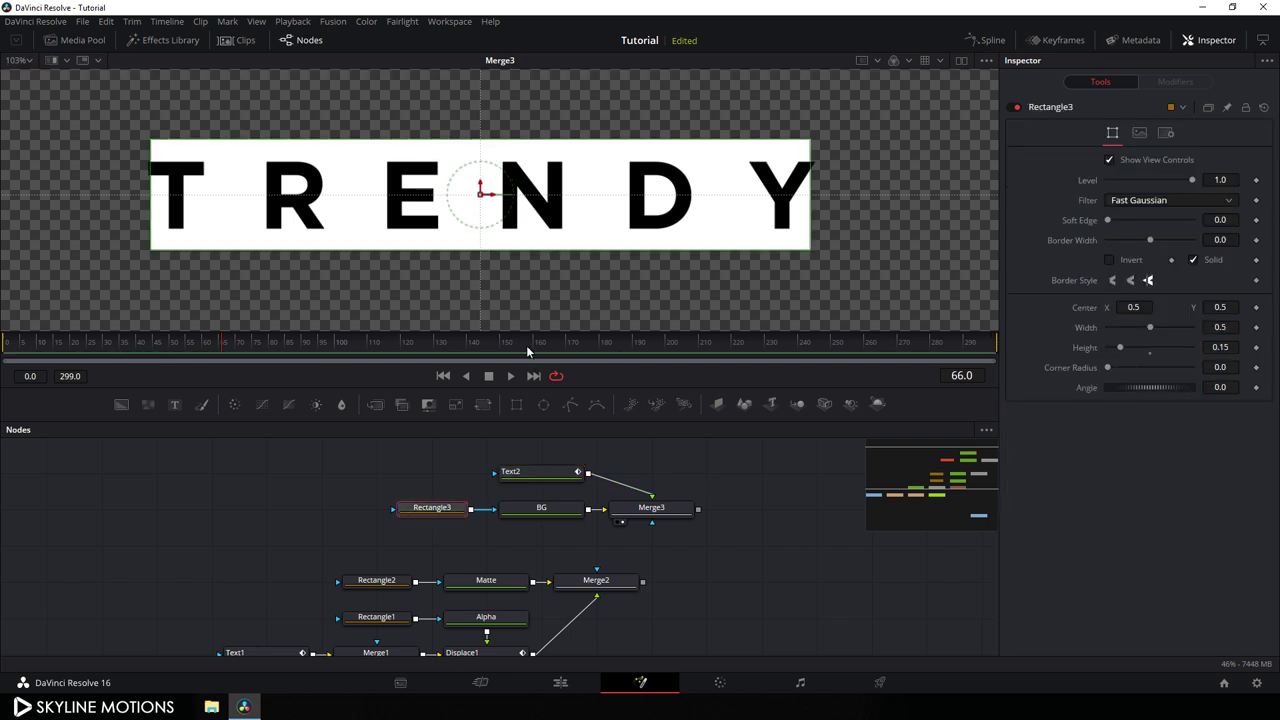
left_click_drag(526, 345, 1014, 351)
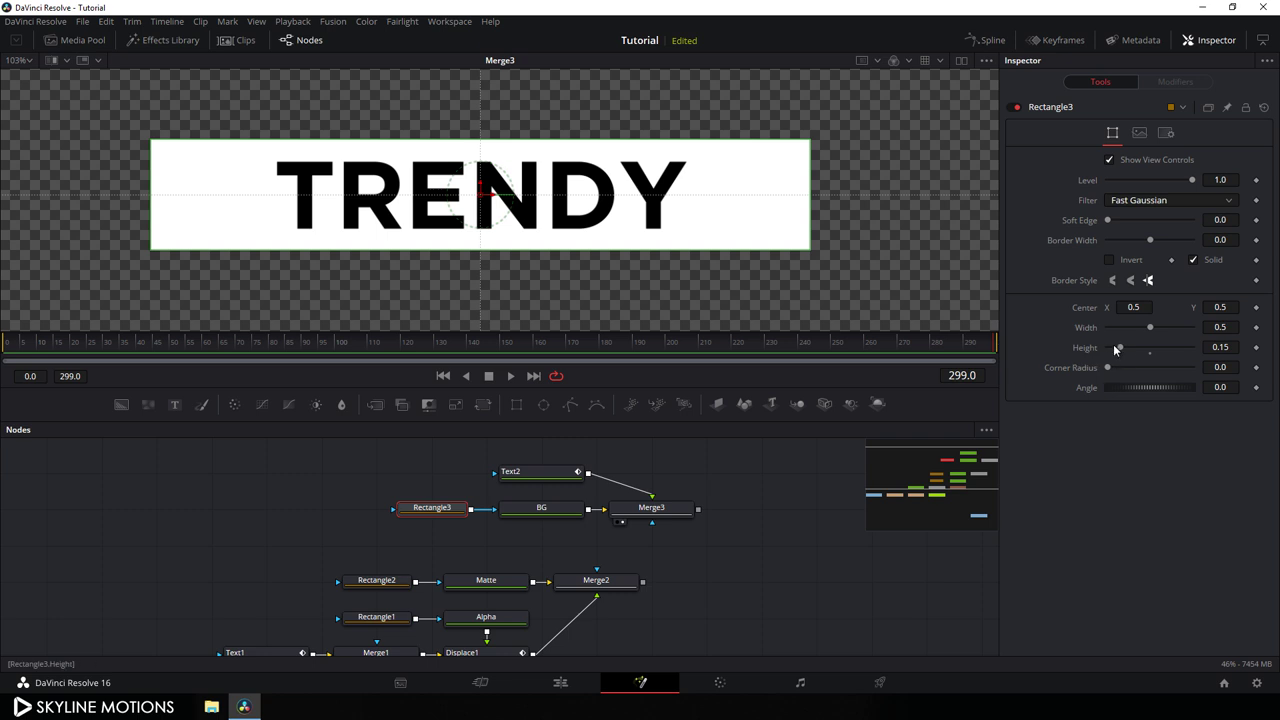
left_click(1217, 328)
type("0.45")
key("Tab")
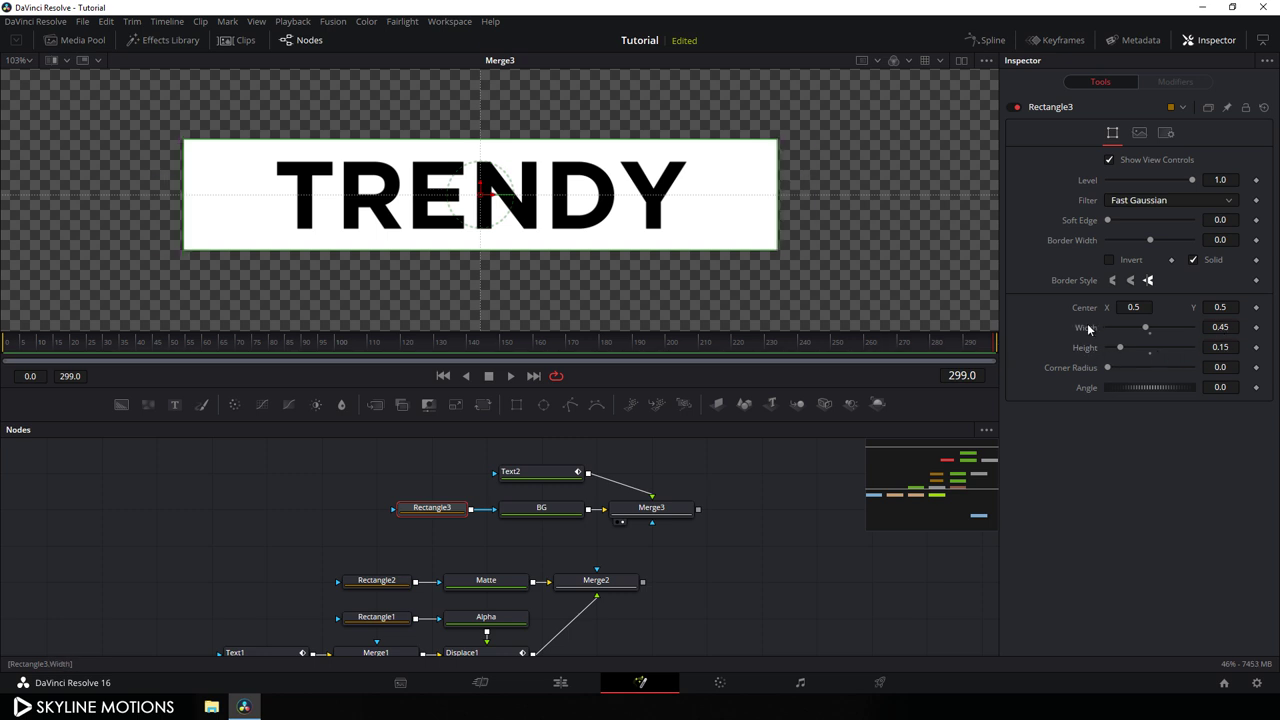
right_click(1098, 336)
left_click(1120, 334)
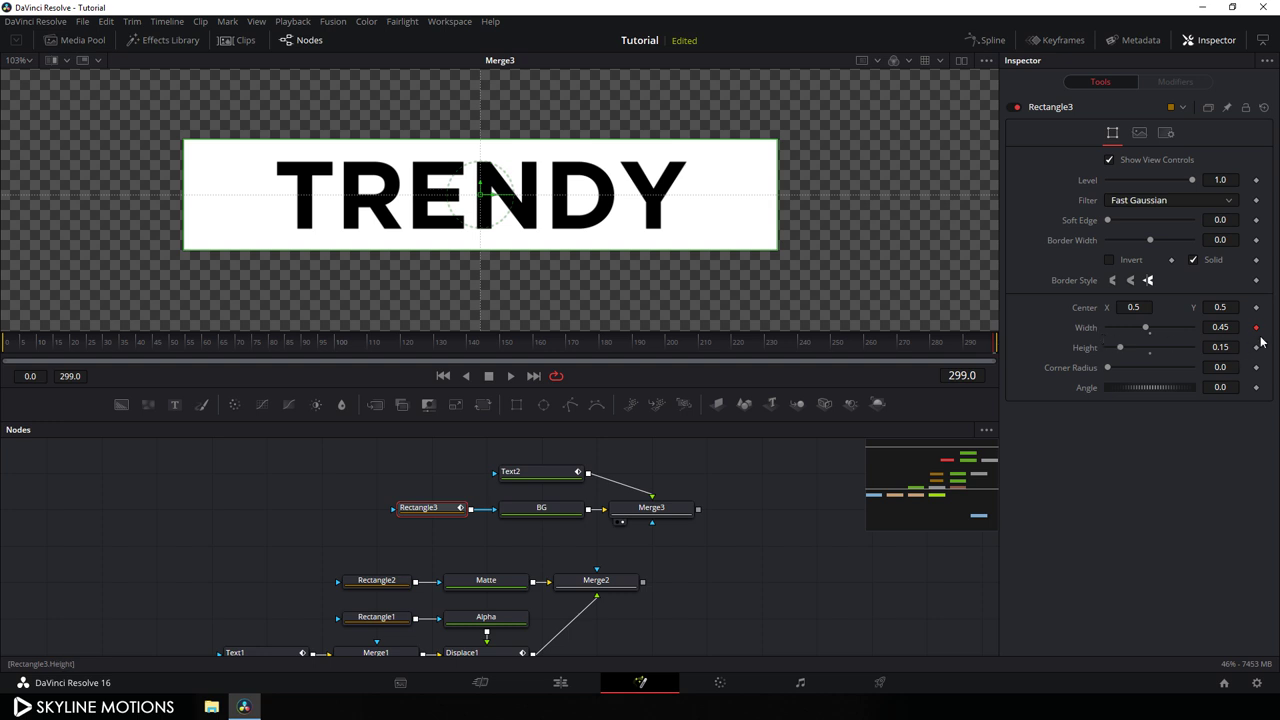
- At frame 0, set the Width to 1.0, fit the viewer, and preview mid-animation
left_click_drag(947, 349, 1, 369)
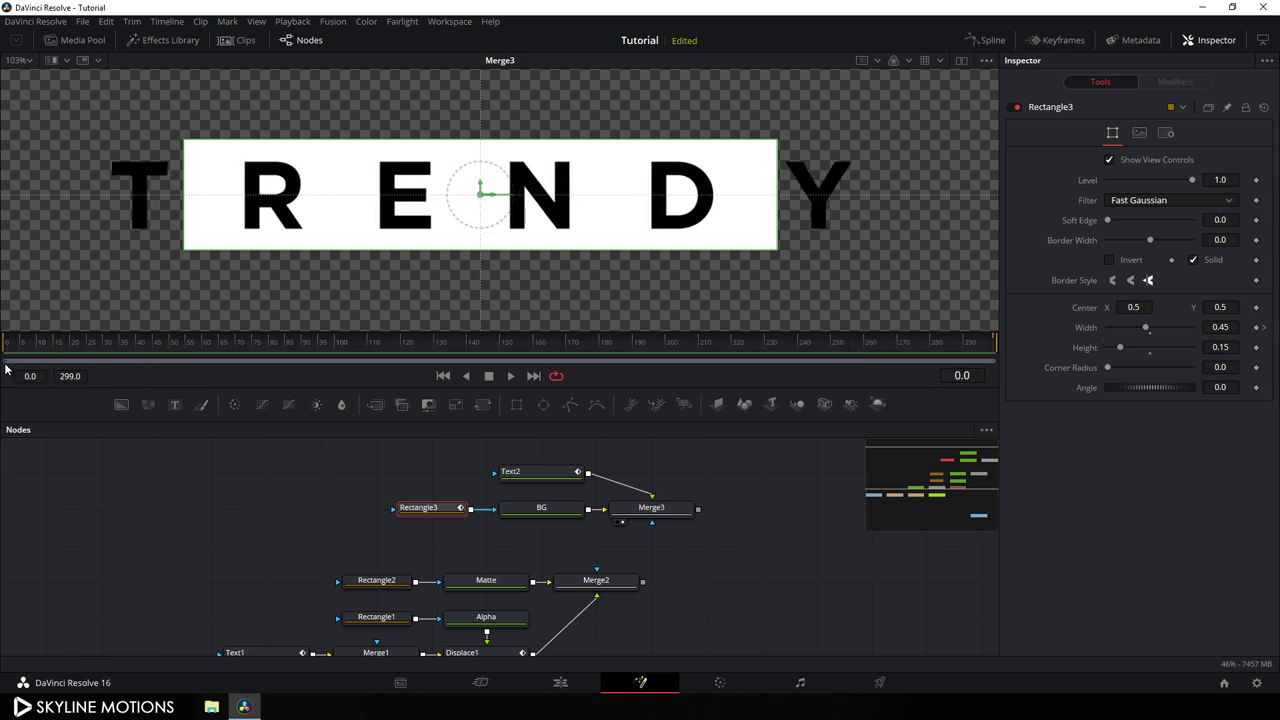
left_click_drag(1146, 330, 1205, 333)
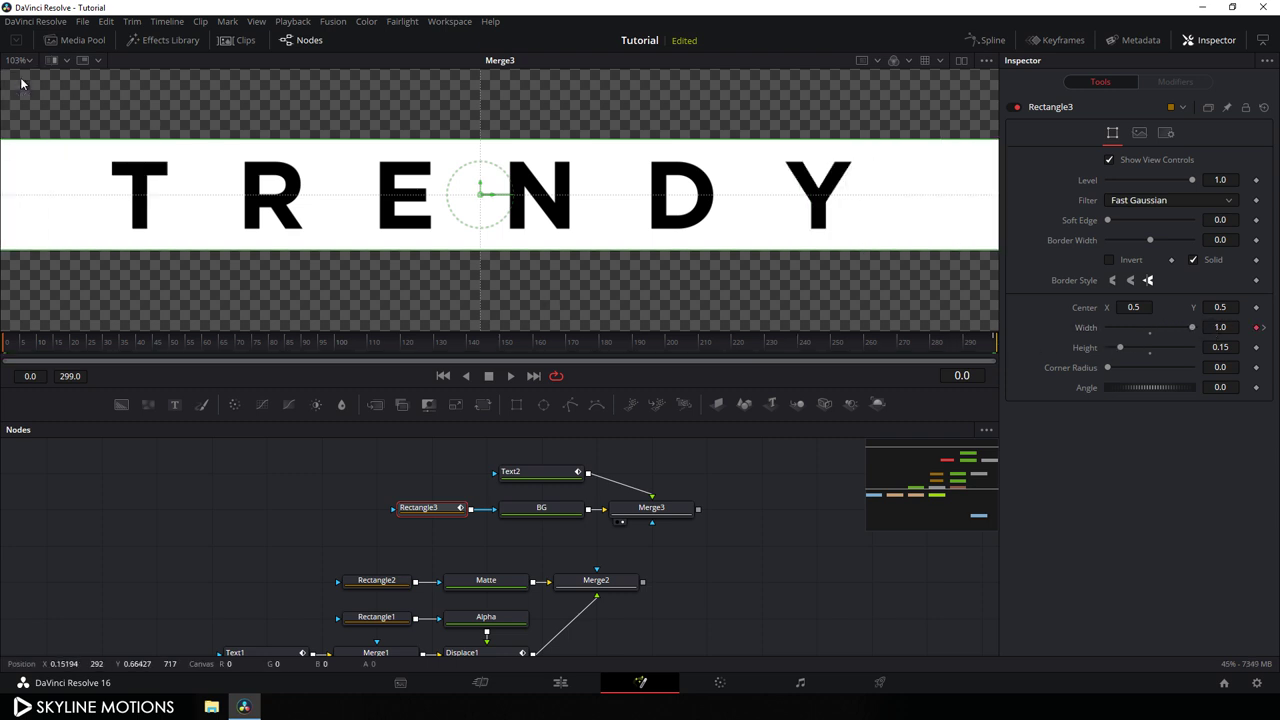
key("ctrl+f")
left_click_drag(290, 345, 770, 352)
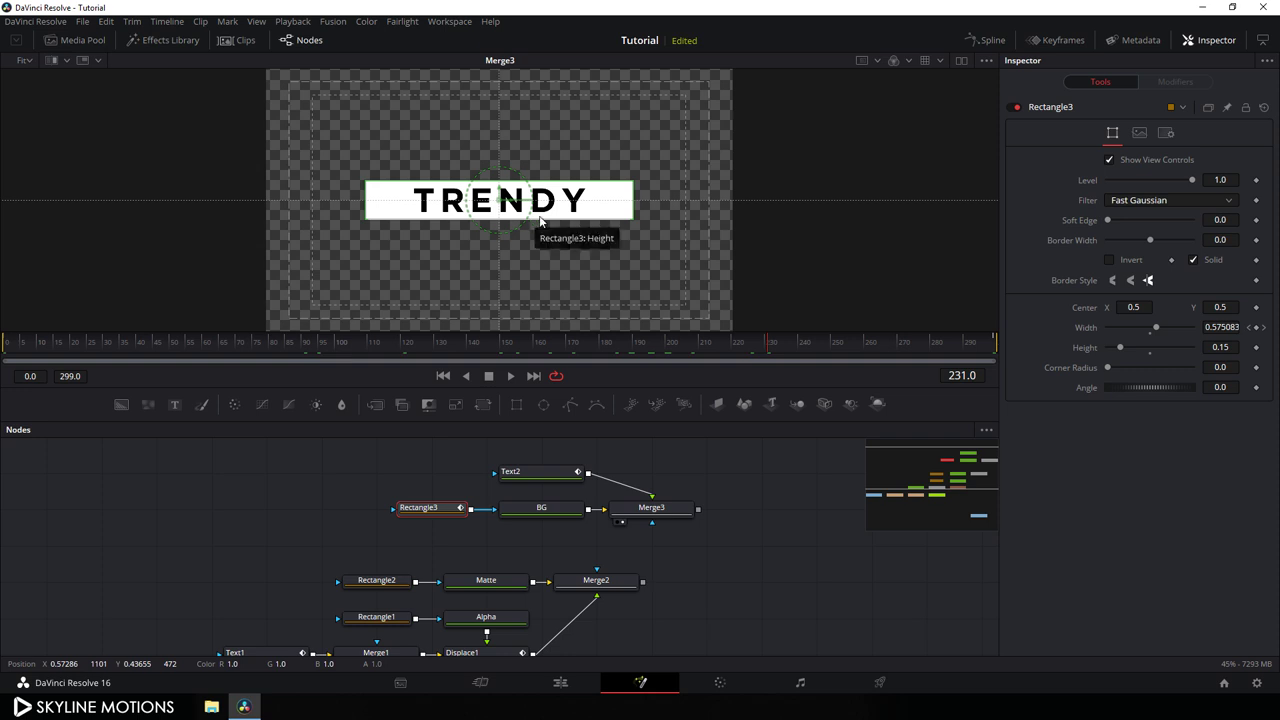
- Open the Spline editor full width, hiding the Text1 and Rectangle3 Width curves
left_click(986, 40)
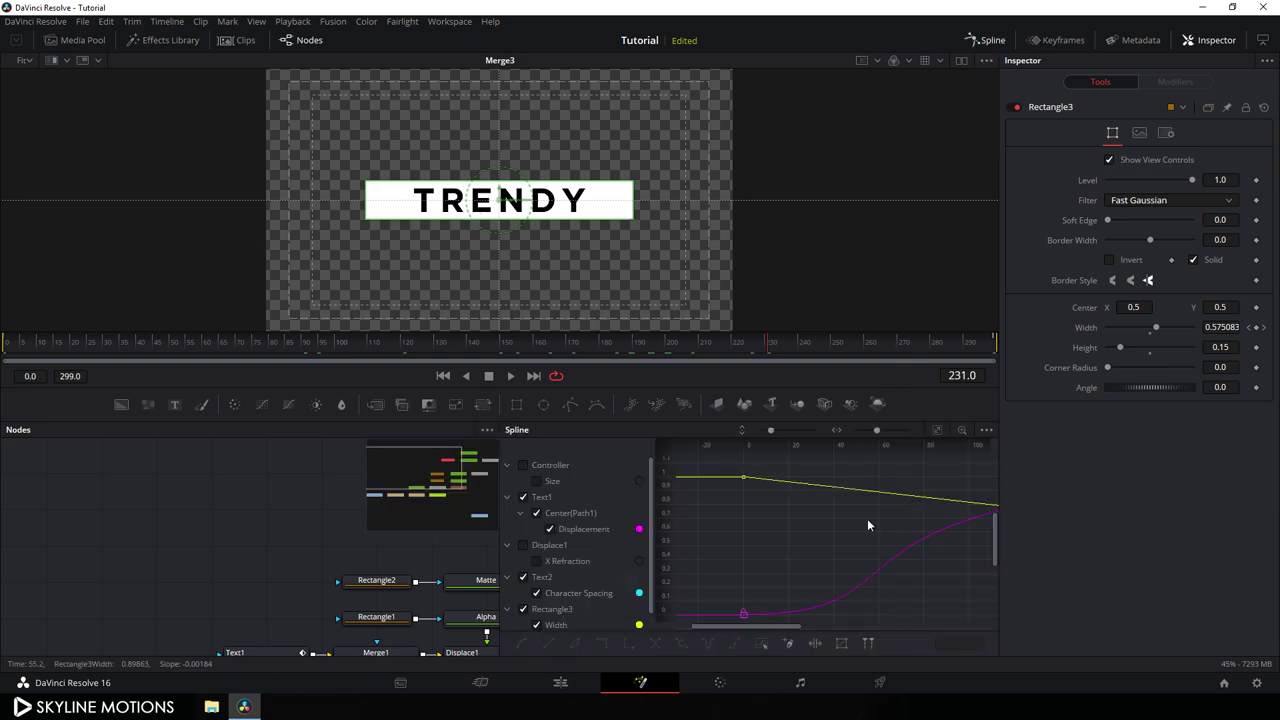
key("grave")
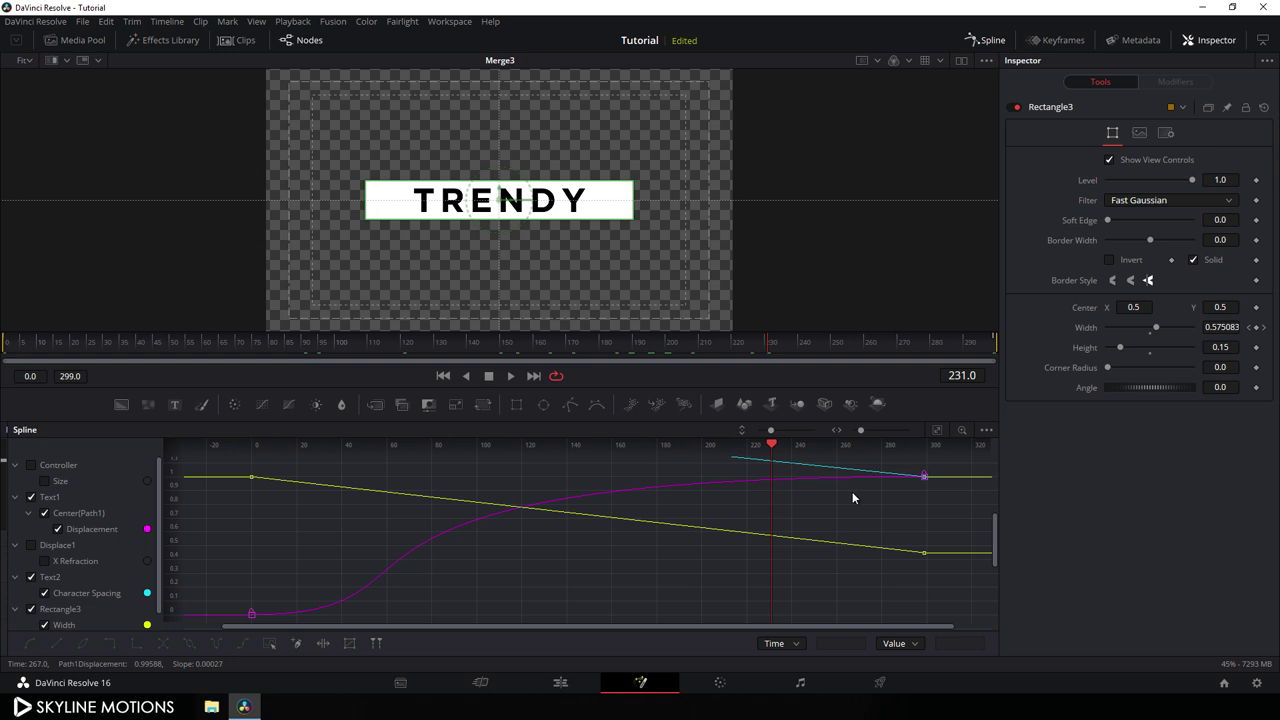
left_click(31, 497)
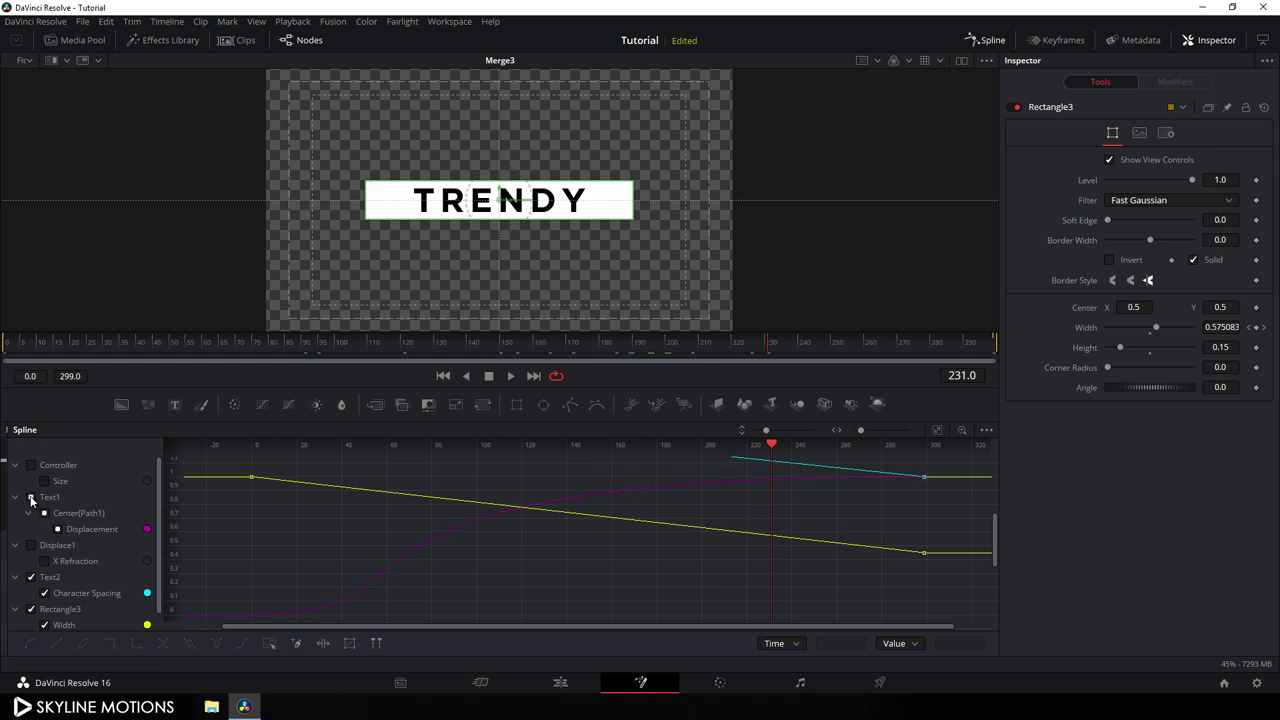
left_click(31, 497)
scroll(157, 536, "down", 1)
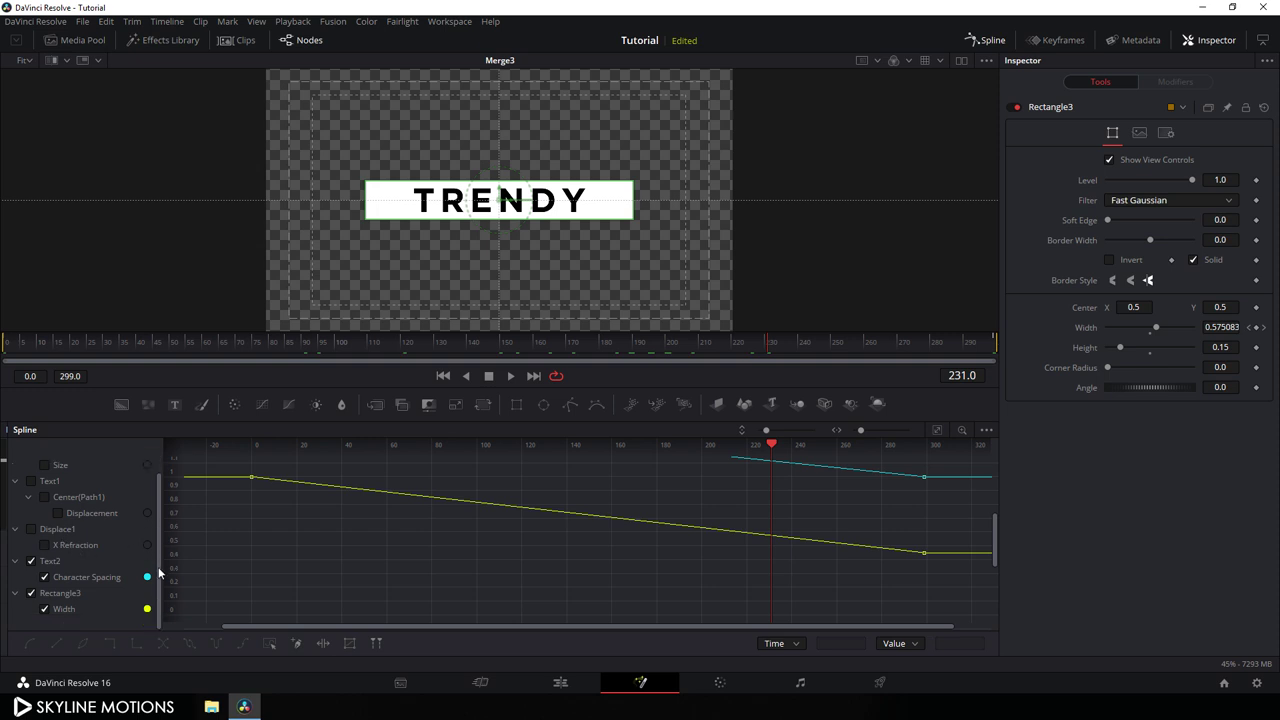
left_click(31, 593)
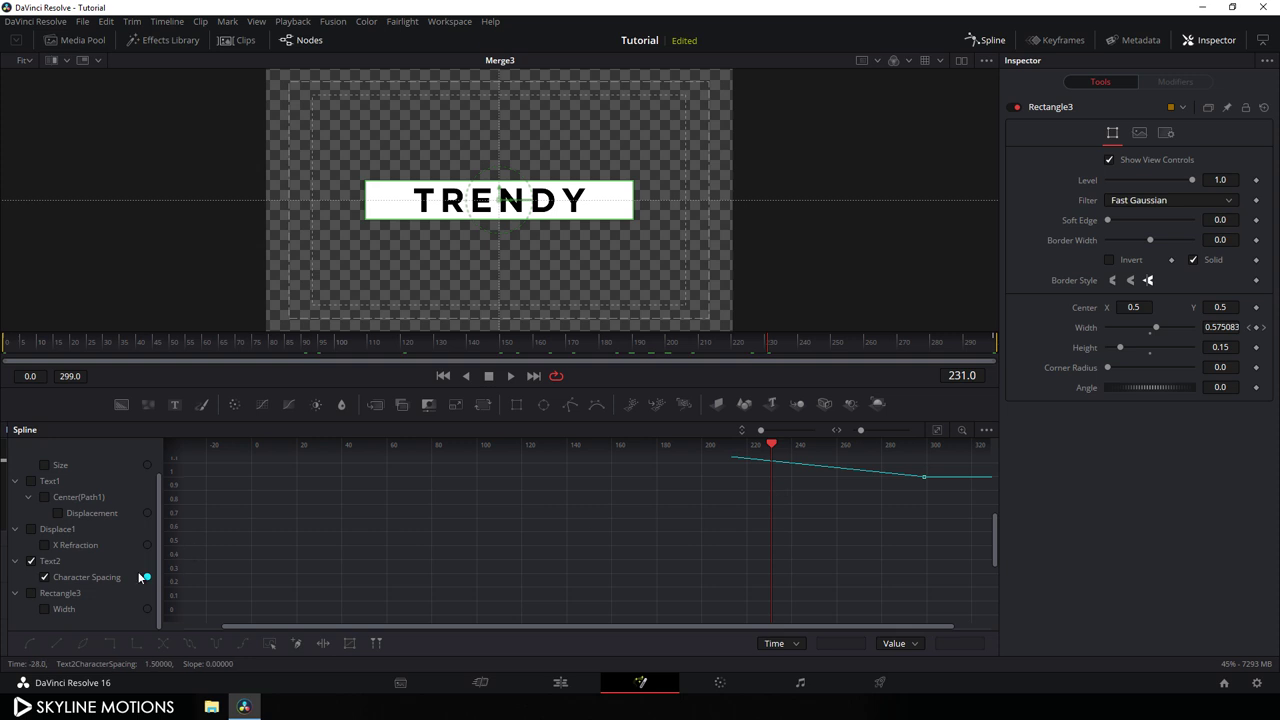
- Make the Character Spacing keys smooth and drag the end handle left for a steep early drop
left_click(936, 430)
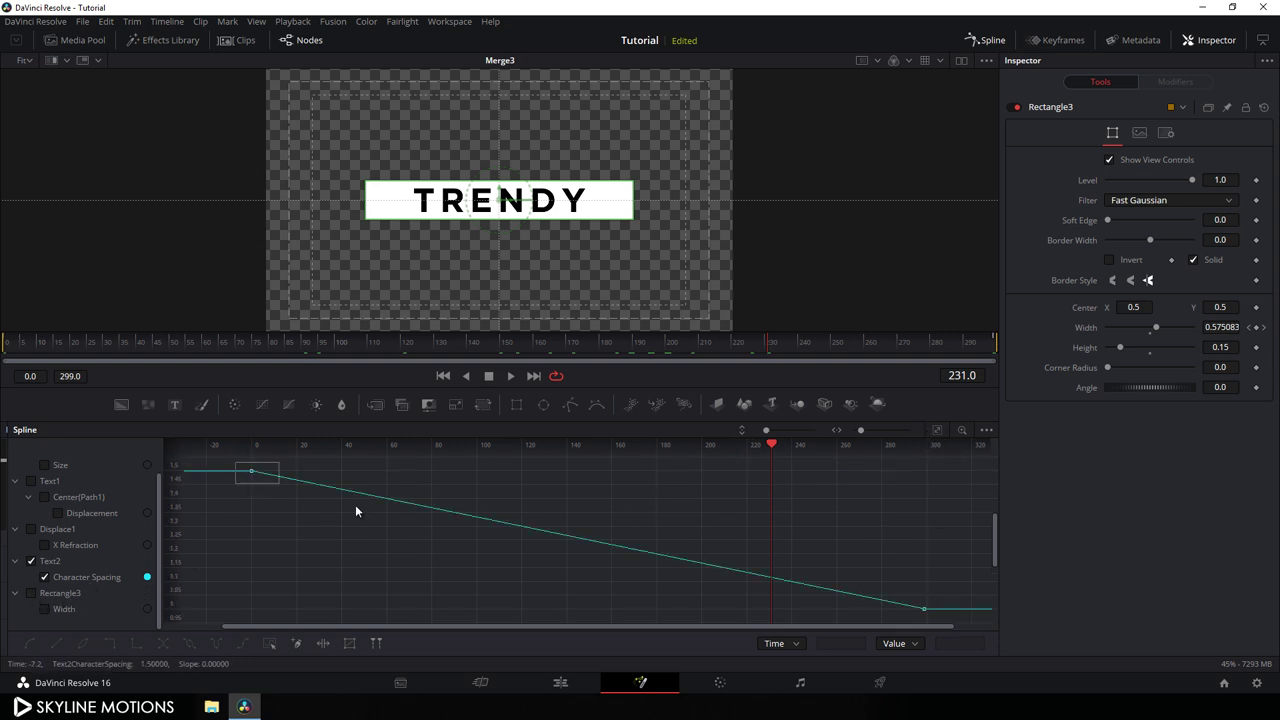
left_click_drag(355, 504, 931, 623)
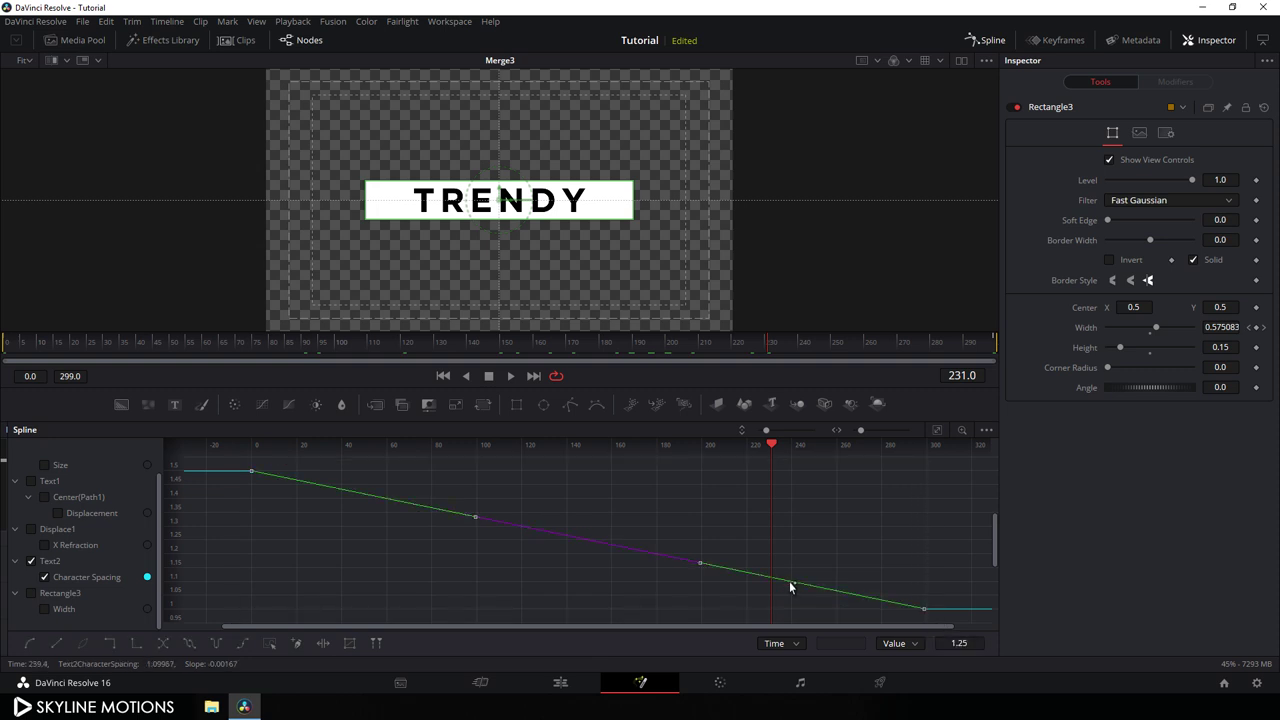
key("s")
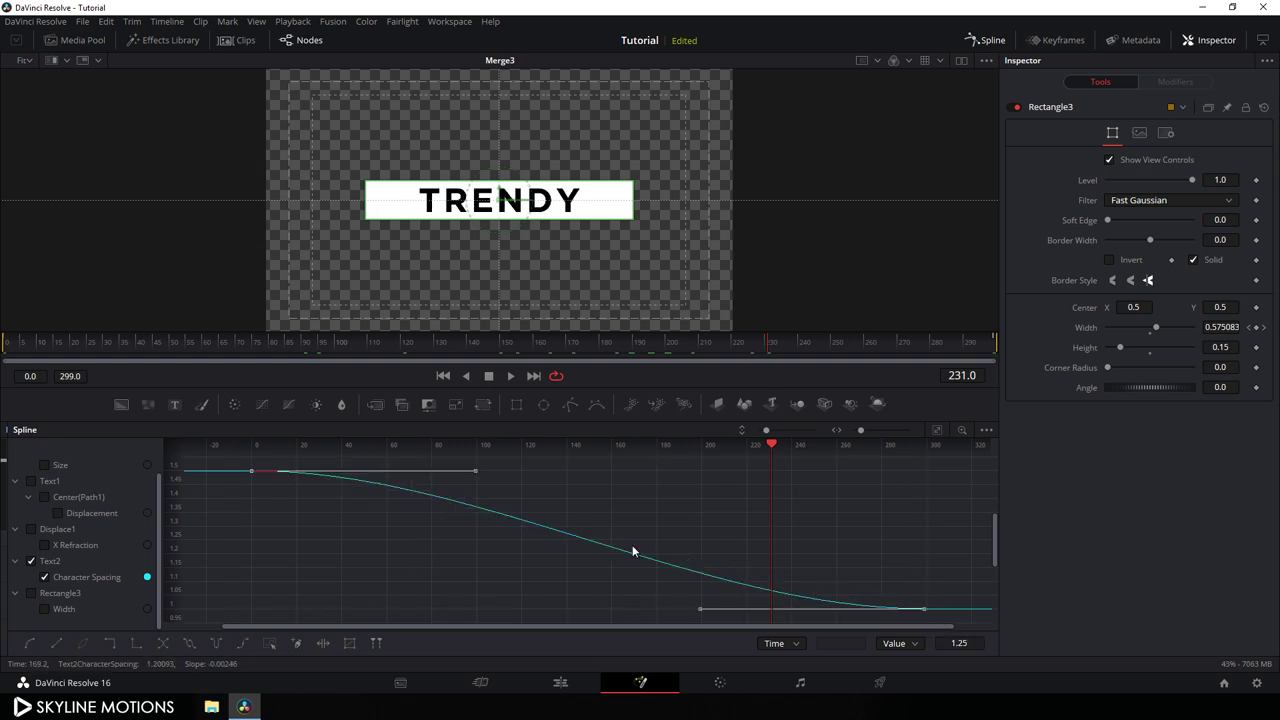
left_click_drag(773, 450, 251, 482)
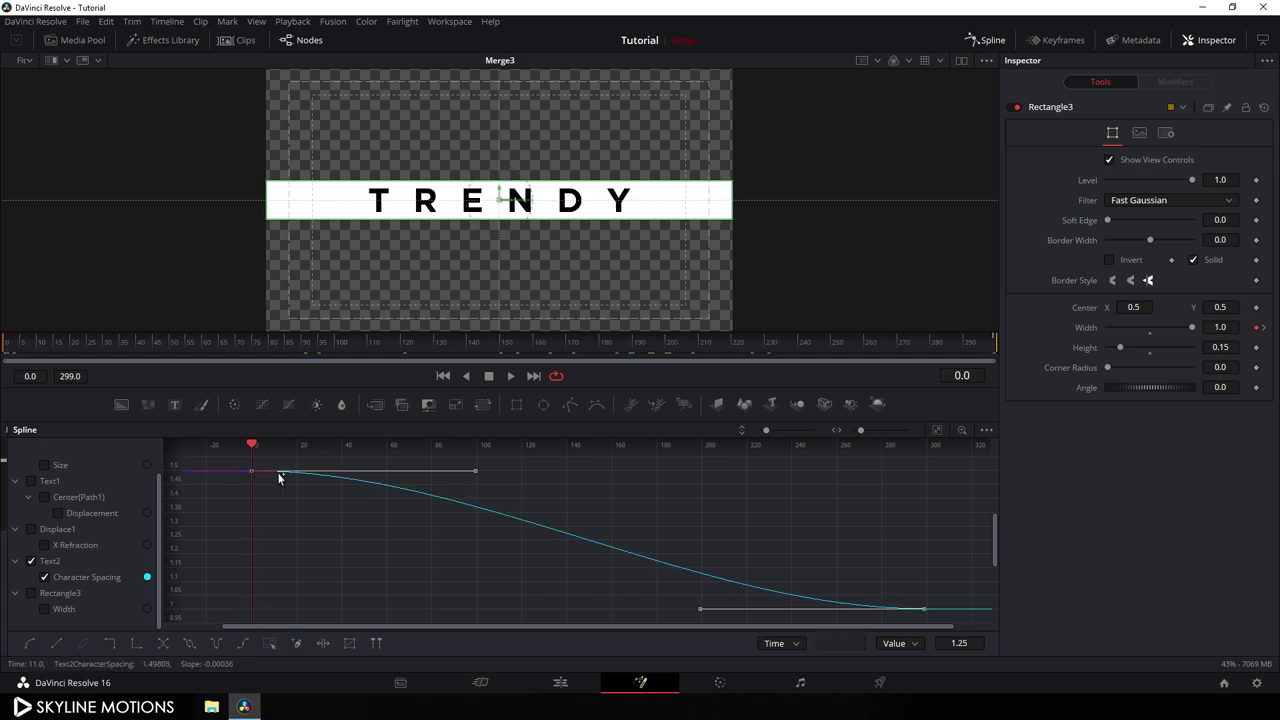
left_click_drag(697, 612, 249, 613)
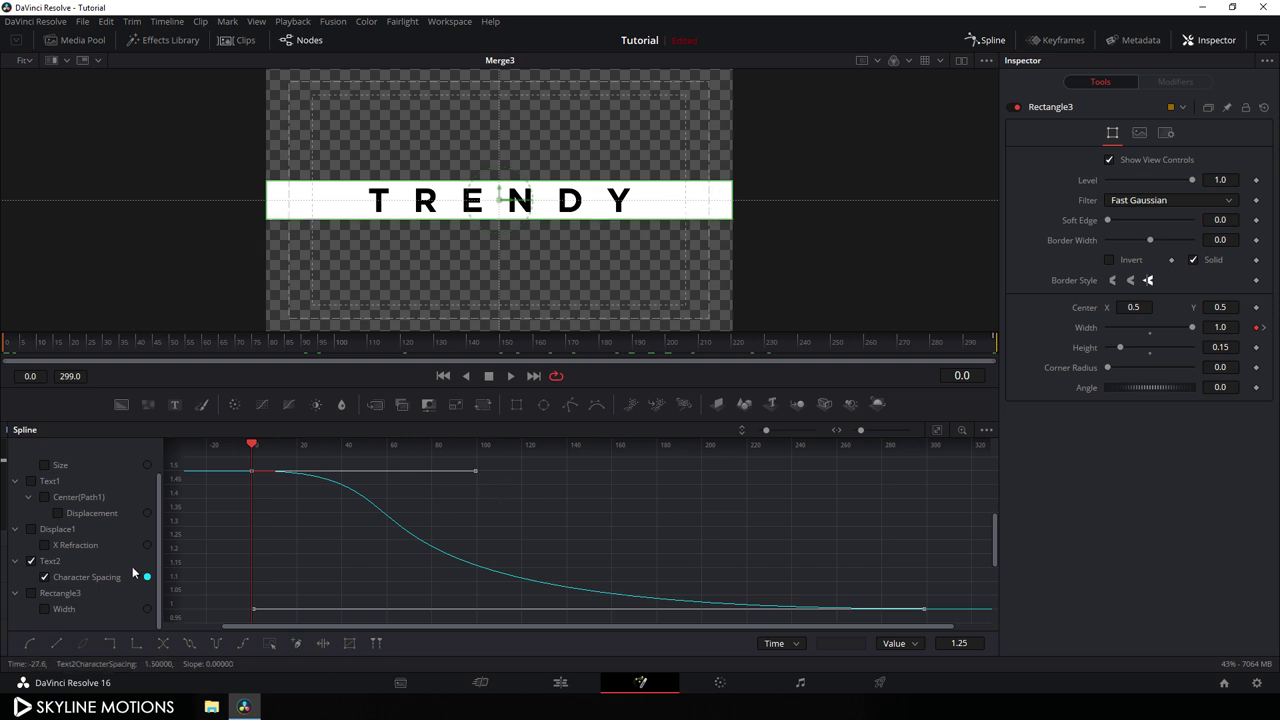
- Smooth all Rectangle3 Width keyframes and lengthen the final ease so the width settles slowly toward 0.45
left_click(31, 562)
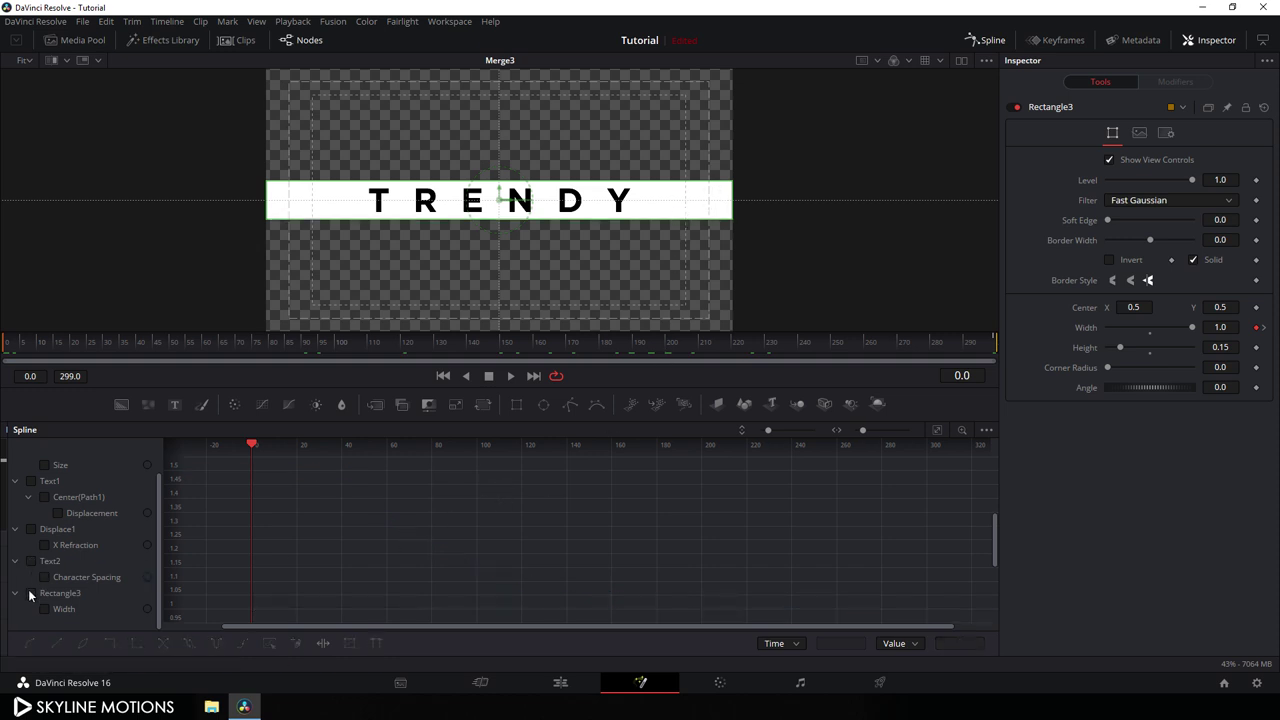
left_click(31, 593)
left_click(937, 430)
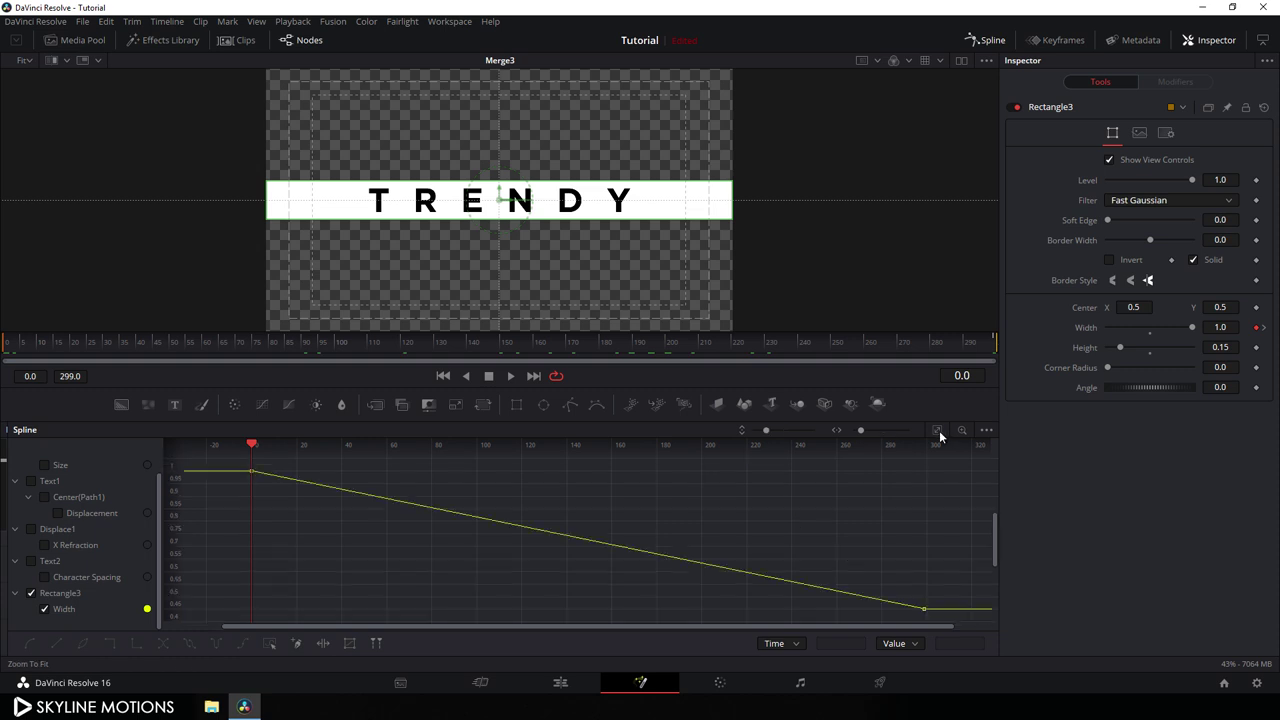
left_click_drag(232, 462, 944, 623)
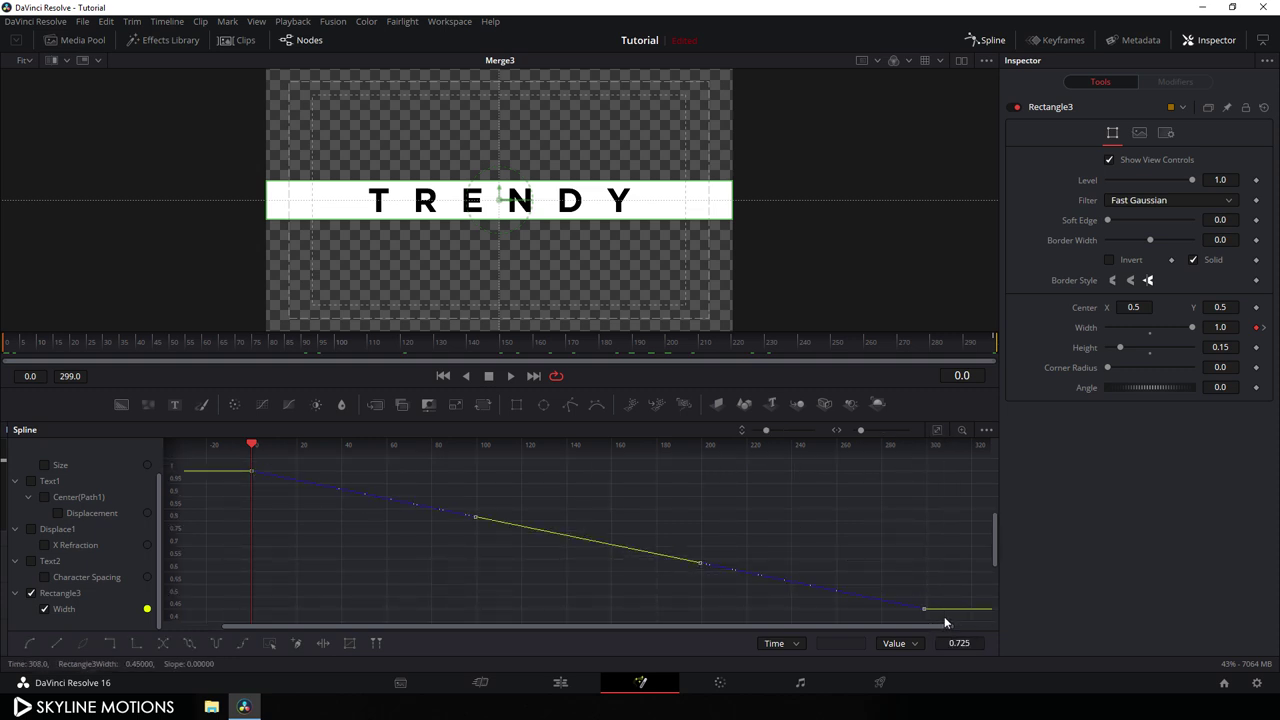
key("shift+s")
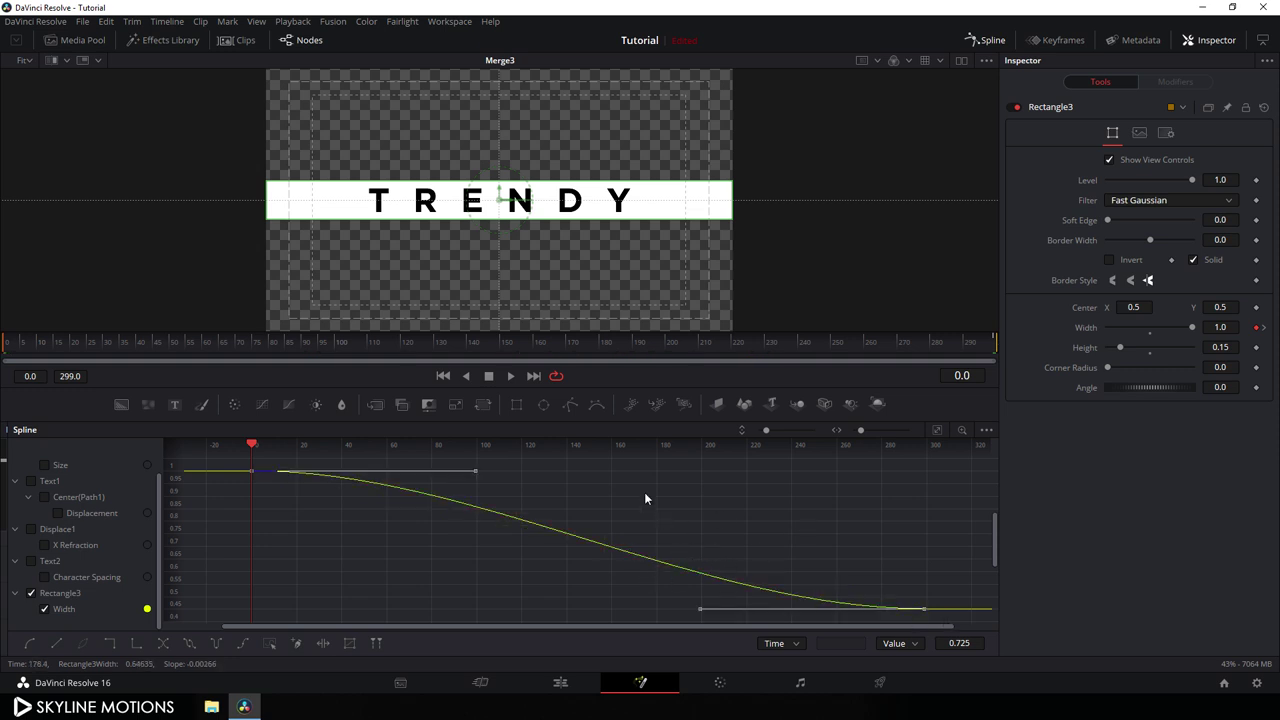
left_click_drag(703, 612, 249, 613)
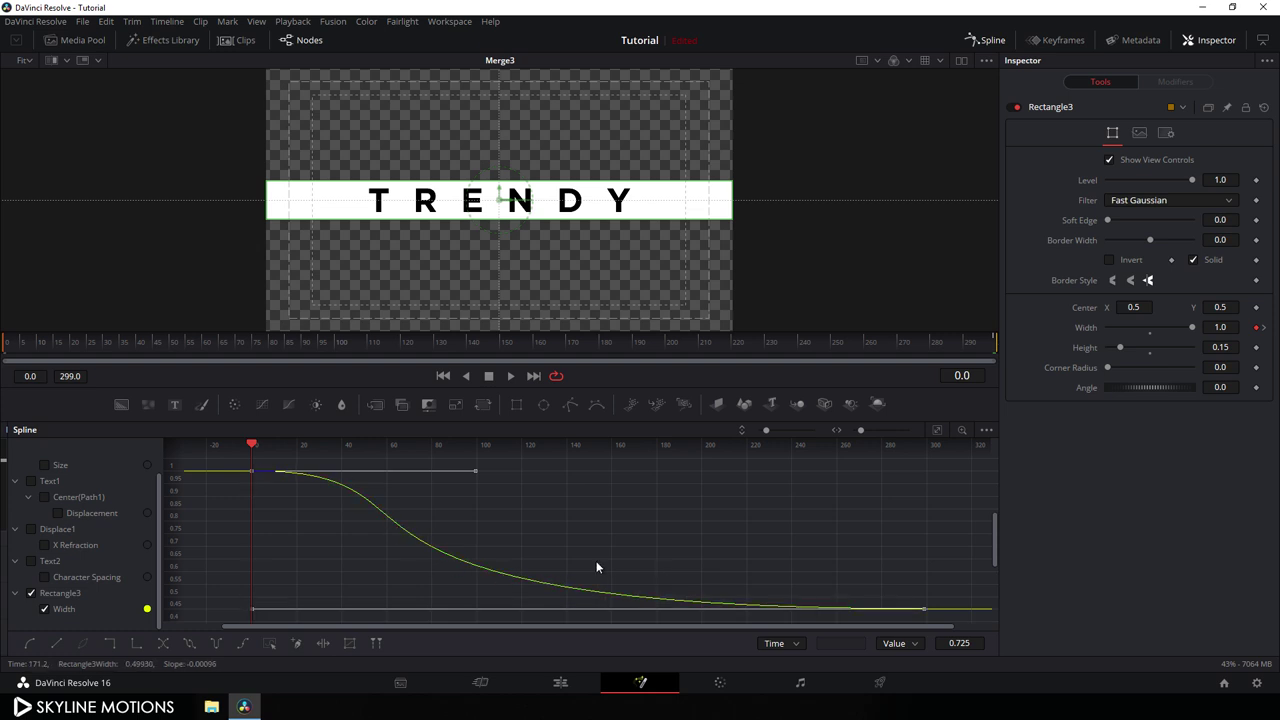
- Back in the node graph, preview the narrowing box at frames 121 and 209 and glance at Merge2
left_click(991, 42)
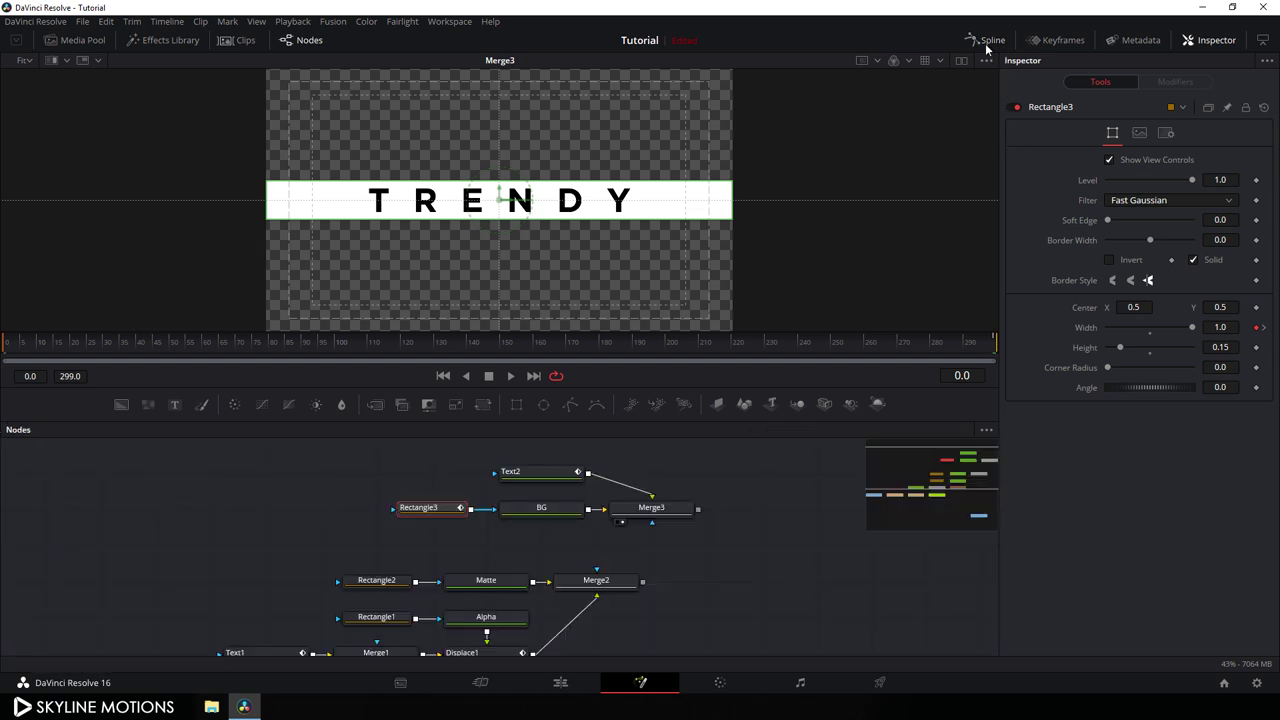
left_click(405, 345)
left_click_drag(405, 345, 698, 340)
mouse_move(748, 509)
left_mouse_down()
mouse_move(746, 460)
mouse_move(731, 495)
left_mouse_up()
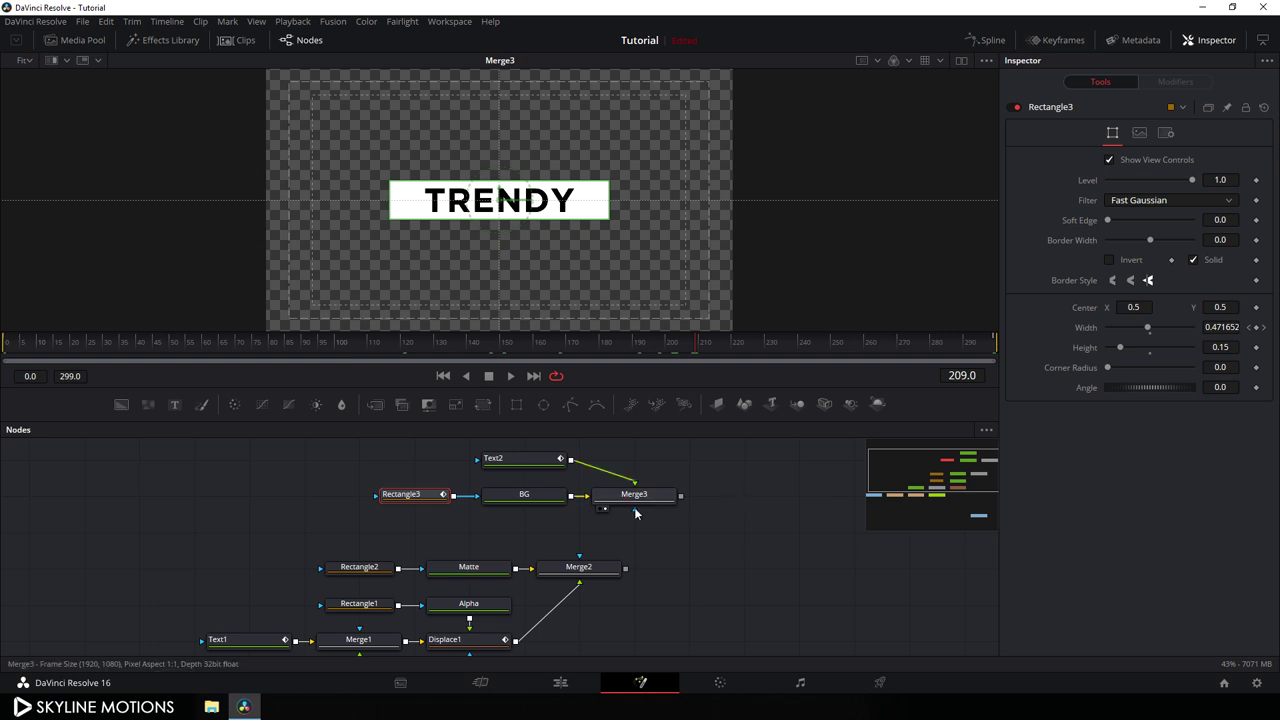
left_click(548, 581)
key("1")
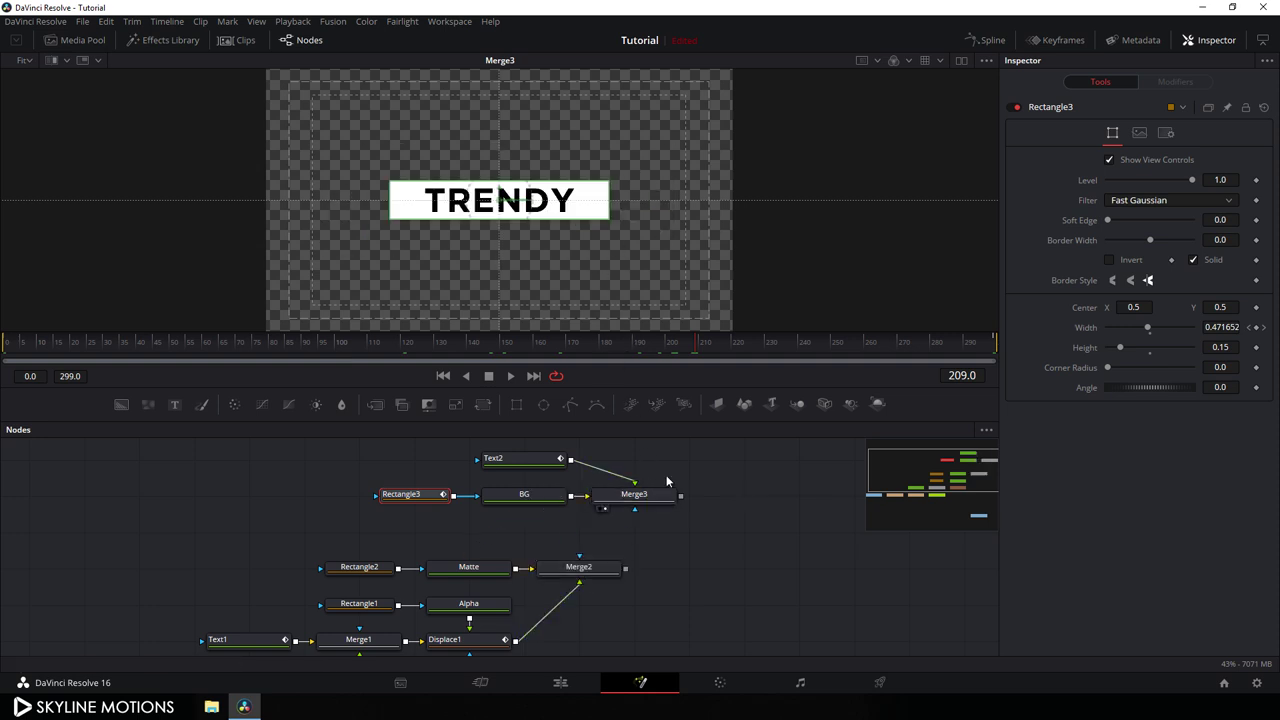
left_click_drag(759, 544, 643, 524)
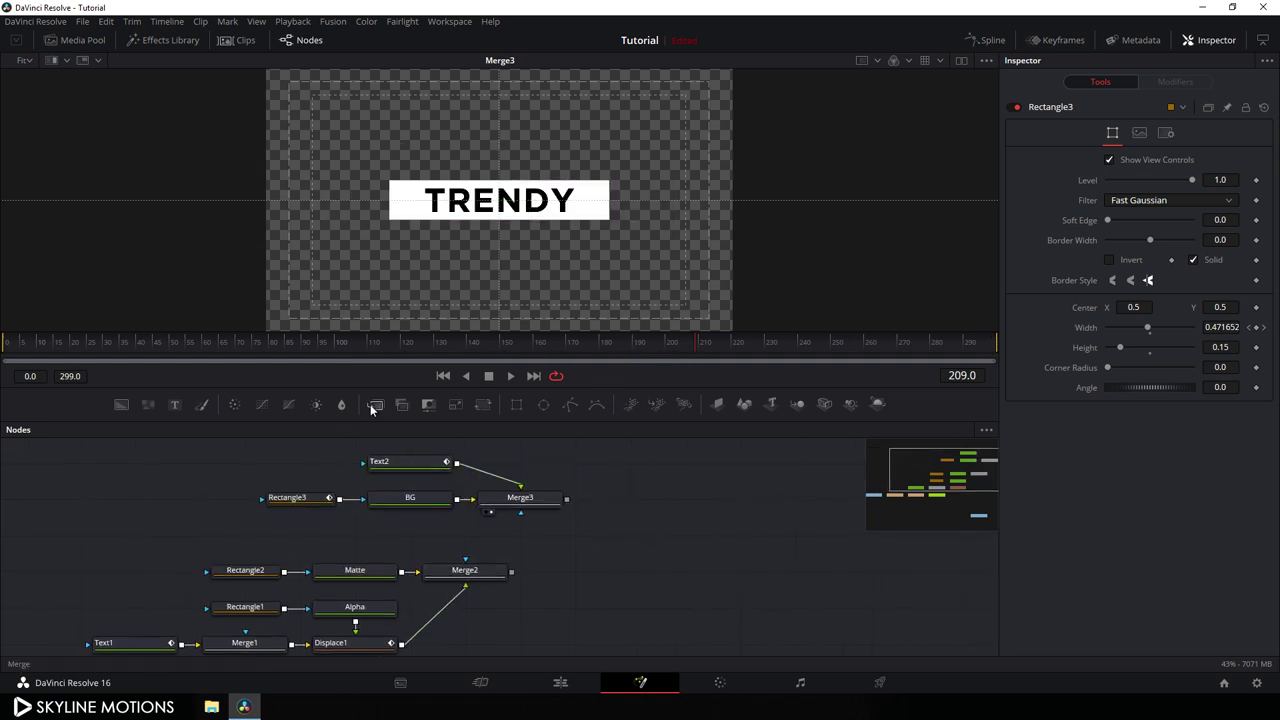
- Add Merge4 with Merge3 over Merge2, view it, and preview the combination at frame 176
left_click_drag(371, 409, 511, 571)
left_click_drag(685, 487, 565, 499)
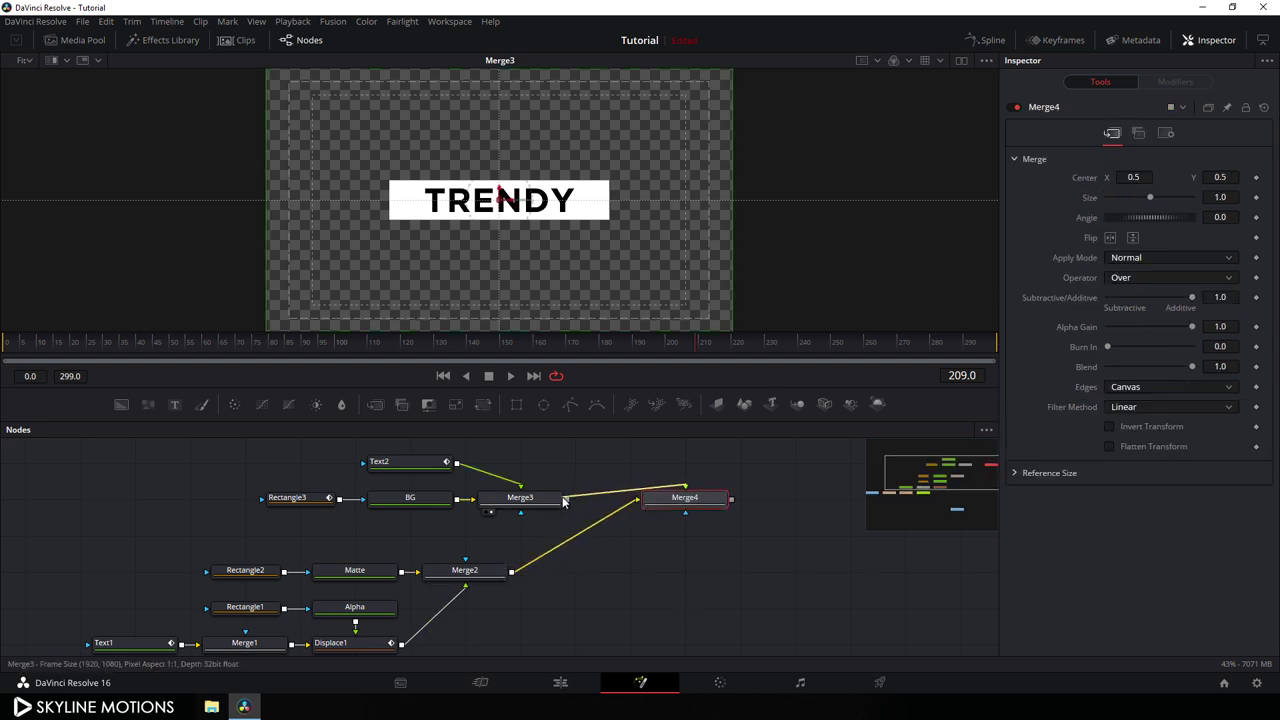
left_click_drag(676, 508, 627, 197)
left_click(345, 343)
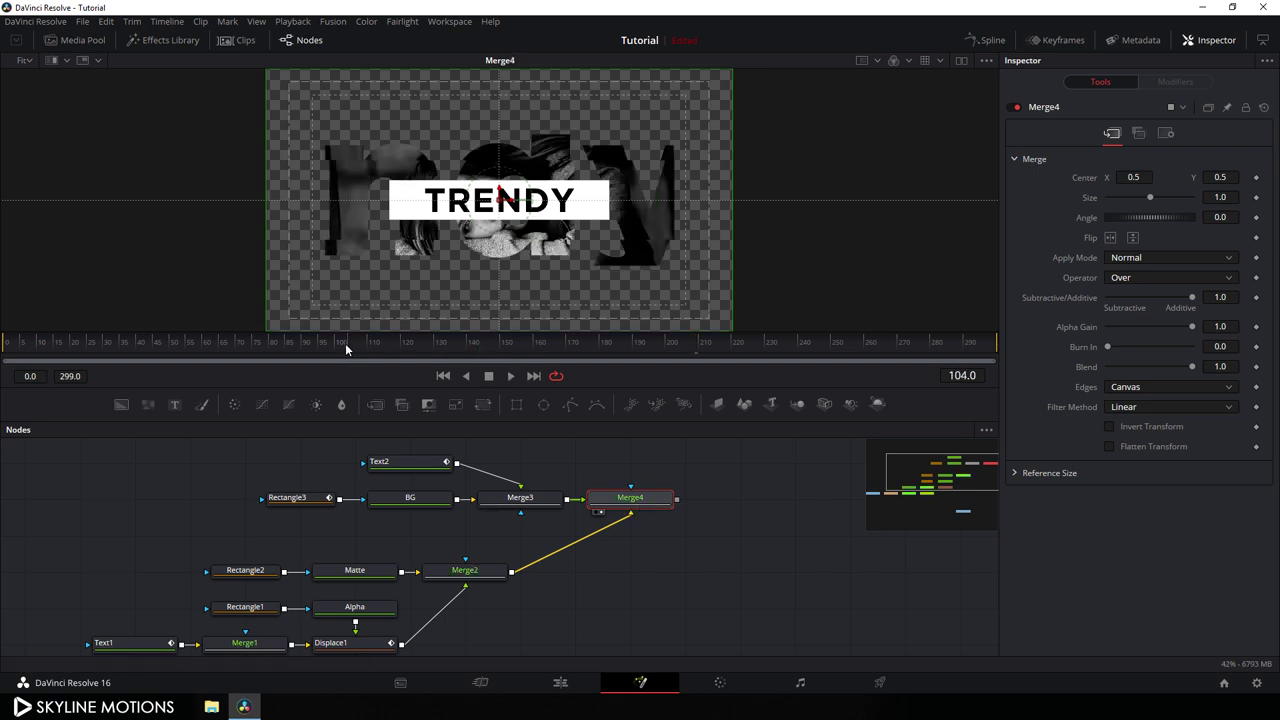
left_click_drag(345, 343, 586, 339)
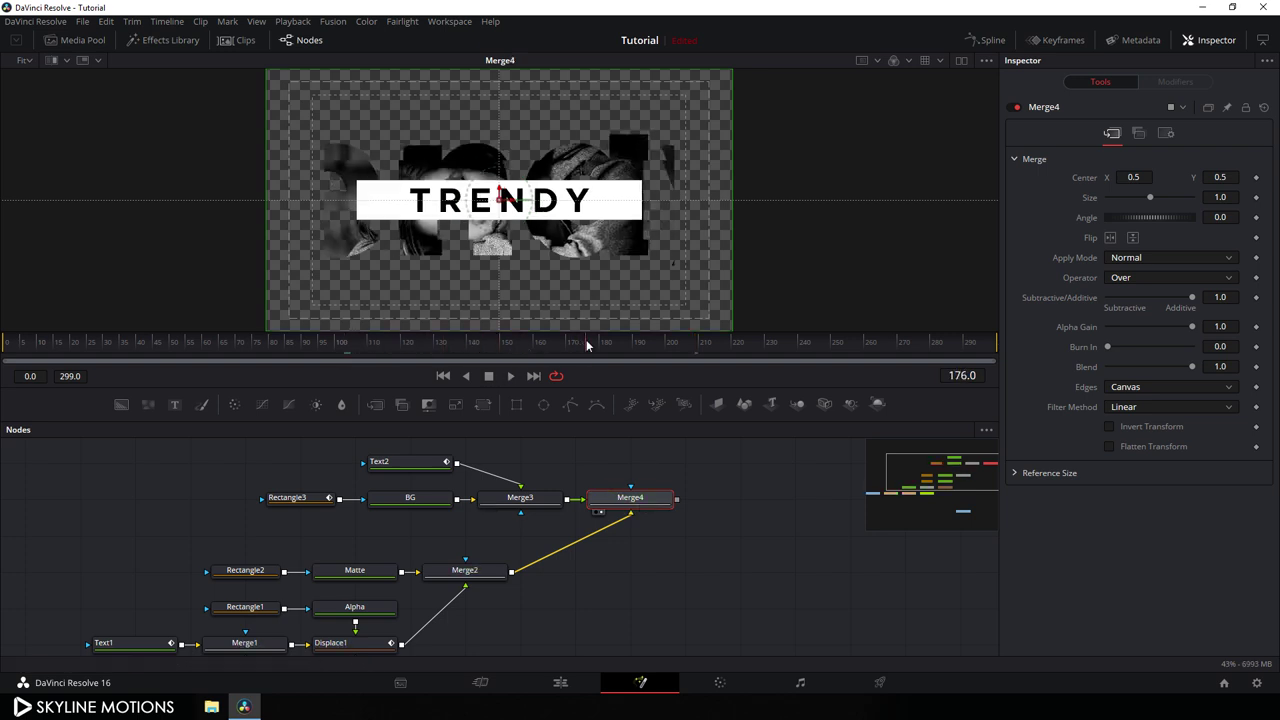
left_click_drag(725, 510, 630, 505)
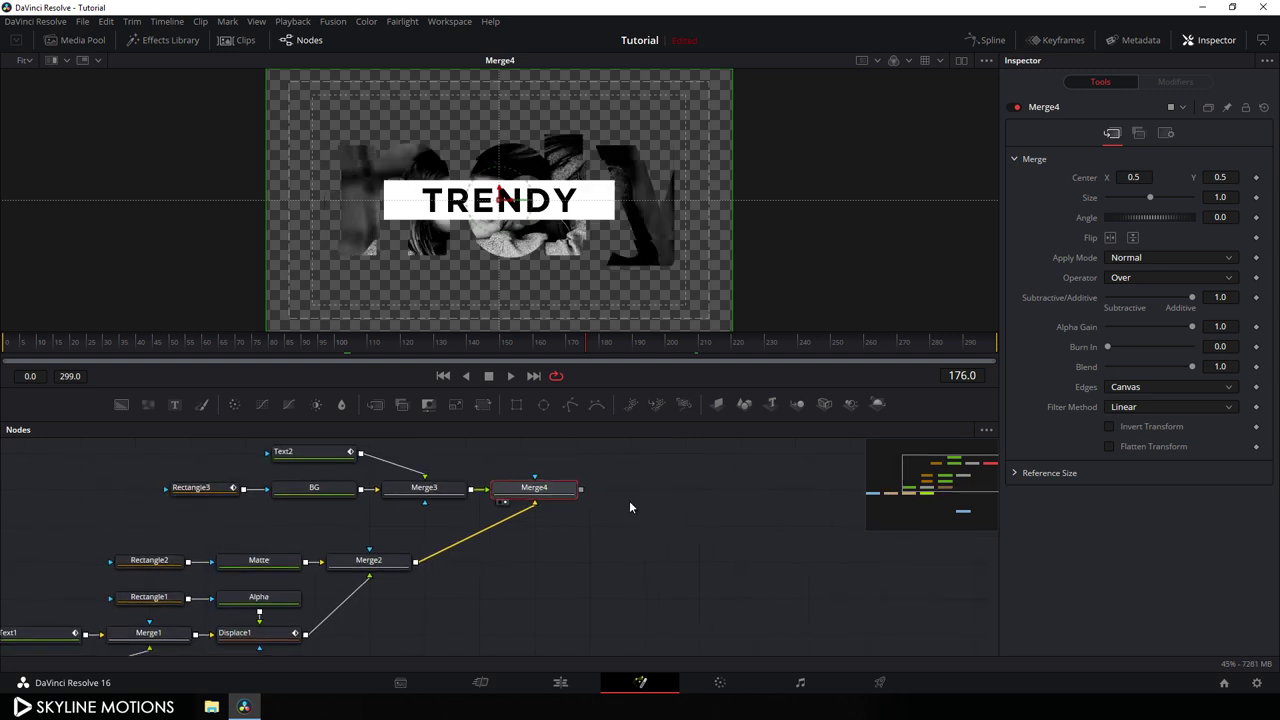
- Add a Background1 node and change its colour from black to white
left_click(632, 541)
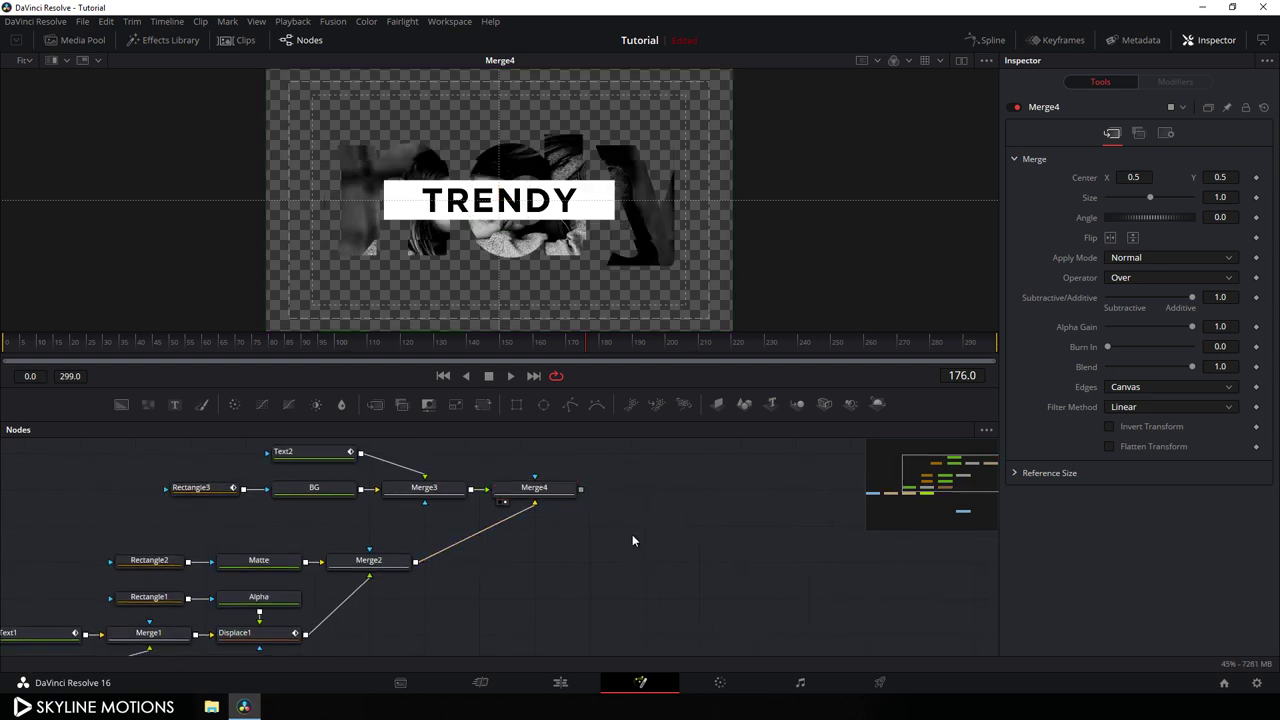
left_click_drag(120, 406, 636, 529)
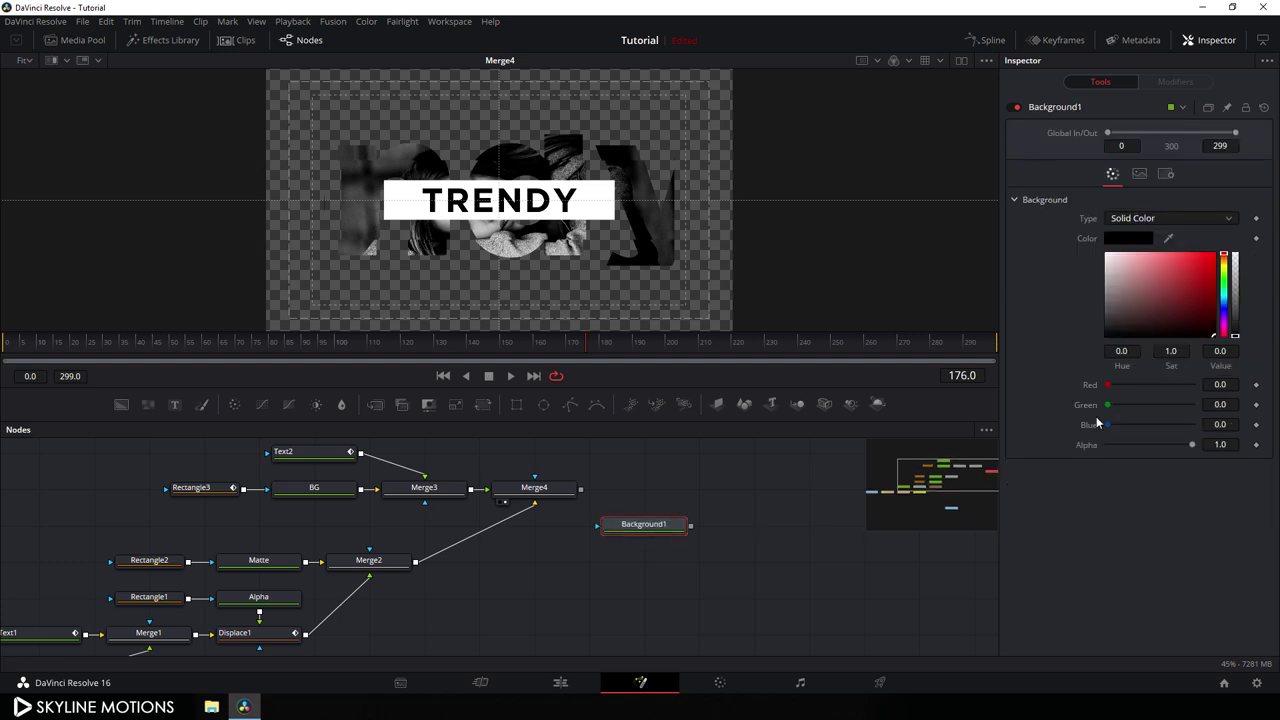
left_click_drag(1130, 305, 1018, 242)
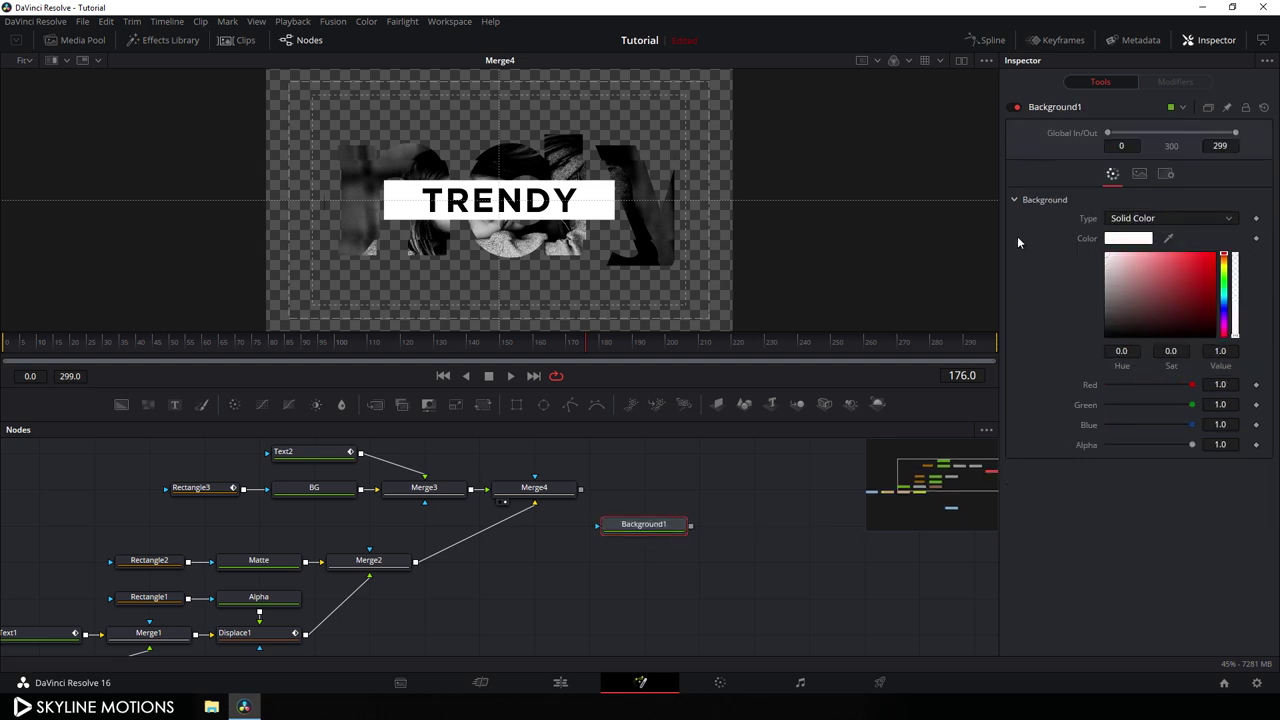
left_click(680, 490)
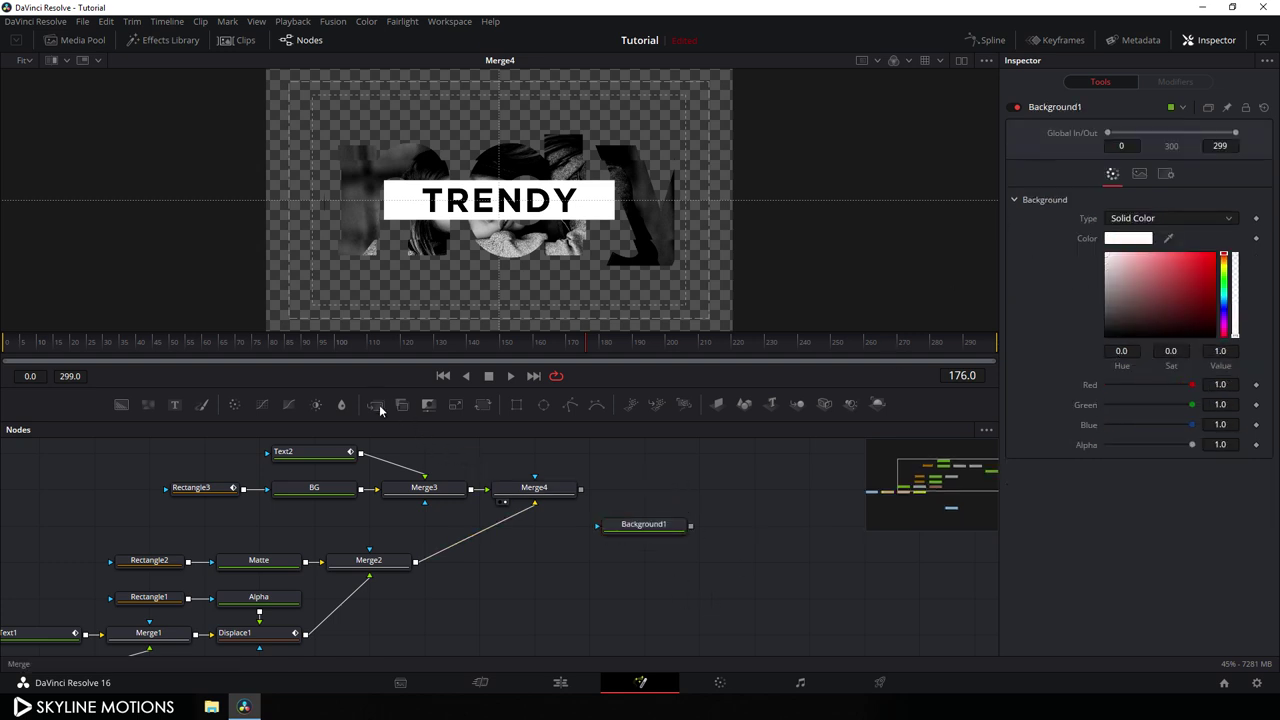
- Add Merge5 with Background1 as background and Merge4 as foreground, previewing at frame 154
left_click_drag(379, 404, 645, 540)
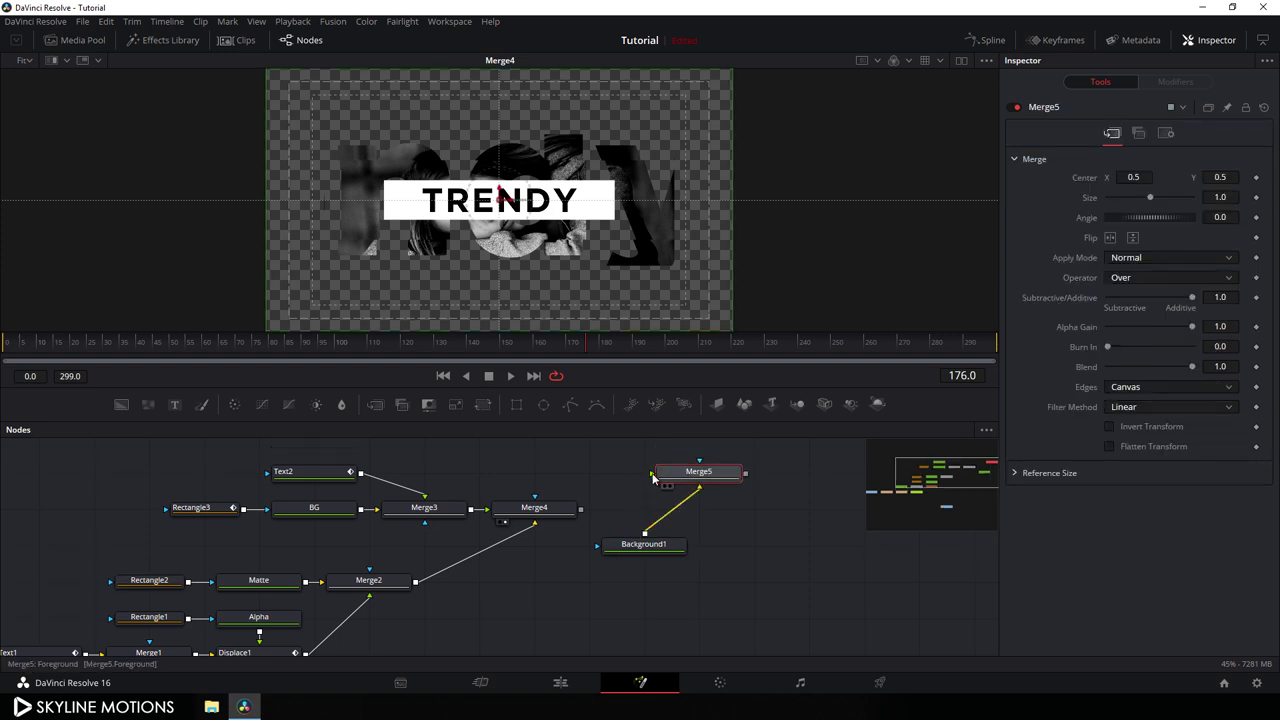
left_click_drag(650, 473, 582, 508)
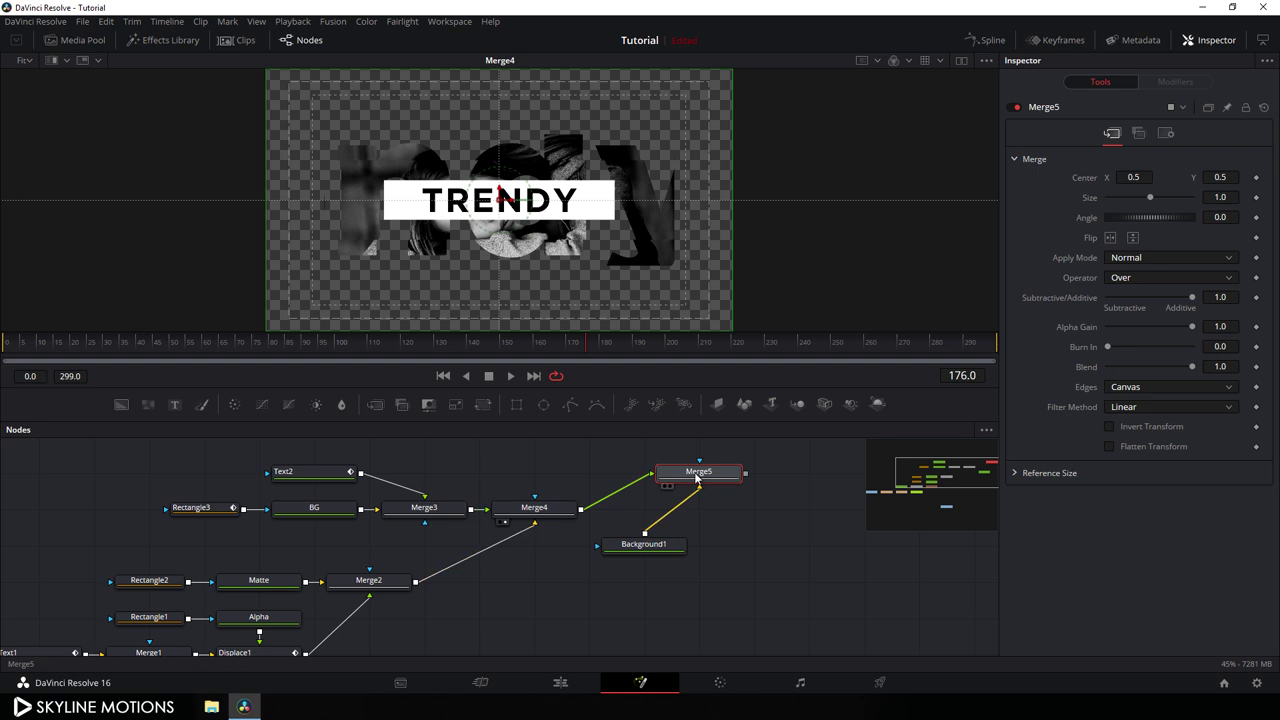
left_click_drag(685, 471, 645, 280)
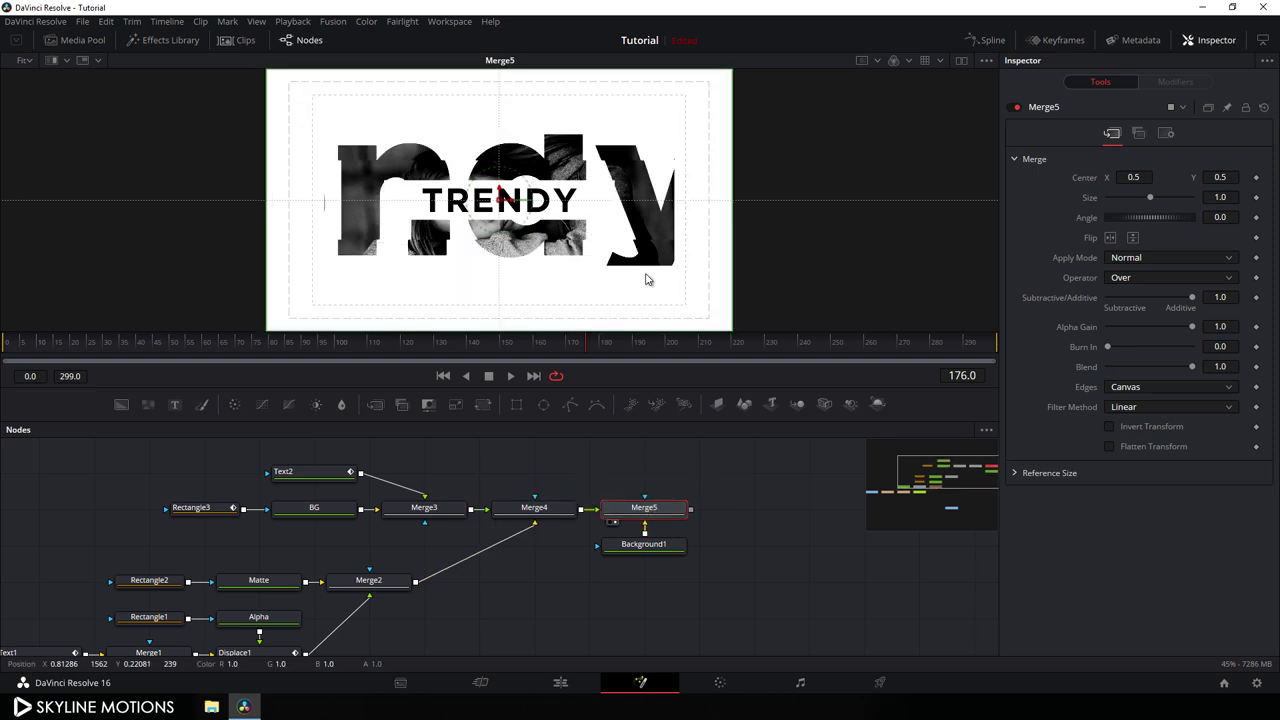
left_click_drag(483, 348, 515, 351)
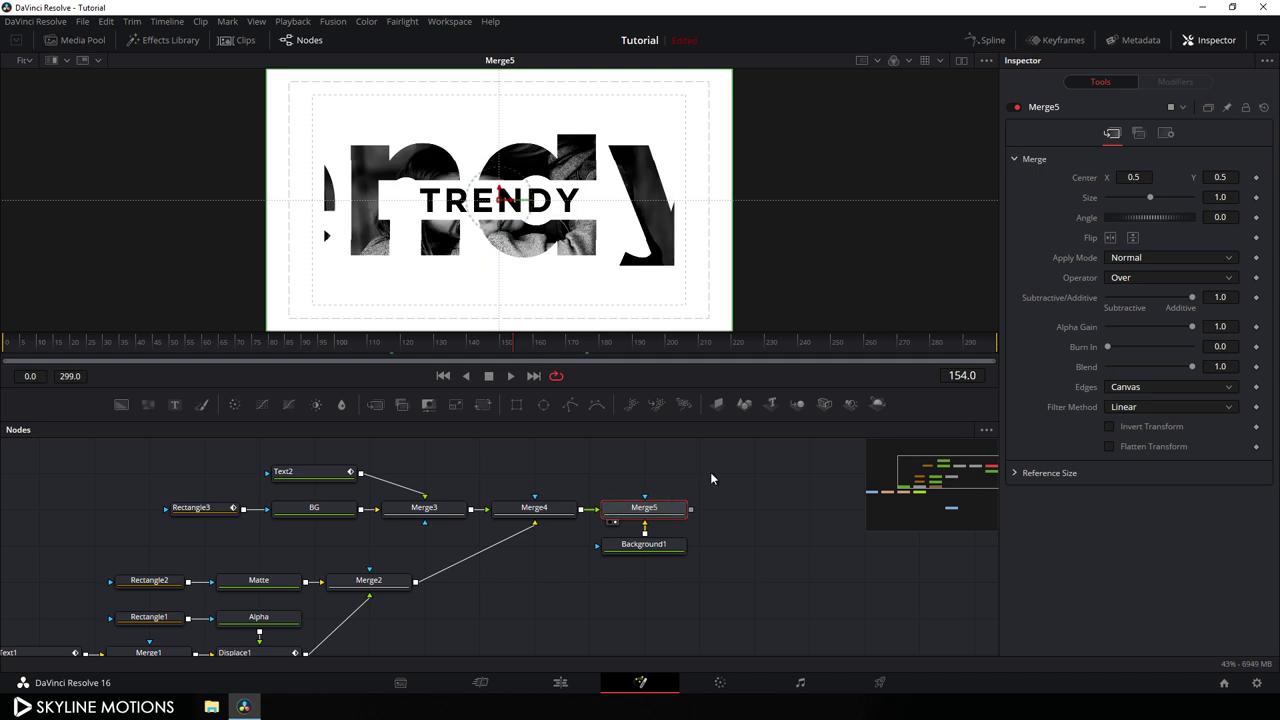
left_click_drag(709, 477, 691, 508)
left_click(616, 479)
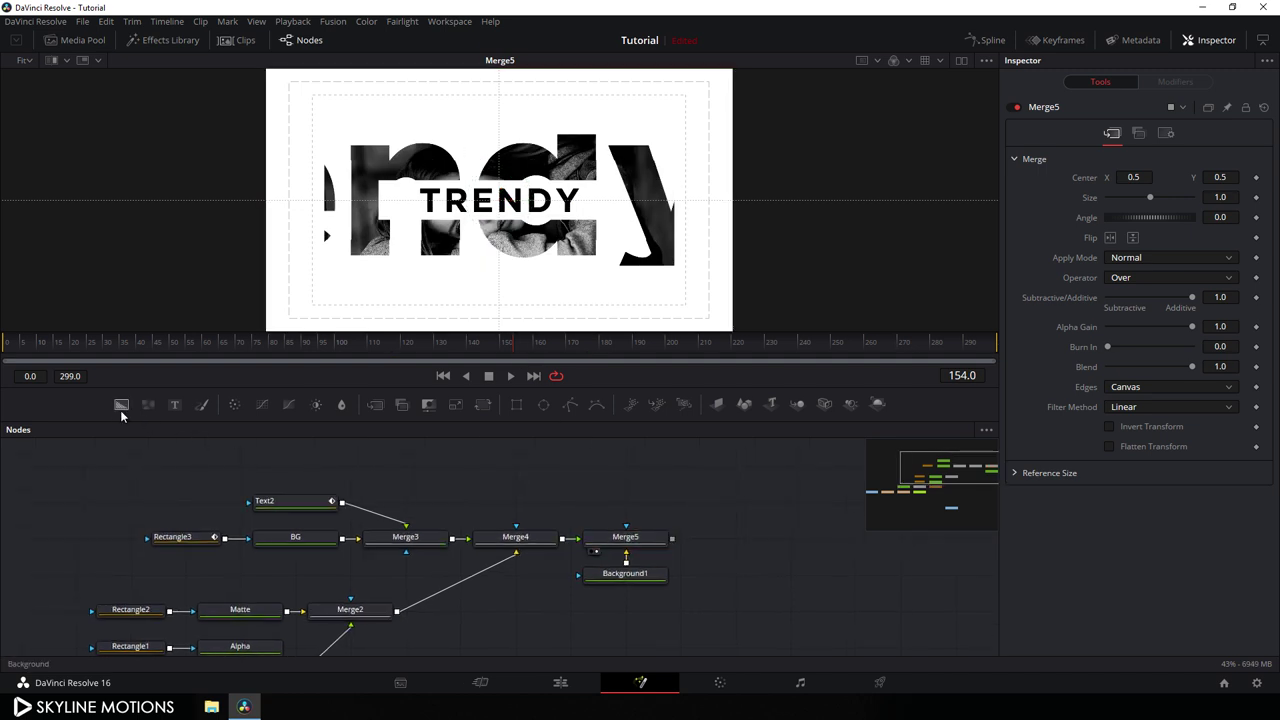
- Add a Background2 node and rename it Stroke
left_click_drag(121, 404, 634, 485)
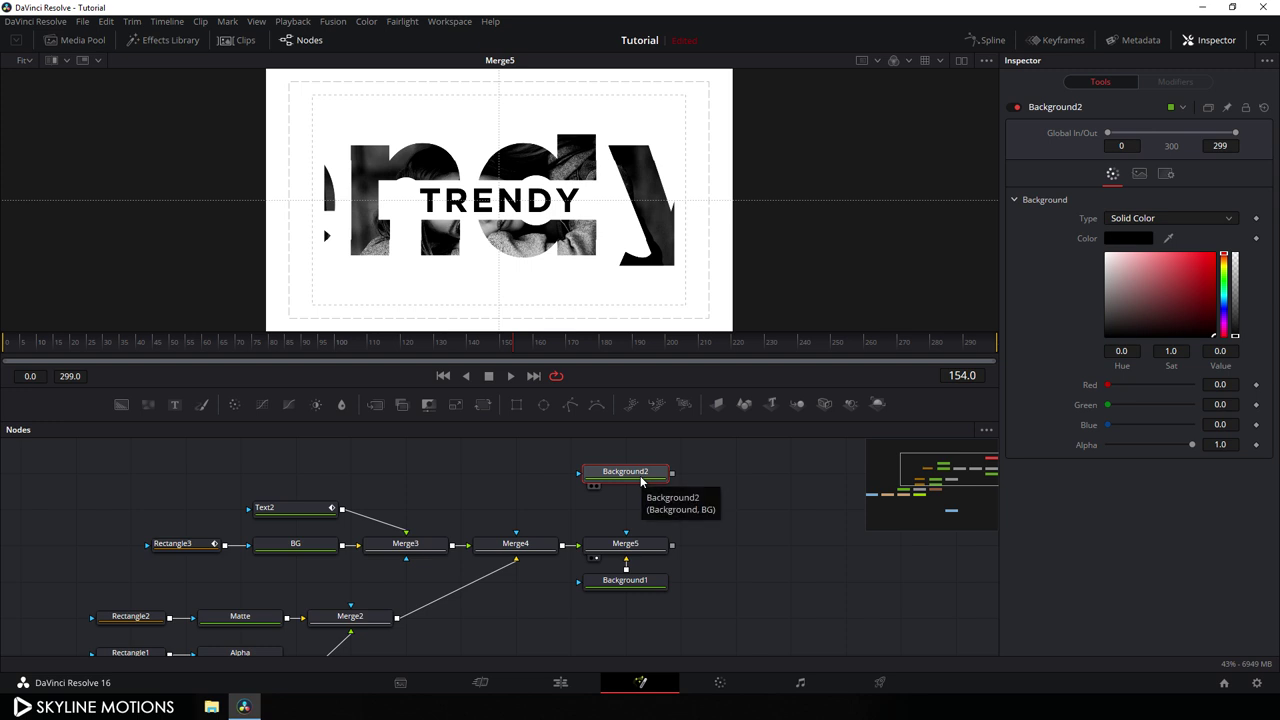
key("F2")
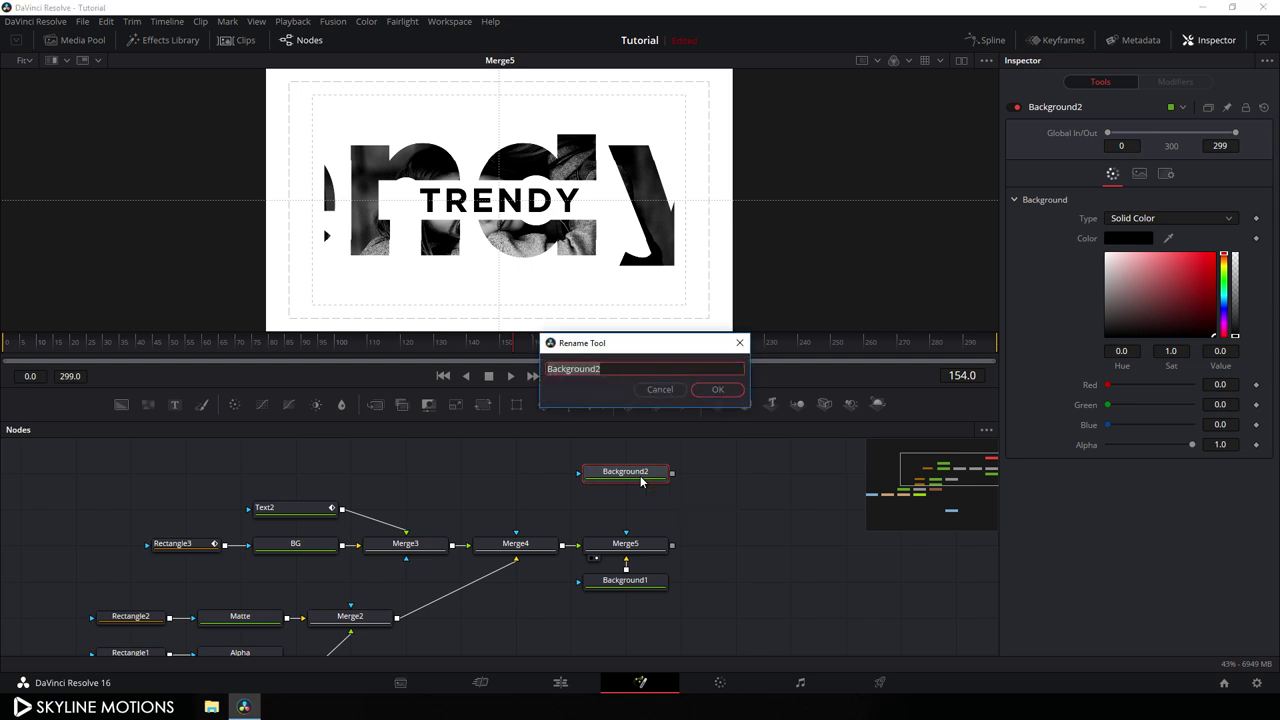
key("BackSpace")
key("Return")
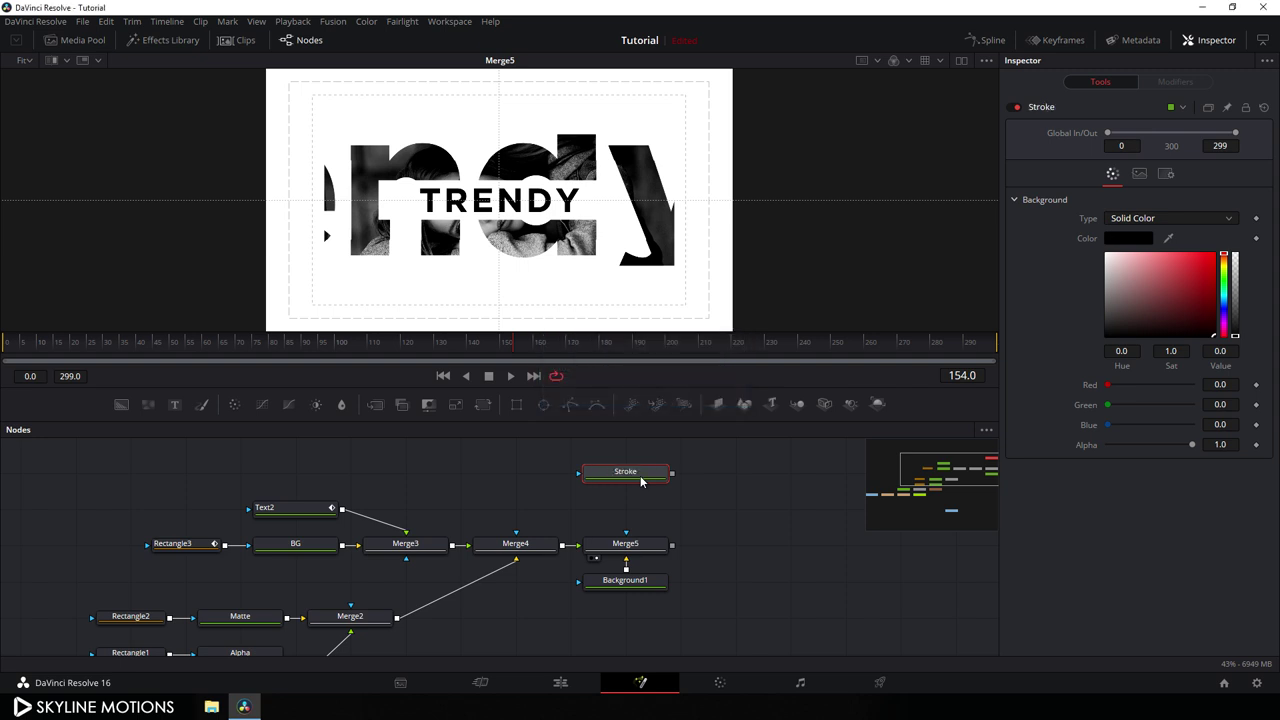
- Mask Stroke with a new Rectangle4 mask and show Stroke in the viewer
left_click(517, 404)
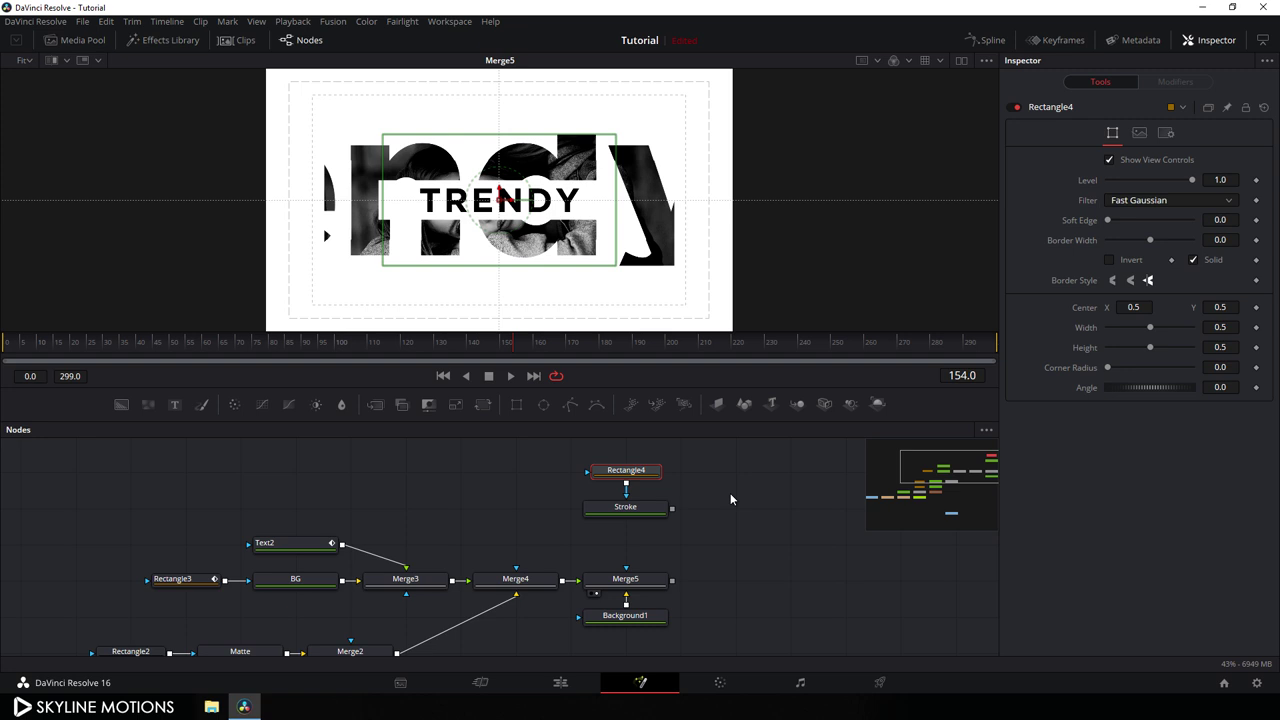
left_click_drag(643, 477, 533, 513)
left_click_drag(625, 507, 628, 143)
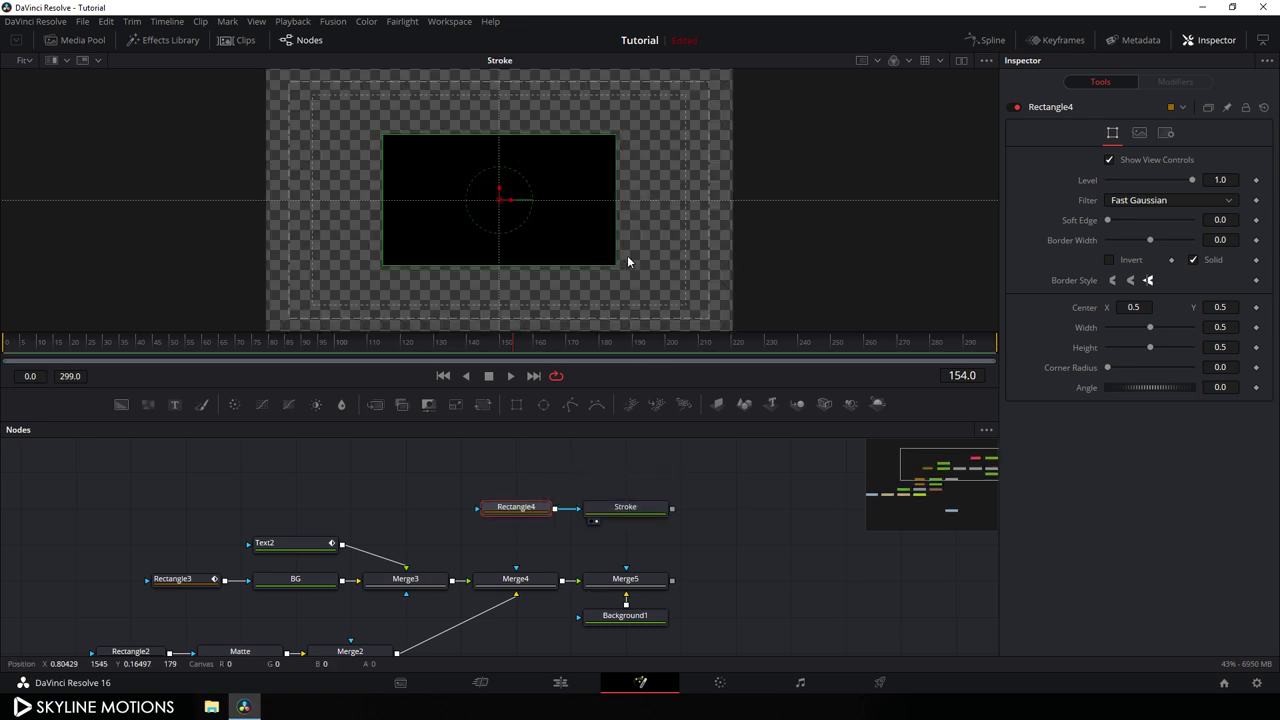
- Size the Rectangle4 mask to width 0.8 and height 0.55
left_click_drag(617, 234, 690, 226)
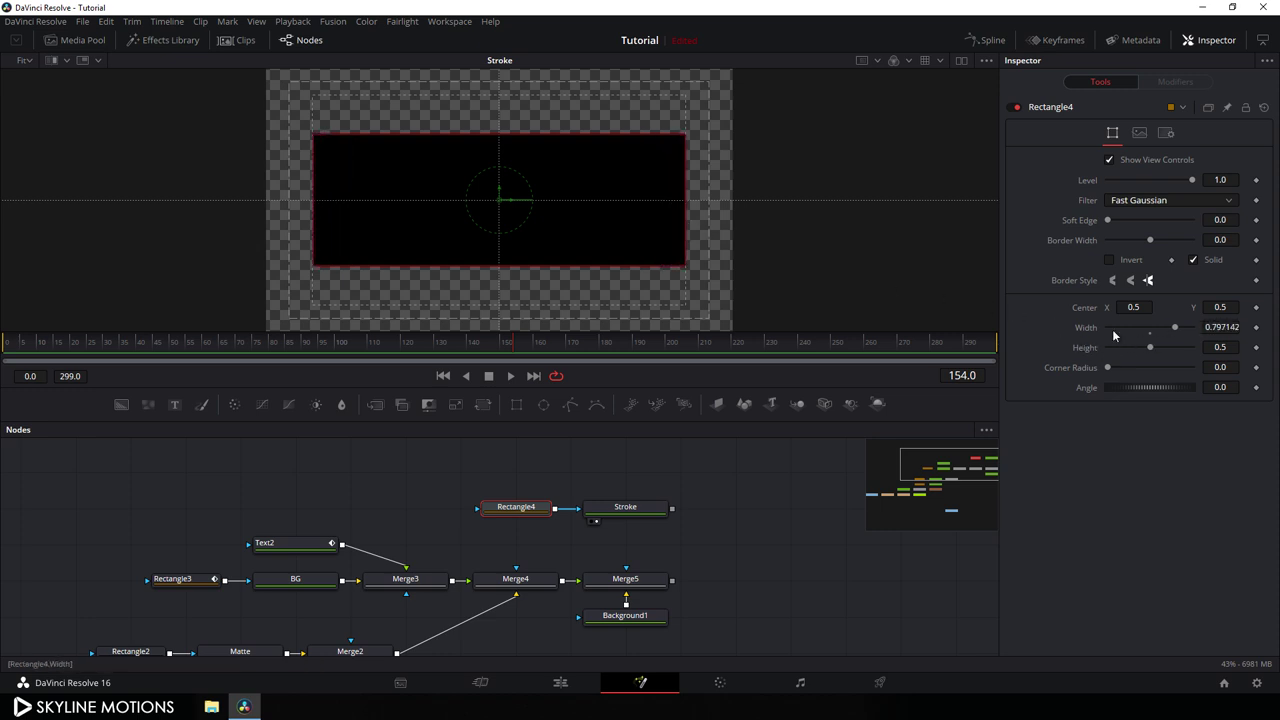
left_click(1218, 328)
key("BackSpace")
key("Tab")
type(".55")
key("Tab")
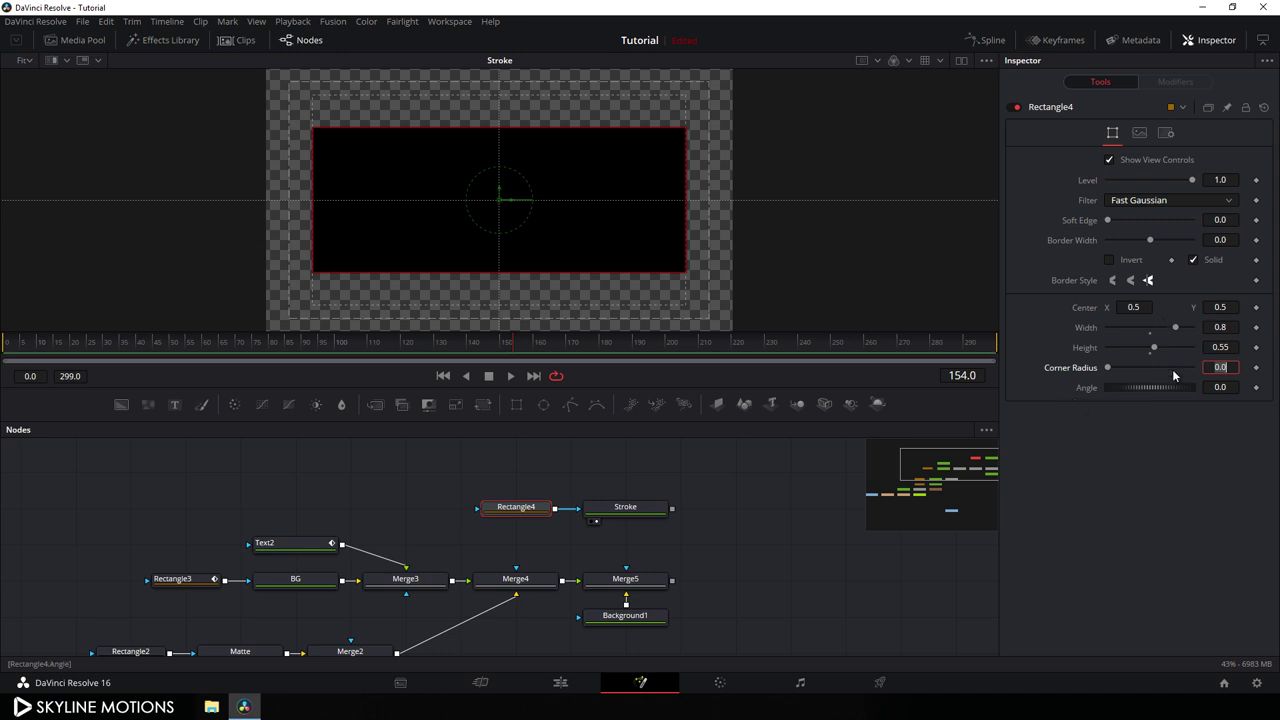
- Untick Solid on Rectangle4 and set its Border Width to 0.003
left_click(1193, 260)
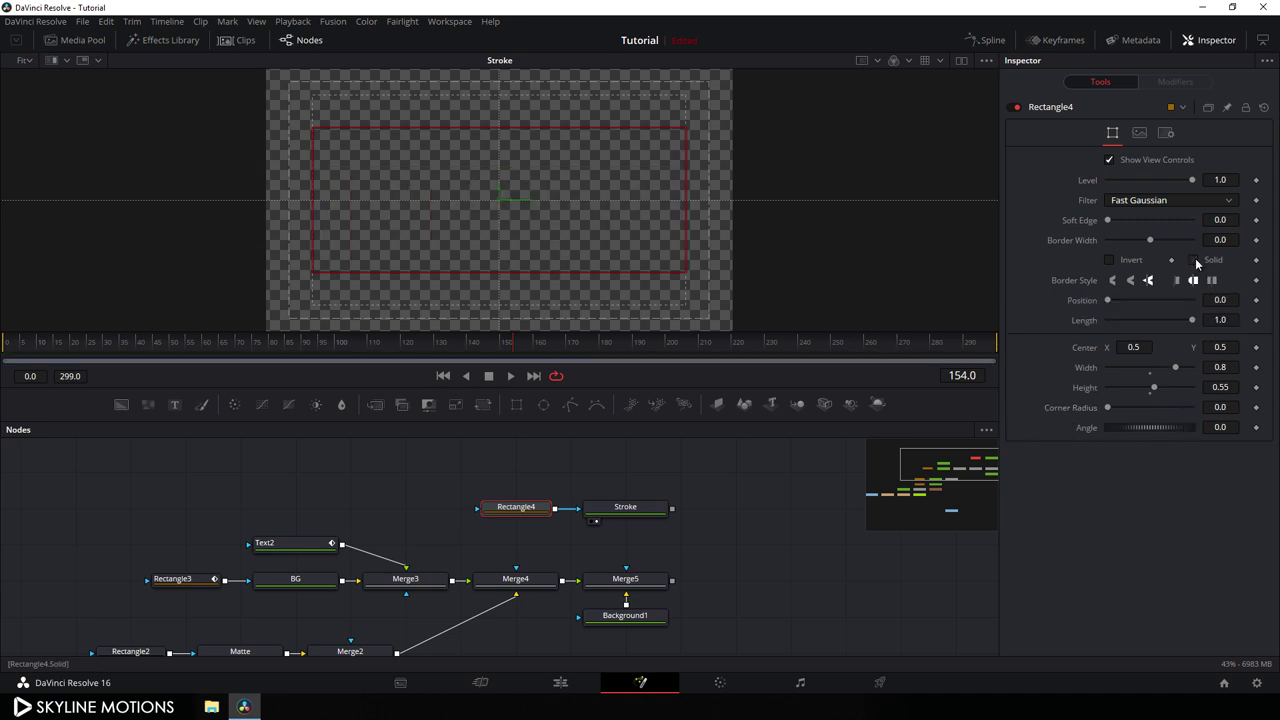
left_click_drag(1149, 244, 1153, 241)
left_click(1219, 241)
type("0")
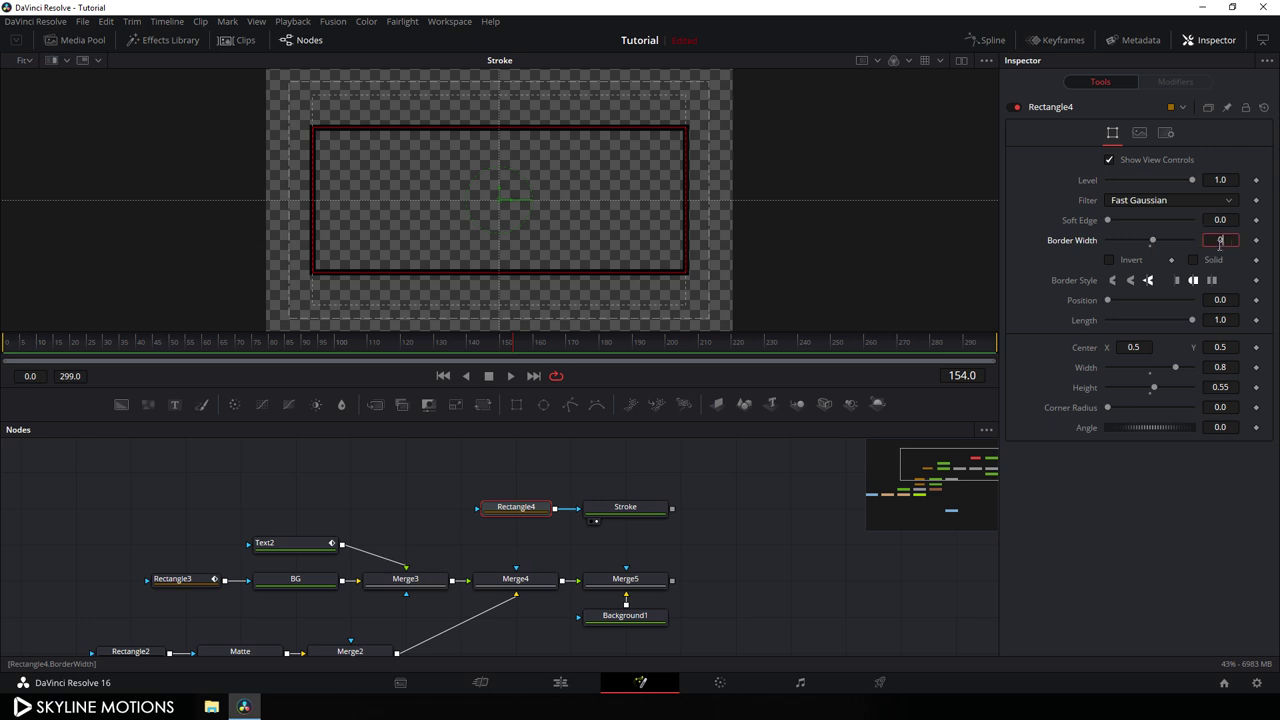
type(".003")
key("Tab")
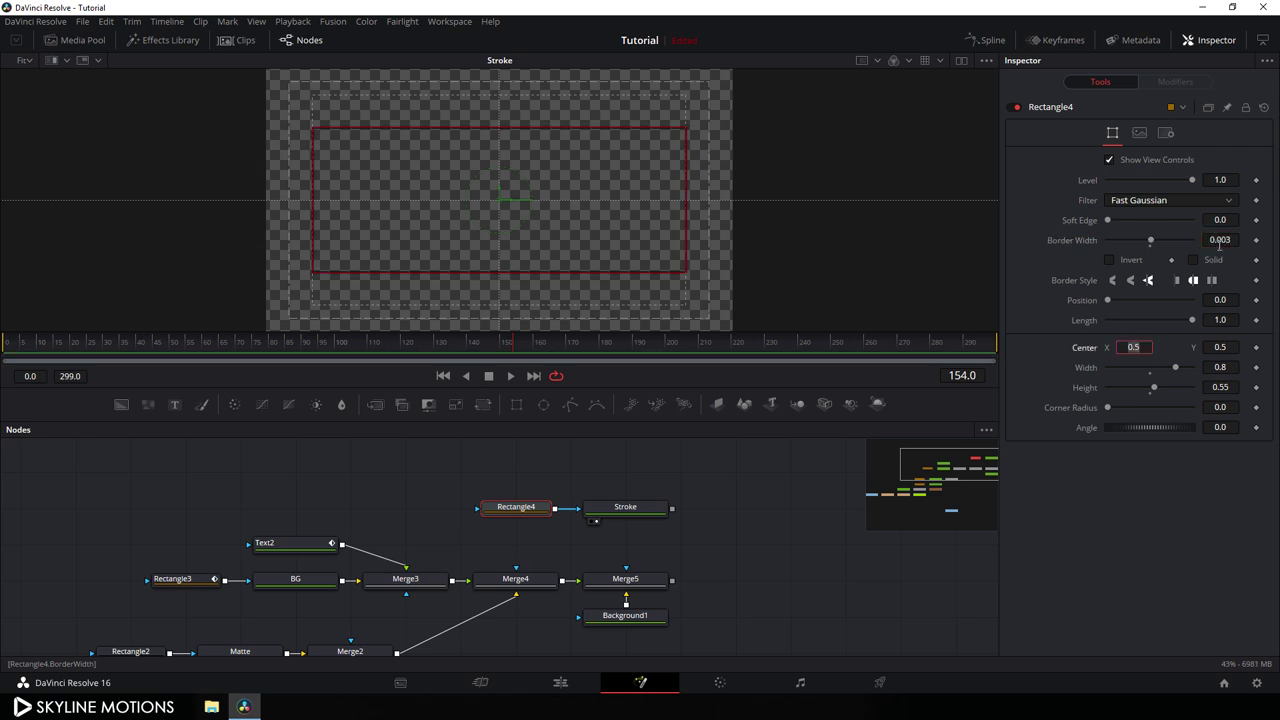
key("Escape")
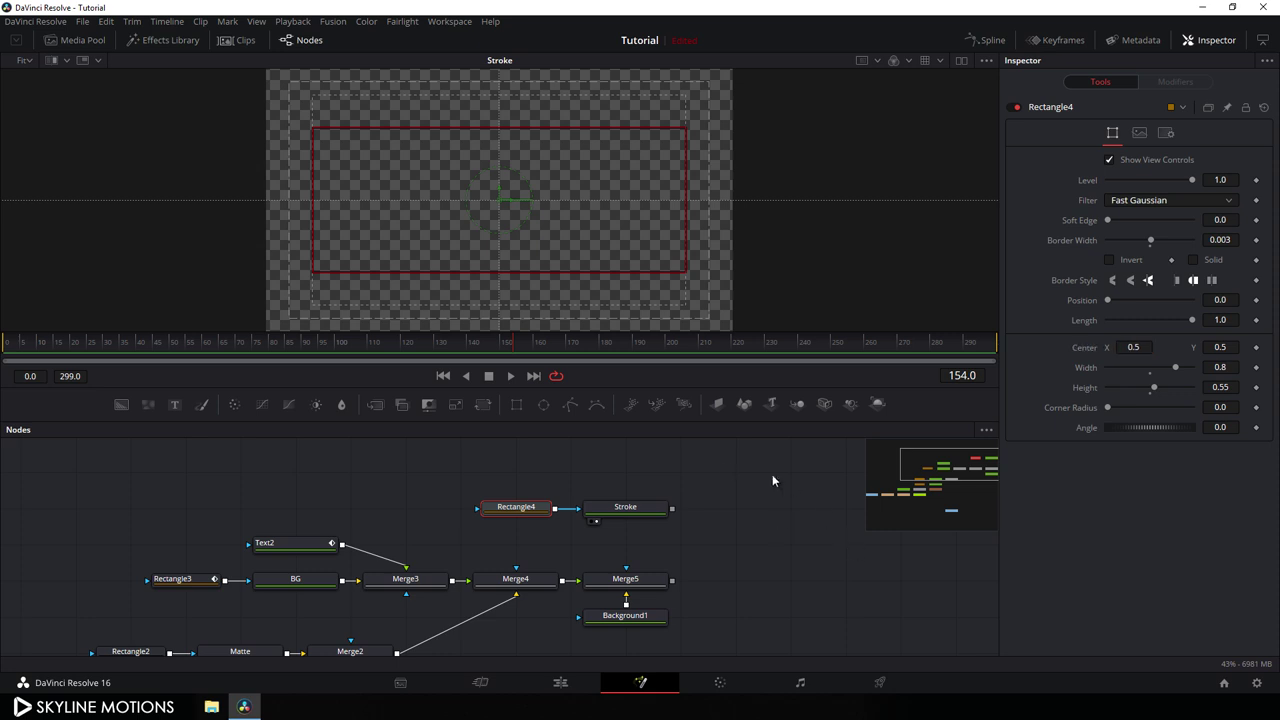
left_click(737, 470)
scroll(726, 520, "down", 2)
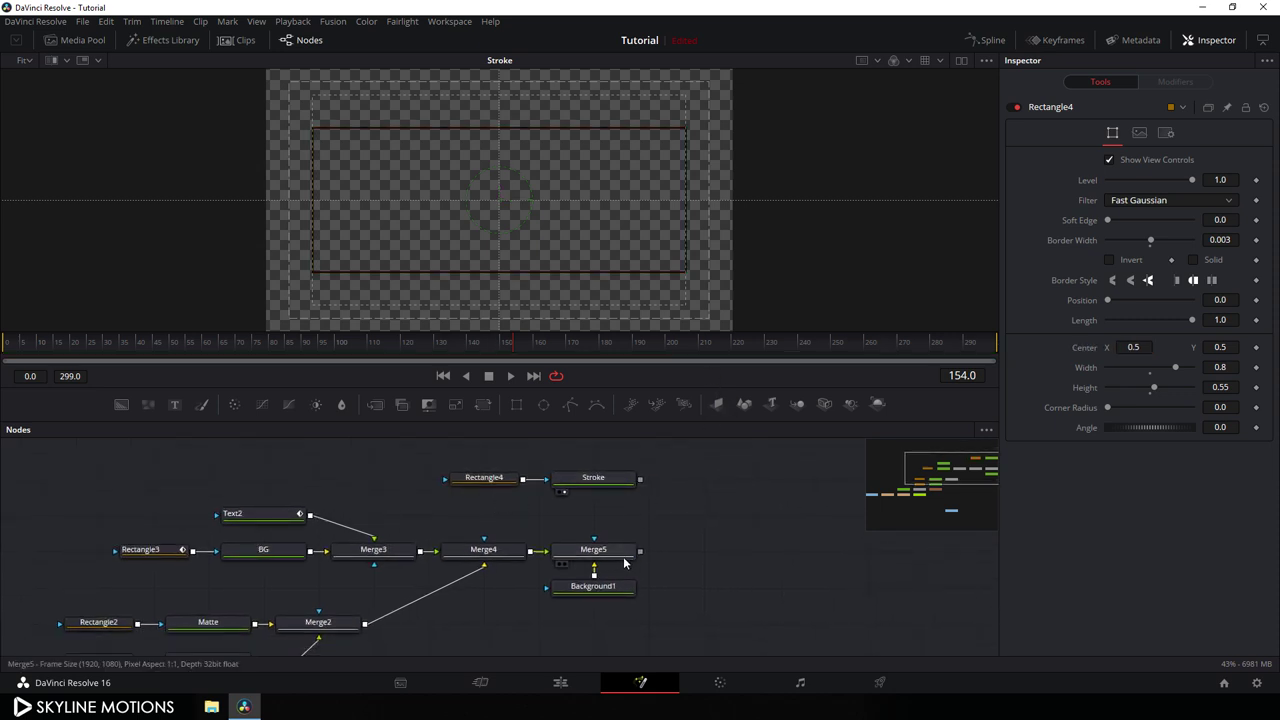
- Add Merge6 with Stroke as foreground over Merge5, and preview it at frame 77
left_click_drag(375, 404, 640, 550)
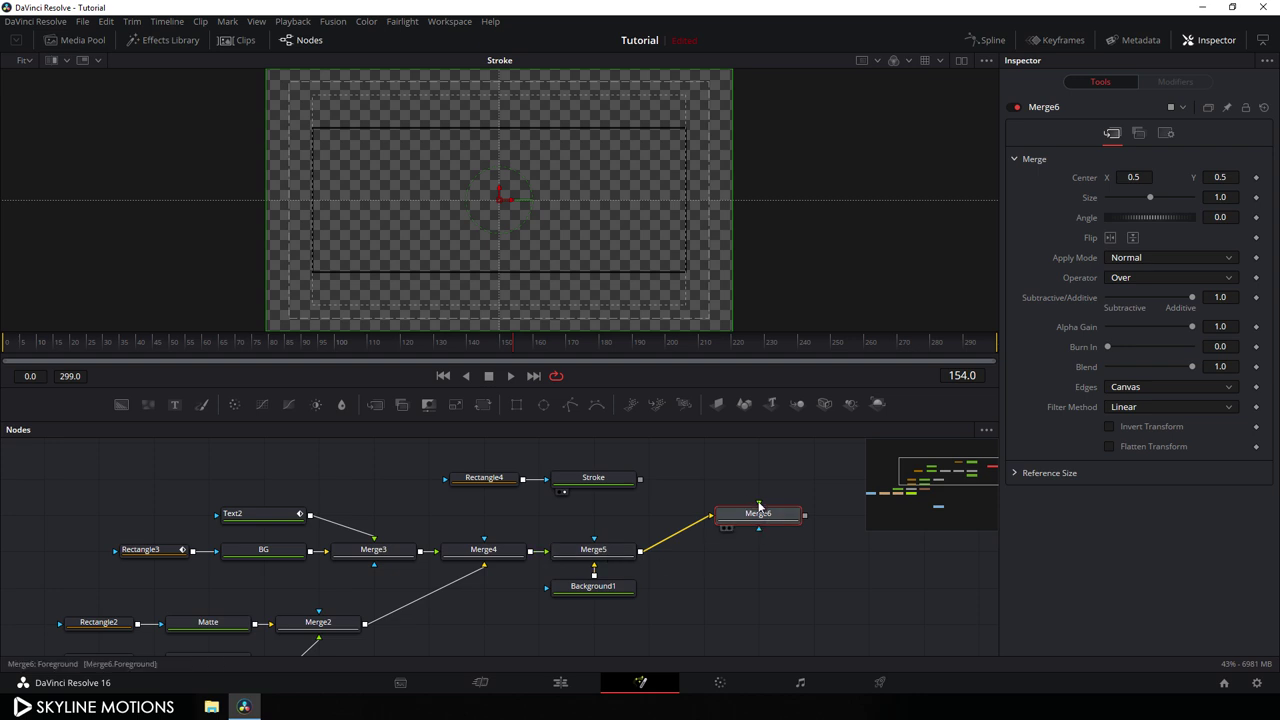
mouse_move(758, 502)
left_mouse_down()
mouse_move(684, 477)
mouse_move(640, 479)
left_mouse_up()
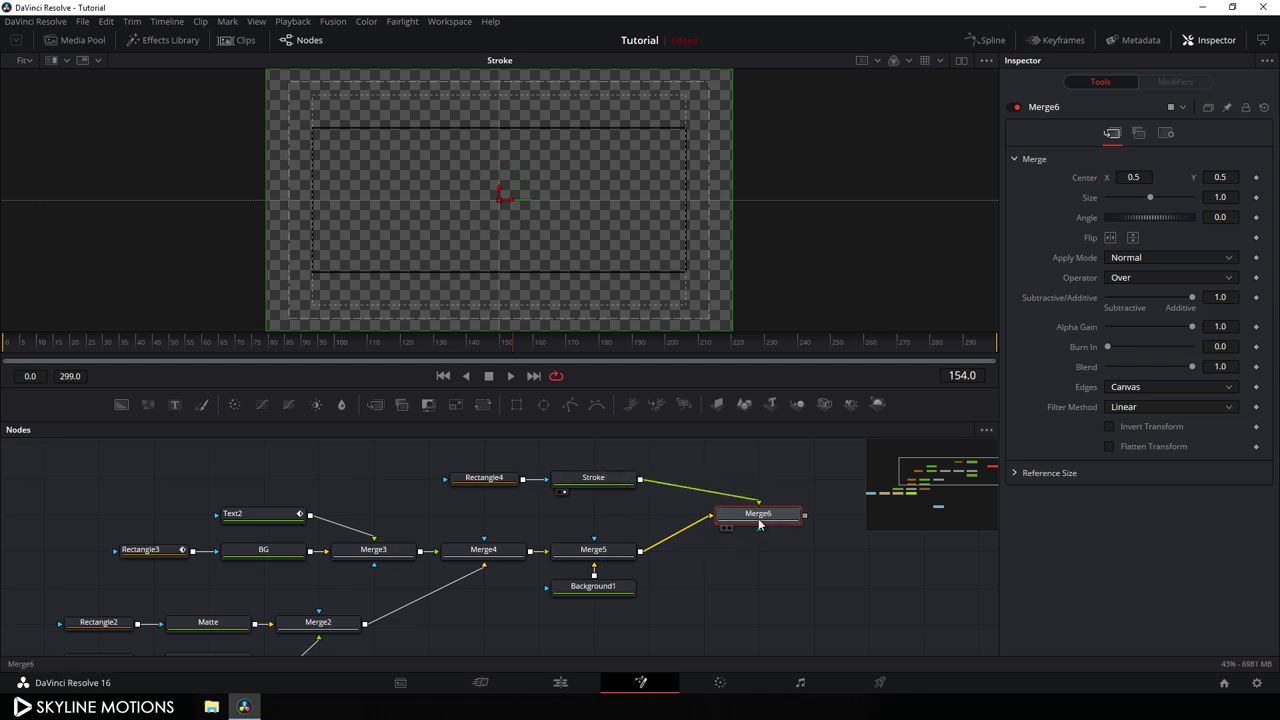
left_click_drag(758, 523, 701, 204)
left_click(260, 358)
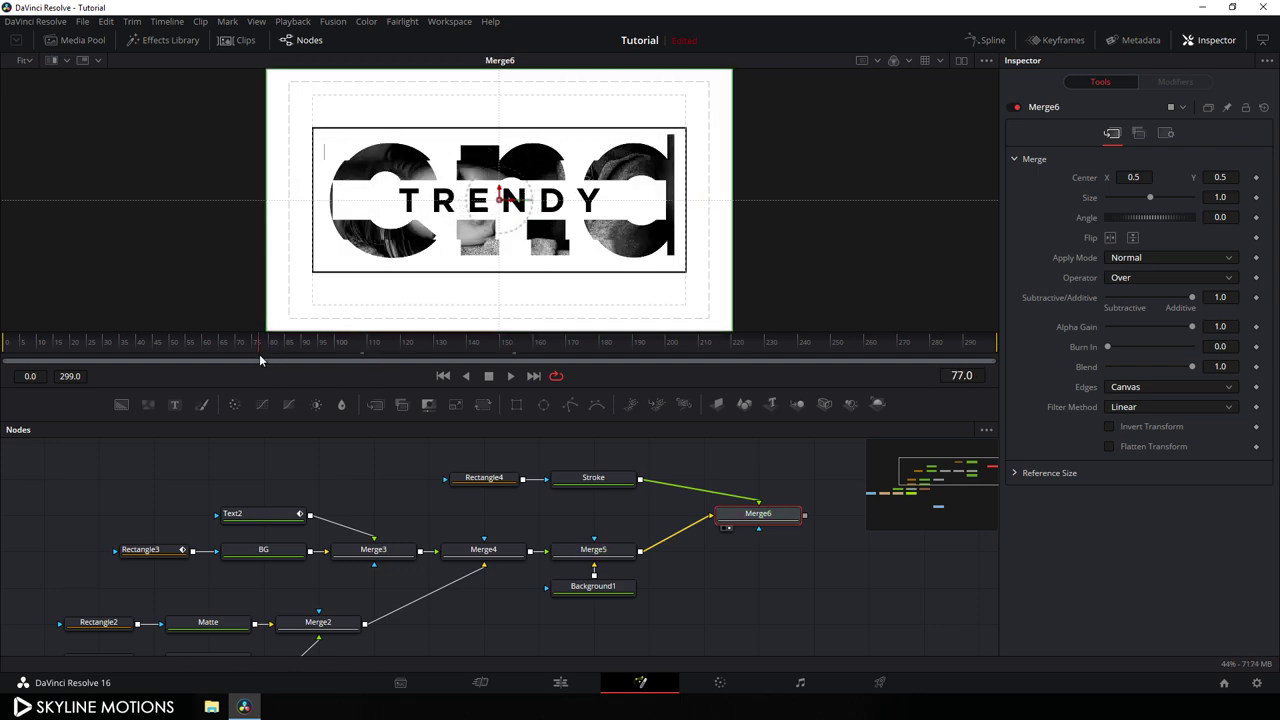
left_click_drag(765, 515, 707, 479)
left_click_drag(734, 528, 697, 499)
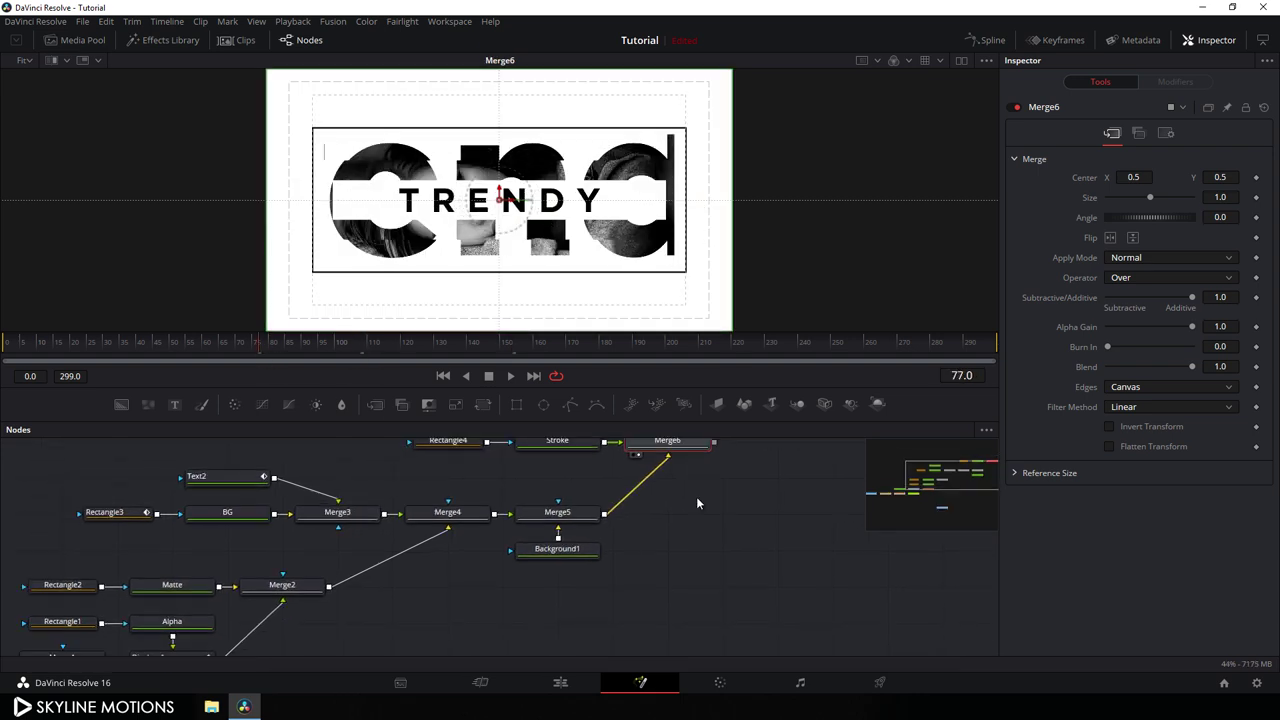
- Move MediaOut1 beside Merge6 and connect Merge6's output to MediaOut1
scroll(705, 515, "down", 3)
scroll(677, 523, "right", 5)
scroll(677, 523, "down", 2)
left_click_drag(322, 614, 593, 500)
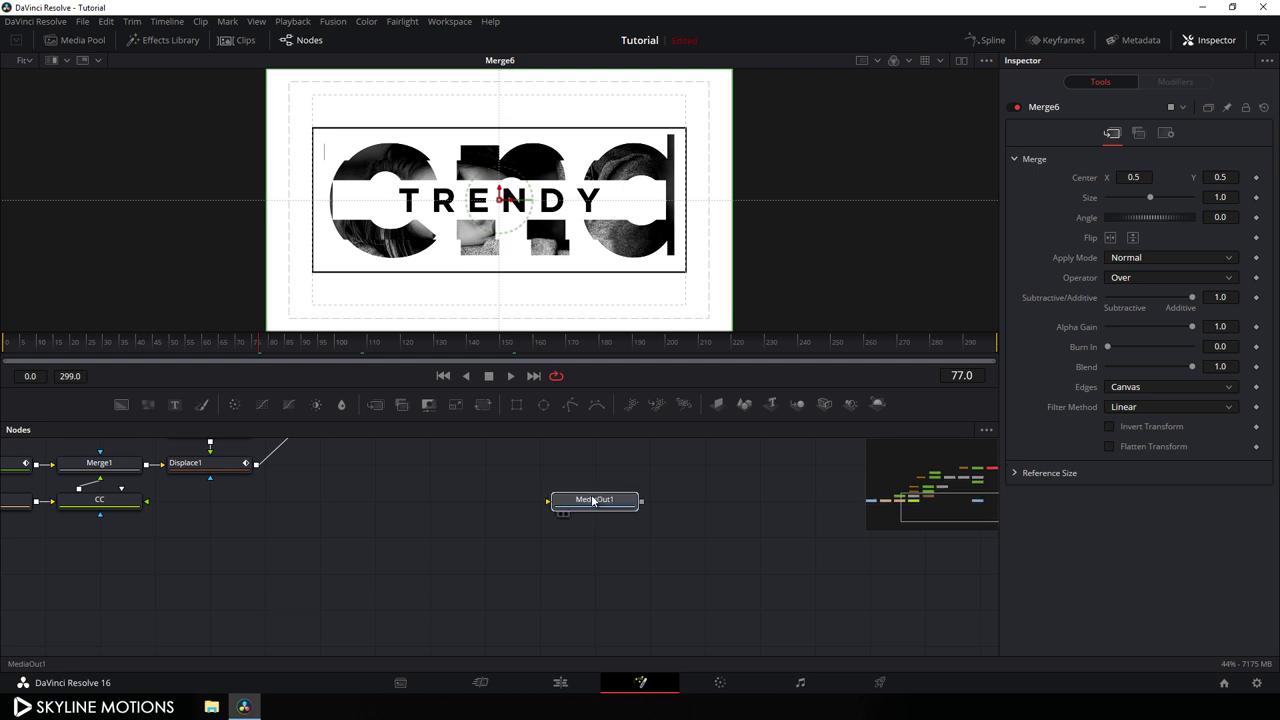
scroll(600, 510, "up", 3)
left_click_drag(571, 586, 729, 528)
scroll(729, 528, "up", 2)
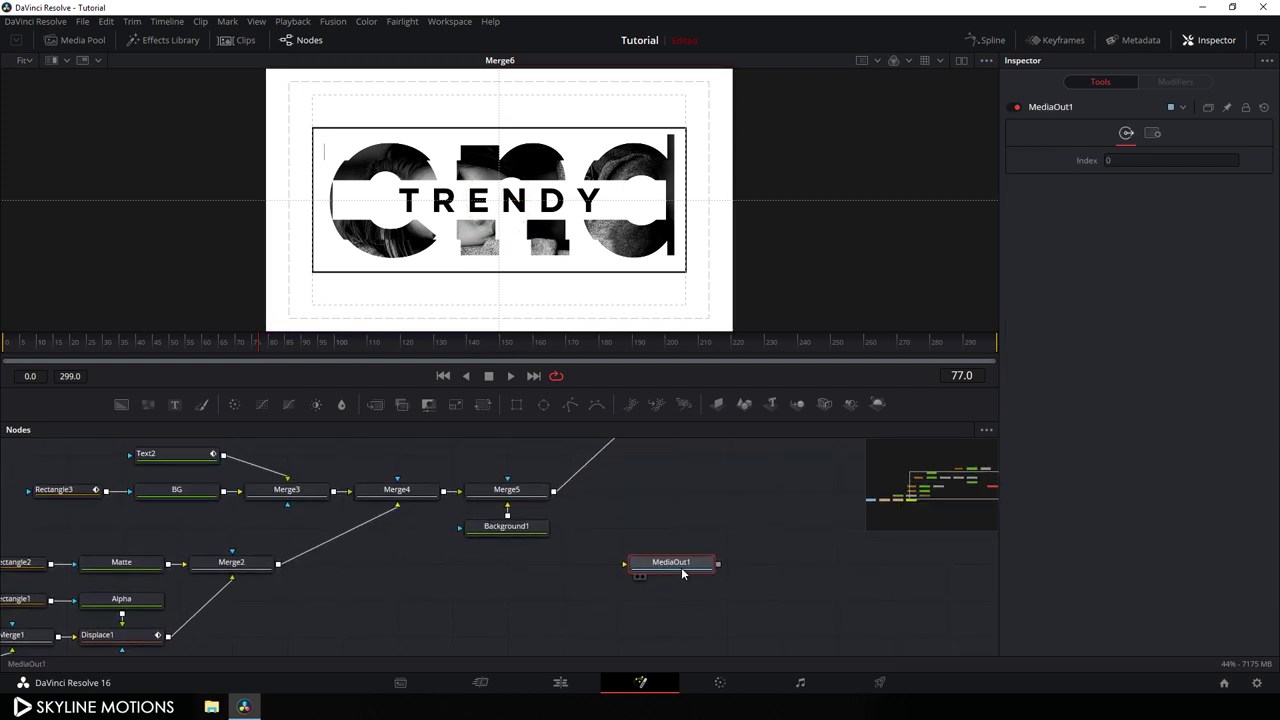
left_click_drag(683, 573, 738, 503)
scroll(700, 540, "up", 3)
left_click_drag(678, 600, 736, 532)
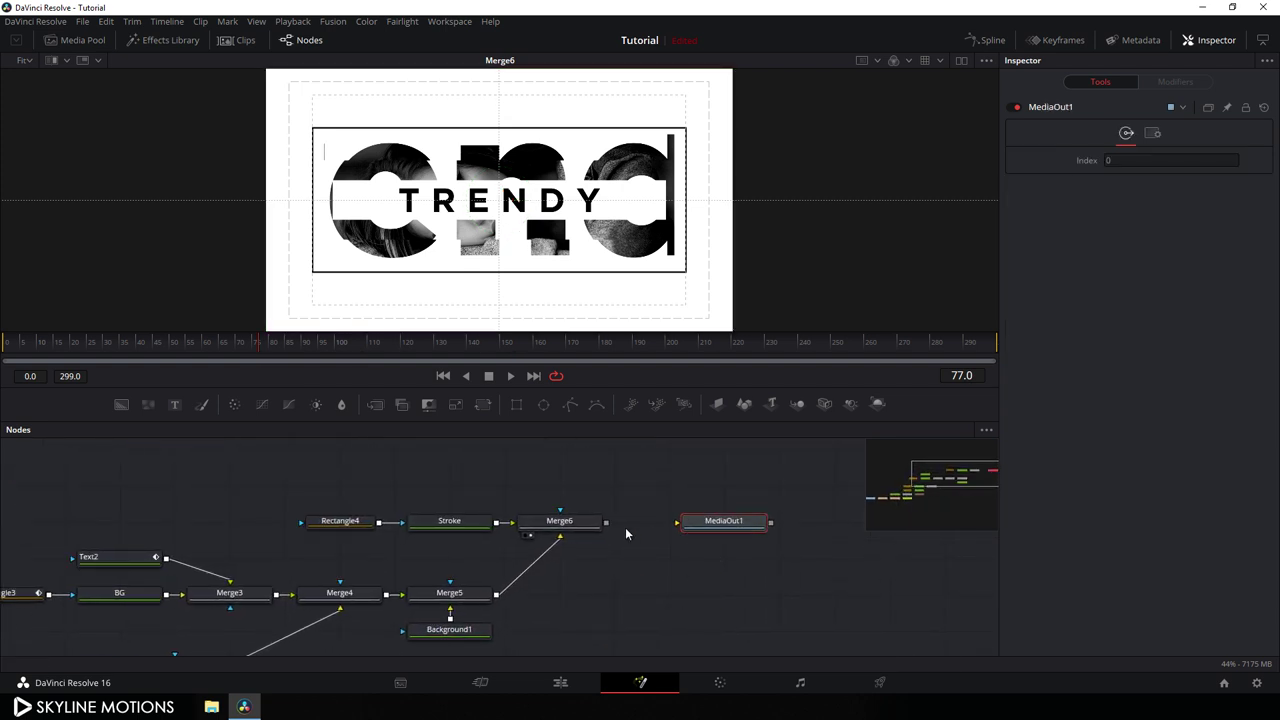
left_click_drag(605, 521, 677, 521)
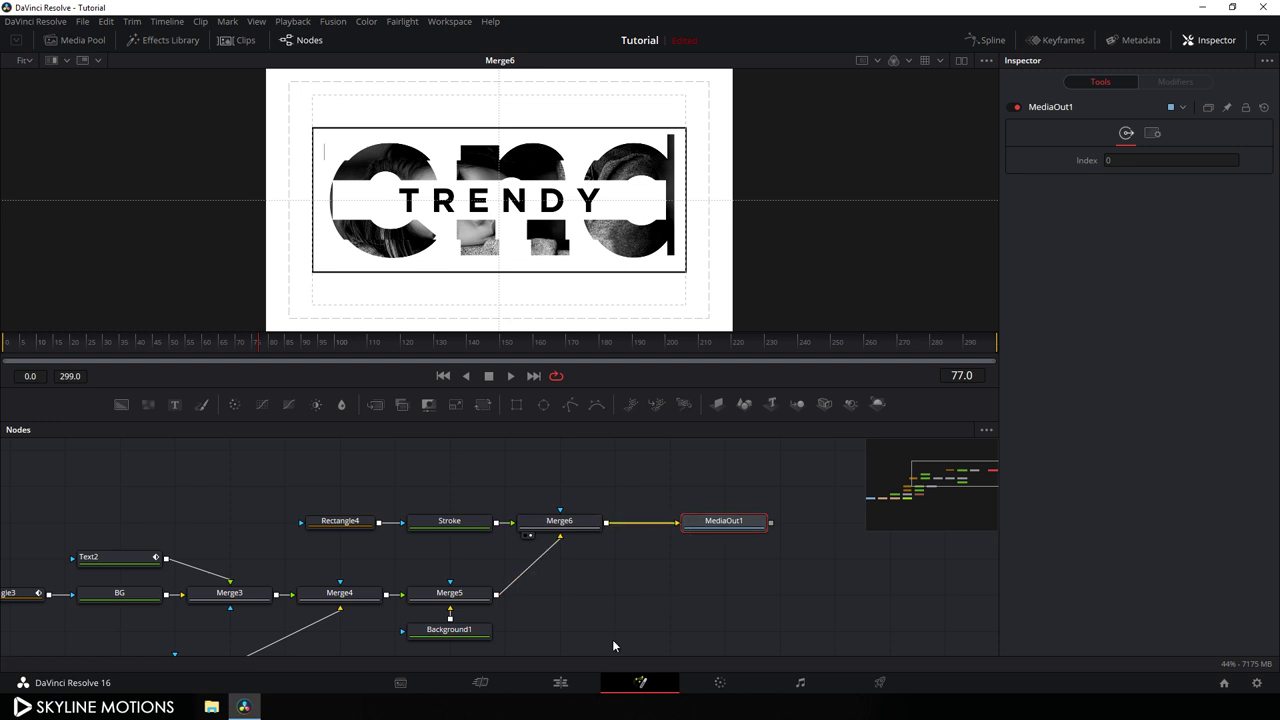
- On the Edit page, scrub through the clip to preview the TRENDY animation
left_click(572, 682)
left_click_drag(493, 539, 629, 545)
left_click(493, 539)
left_click_drag(493, 539, 564, 542)
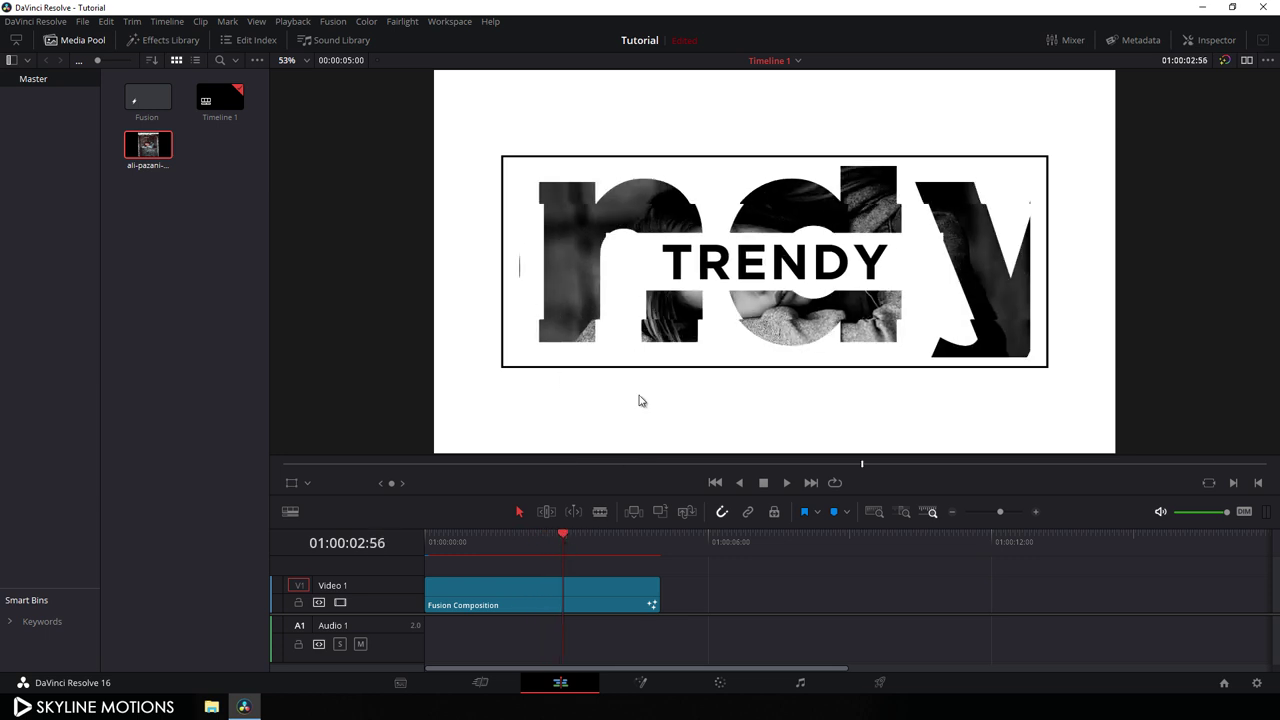
- Copy the Fusion Composition clip and paste a duplicate directly after it on Video 1
left_click(615, 593)
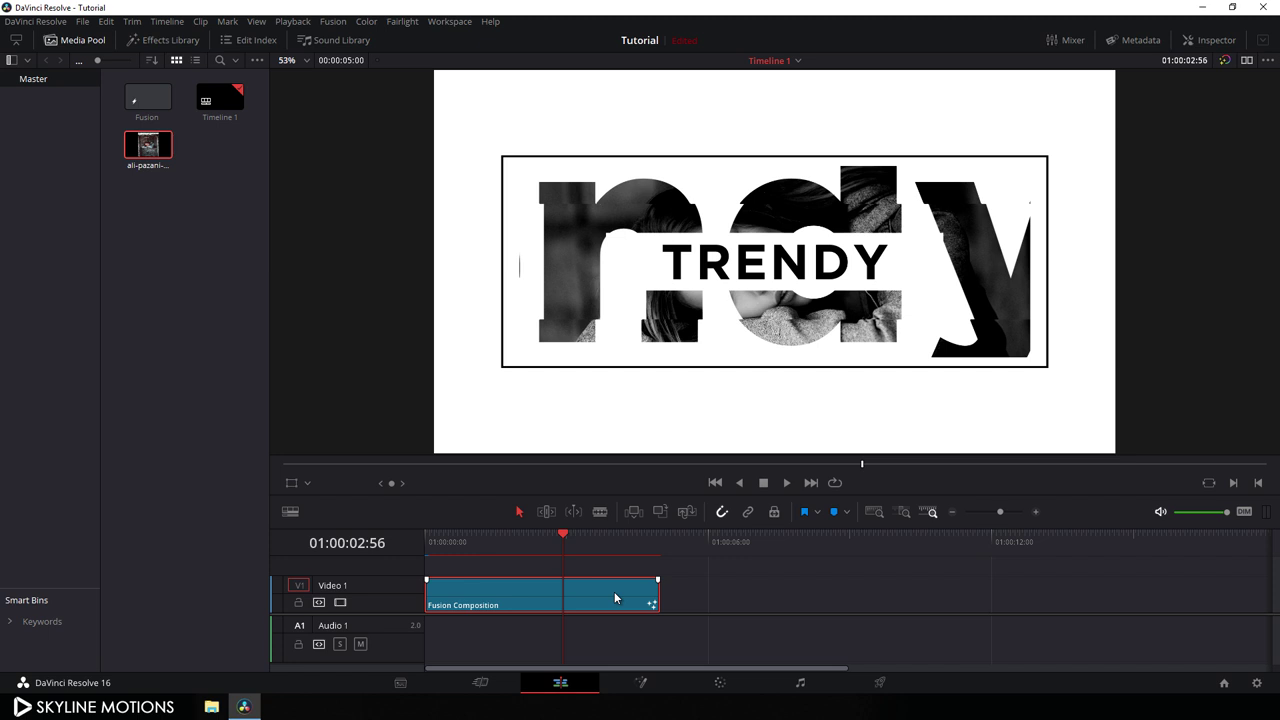
left_click(675, 543)
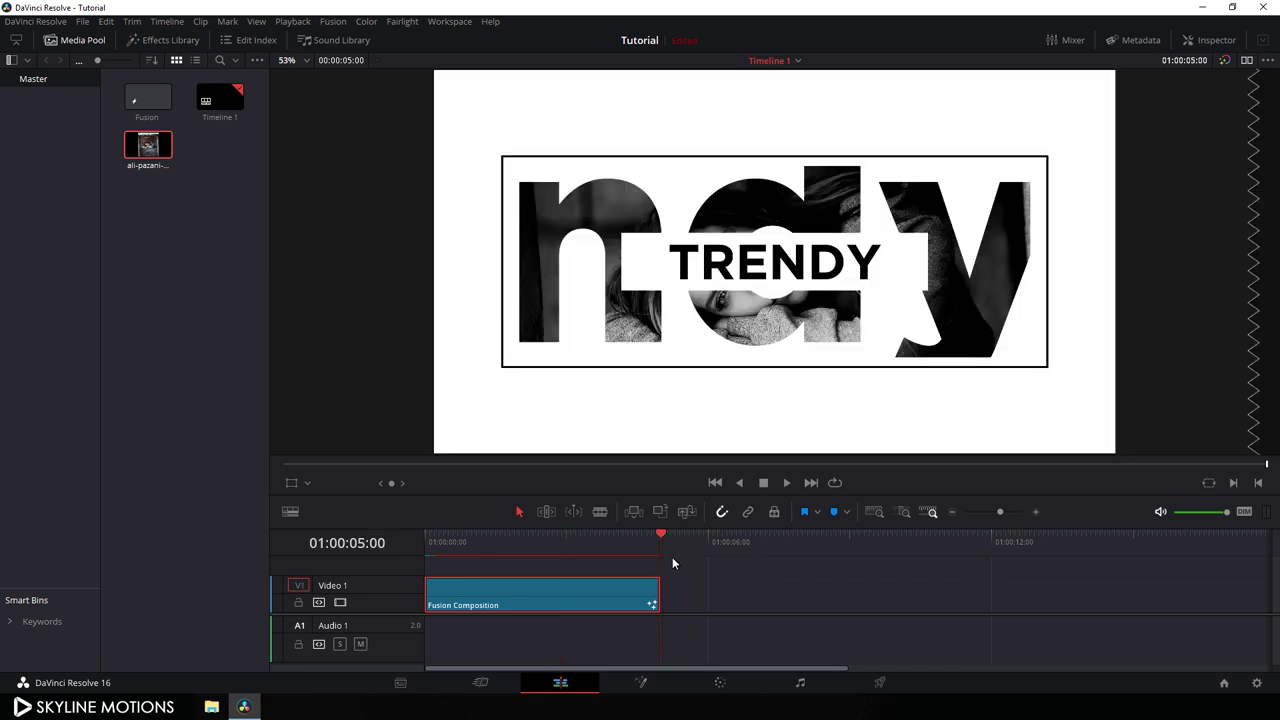
left_click(700, 590)
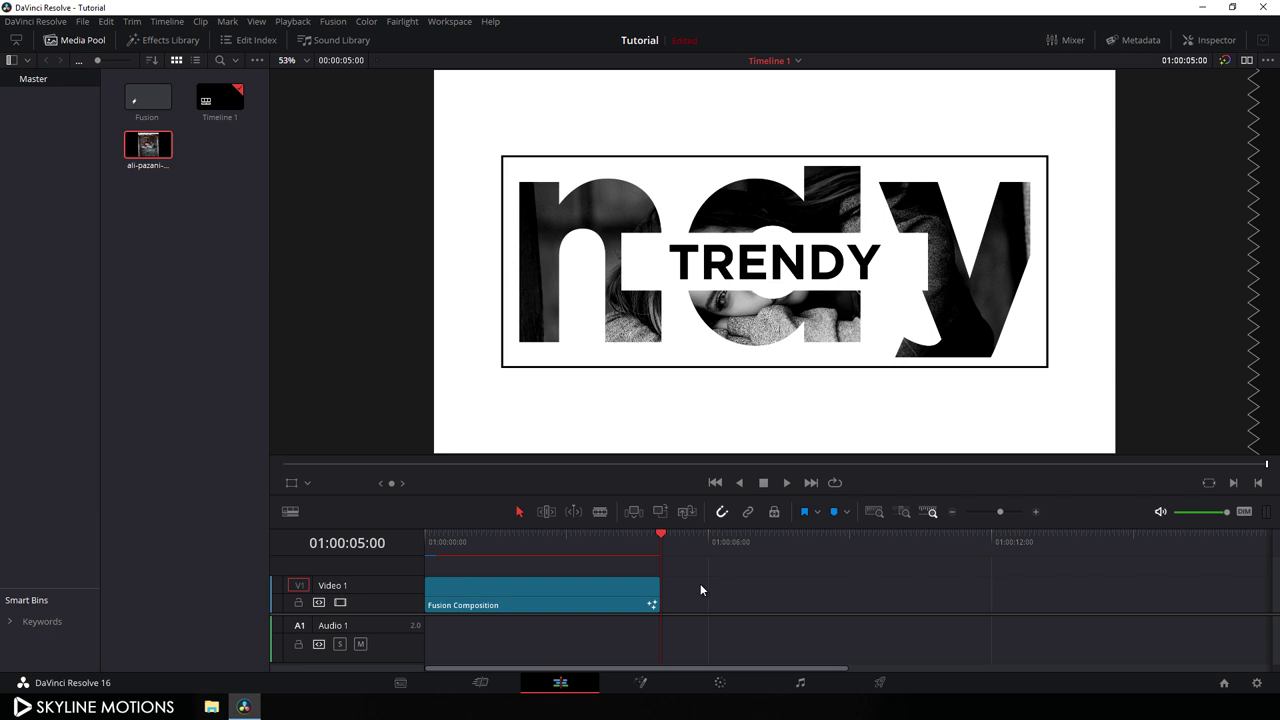
key("ctrl+v")
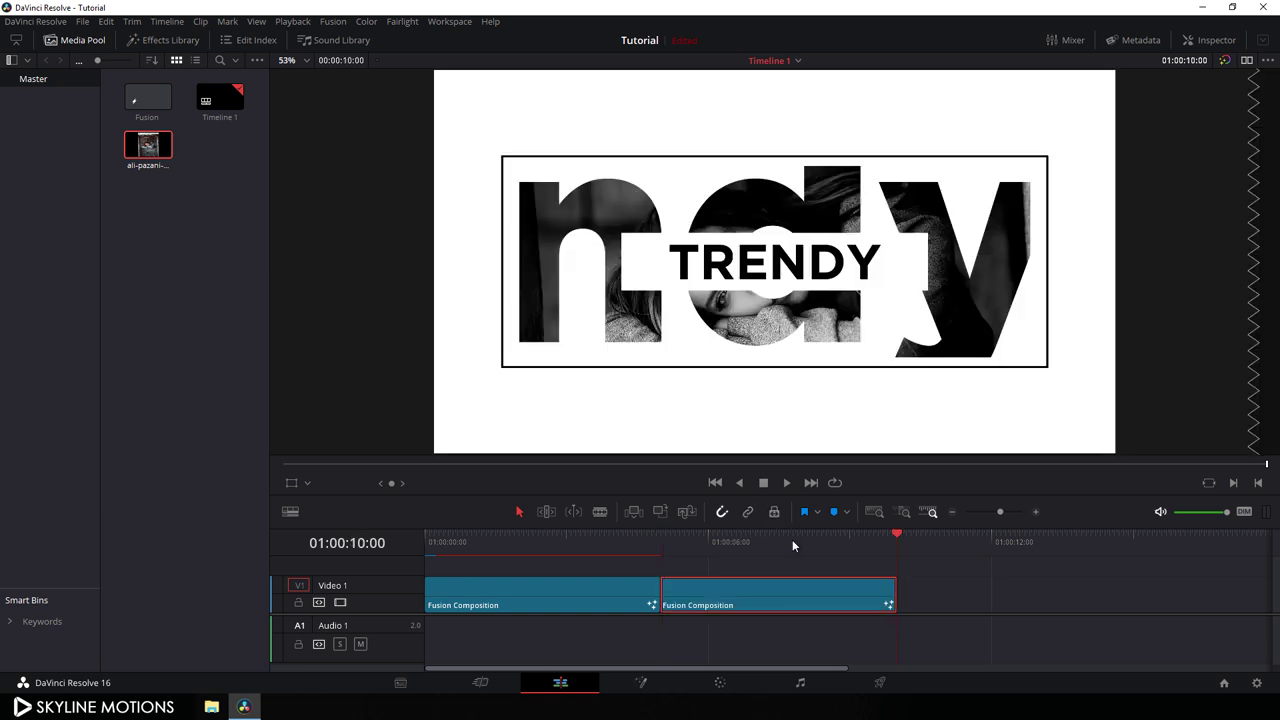
mouse_move(792, 545)
left_mouse_down()
mouse_move(750, 542)
mouse_move(771, 541)
left_mouse_up()
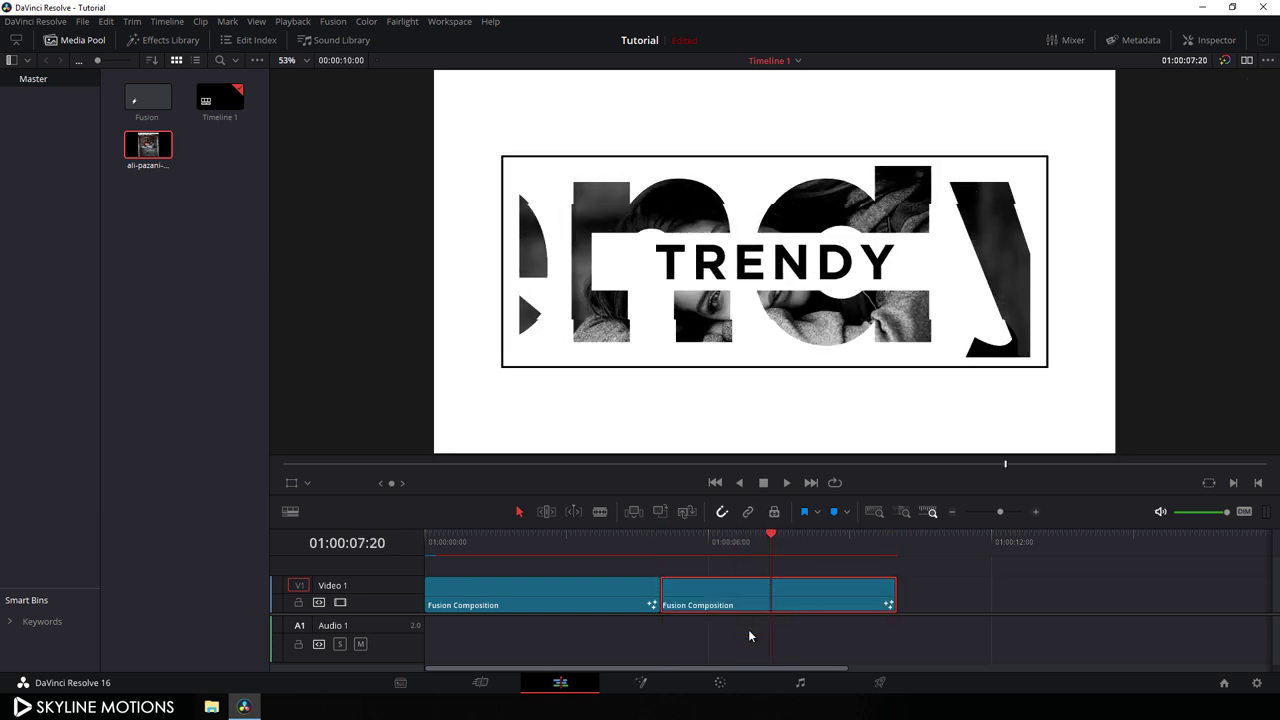
- In Fusion, change the Background1 colour to black
left_click(655, 688)
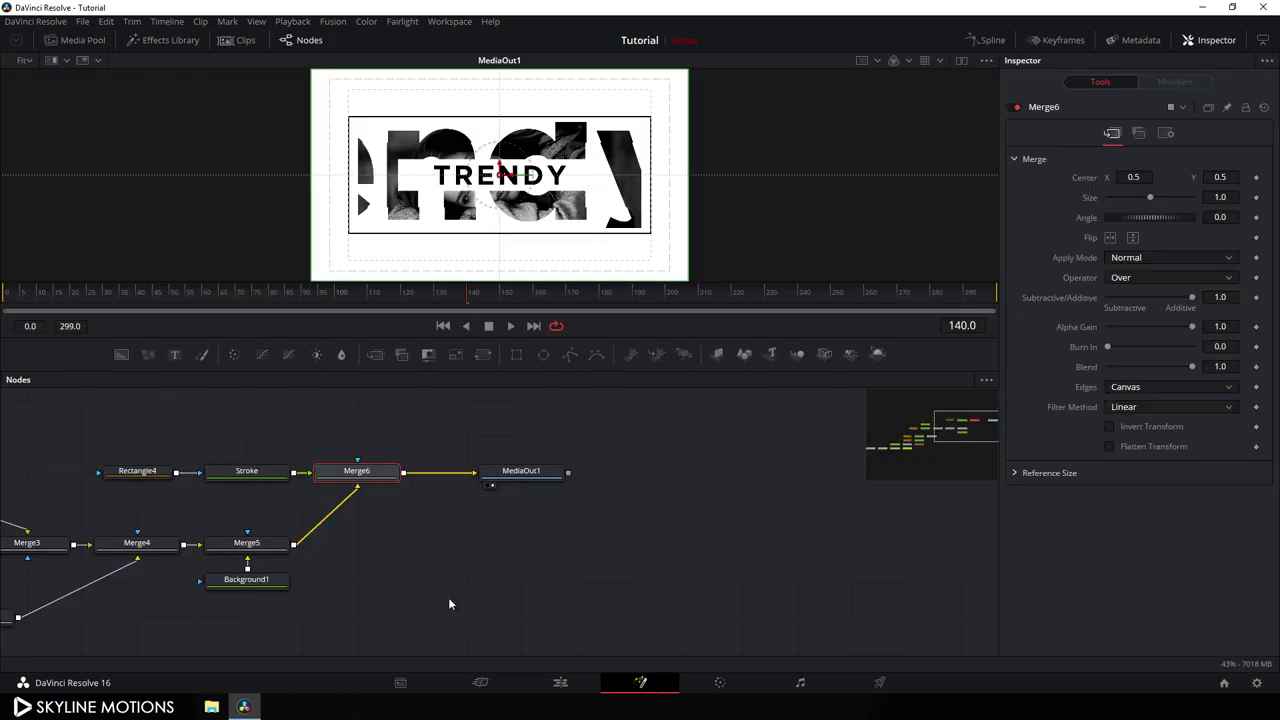
left_click_drag(449, 604, 720, 557)
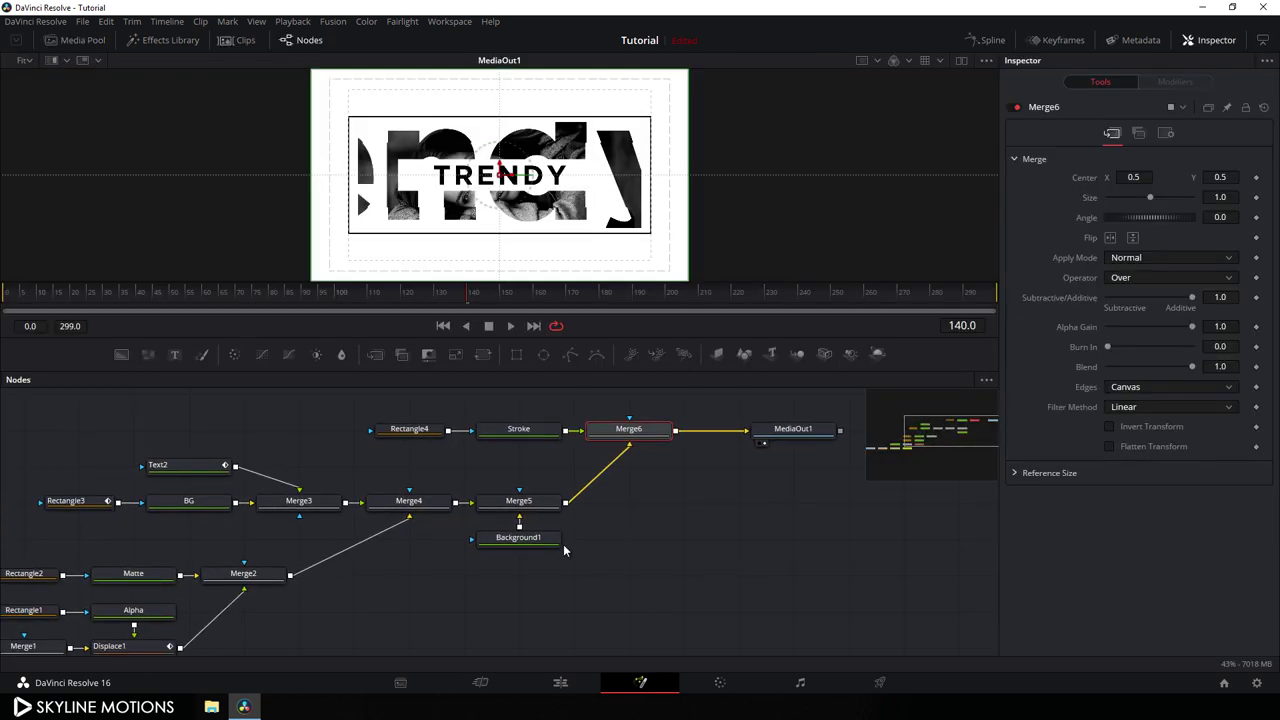
left_click(528, 543)
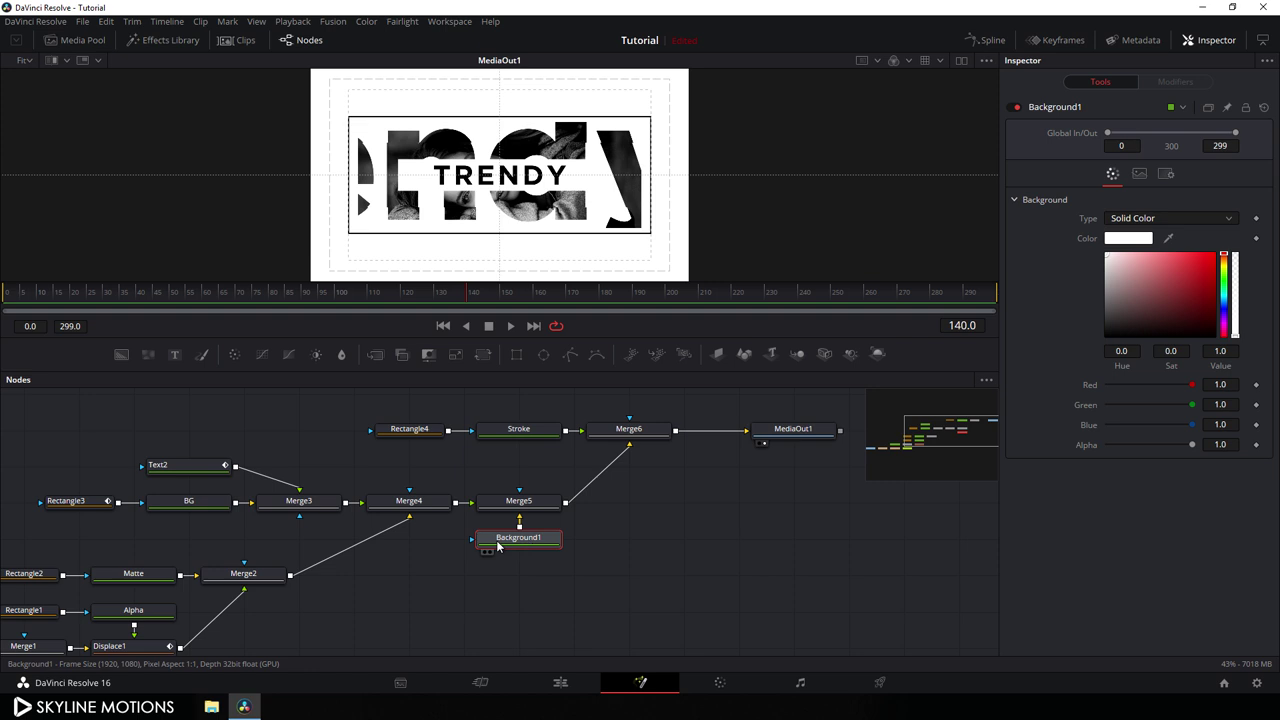
left_click(1106, 335)
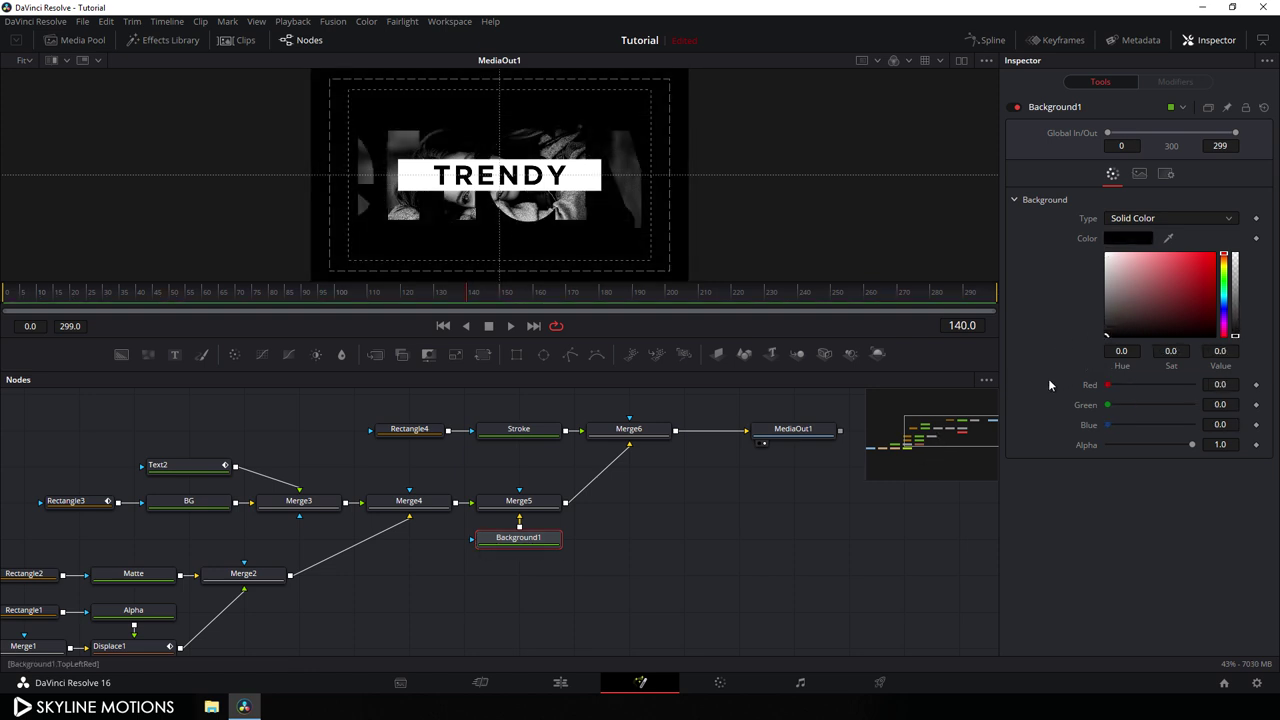
- Make the Stroke outline frame white and the BG title box black
left_click(519, 429)
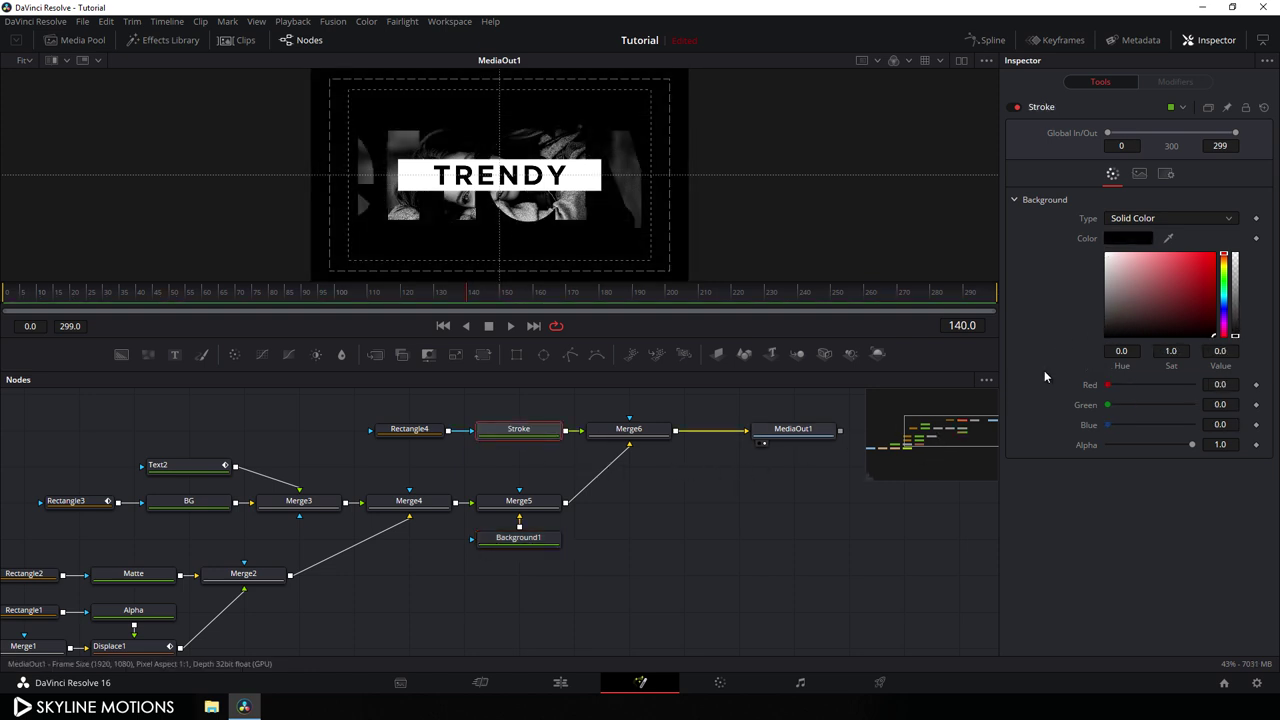
left_click_drag(1143, 299, 987, 207)
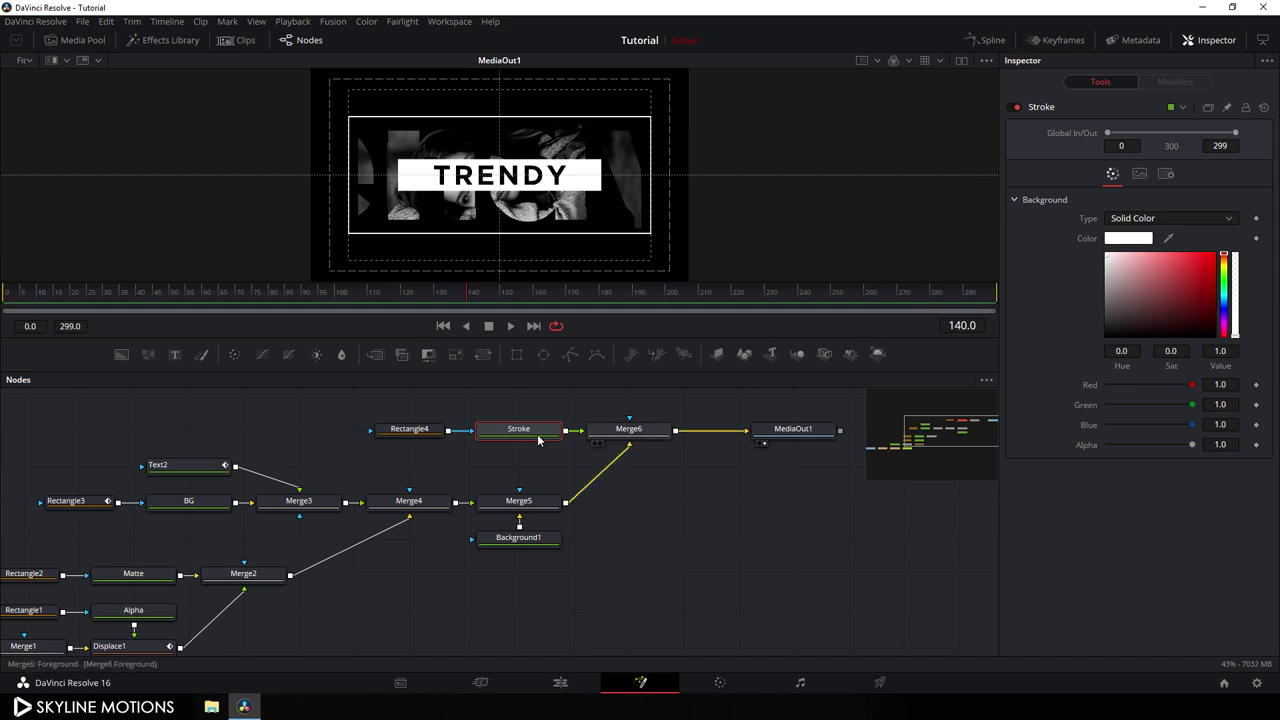
left_click_drag(521, 434, 655, 424)
left_click_drag(500, 438, 557, 428)
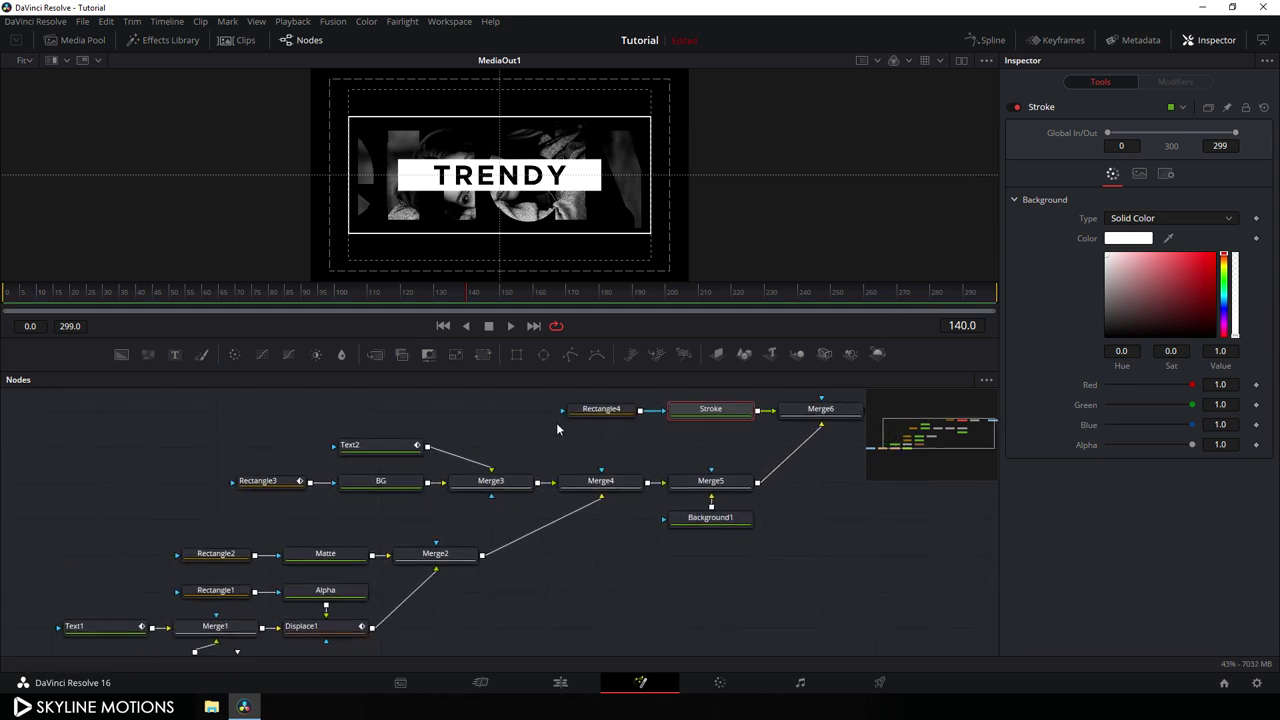
left_click(404, 489)
left_click_drag(1159, 322, 1067, 356)
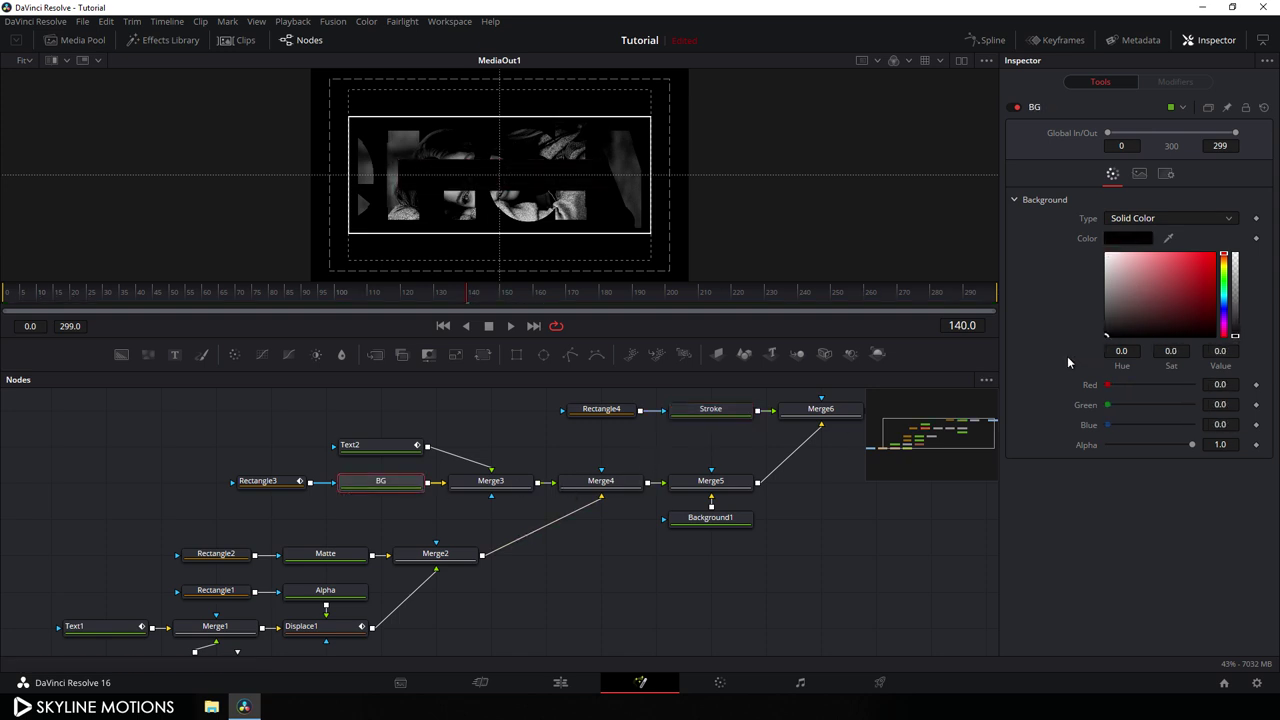
- Set the Text2 TRENDY lettering colour to white (#ffffff)
left_click(379, 452)
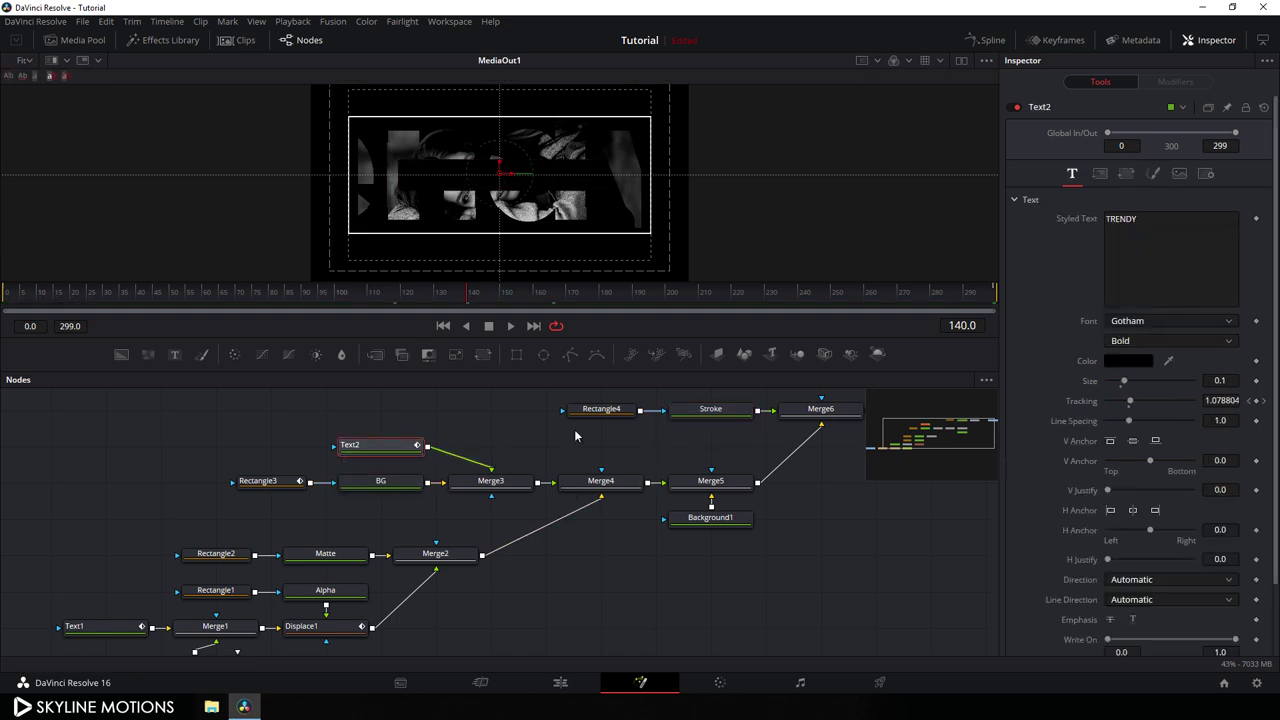
left_click(1117, 361)
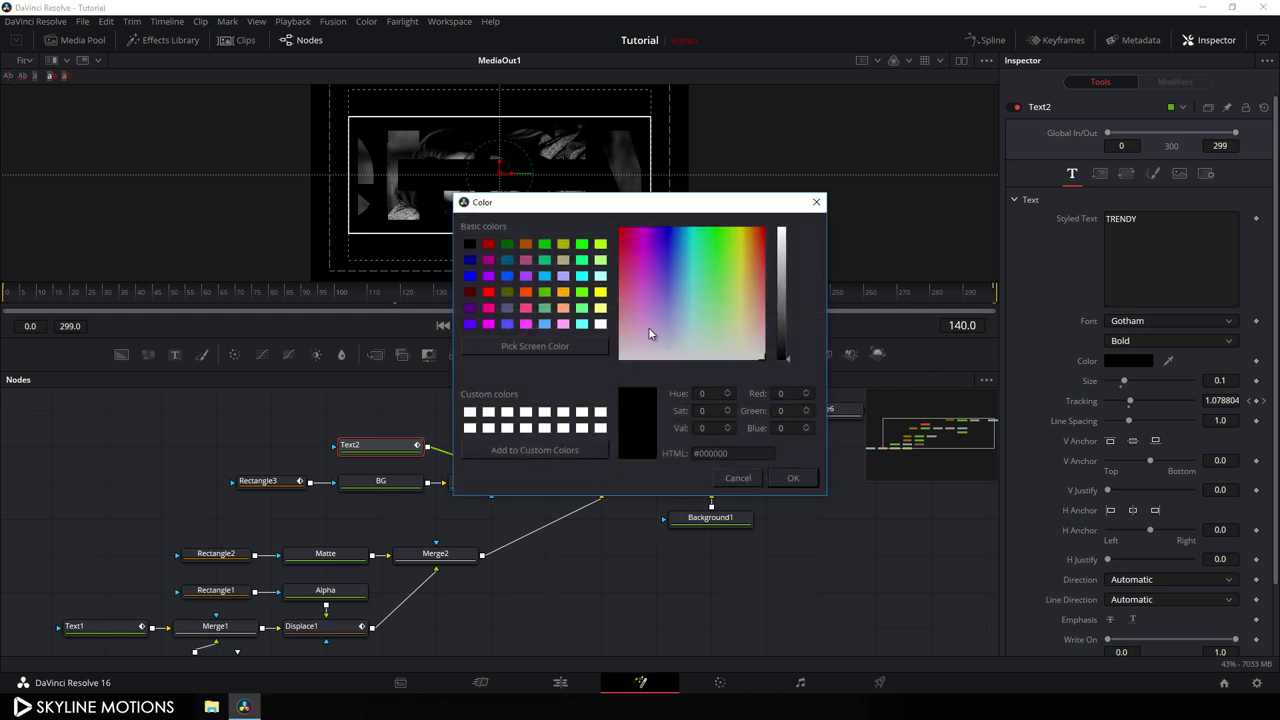
left_click(470, 412)
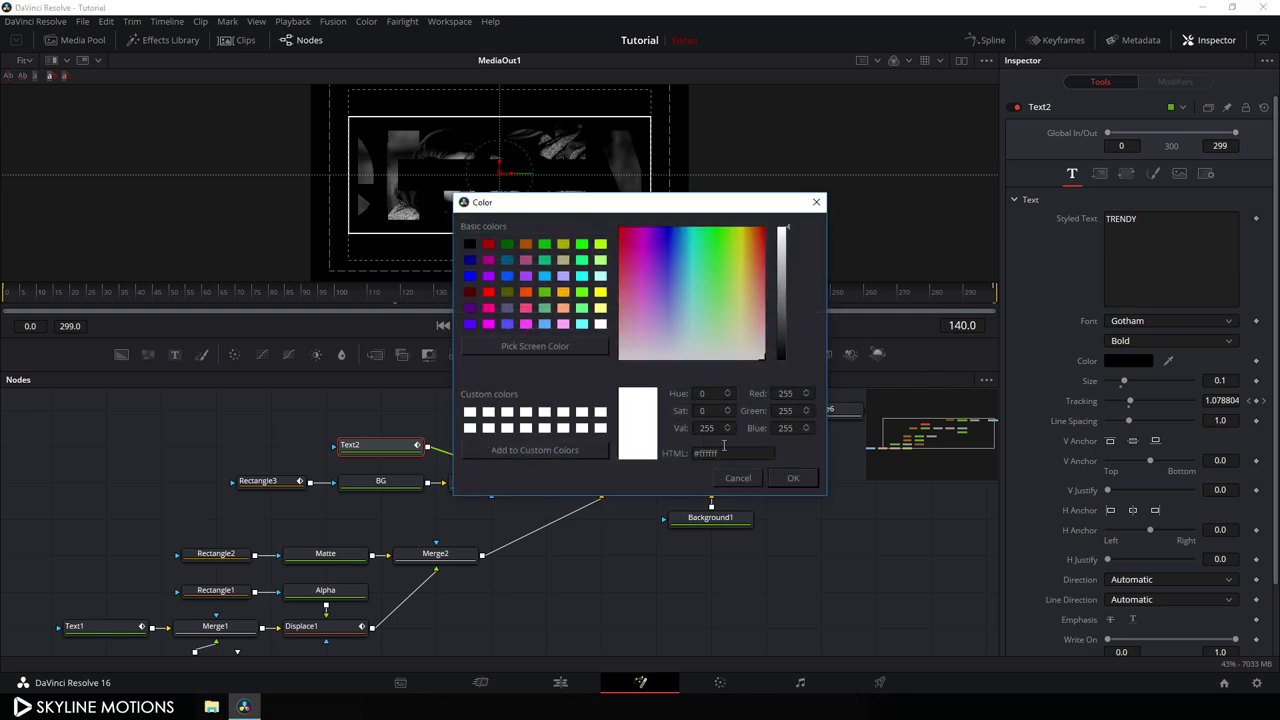
left_click(785, 483)
left_click_drag(519, 436, 652, 418)
left_click_drag(400, 500, 437, 494)
left_click_drag(312, 543, 382, 512)
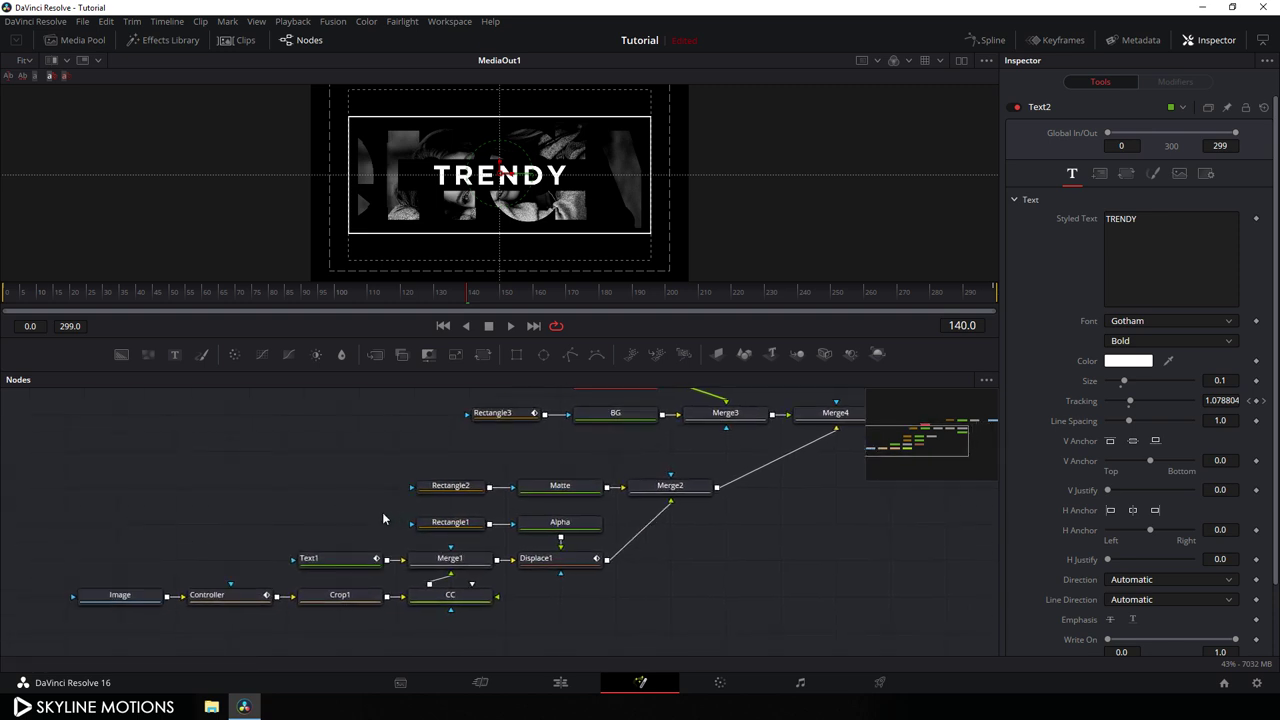
- Replace Text1's large background word 'trendy' with 'design'
left_click(321, 562)
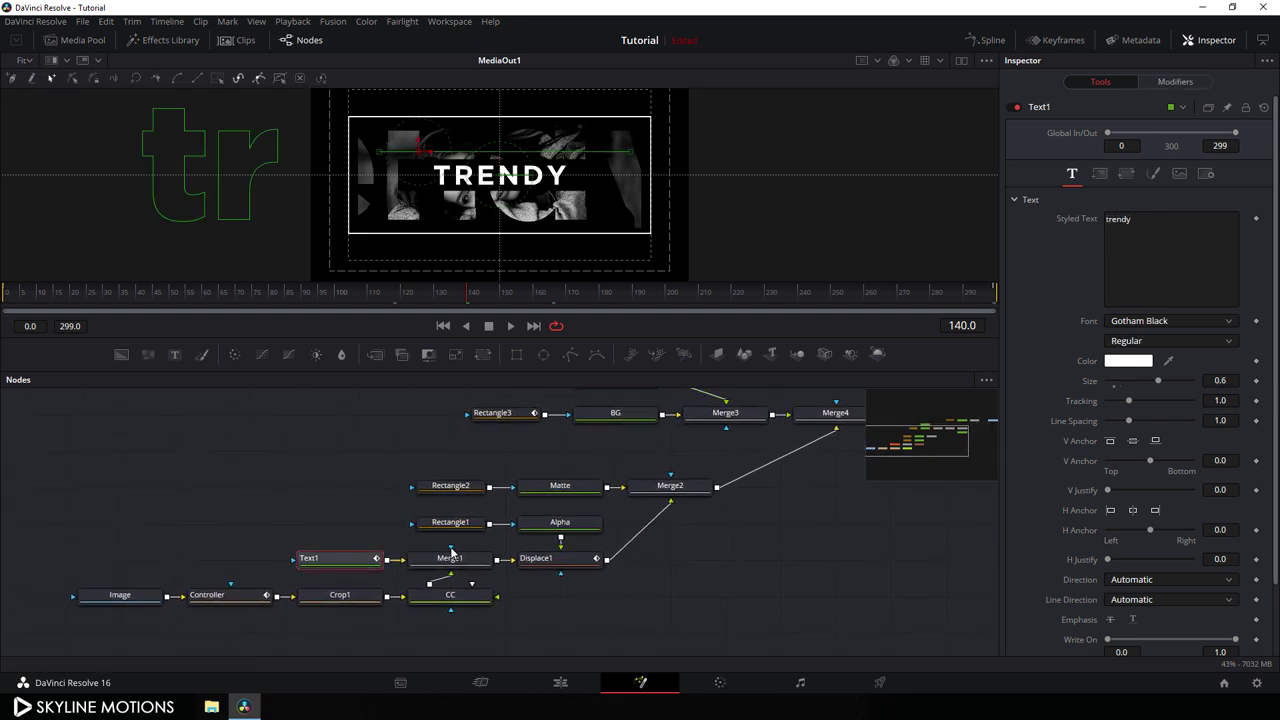
left_click(1126, 219)
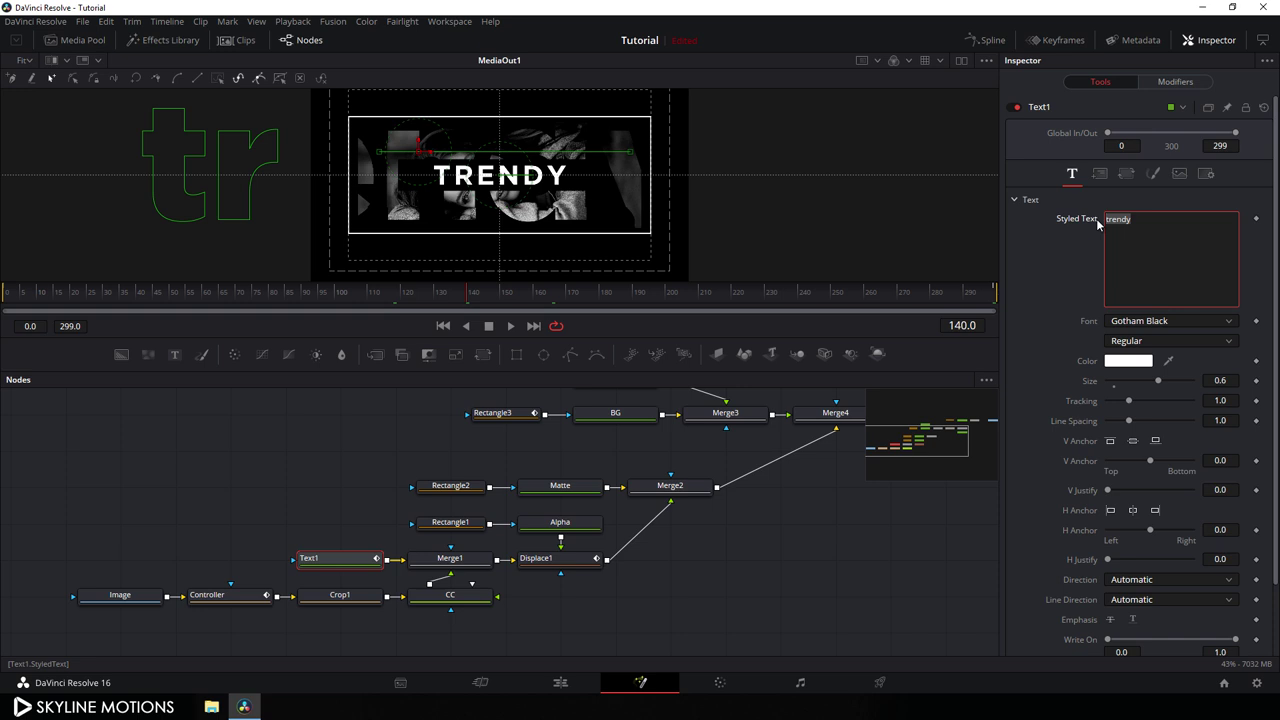
key("BackSpace")
type("design")
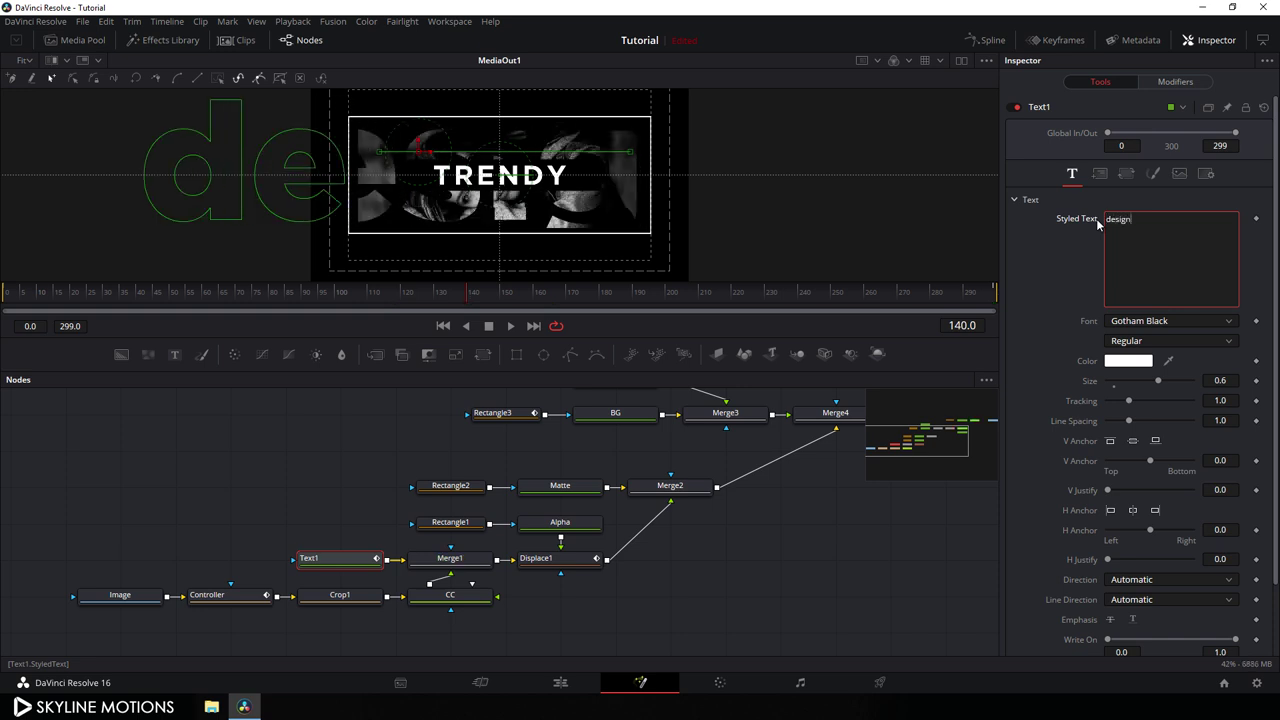
- Replace the Text2 title 'TRENDY' with 'DESIGN'
scroll(612, 430, "up", 2)
left_click(605, 421)
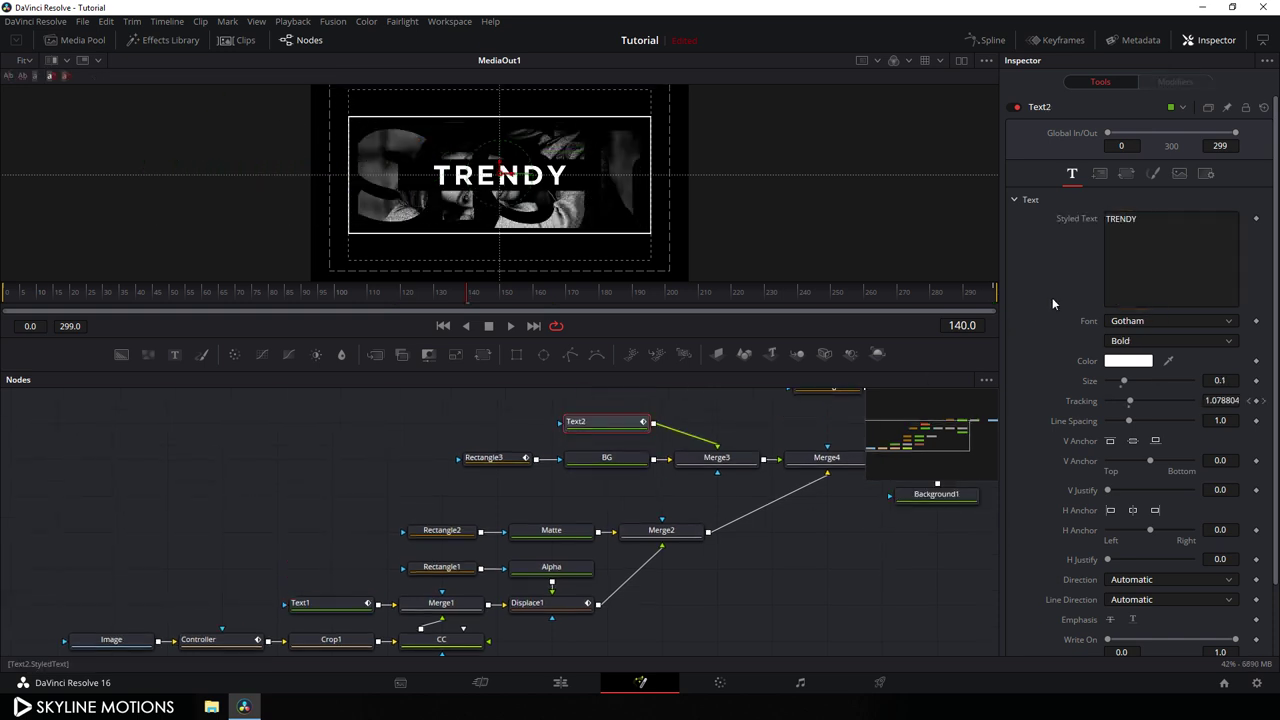
left_click(1122, 219)
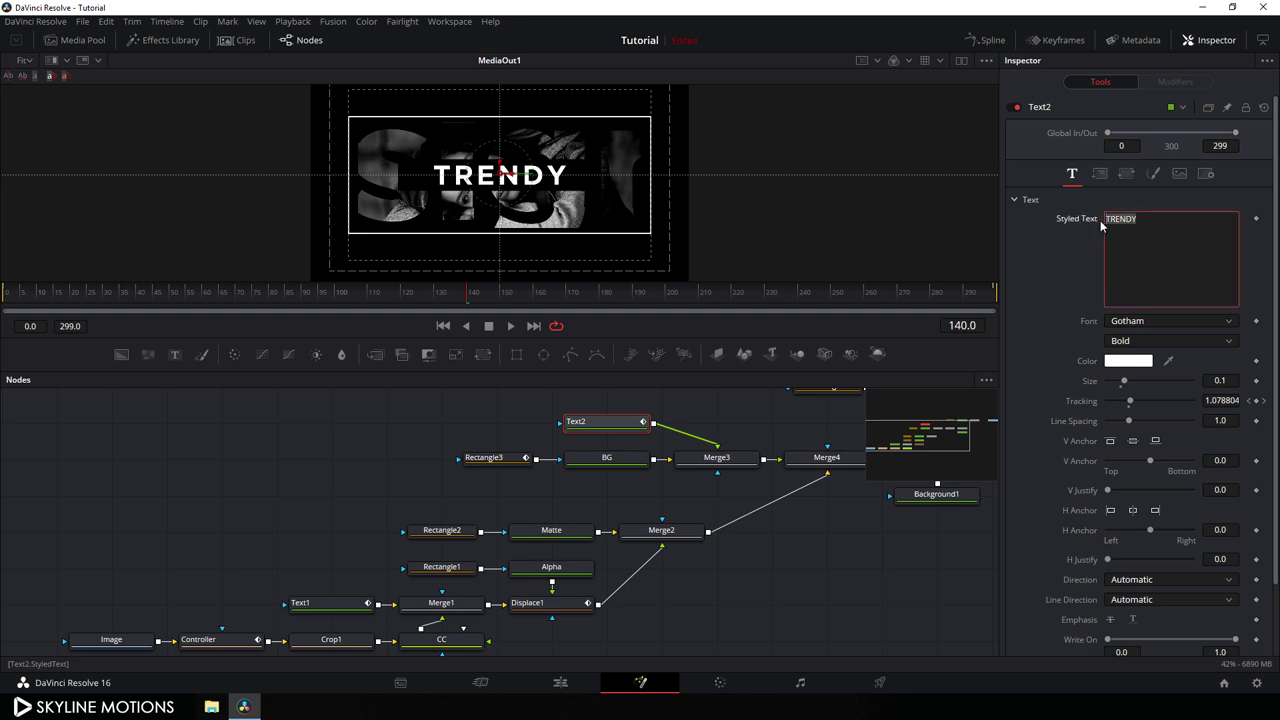
key("BackSpace")
type("DESIGN")
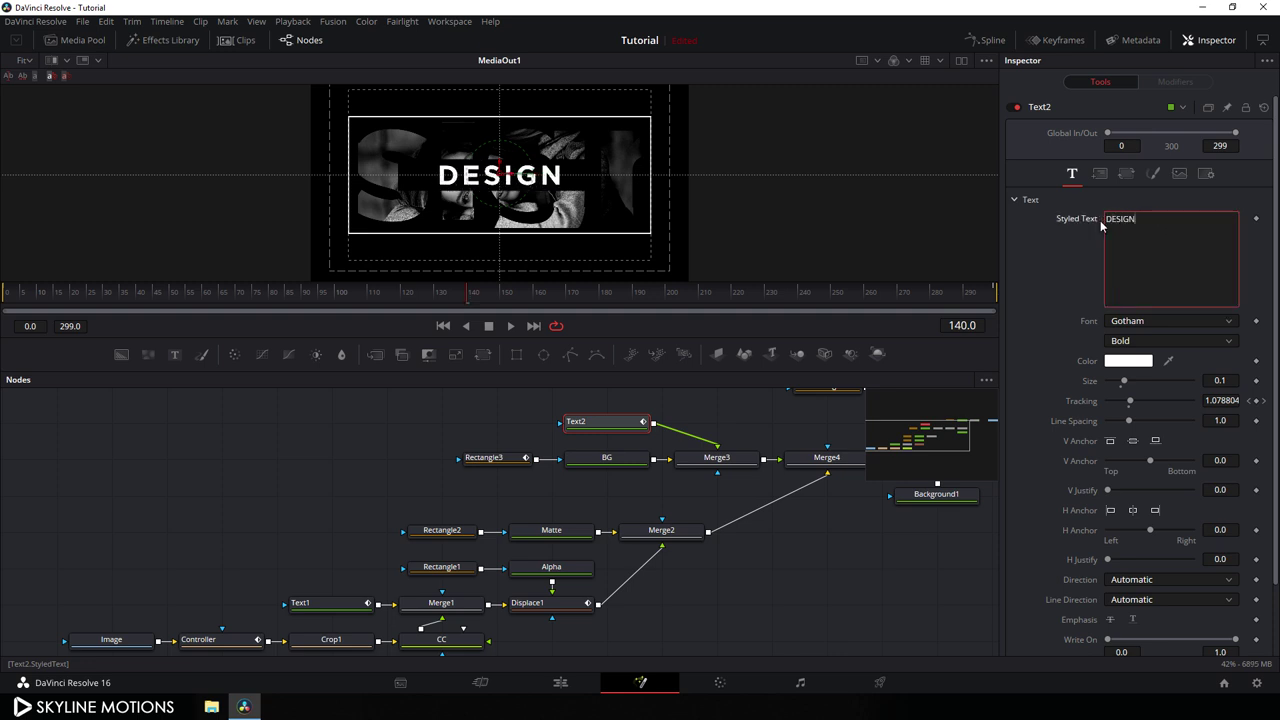
- Nudge both ends of Text1's DESIGN letter path left, preview it, then return to the Edit page
left_click_drag(468, 298, 6, 318)
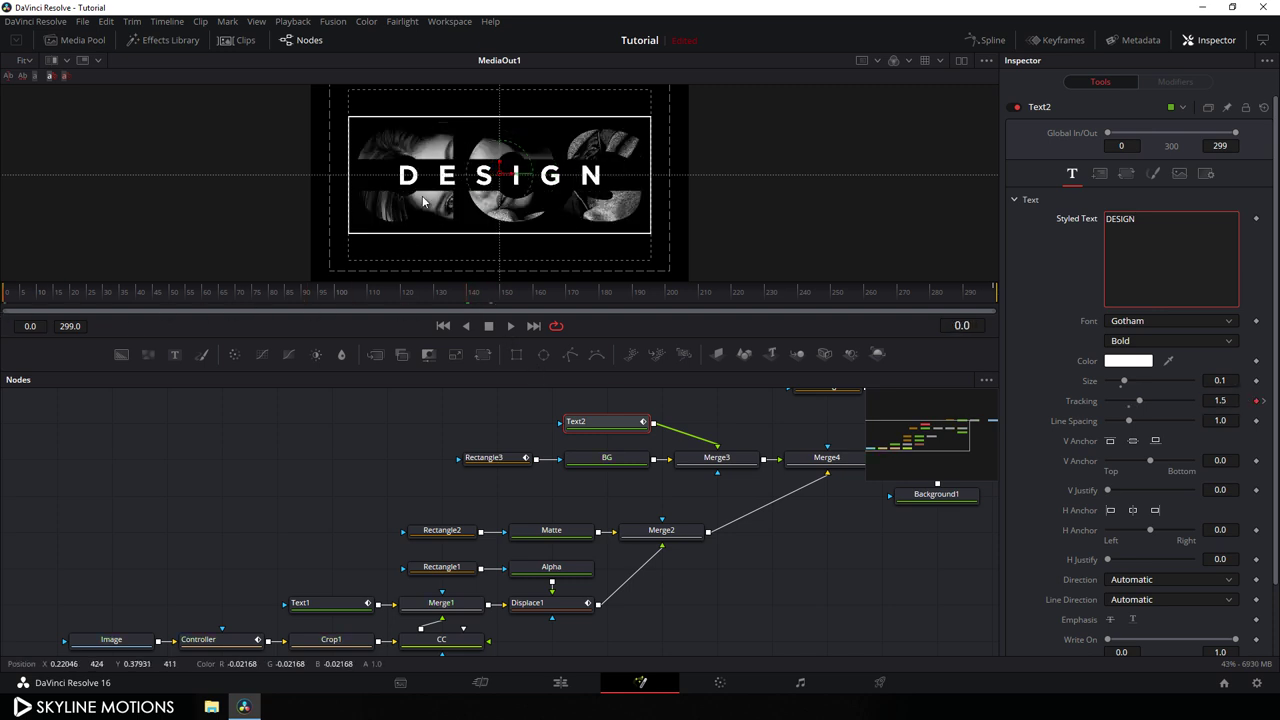
left_click(331, 605)
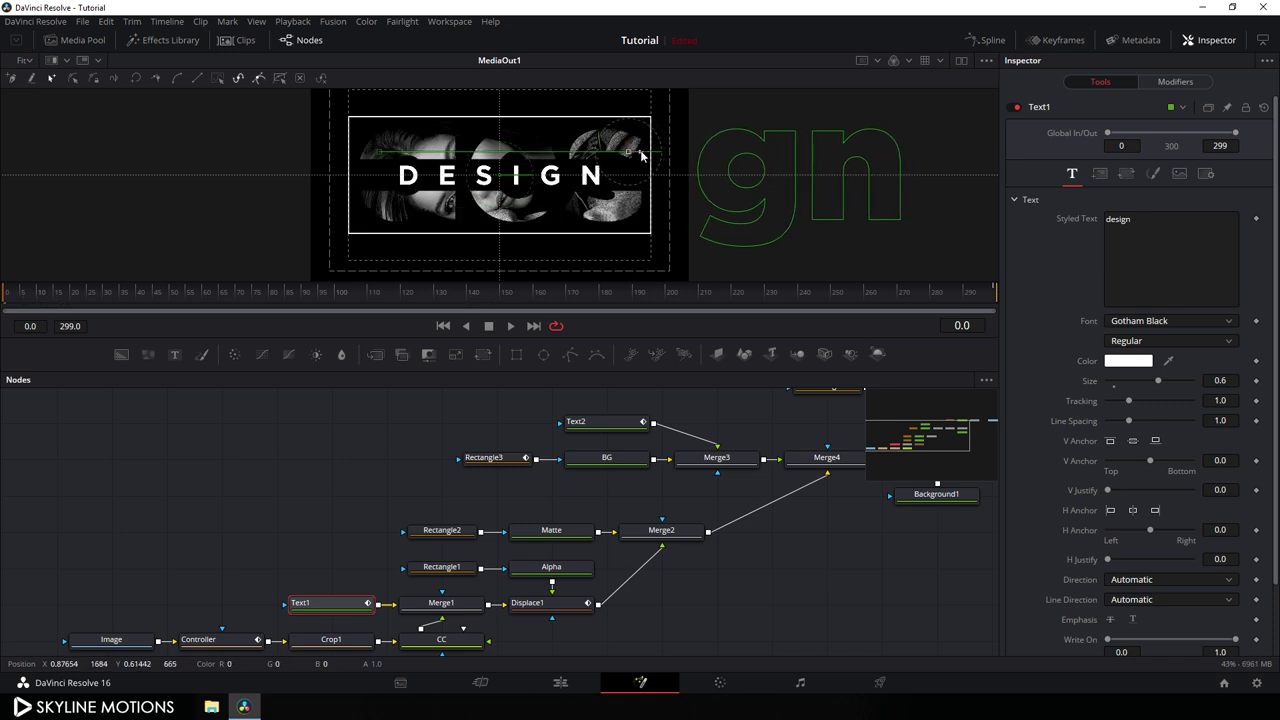
left_click_drag(641, 156, 636, 156)
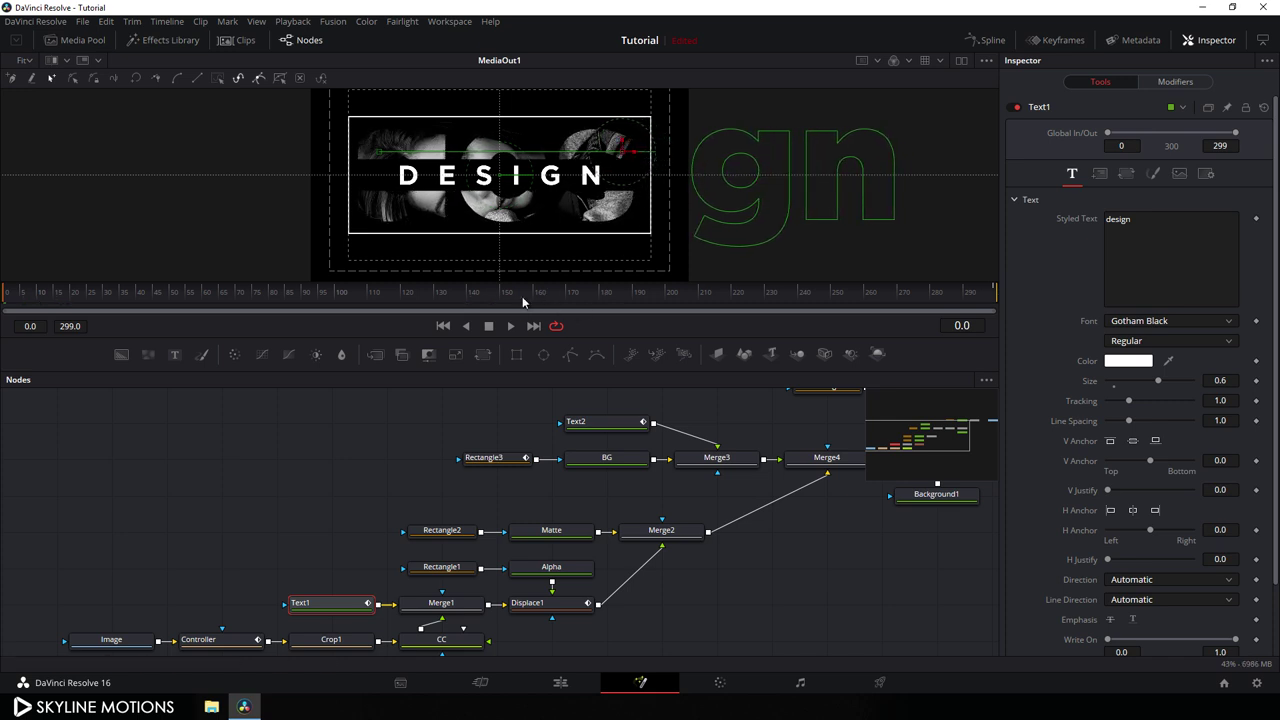
left_click_drag(523, 298, 1054, 294)
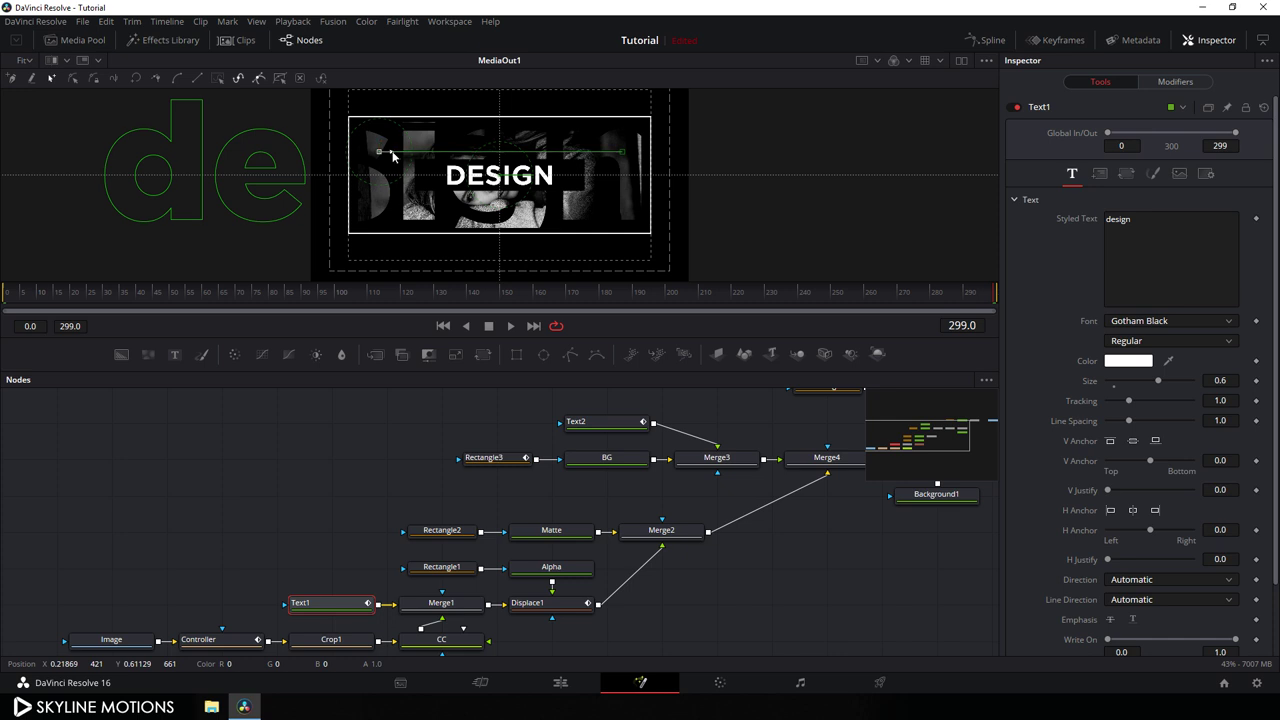
left_click_drag(394, 153, 387, 153)
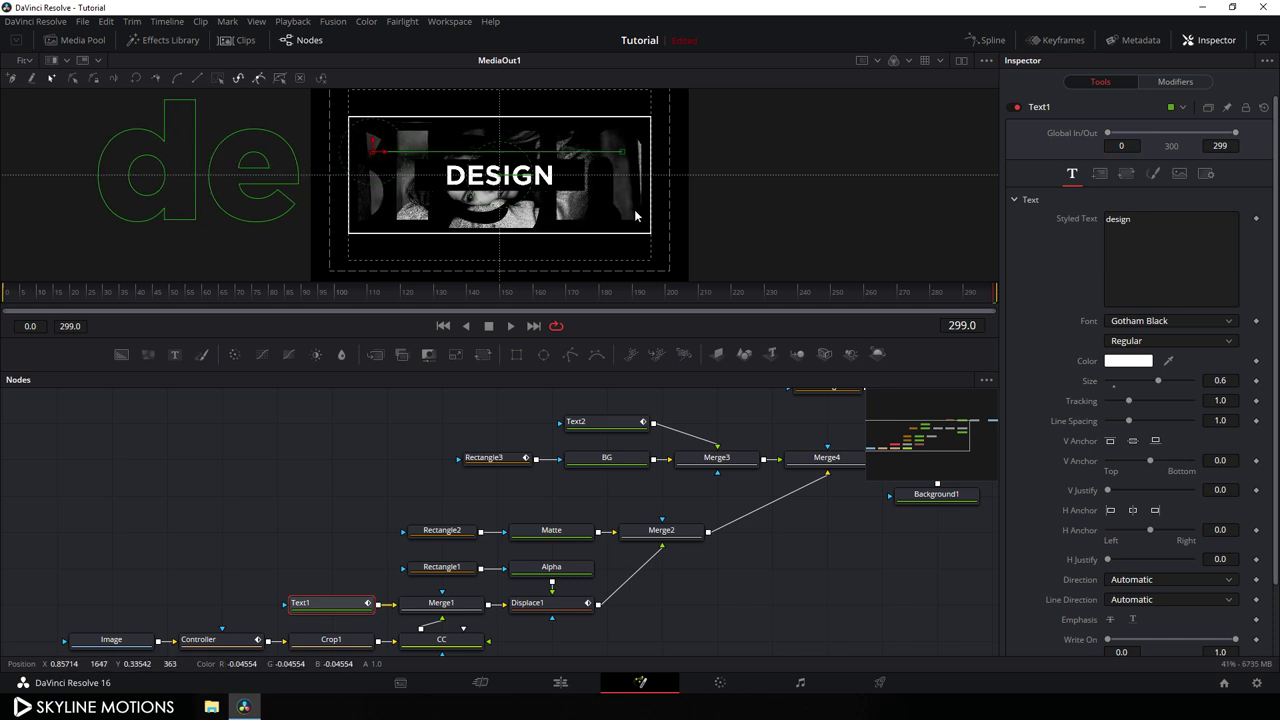
key("shift+4")
key("space")
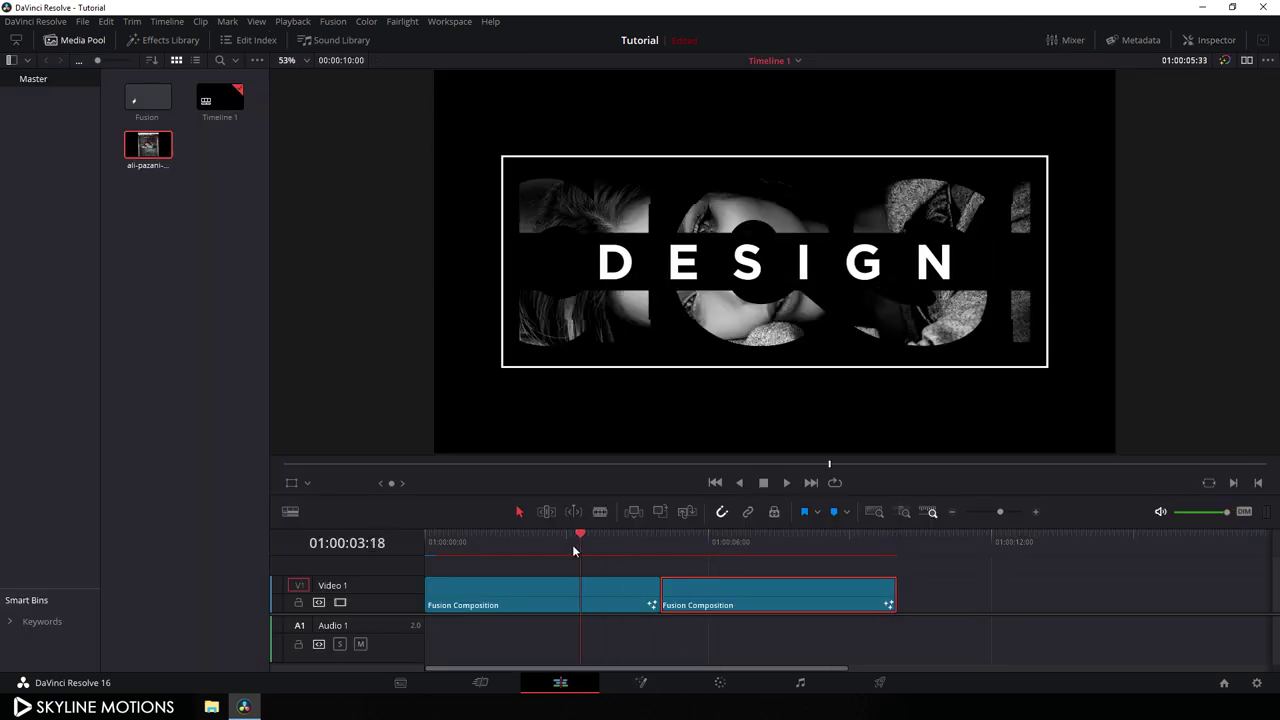
left_click_drag(780, 557, 418, 550)
key("ctrl+slash")
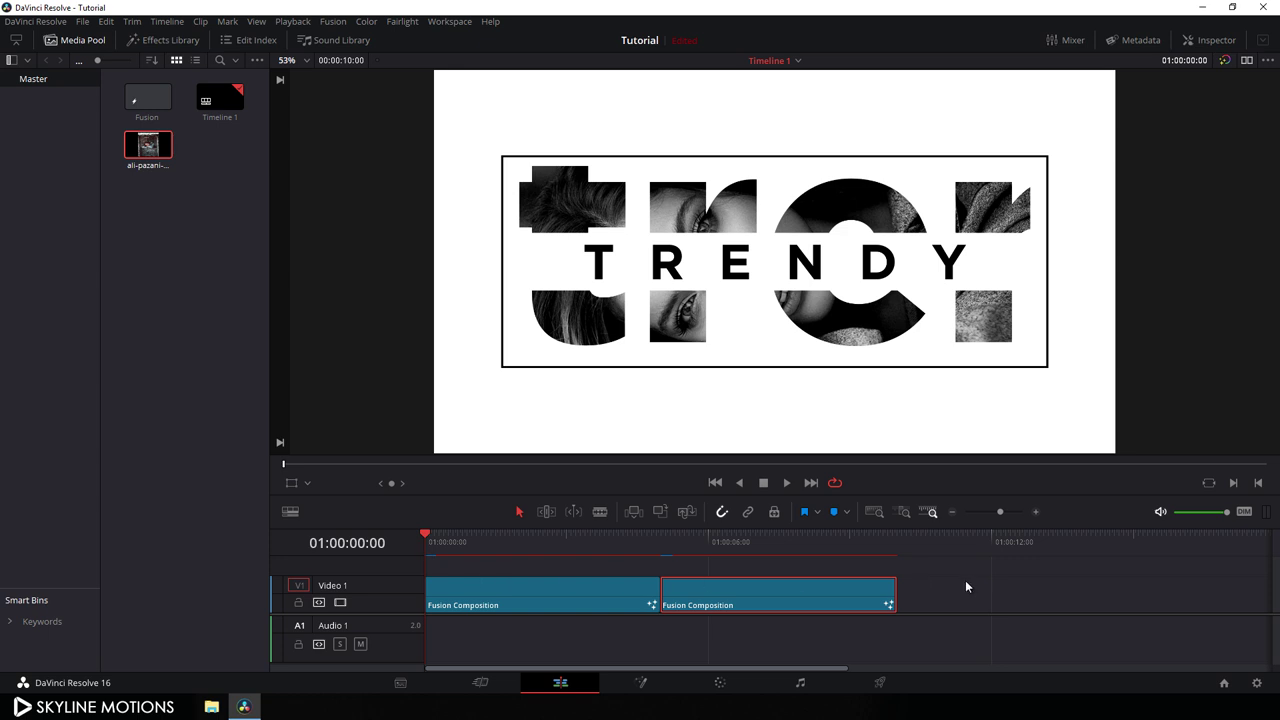
key("space")
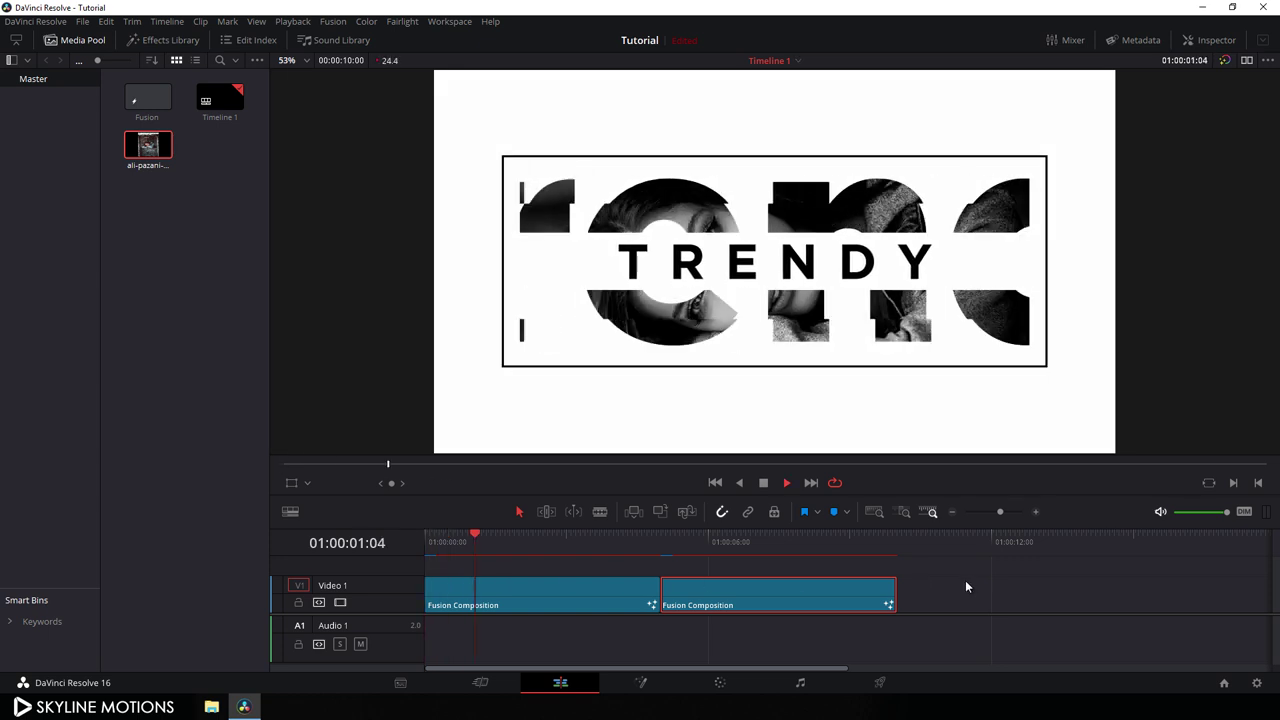